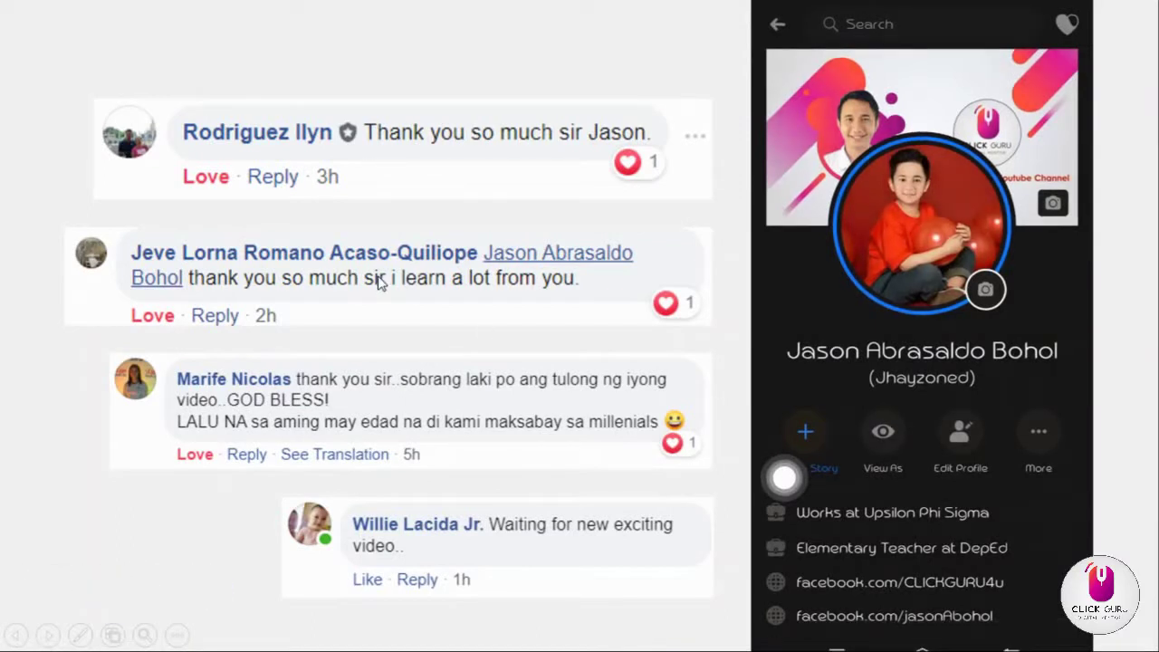
- Search Facebook for 'click guru' and open the Click Guru page results
left_click(869, 23)
type("click g")
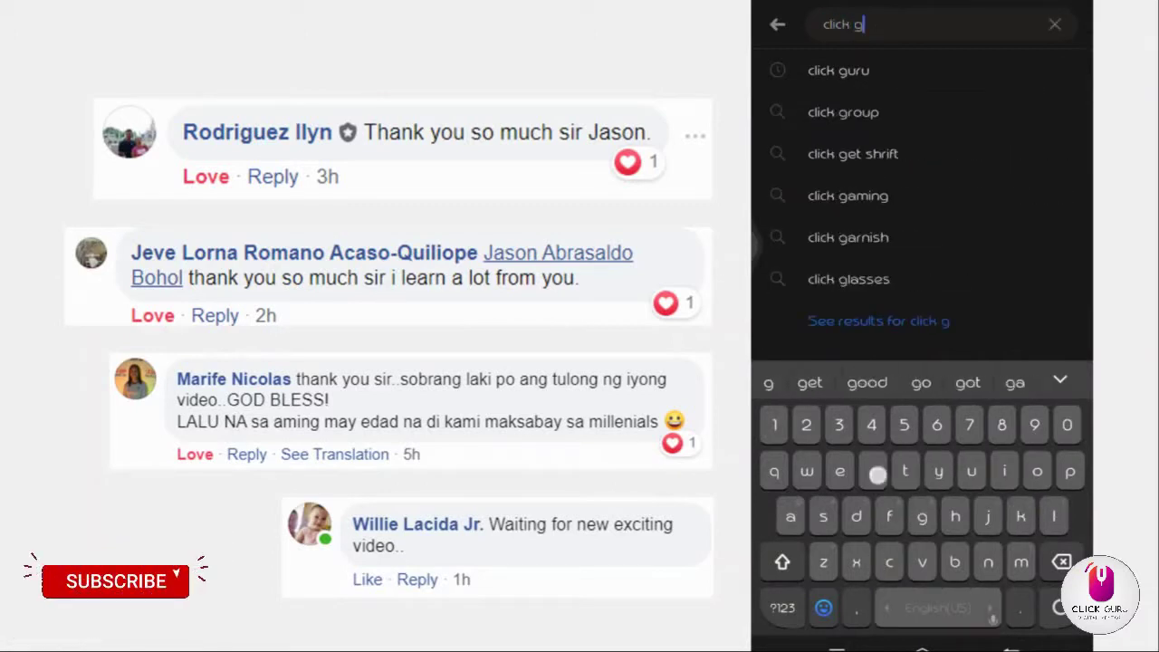
type("uru")
left_click(1057, 608)
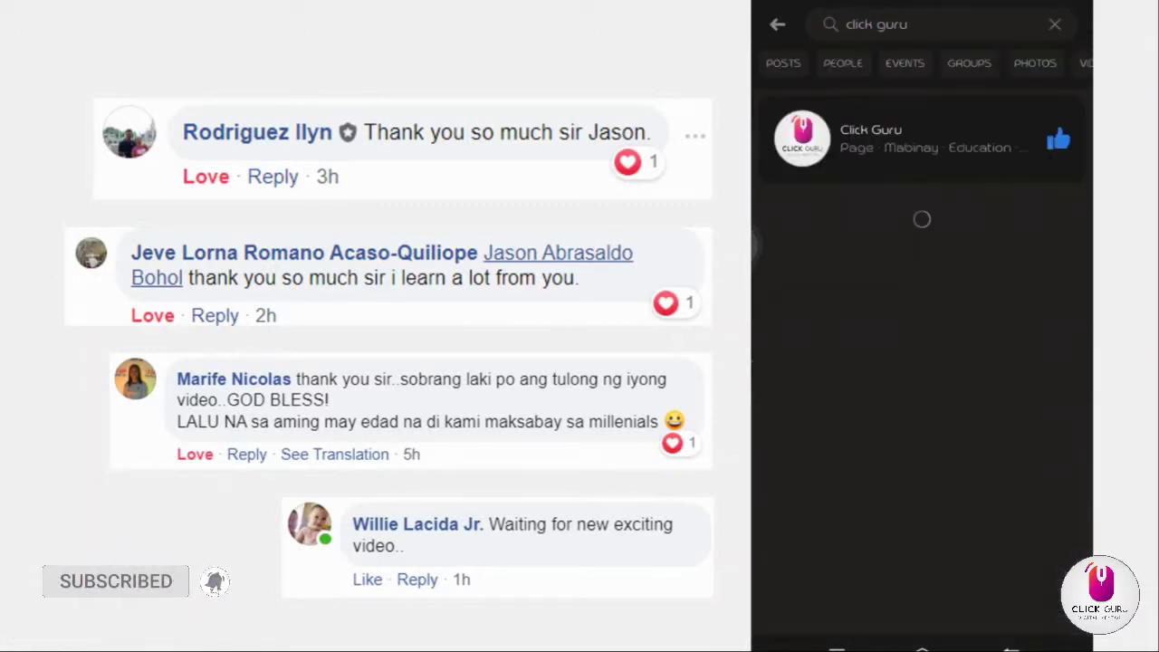
- Search the page's posts for 'video' and open the Mail Merge Using MS Word and Excel result
left_click(922, 311)
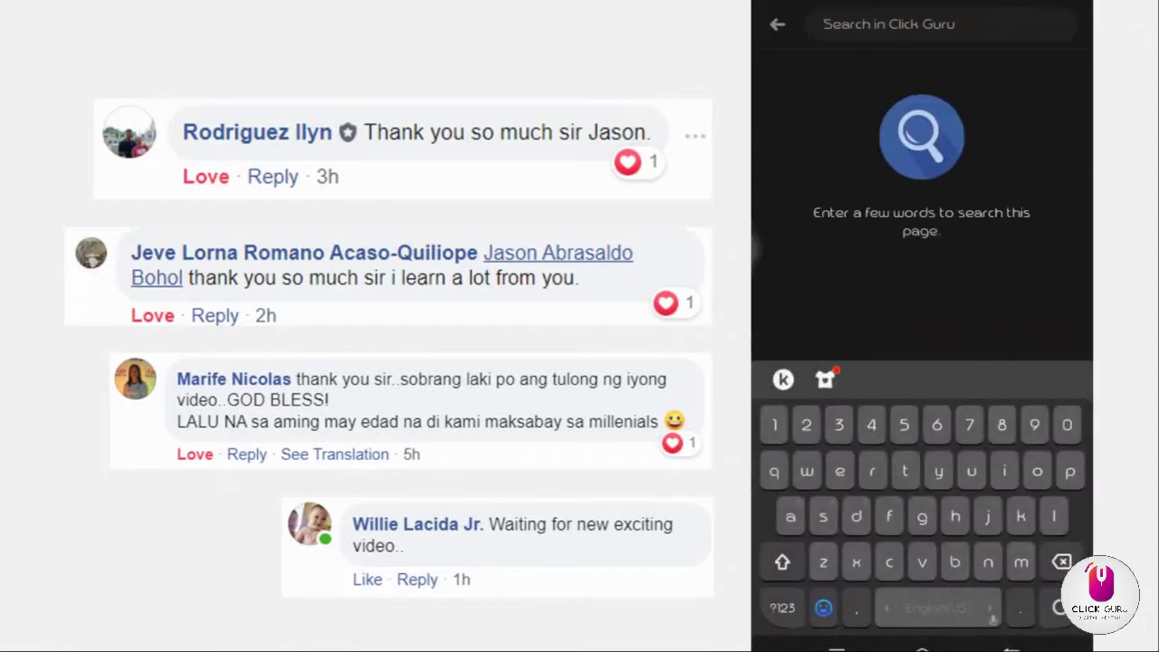
type("video")
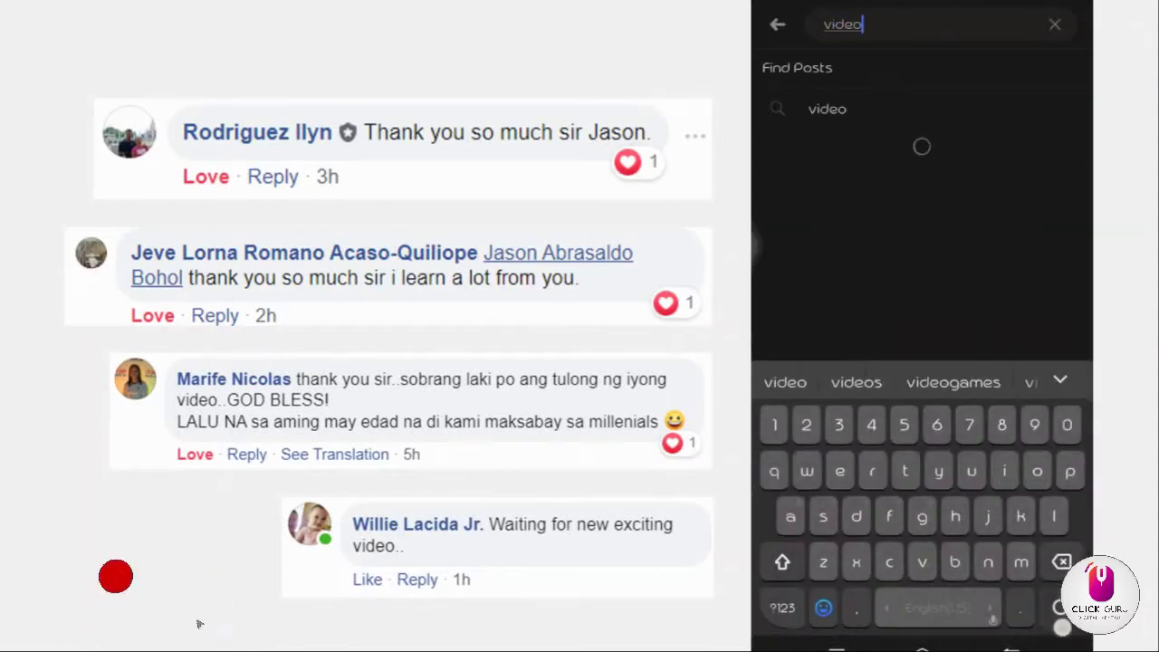
key("Return")
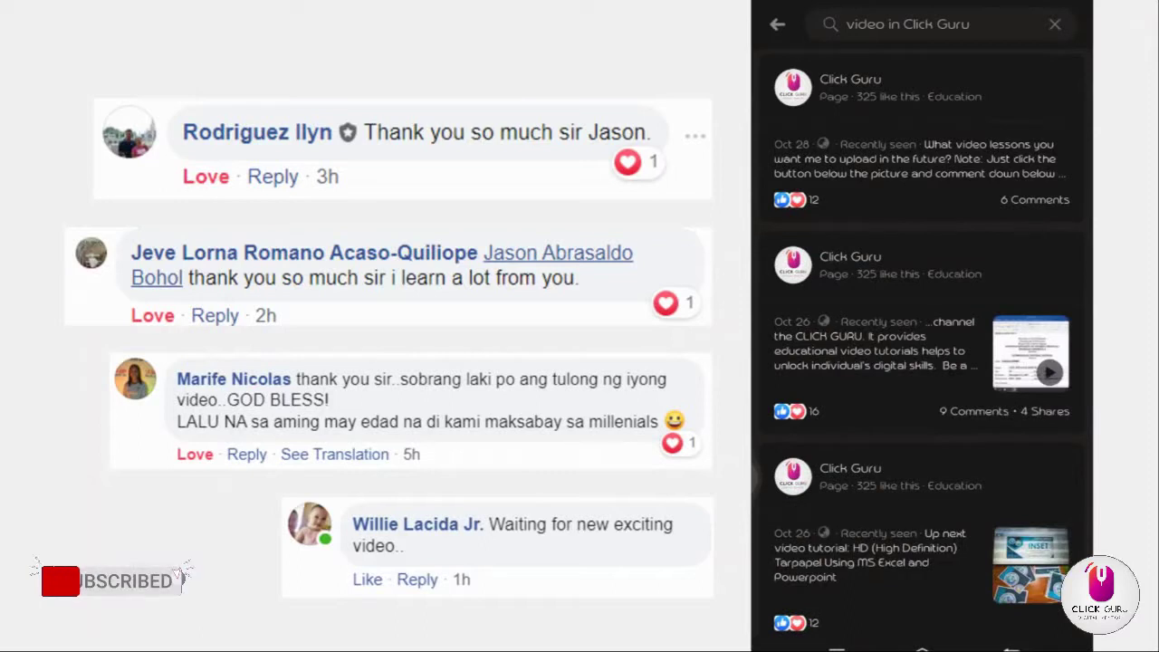
left_click_drag(1000, 561, 999, 360)
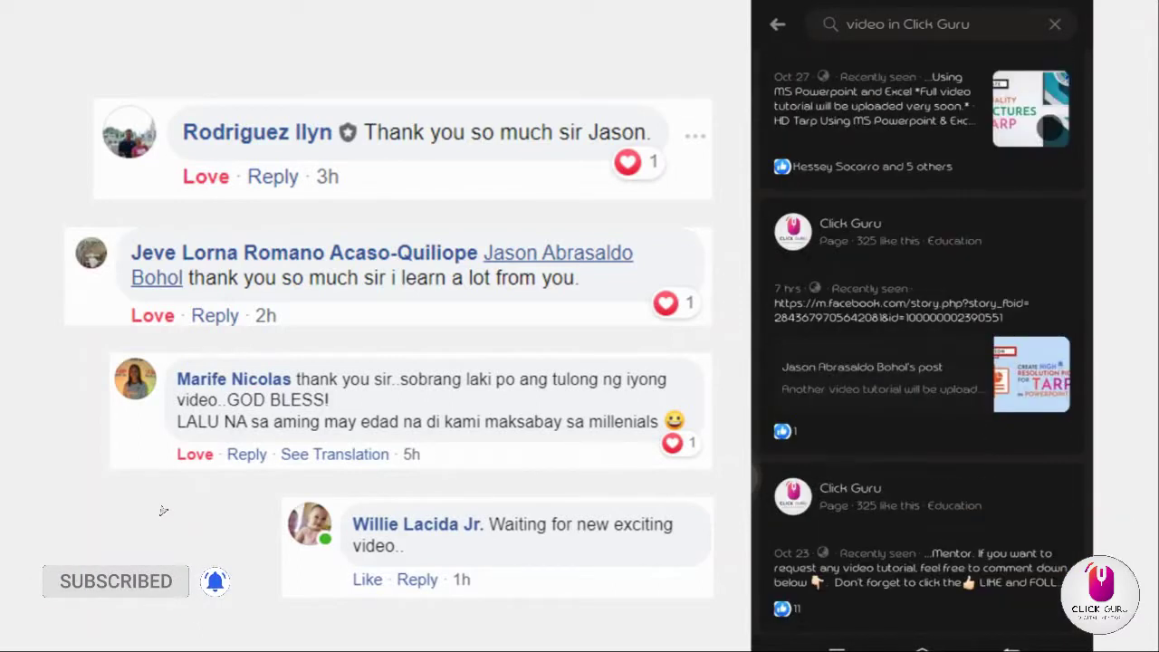
left_click_drag(923, 271, 924, 562)
left_click(1030, 351)
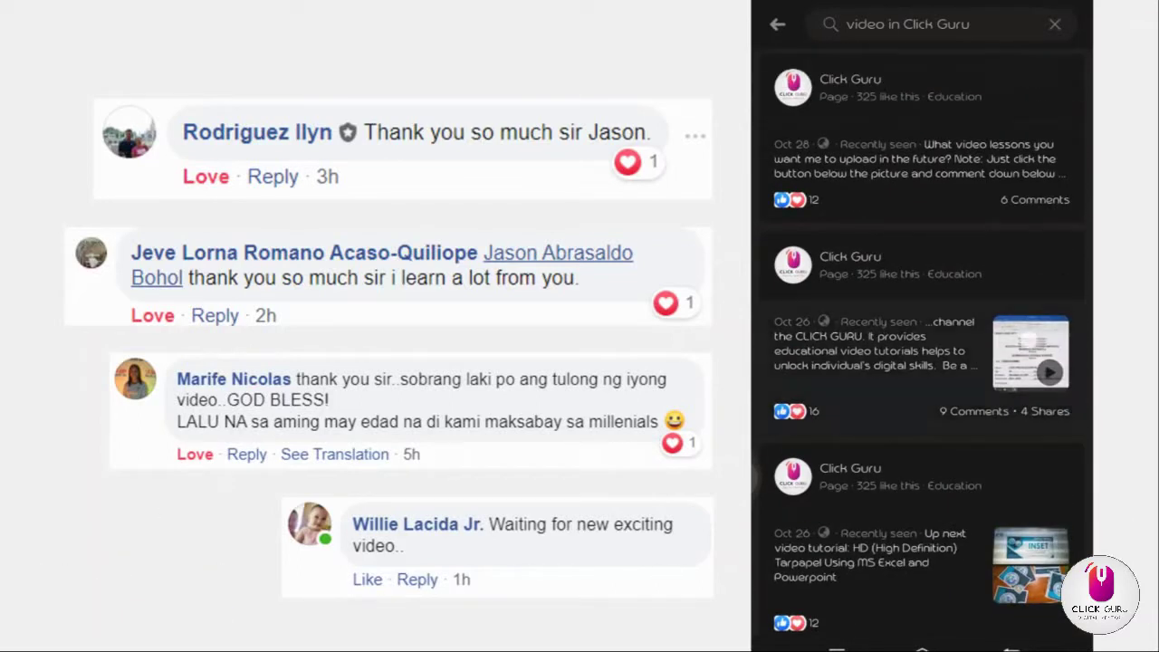
left_click_drag(922, 435, 921, 272)
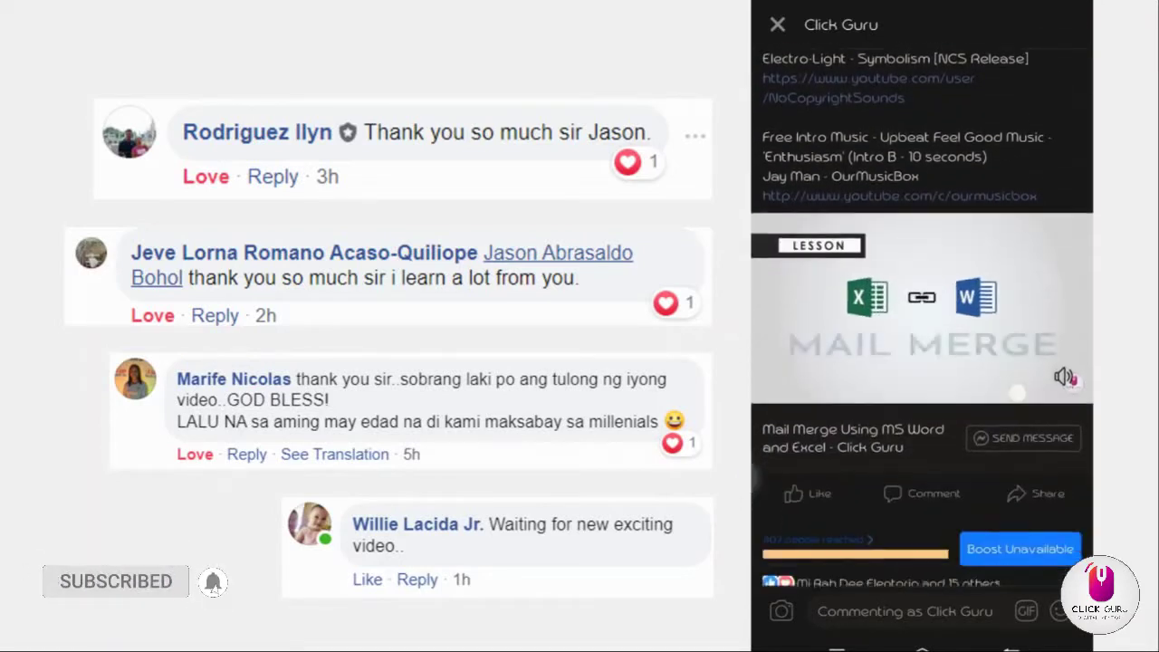
- React to the Mail Merge post with Love
left_click(812, 460)
left_click_drag(812, 460, 835, 391)
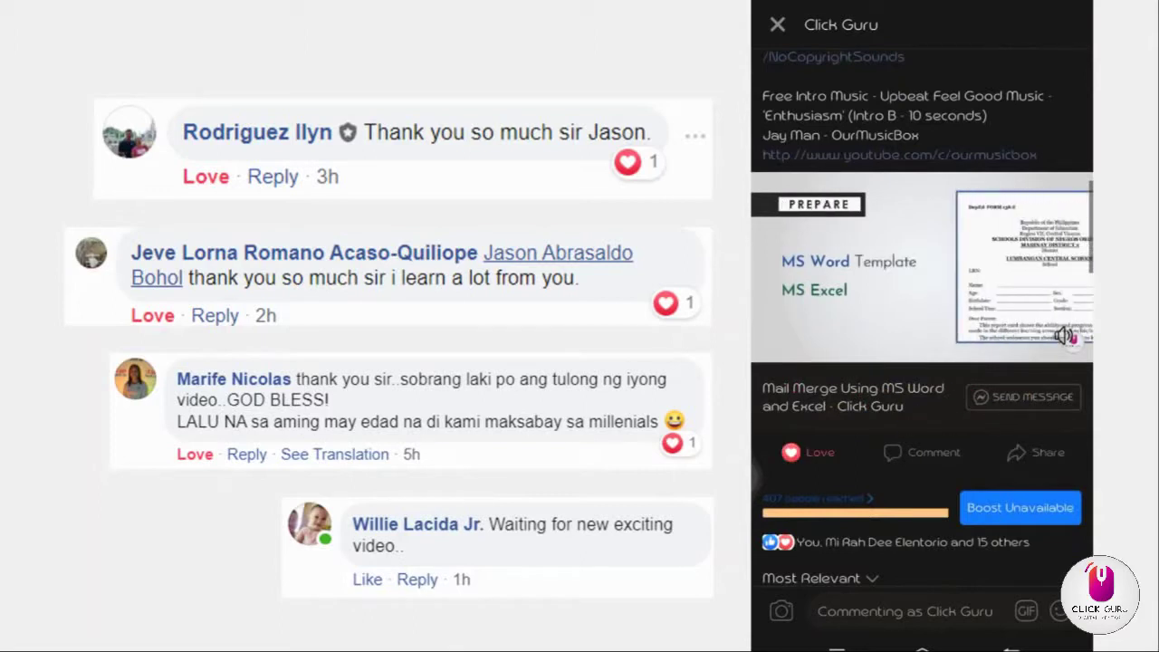
left_click_drag(922, 451, 922, 247)
- Post the comment 'Thank you so much guys!' on the video
left_click(921, 249)
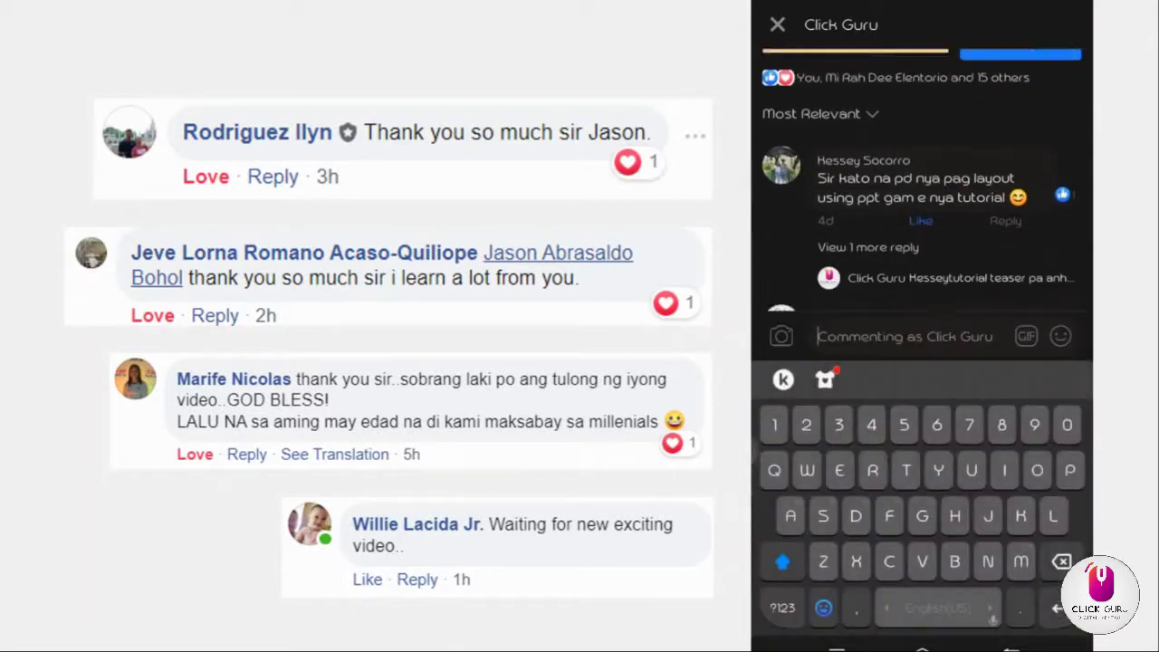
type("Than")
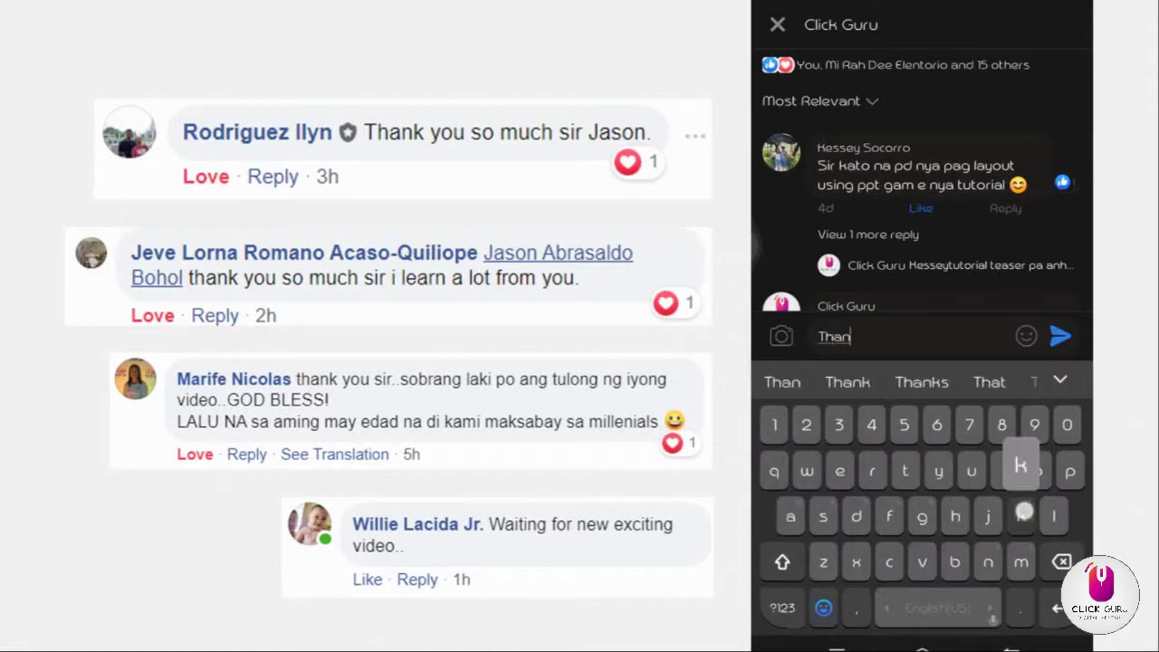
type("k you so m")
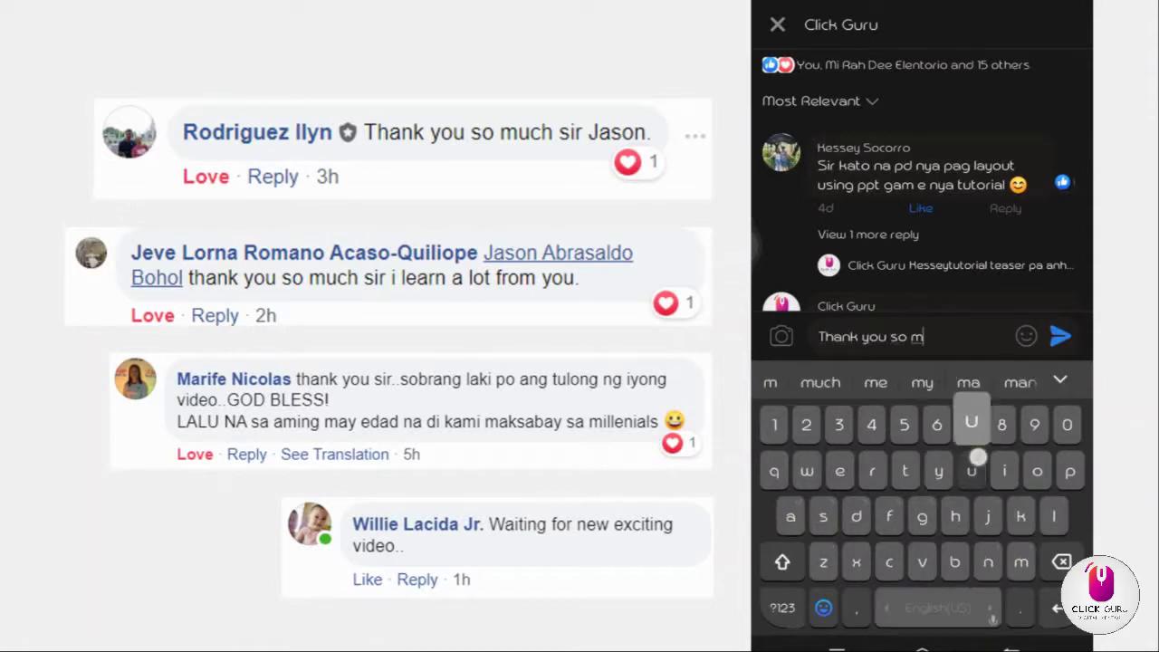
type("uch guys!")
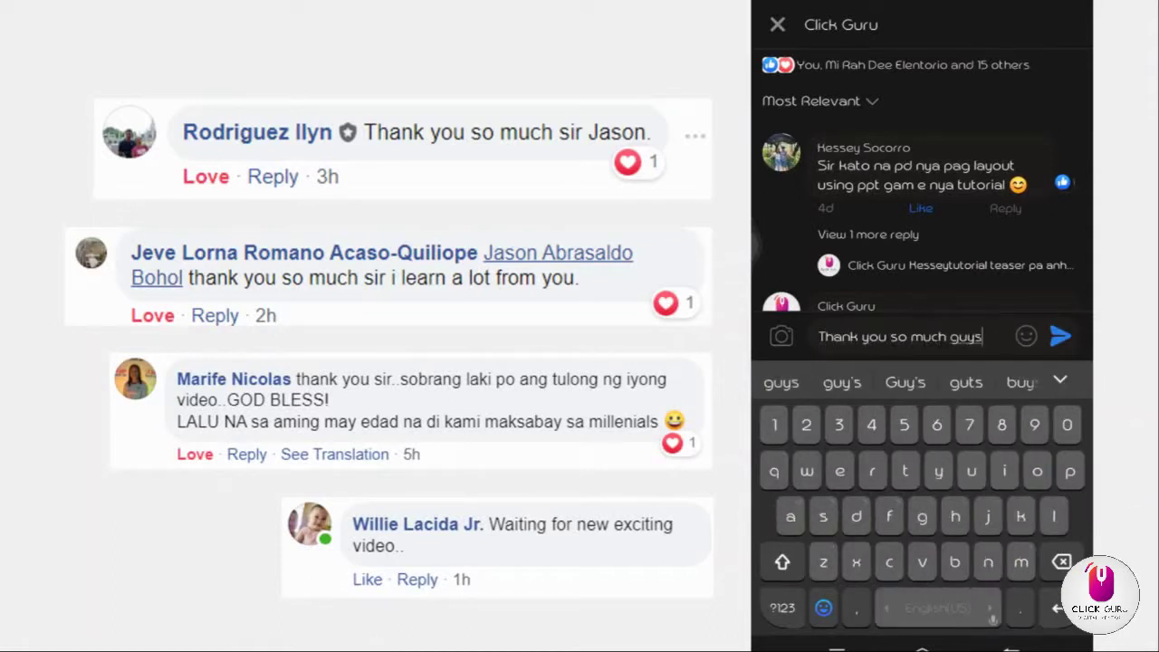
left_click(1061, 336)
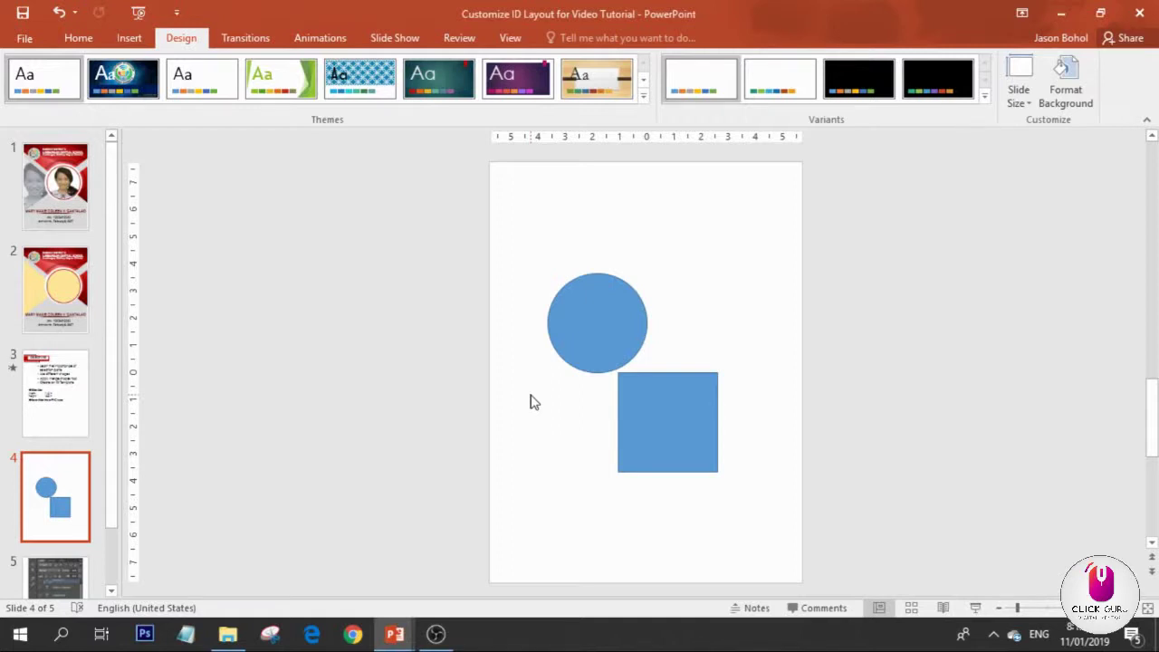
- Set a custom slide size of 11.5 in wide by 15.5 in tall, portrait
left_click(64, 394)
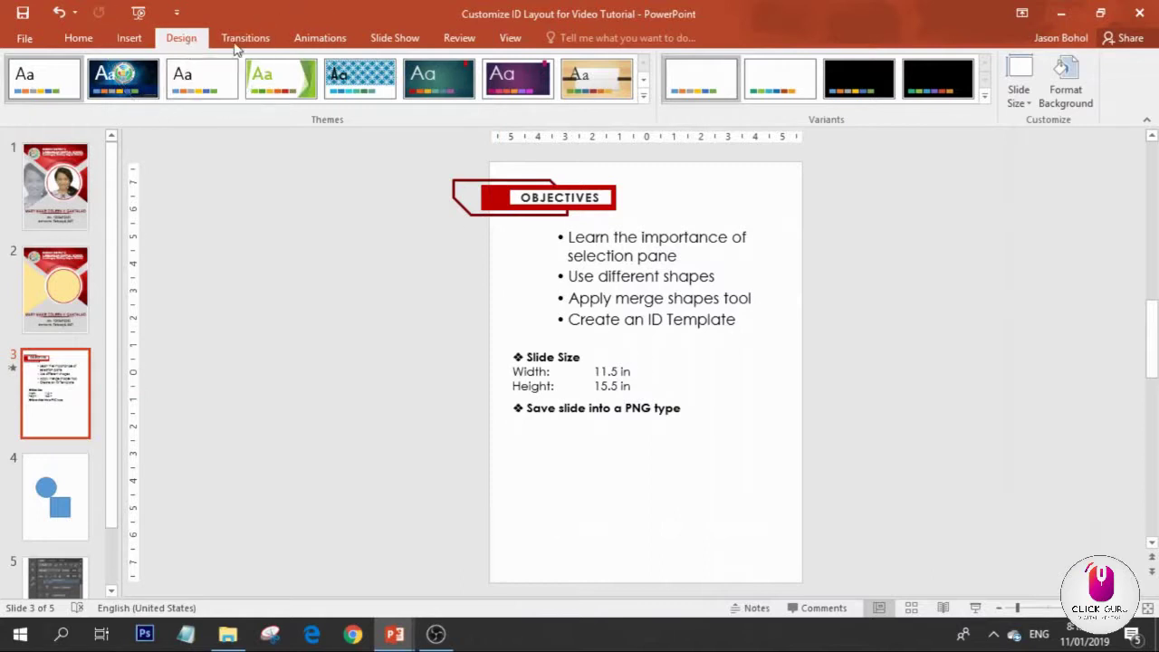
left_click(1018, 96)
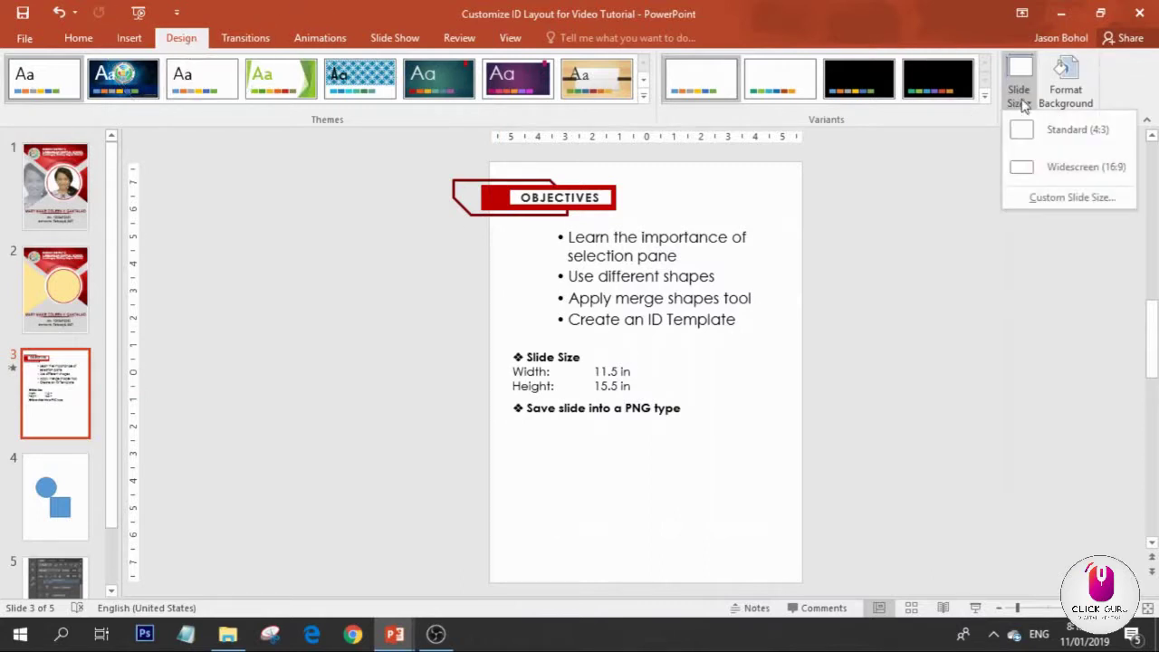
left_click(1051, 198)
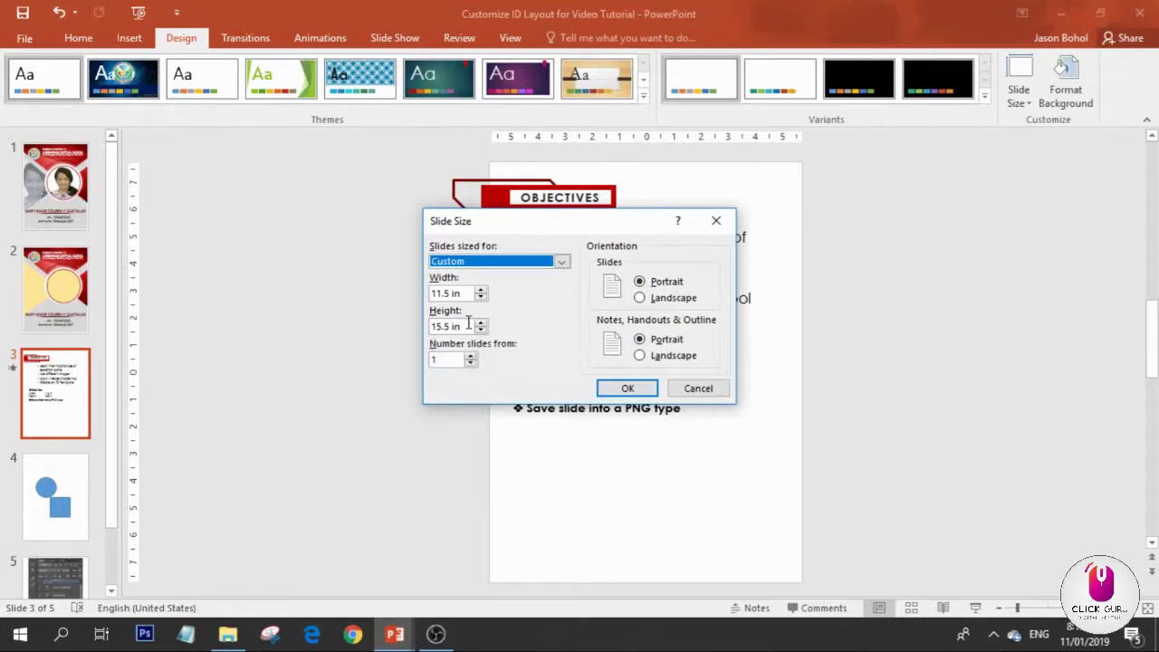
left_click(637, 388)
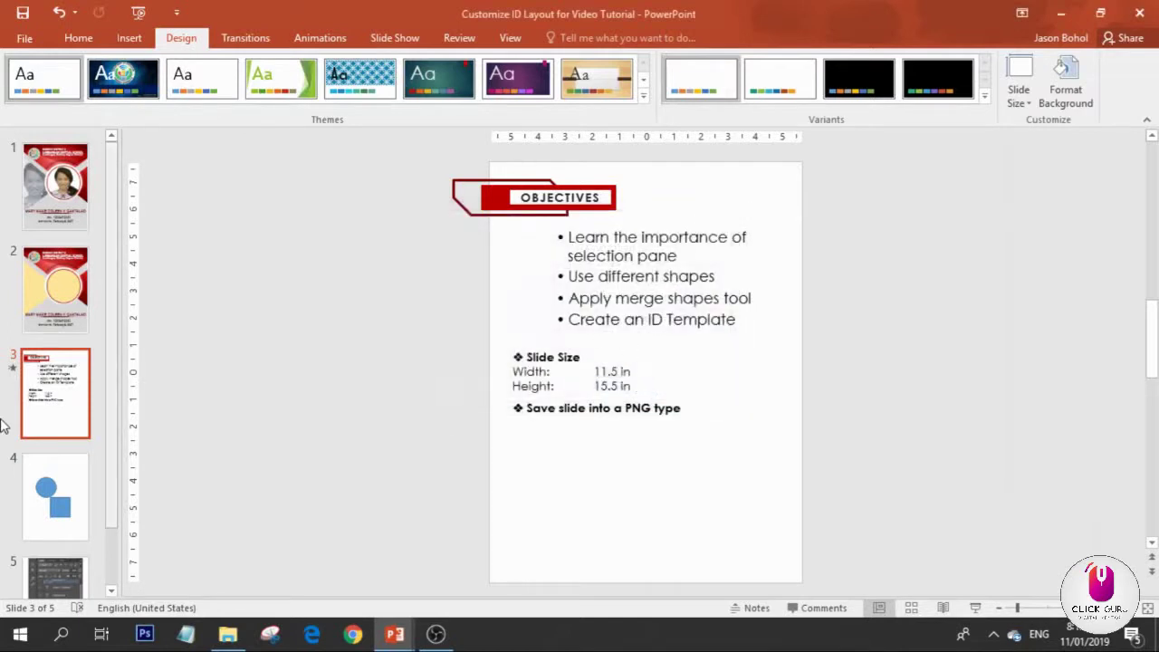
- Show the Home tab with slide 4's circle and square open
left_click(22, 525)
left_click(71, 421)
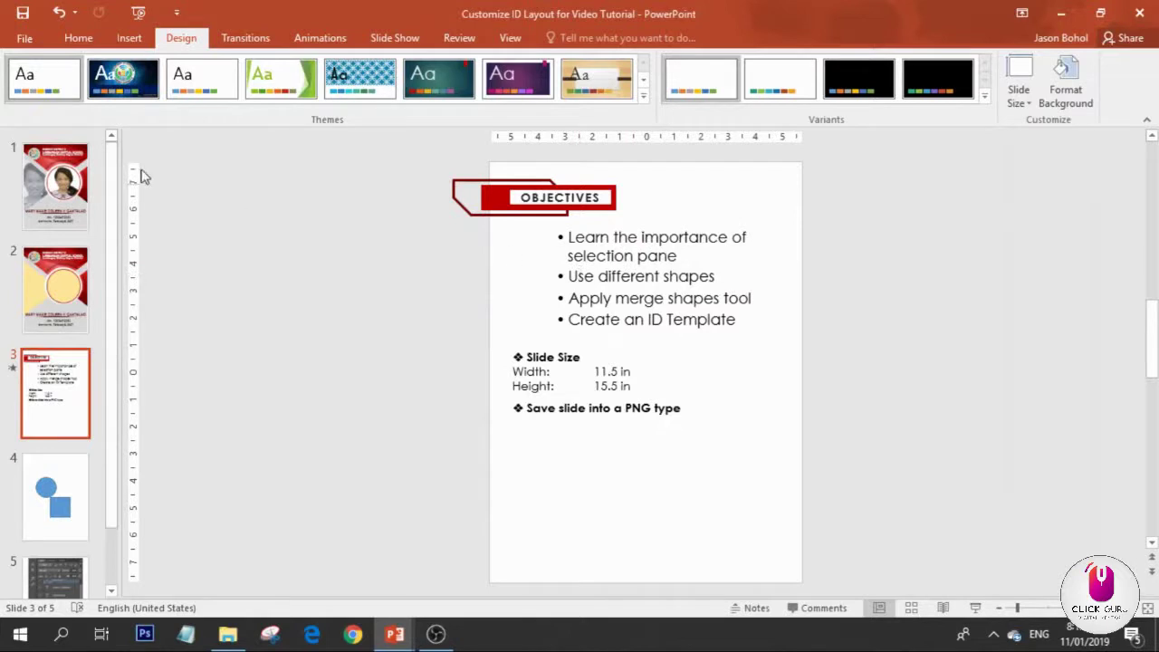
left_click(80, 46)
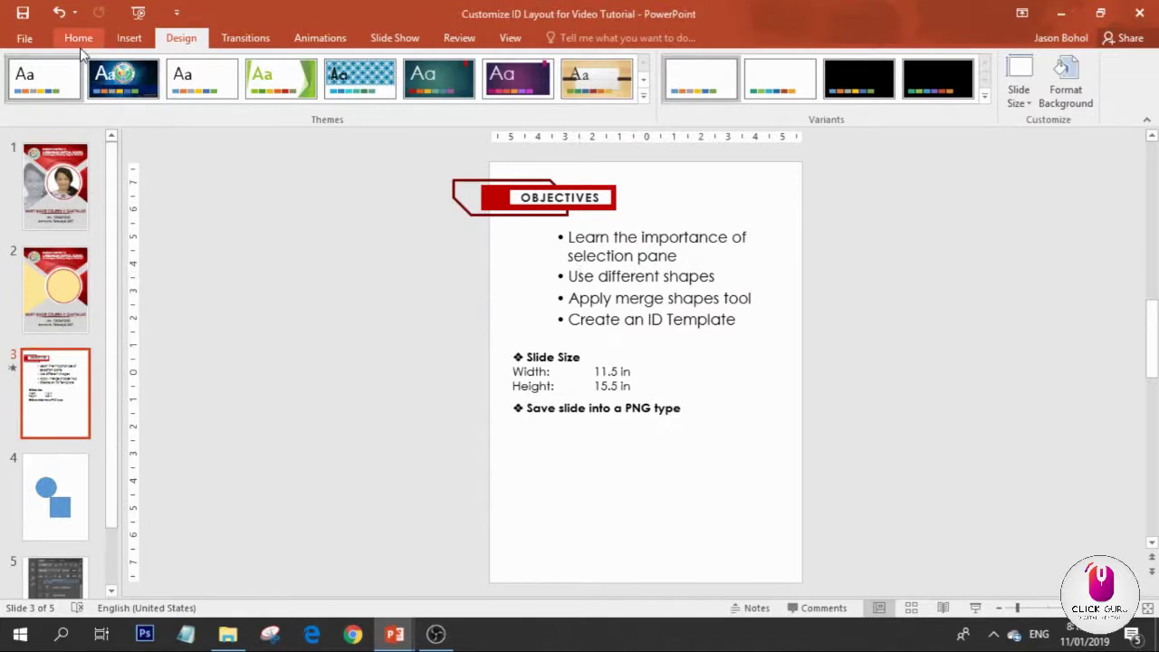
left_click(47, 496)
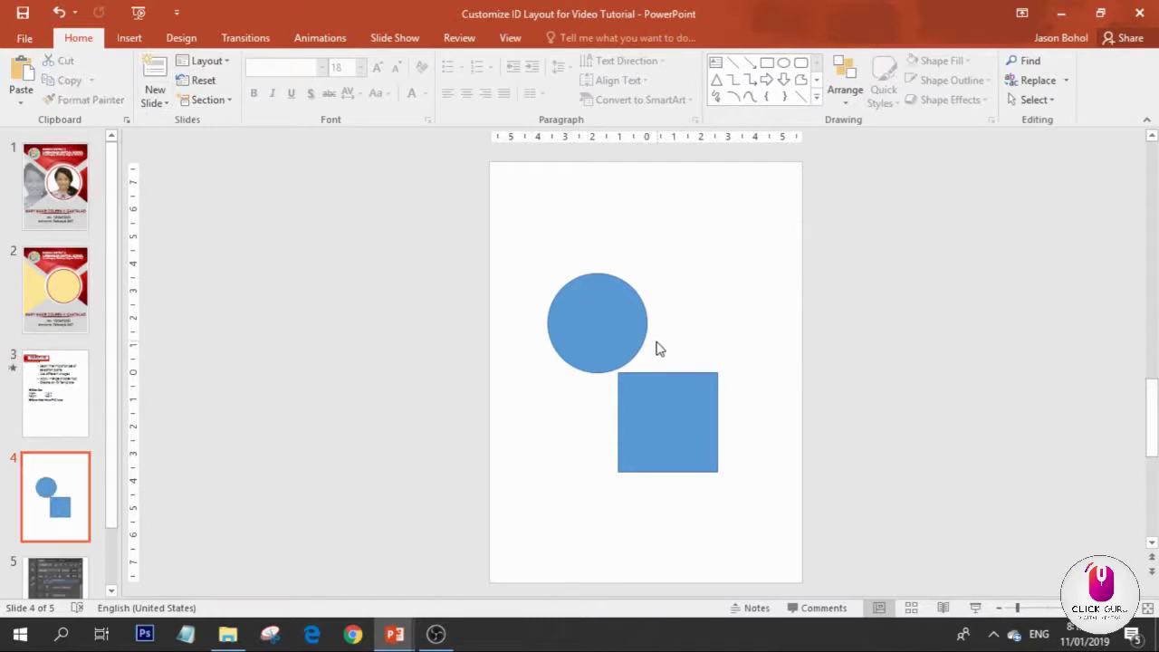
- Nudge the circle and square upward and identify Rectangle 53 and Oval 52 in the Selection Pane
left_click_drag(586, 326, 579, 286)
left_click_drag(660, 402, 659, 394)
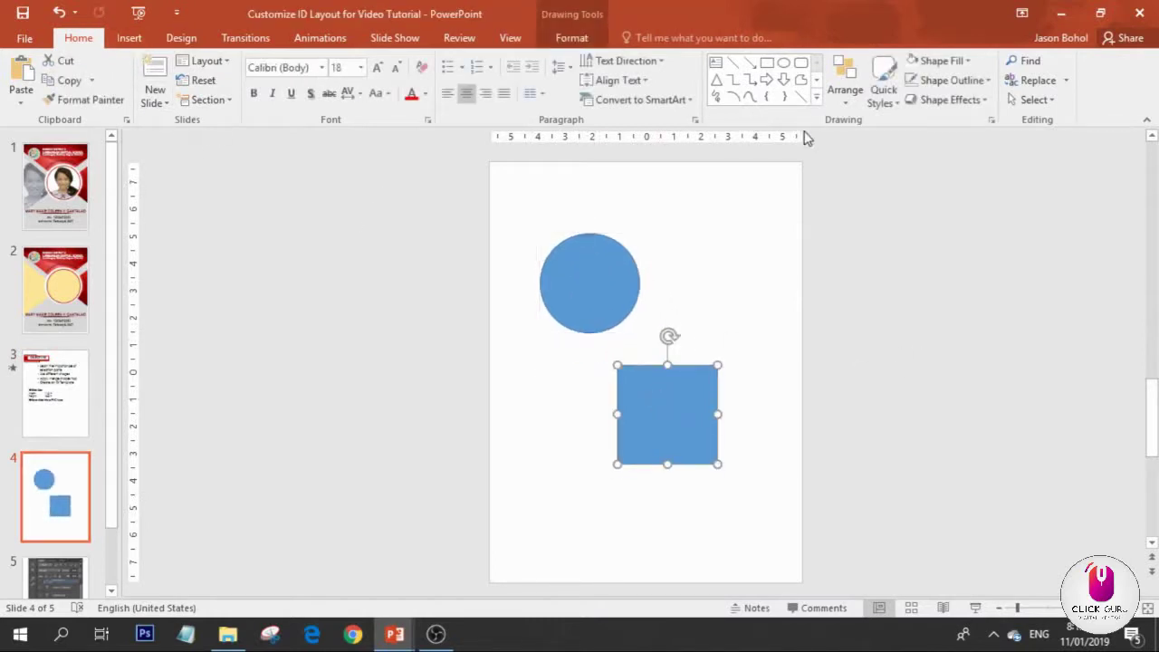
left_click(1023, 102)
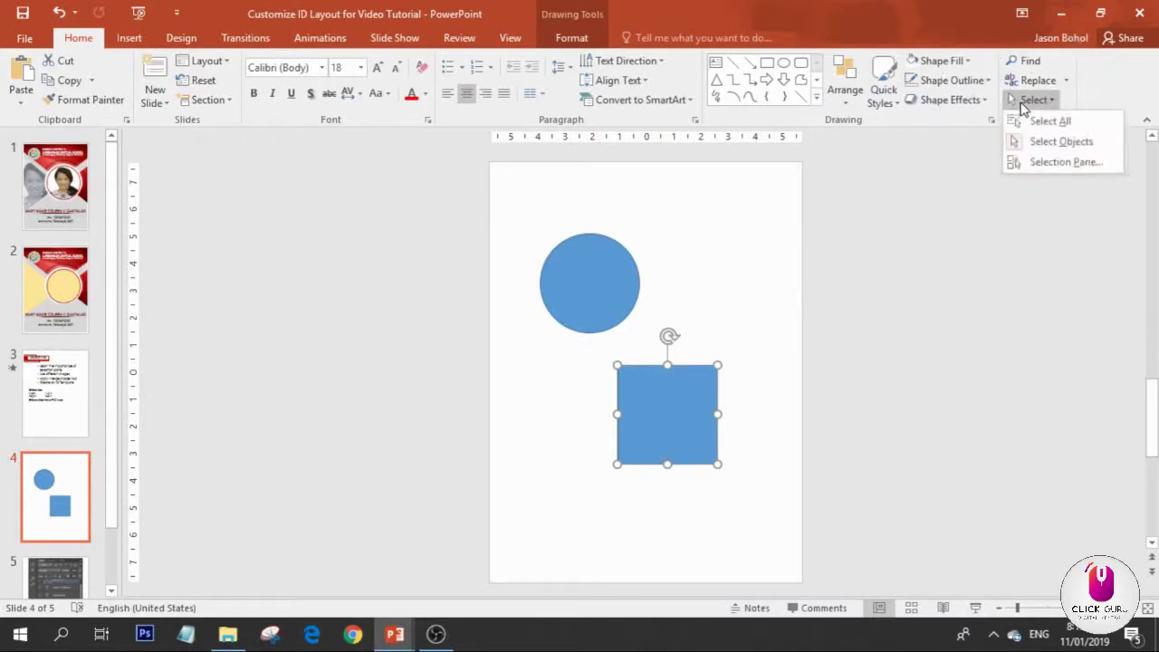
left_click(1039, 163)
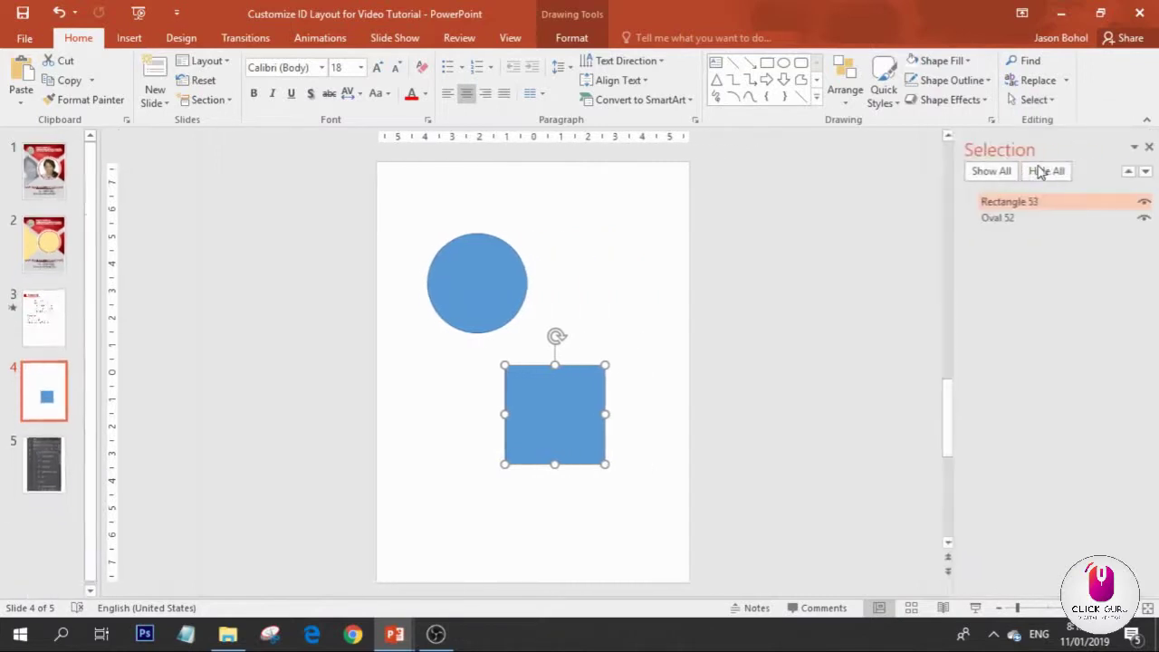
left_click(1139, 201)
left_click(1139, 202)
left_click(1139, 219)
left_click(1139, 220)
- Move Oval 52 down onto the square and stack it above Rectangle 53
left_click(1005, 218)
left_click(1007, 218)
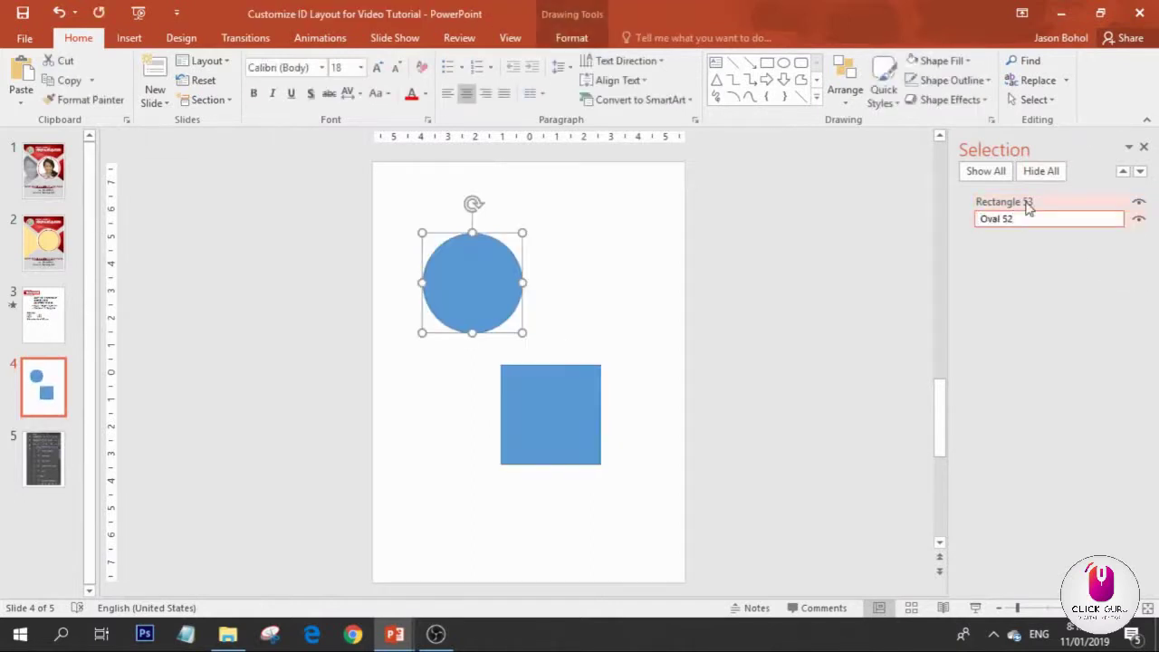
left_click(1072, 201)
left_click(1061, 223)
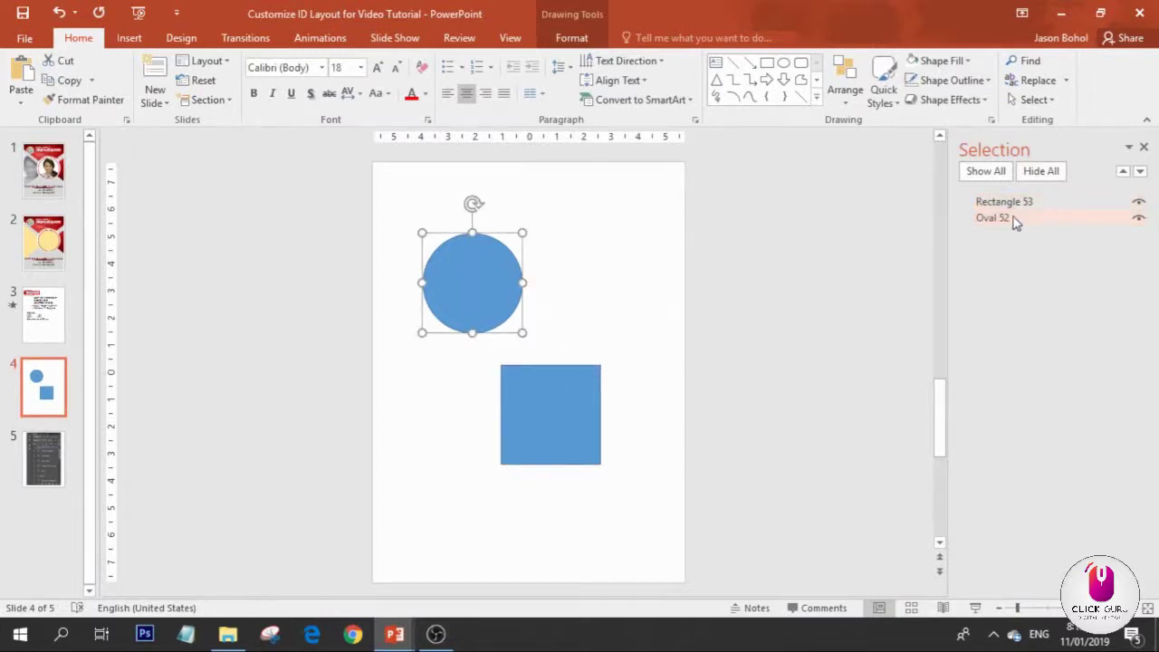
left_click_drag(471, 263, 486, 344)
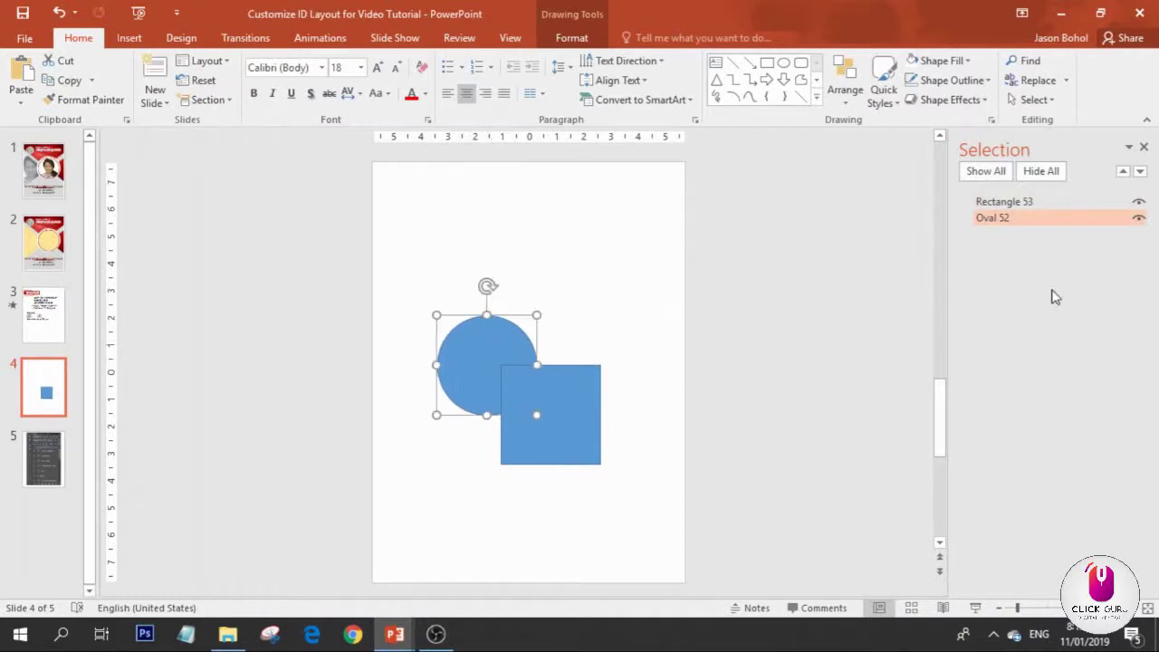
left_click(1015, 225)
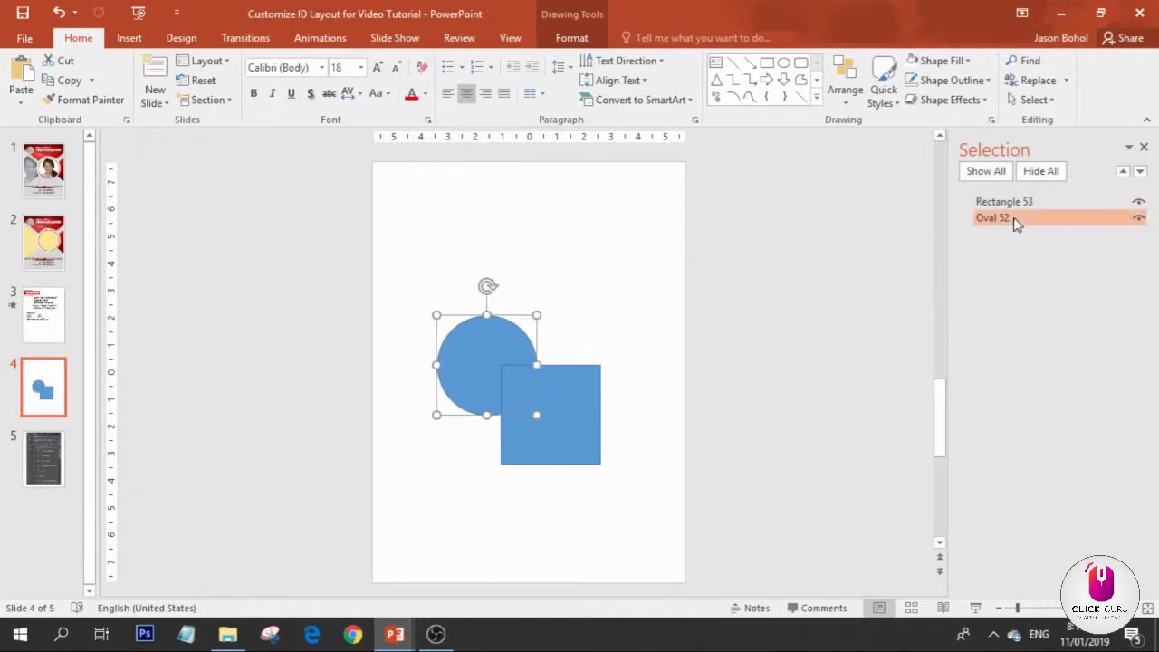
left_click_drag(1012, 218, 1007, 197)
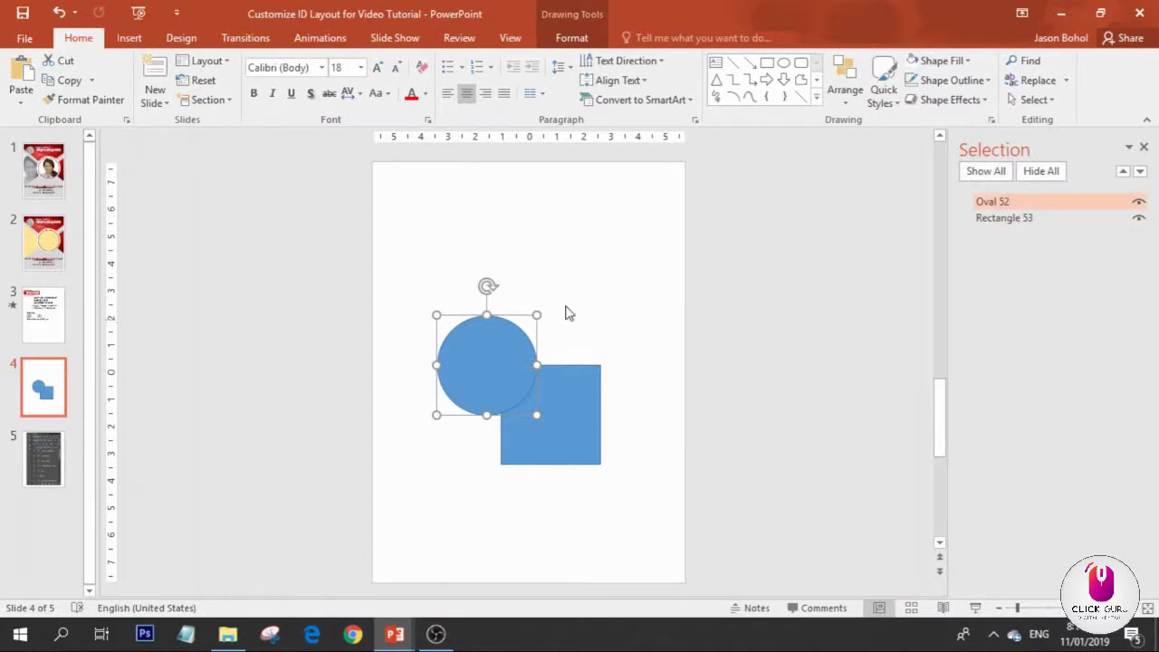
left_click(50, 483)
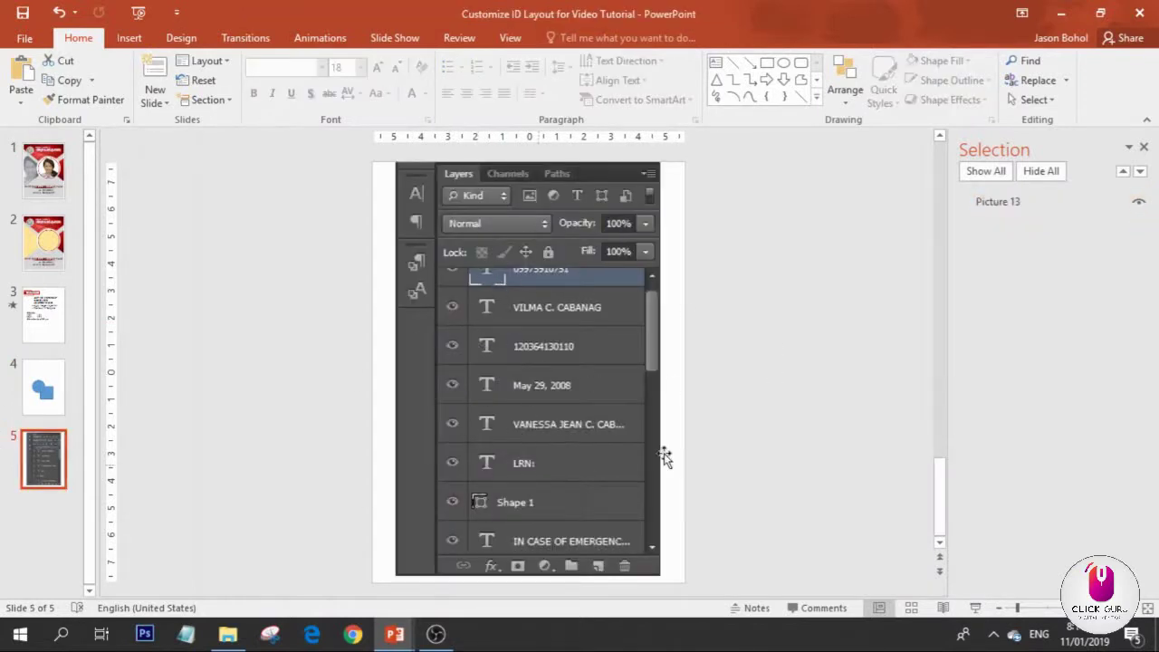
- Draw a three-point freeform triangle fanning left from the circle on slide 4
left_click(44, 387)
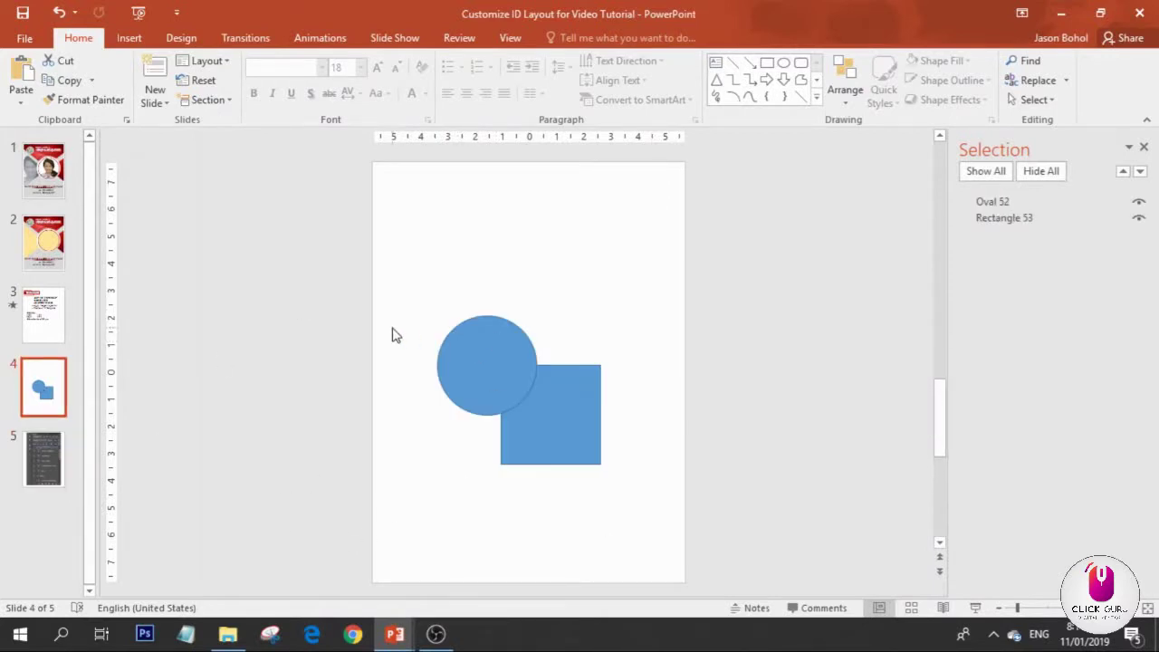
left_click(40, 258)
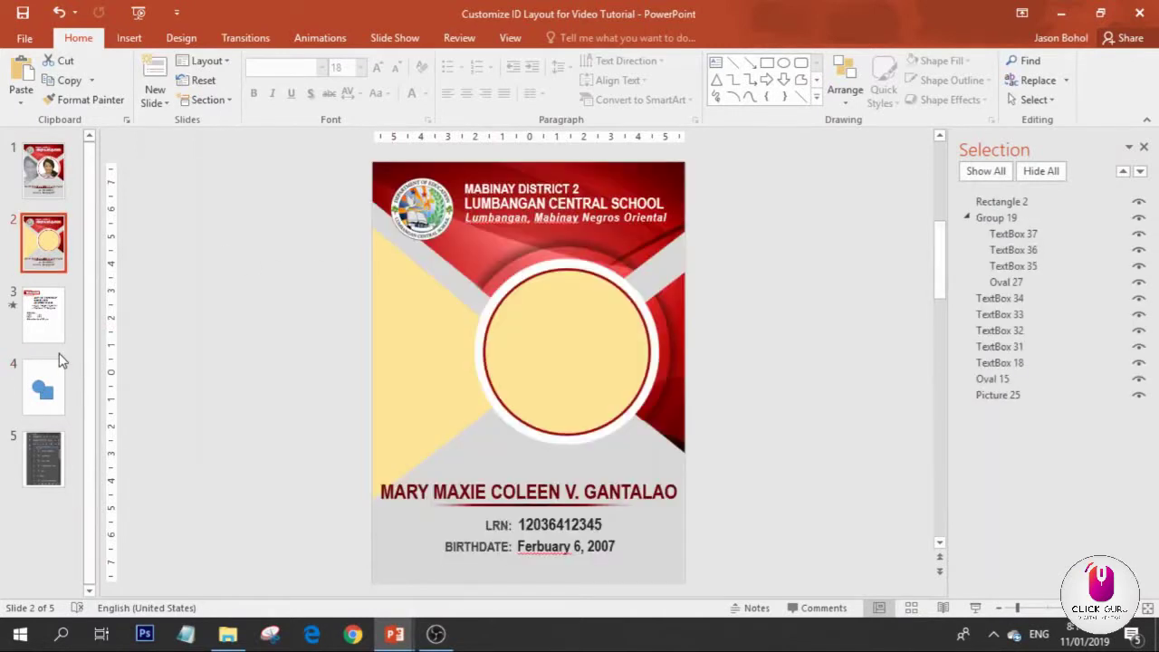
left_click(62, 319)
left_click(60, 399)
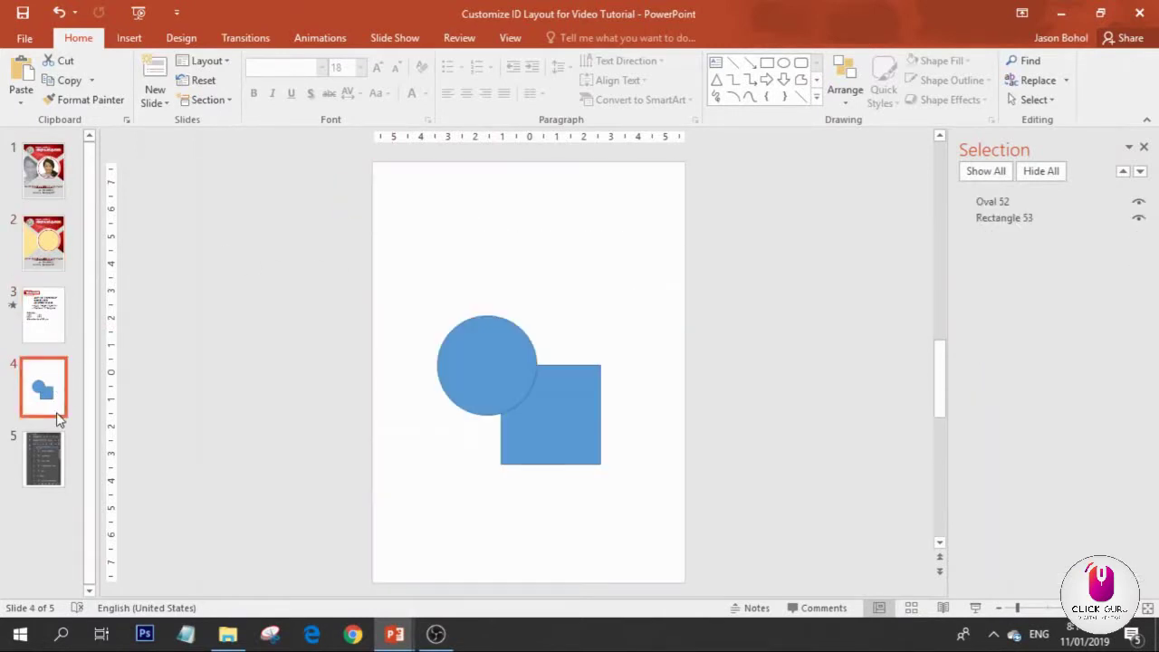
left_click(128, 38)
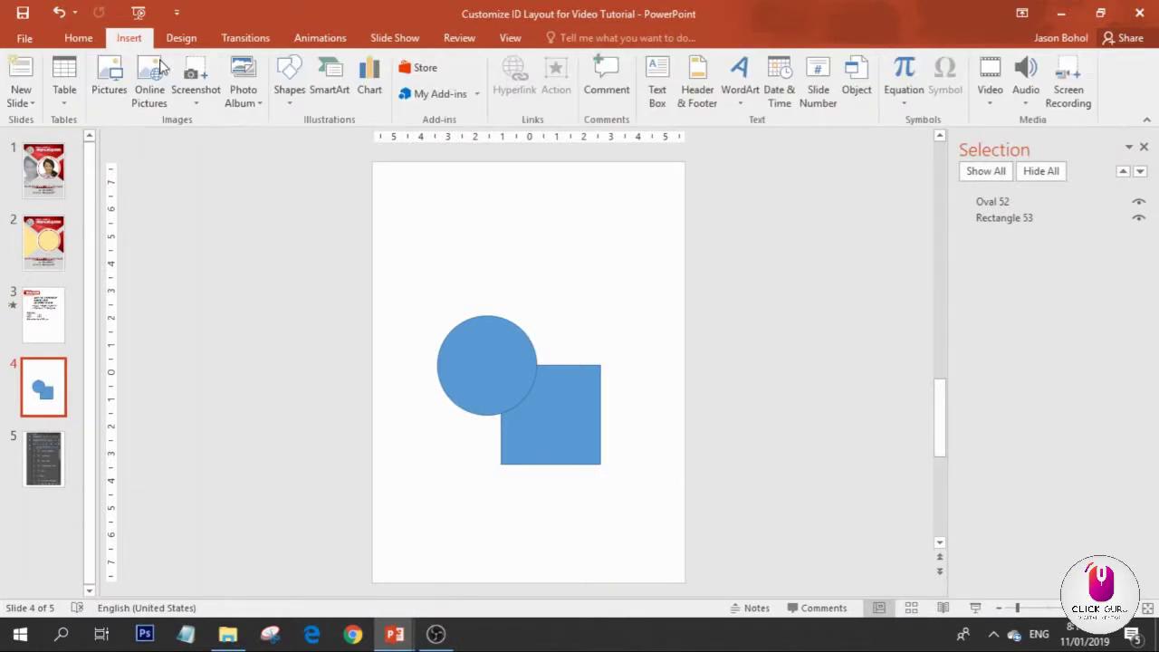
left_click(290, 86)
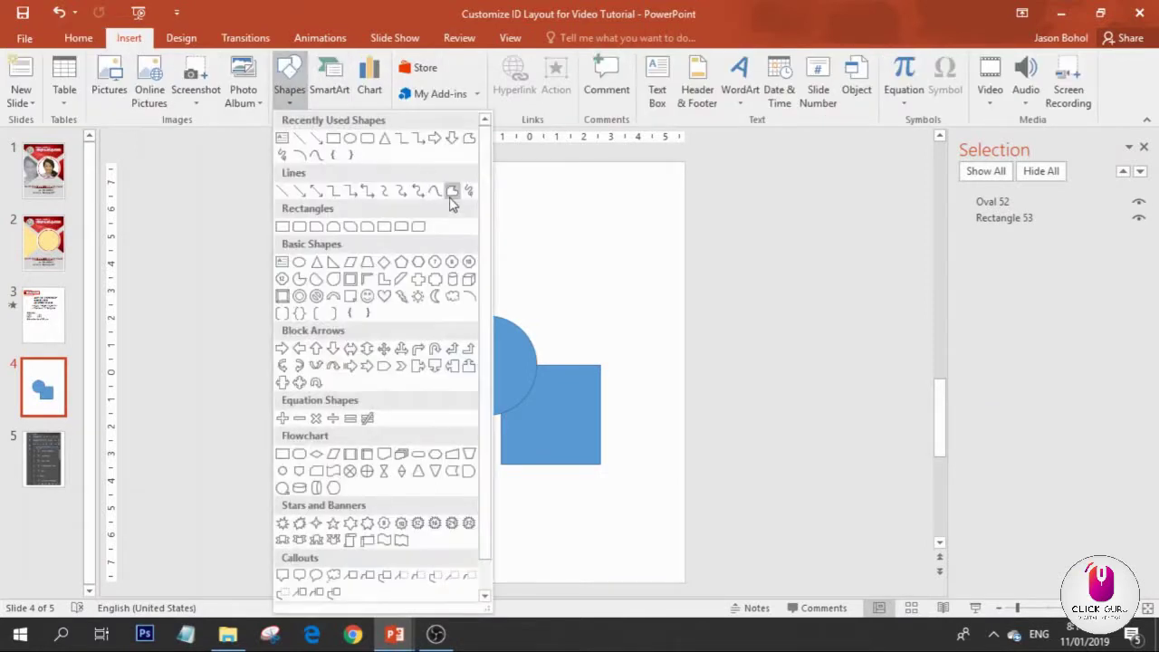
left_click(451, 193)
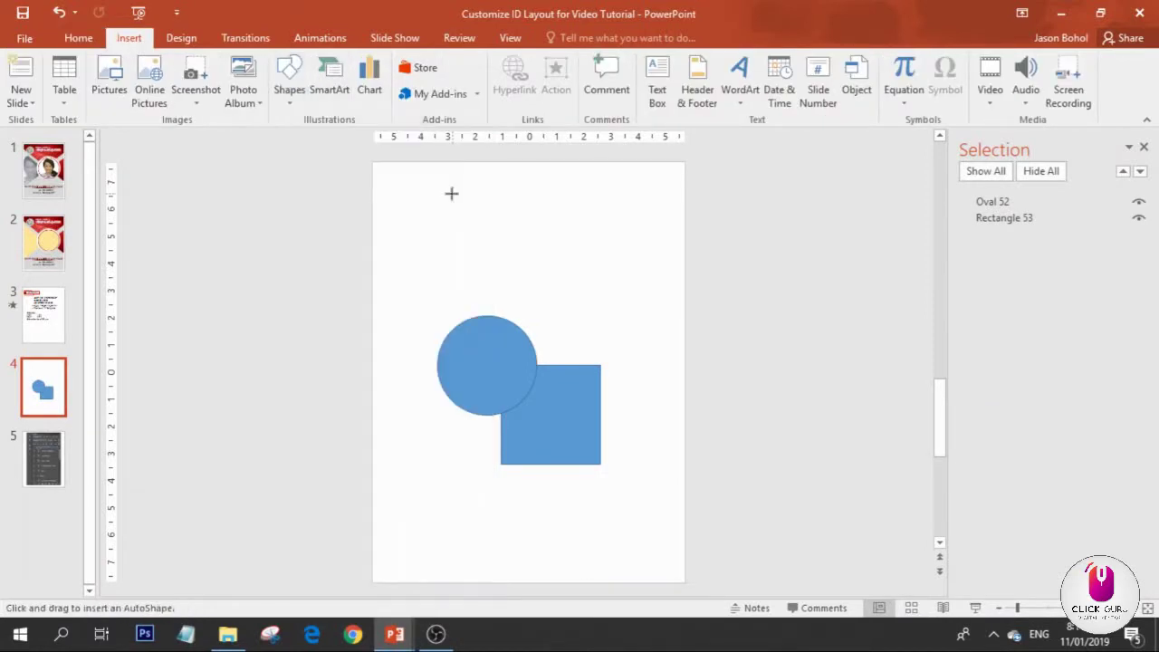
left_click(333, 258)
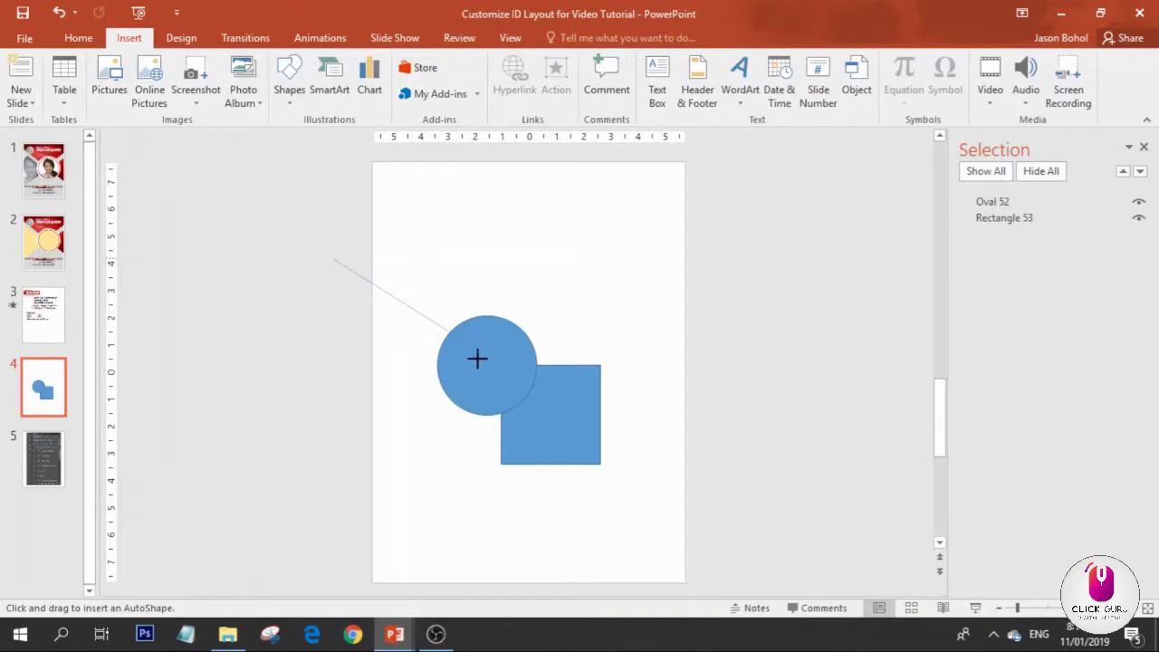
left_click(477, 392)
left_click(322, 412)
left_click(332, 259)
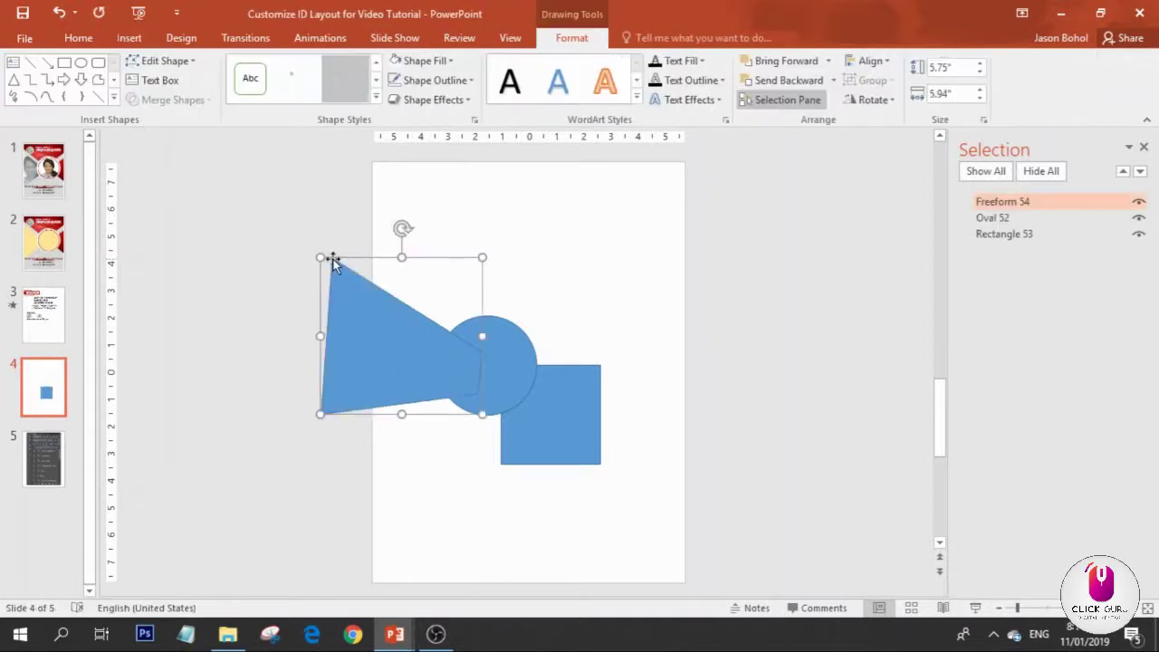
- Tilt Freeform 54 counter-clockwise so it overlaps the circle
left_click(794, 354)
left_click(443, 366)
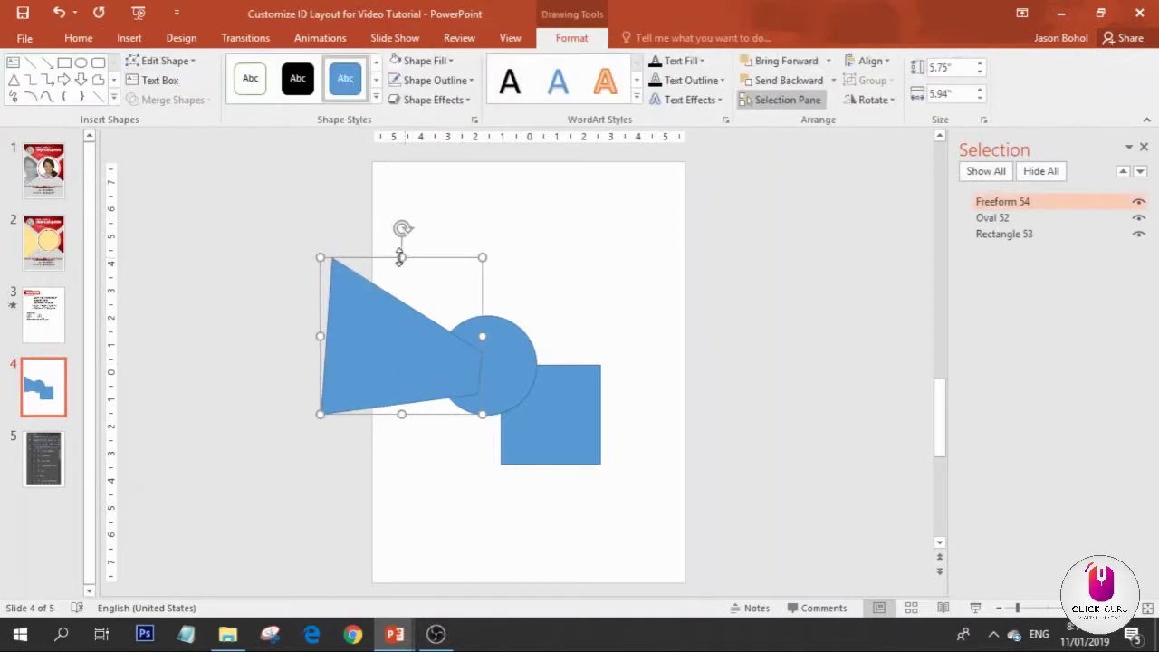
left_click_drag(371, 223, 421, 353)
left_click(776, 353)
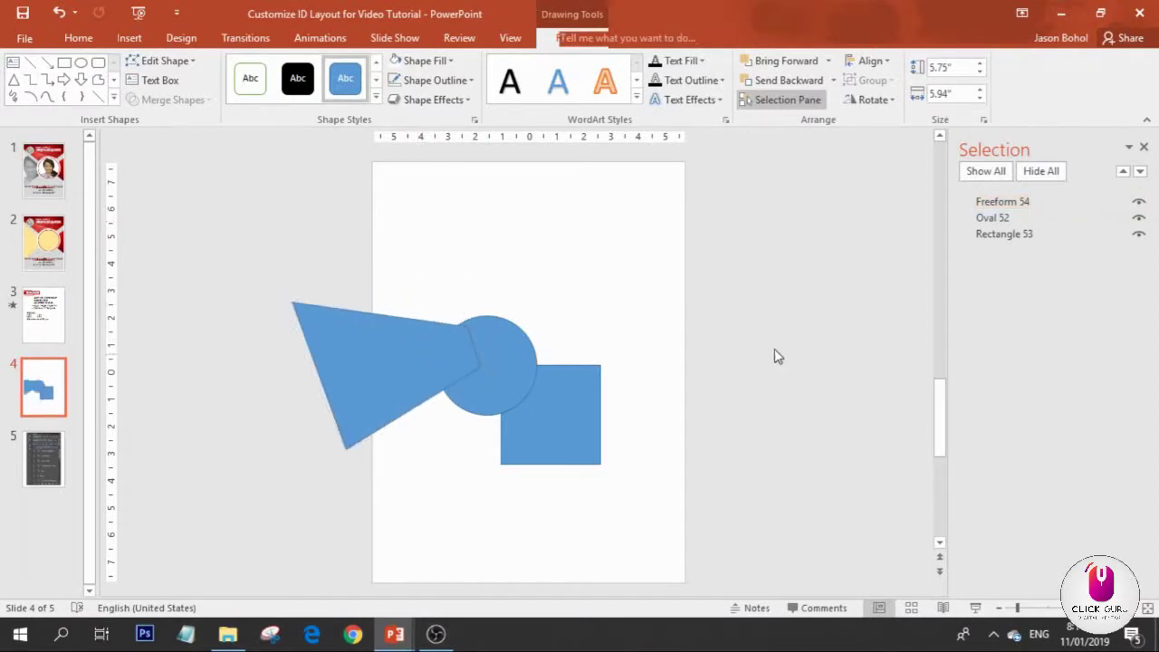
left_click(47, 308)
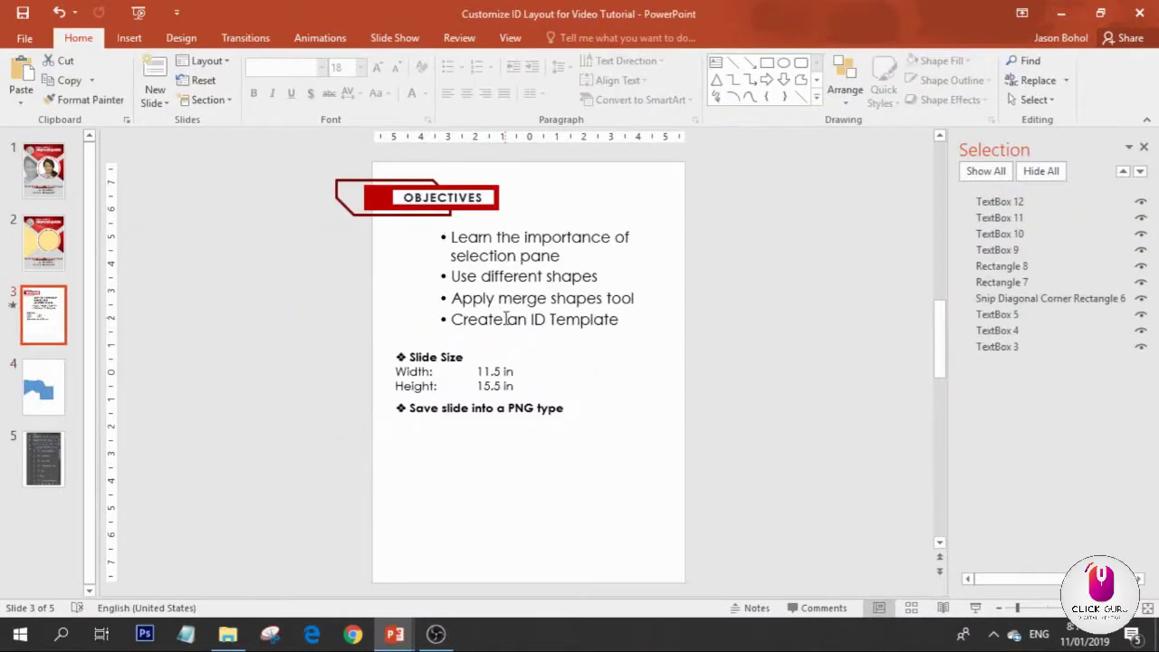
- Shrink the triangle, rotate it upright and set it against the circle's left side
left_click(49, 394)
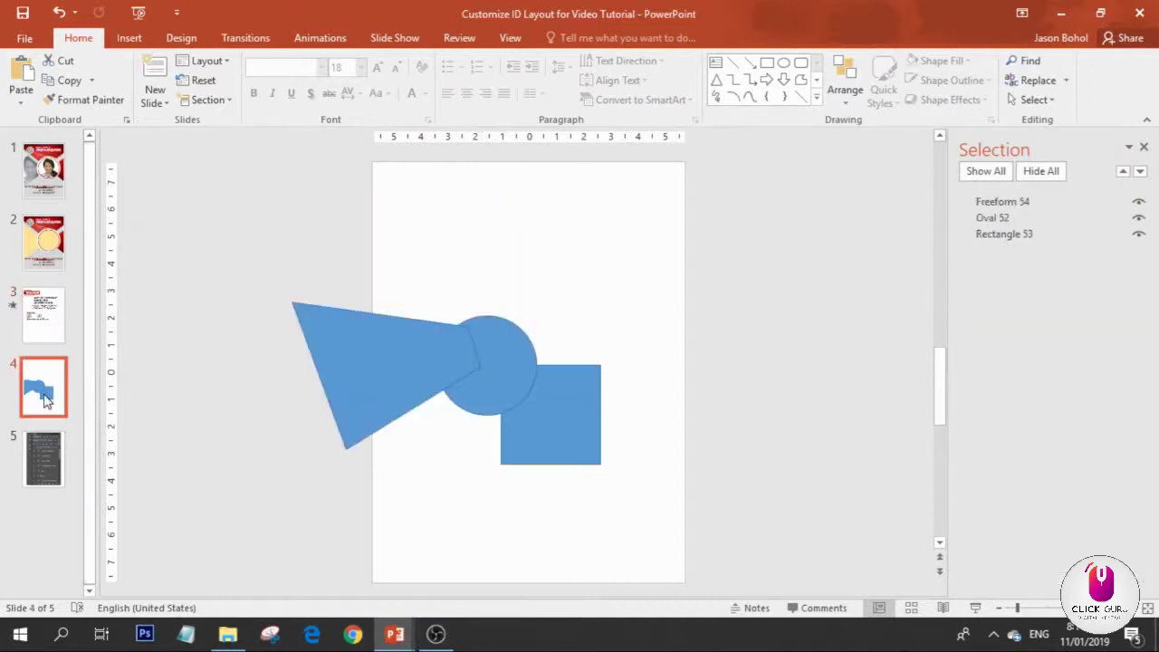
left_click(519, 396)
left_click(358, 353)
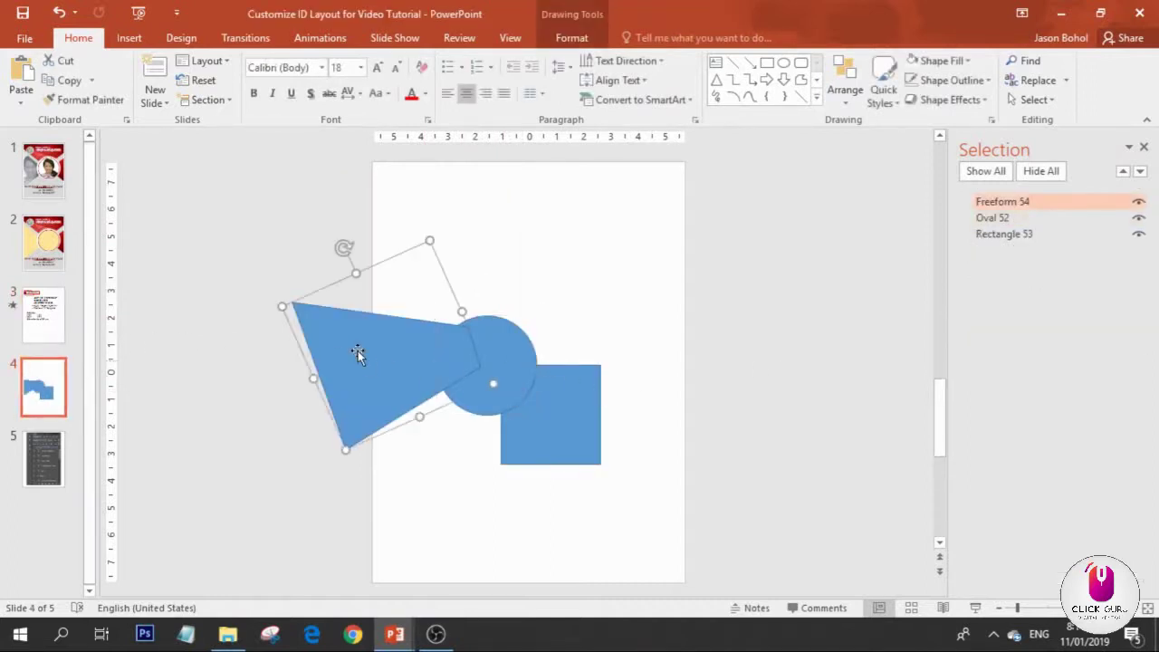
left_click_drag(282, 310, 342, 342)
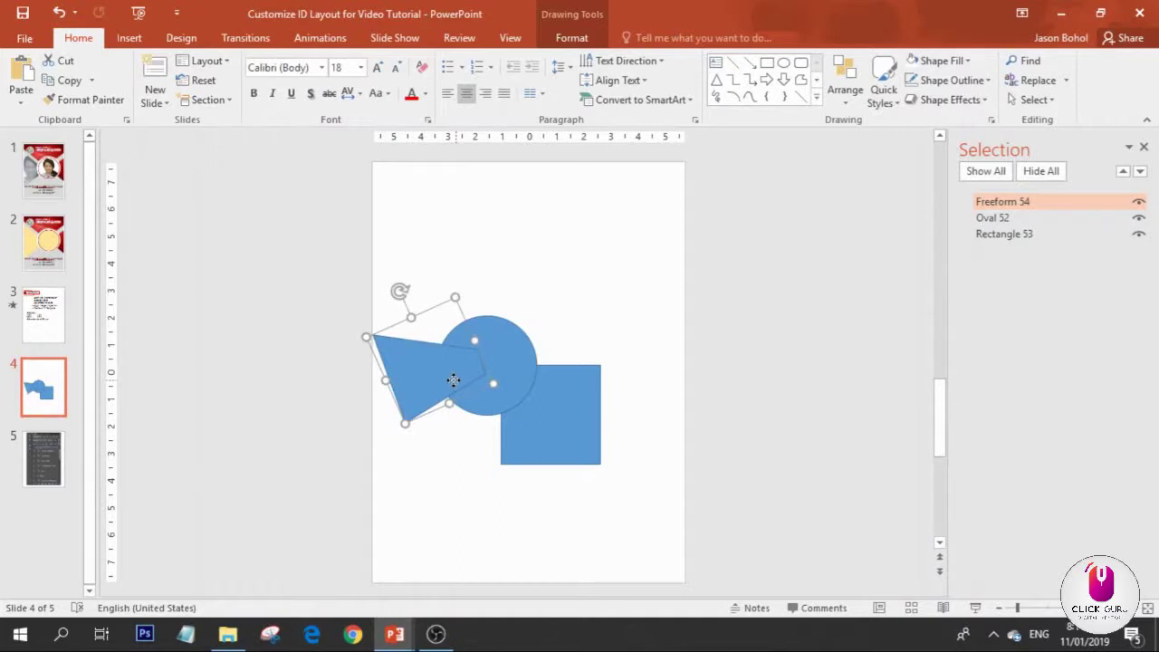
left_click_drag(374, 294, 407, 287)
left_click_drag(400, 397, 423, 379)
left_click(776, 369)
- Delete the blue square Rectangle 53, leaving the triangle and circle
left_click(486, 356)
left_click(414, 357)
left_click(513, 355)
left_click(605, 396)
left_click(574, 407)
key("Delete")
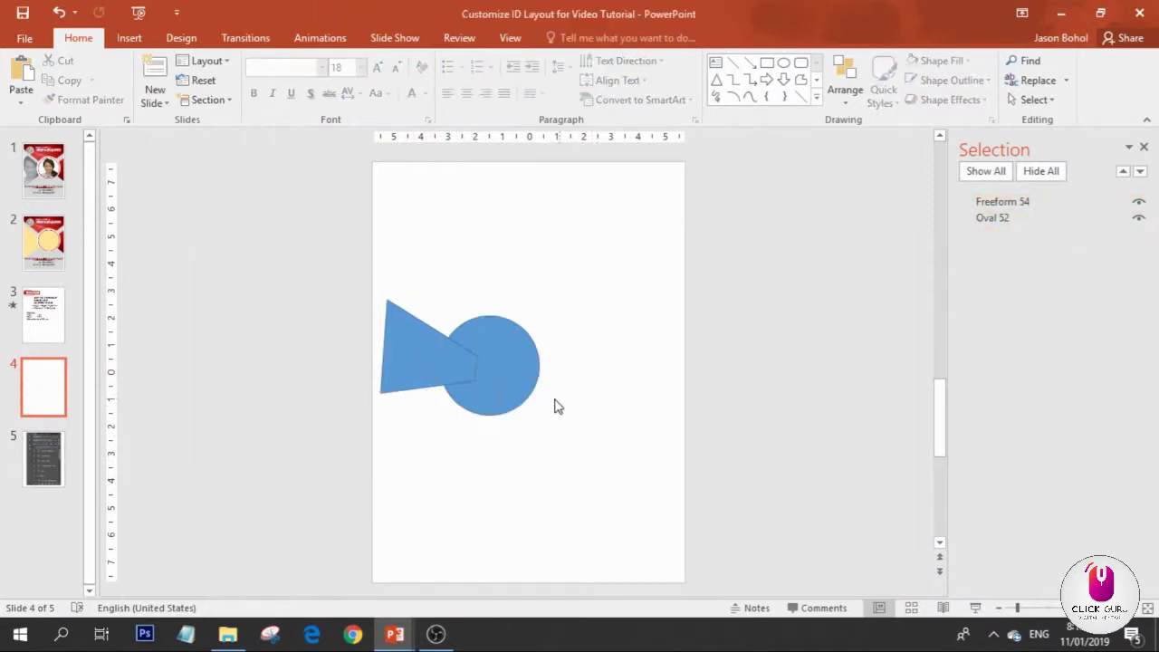
left_click(521, 365)
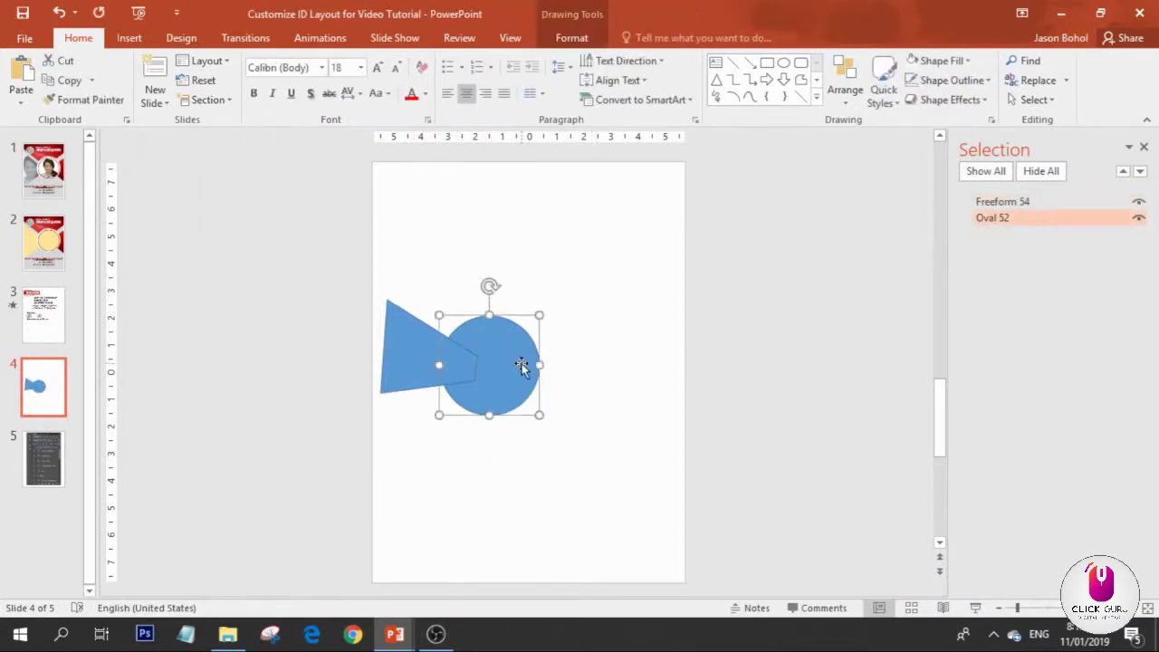
left_click(412, 361, "shift")
left_click(674, 337)
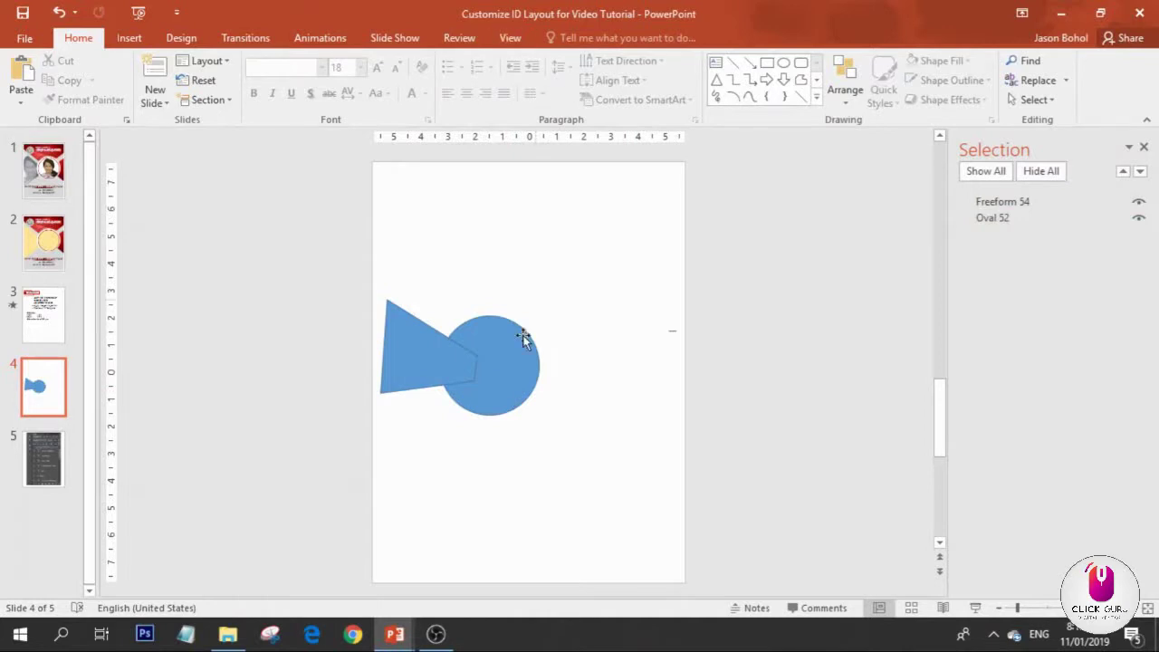
left_click(525, 368)
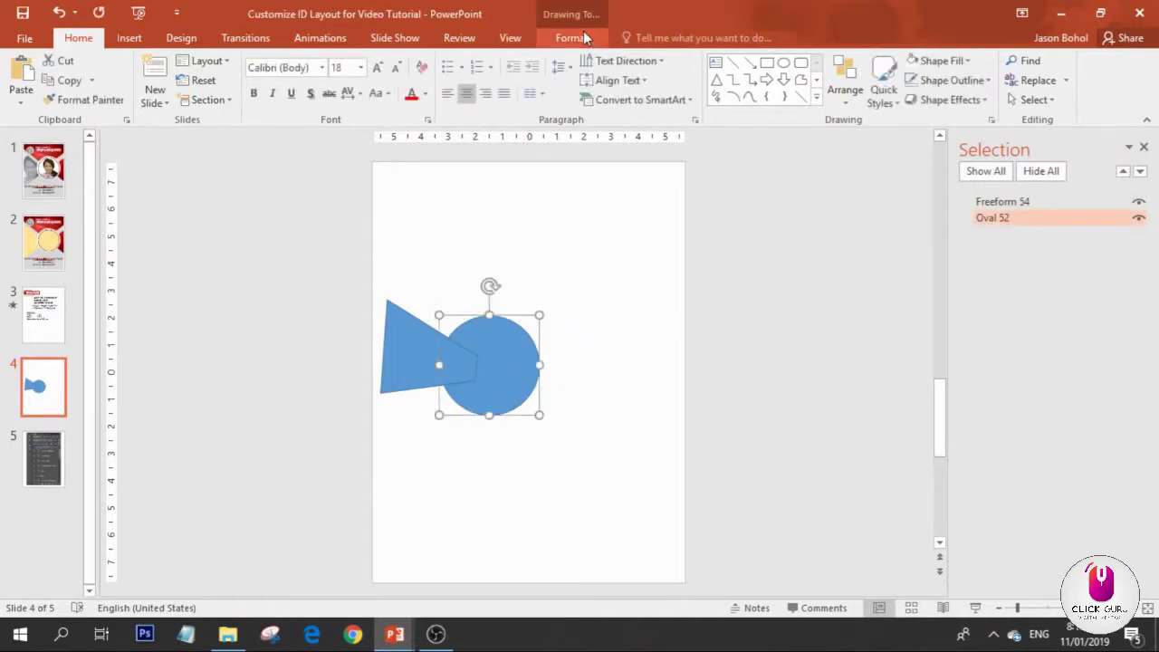
left_click(573, 38)
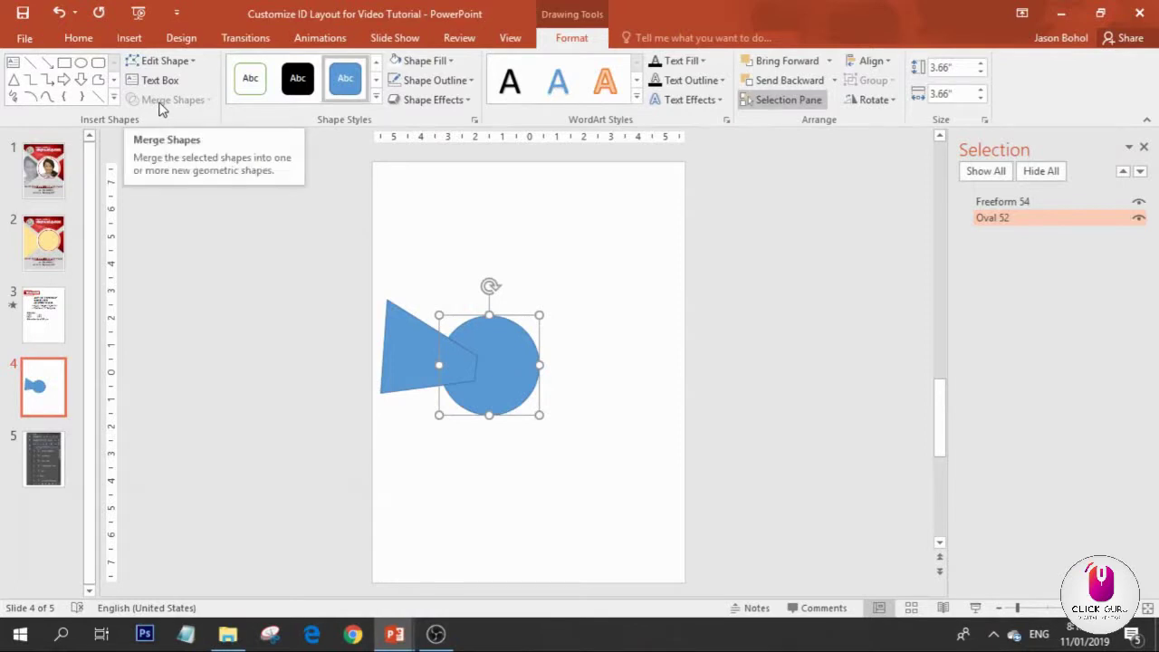
left_click(408, 353, "shift")
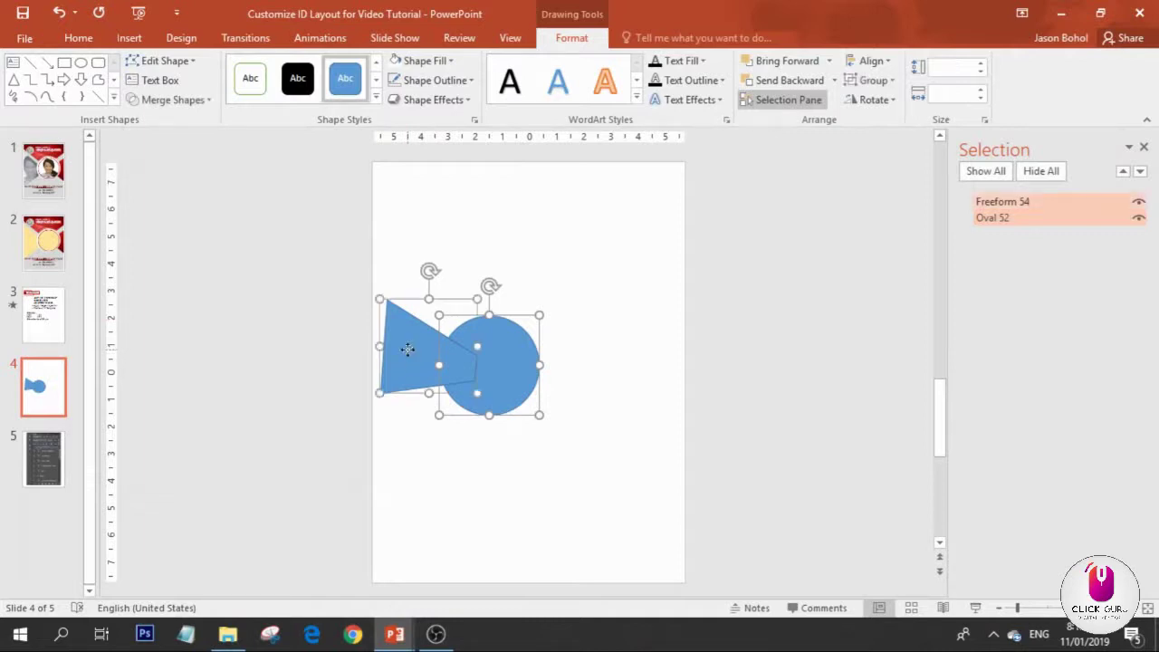
left_click(190, 106)
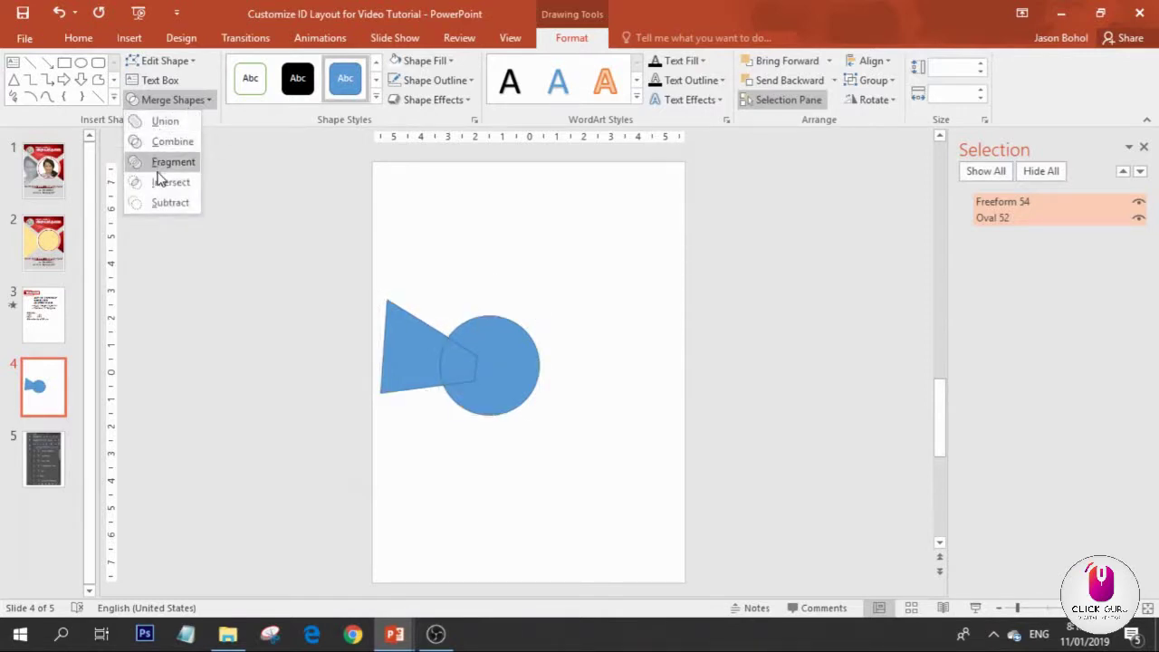
left_click(551, 291)
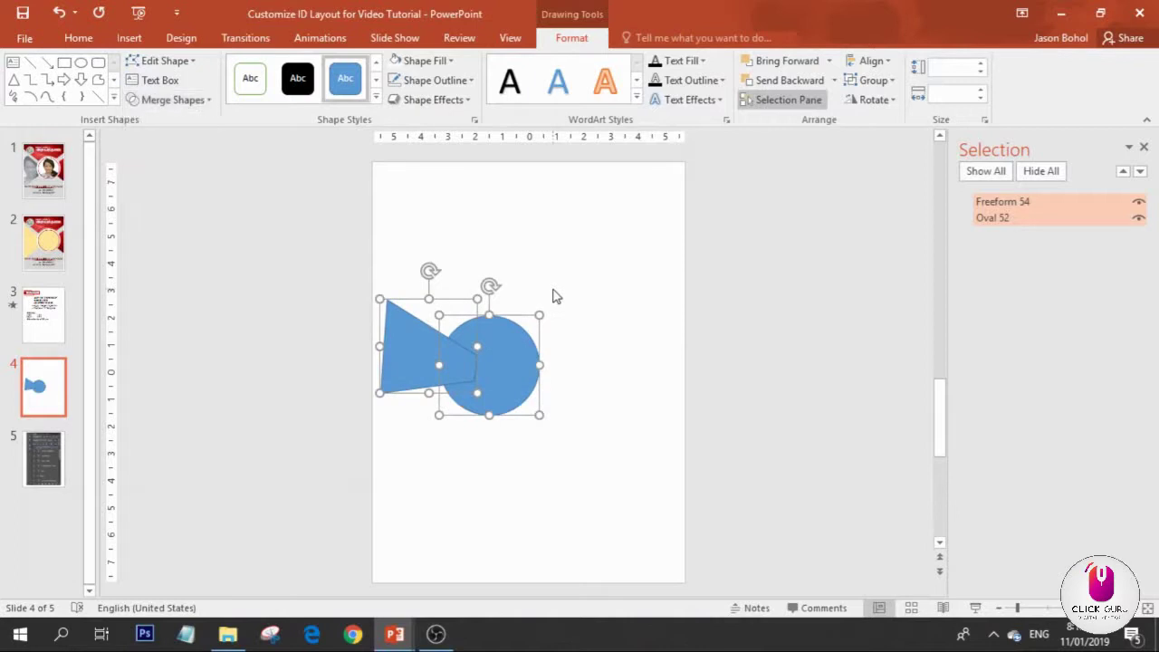
left_click(667, 409)
left_click(479, 365)
left_click(412, 360, "shift")
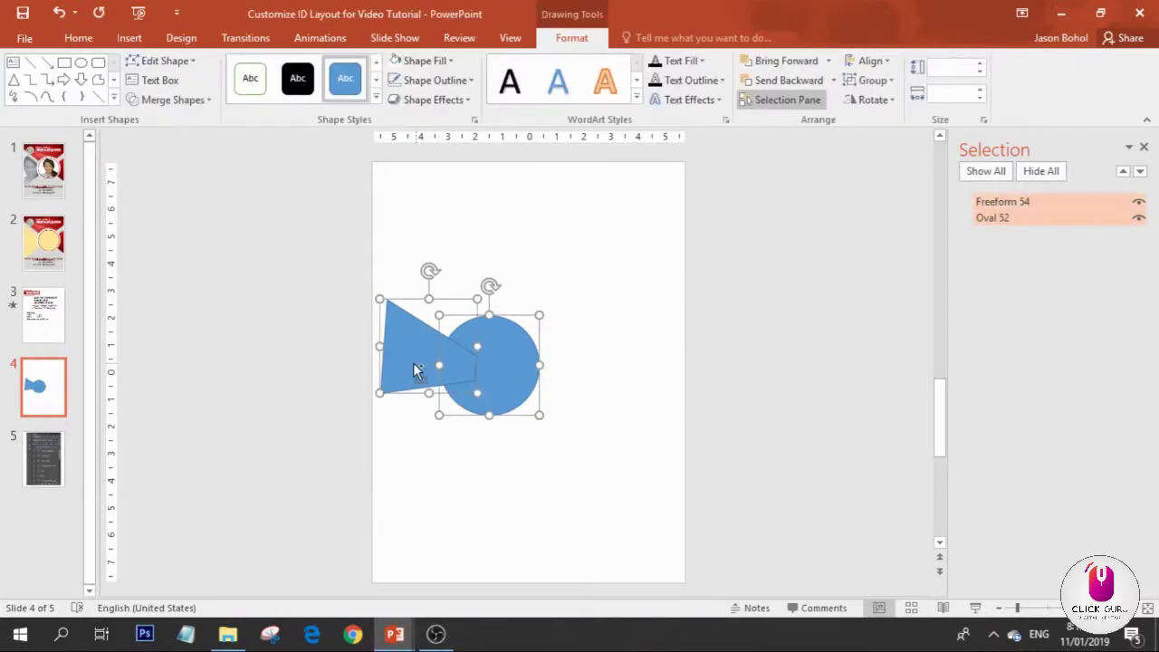
- Move the pair top left and place four Ctrl+D copies at top right, middle left, middle right, bottom centre
left_click_drag(410, 357, 347, 243)
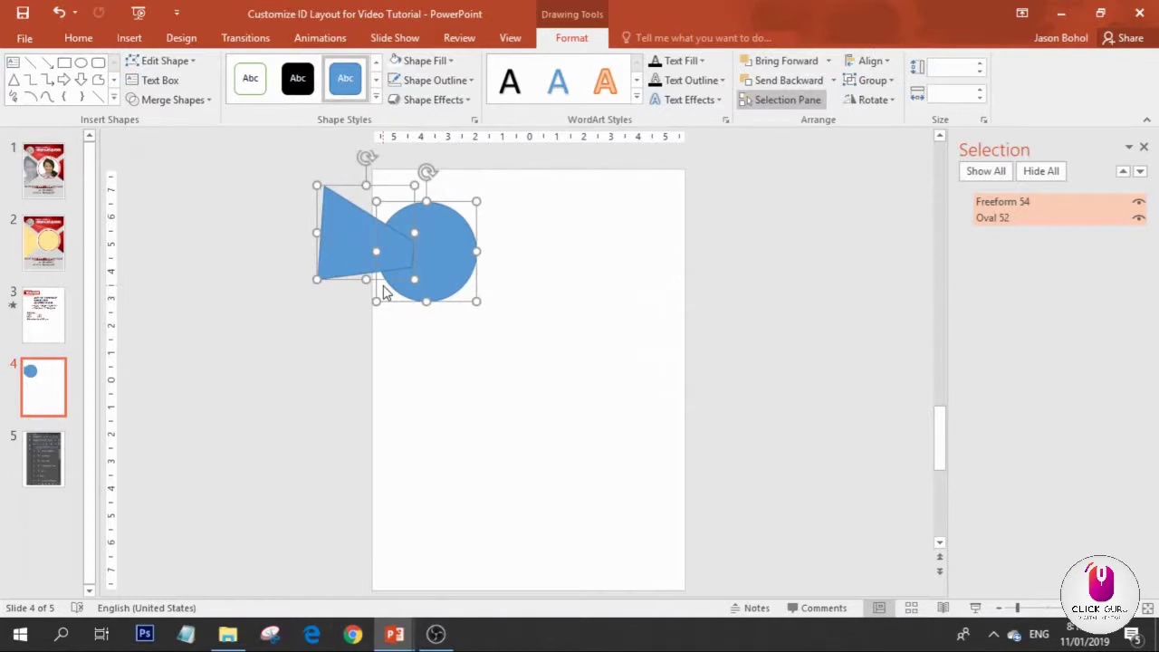
key("ctrl+d")
left_click_drag(354, 251, 564, 240)
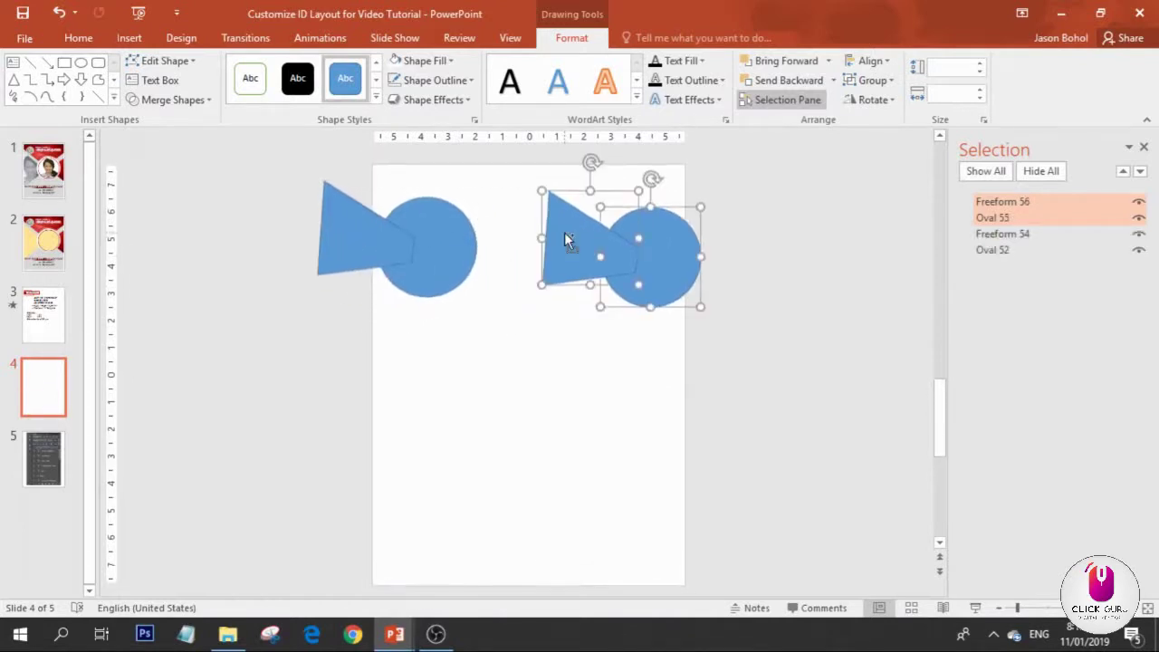
key("ctrl+d")
left_click_drag(797, 259, 358, 358)
key("ctrl+d")
left_click_drag(241, 445, 595, 370)
key("ctrl+d")
left_click_drag(784, 383, 466, 481)
- Select the top-left circle and triangle together
left_click(745, 406)
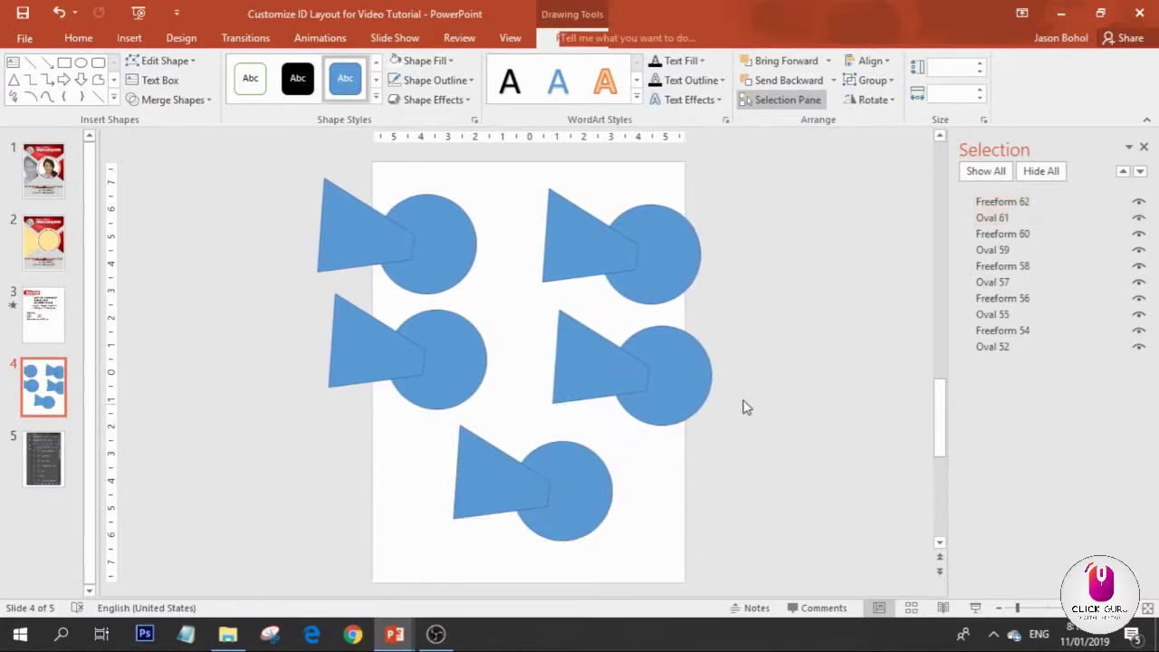
left_click(461, 238)
left_click(818, 241)
left_click(383, 259)
left_click(470, 269)
left_click(362, 241, "shift")
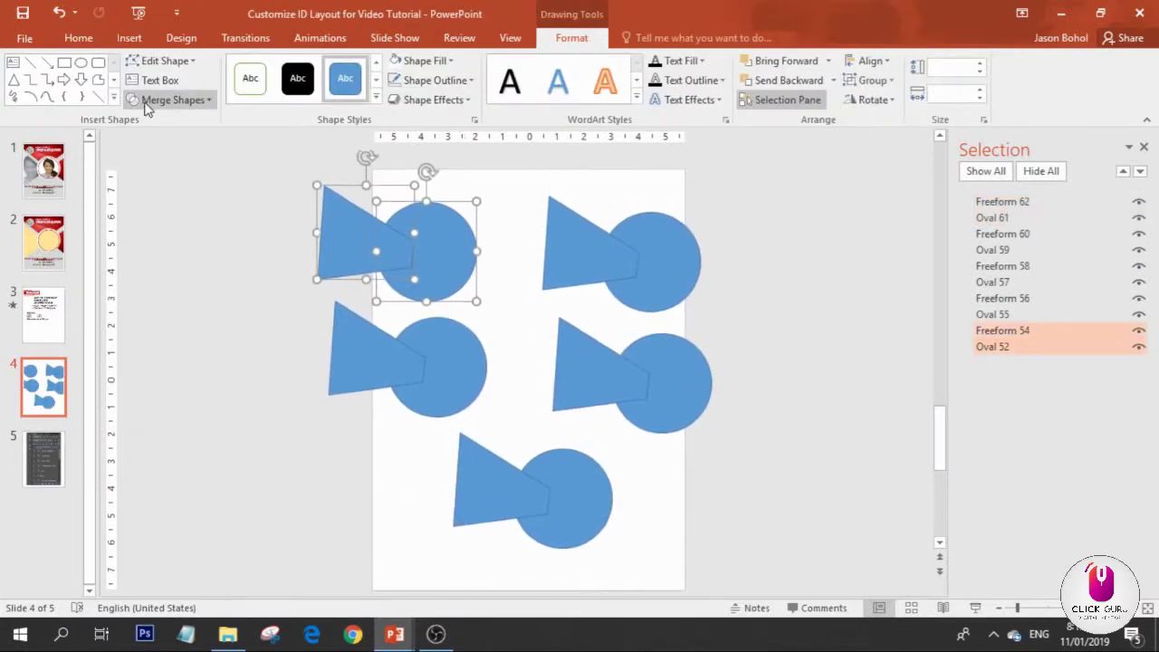
- Combine the top-left pair, then the top-right triangle and circle, into single notched shapes
left_click(171, 100)
left_click(152, 124)
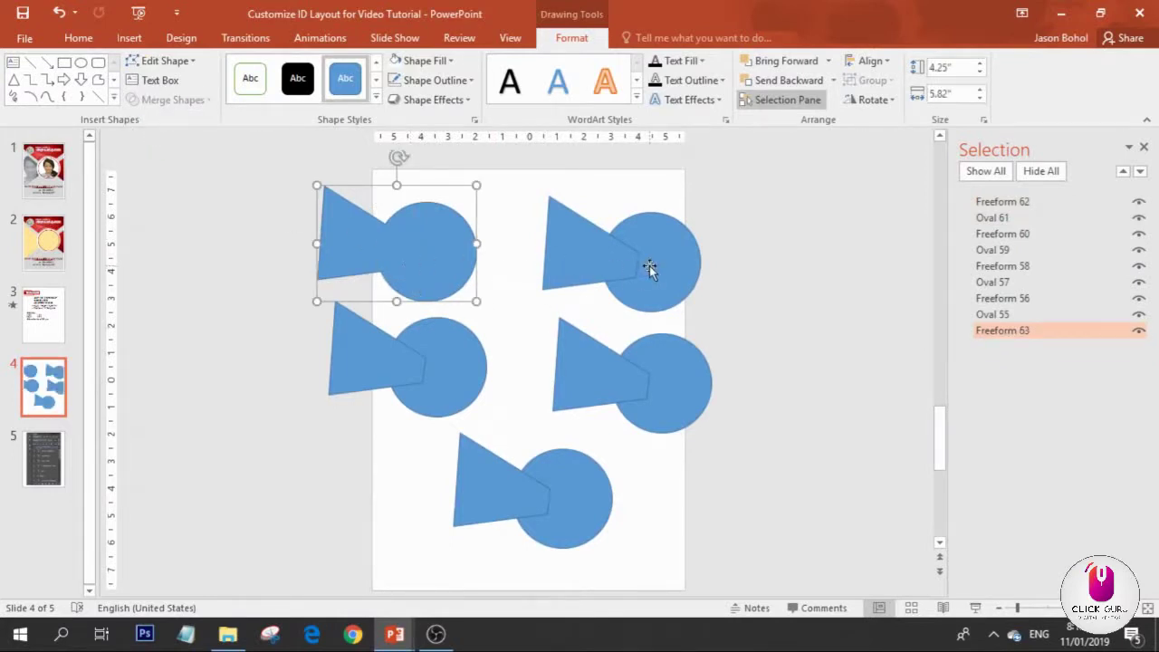
left_click(789, 297)
left_click(653, 260)
left_click(575, 265, "shift")
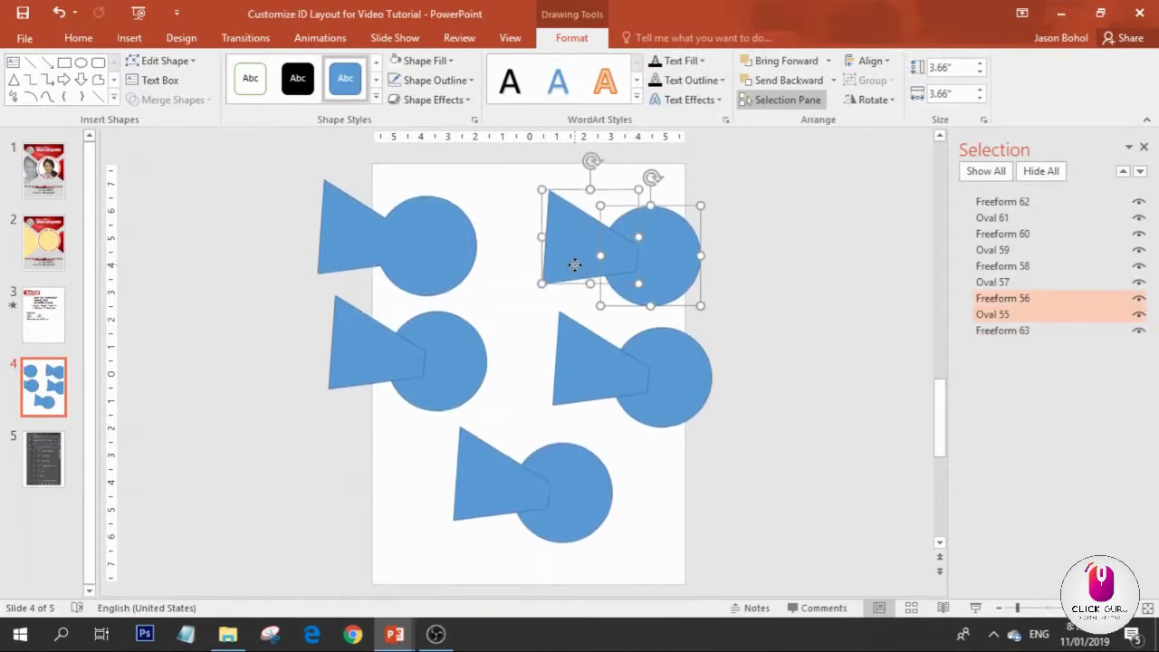
left_click(168, 100)
left_click(168, 140)
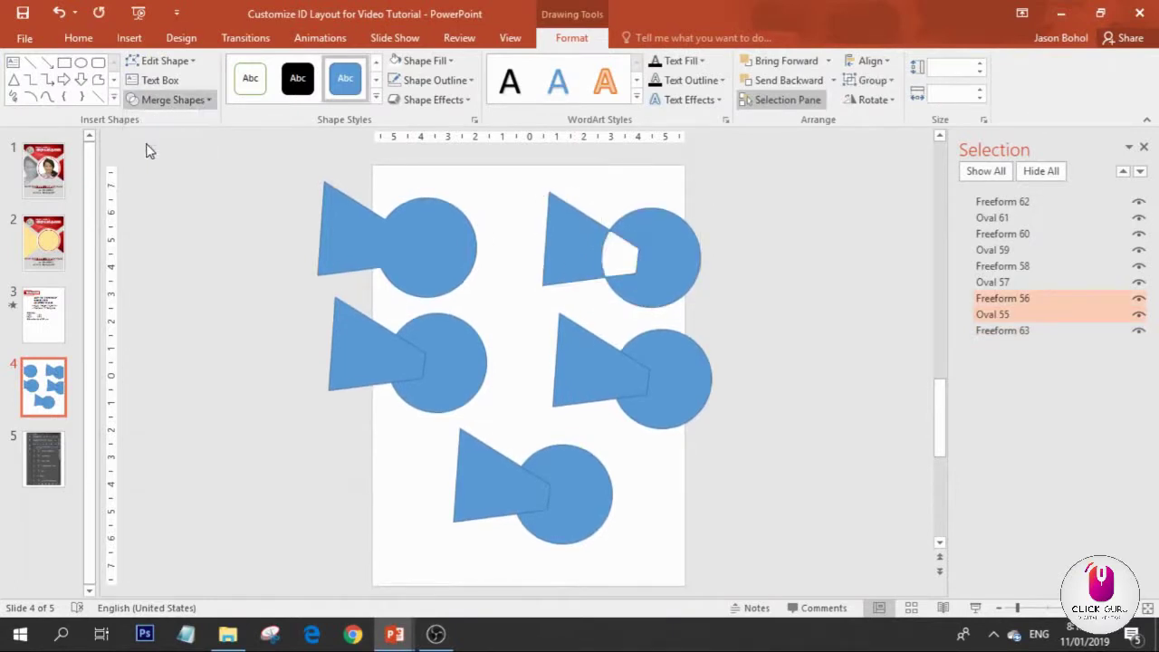
mouse_move(630, 226)
left_mouse_down()
mouse_move(429, 220)
mouse_move(647, 225)
left_mouse_up()
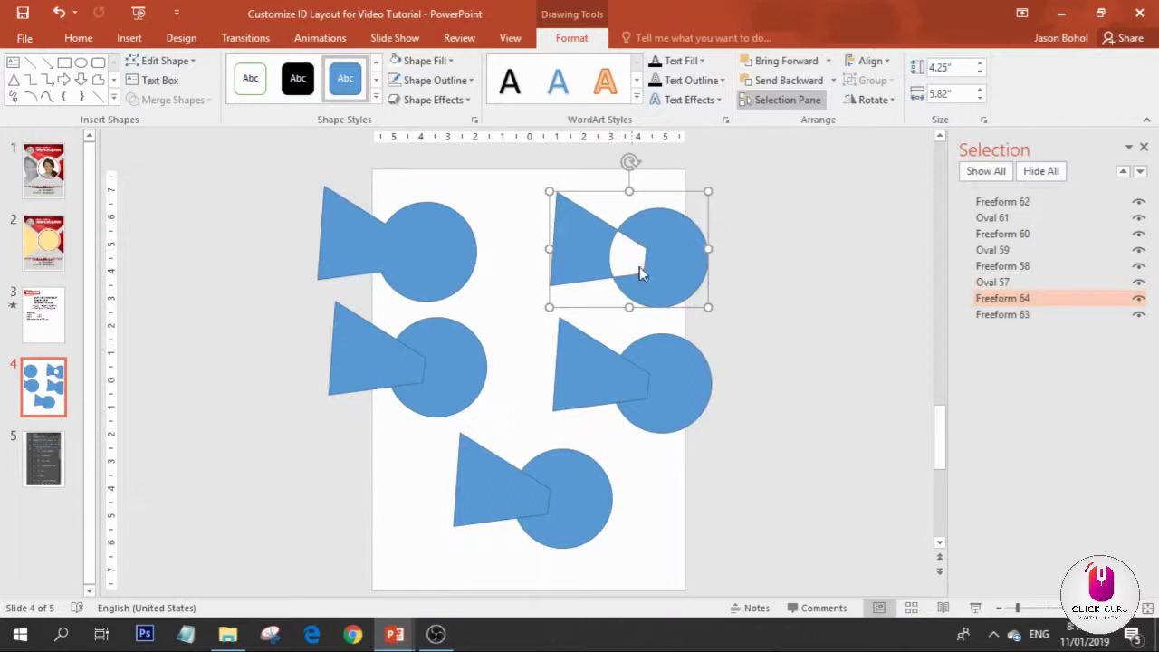
left_click_drag(632, 252, 664, 250)
- Fragment the middle-left triangle and circle and nudge the pieces apart
left_click(458, 368)
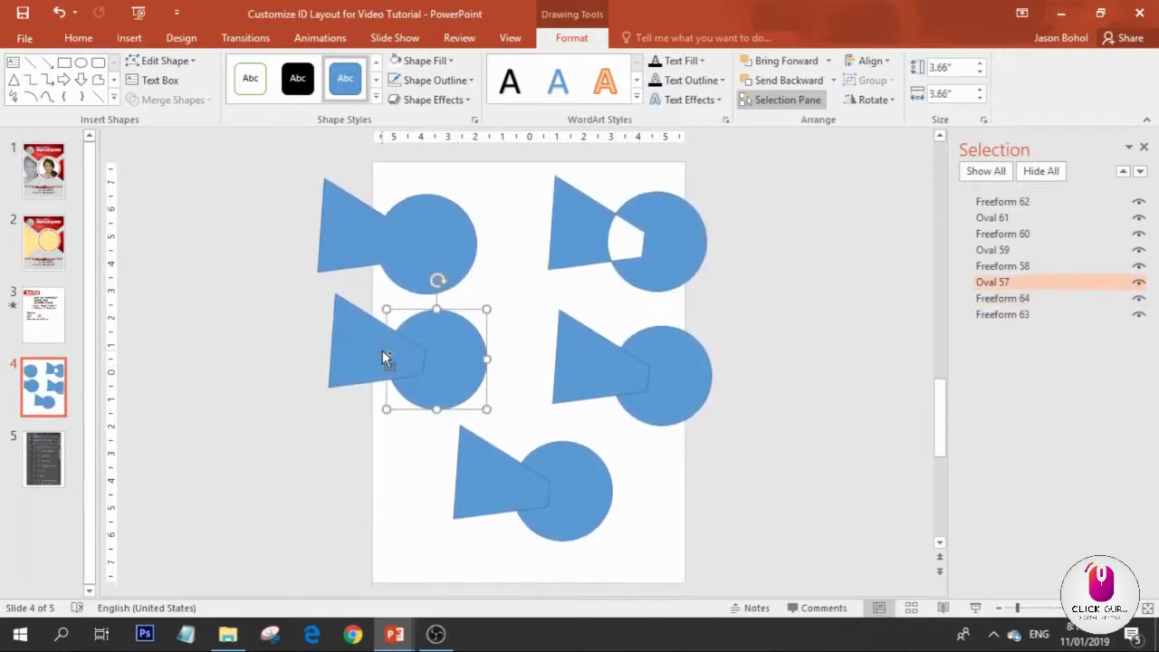
left_click(342, 332, "shift")
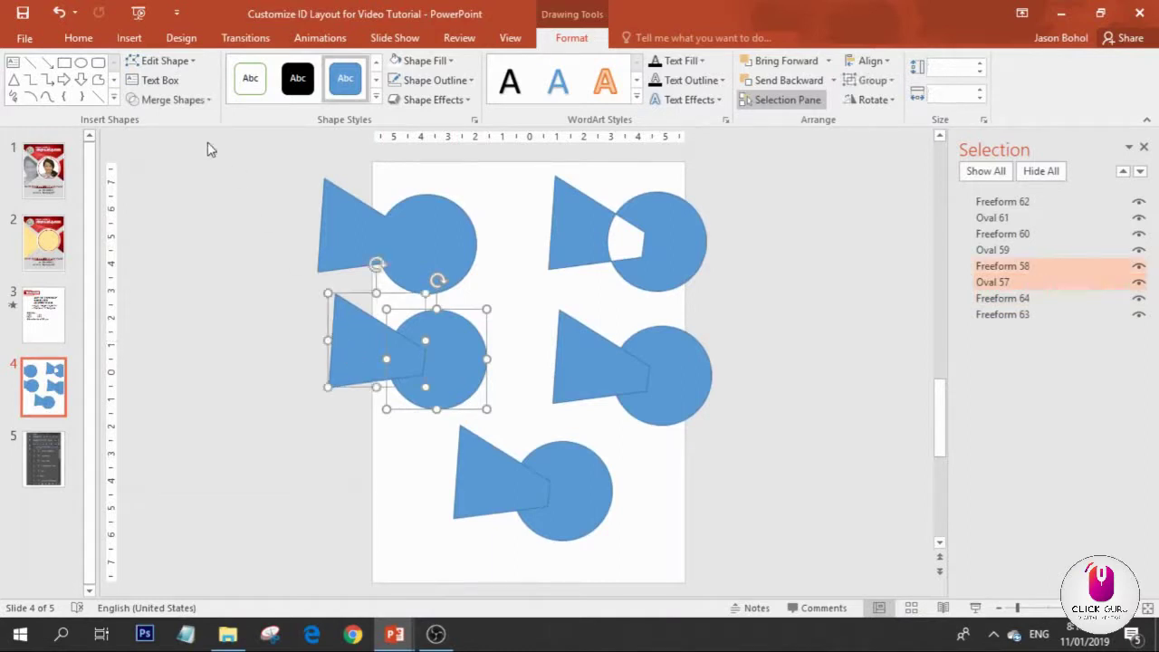
left_click(193, 105)
left_click(170, 160)
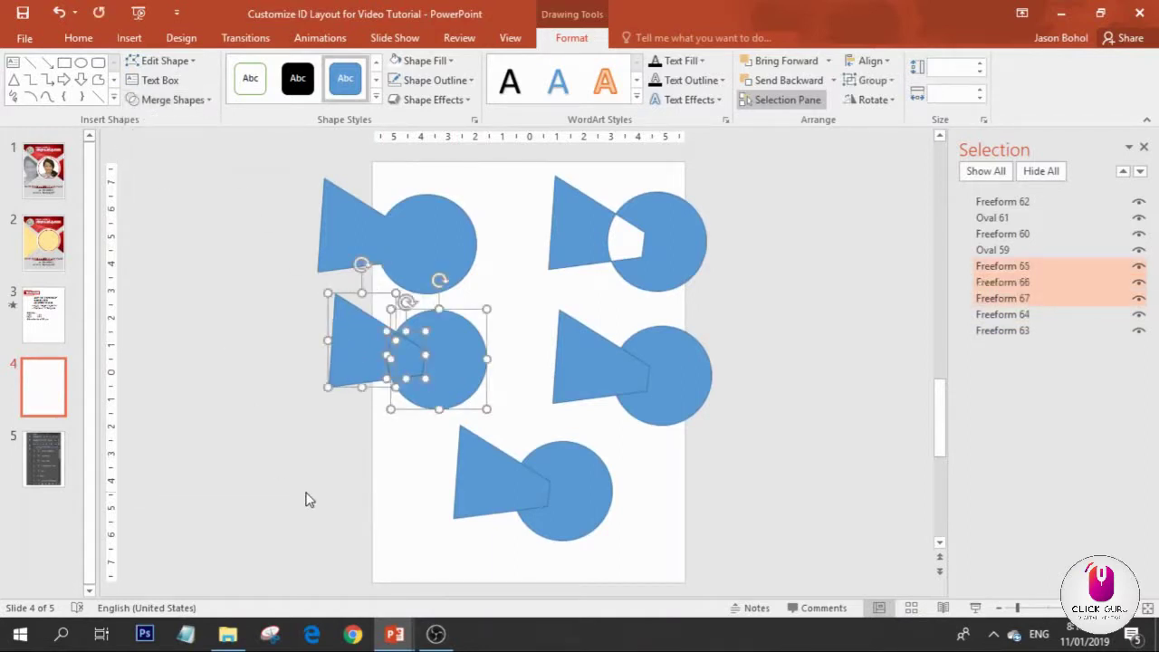
left_click(306, 499)
left_click_drag(358, 374, 355, 371)
left_click_drag(453, 383, 464, 395)
- Intersect the middle-right triangle and circle into a small wedge
left_click(672, 392)
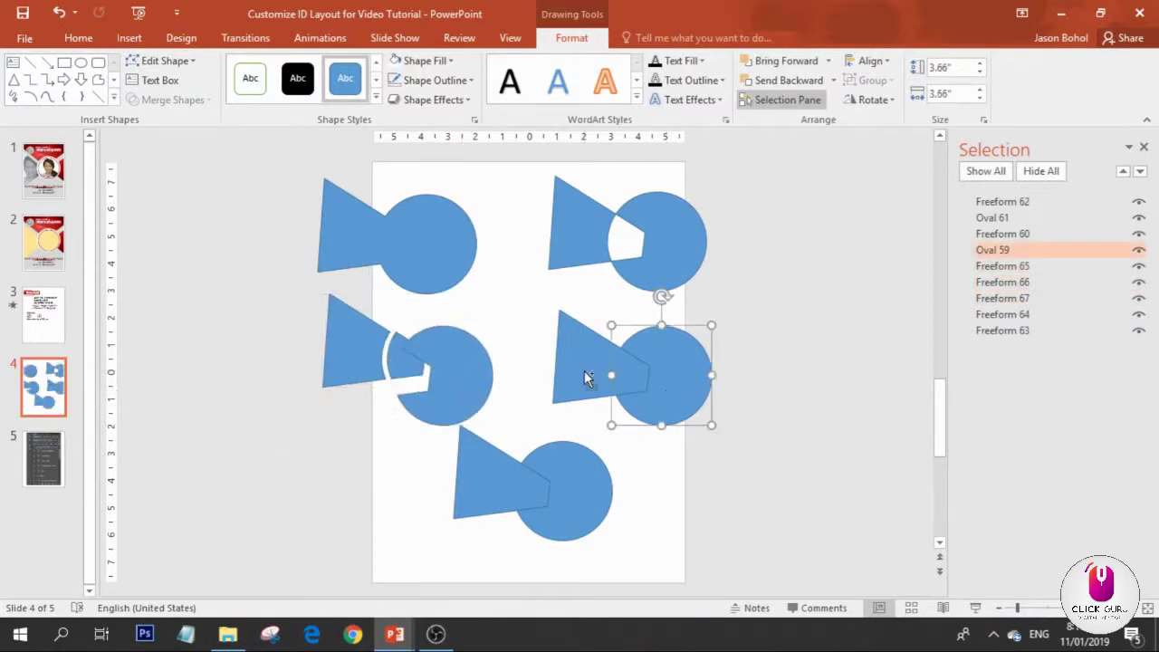
left_click(587, 373, "shift")
left_click(172, 99)
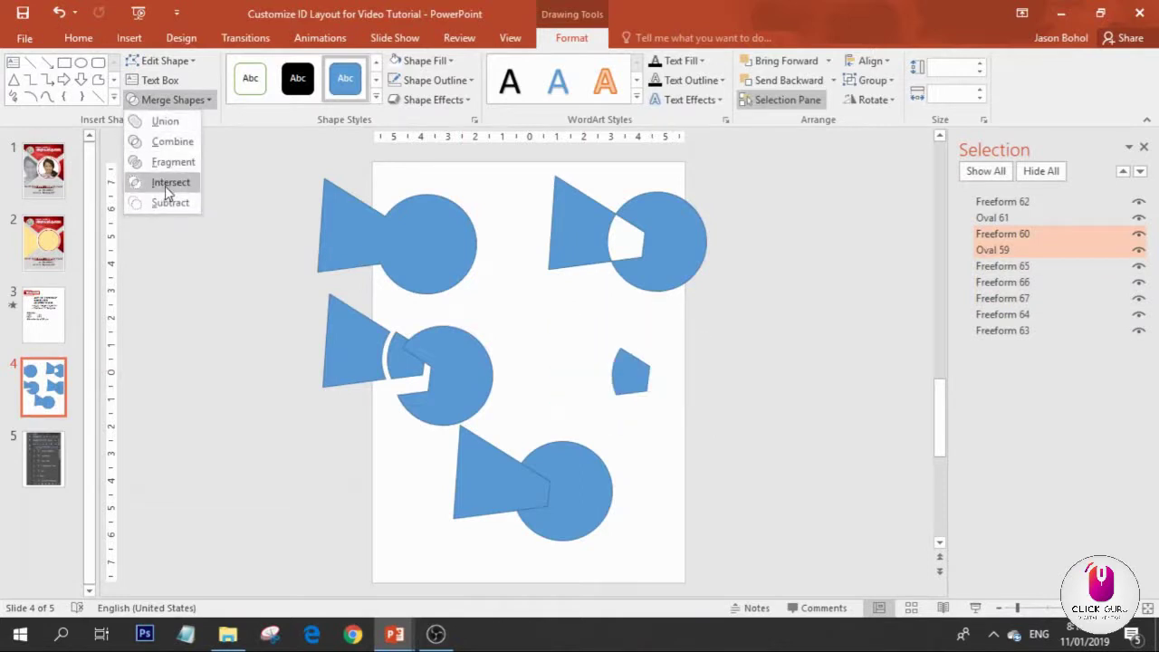
left_click(169, 184)
left_click(571, 308)
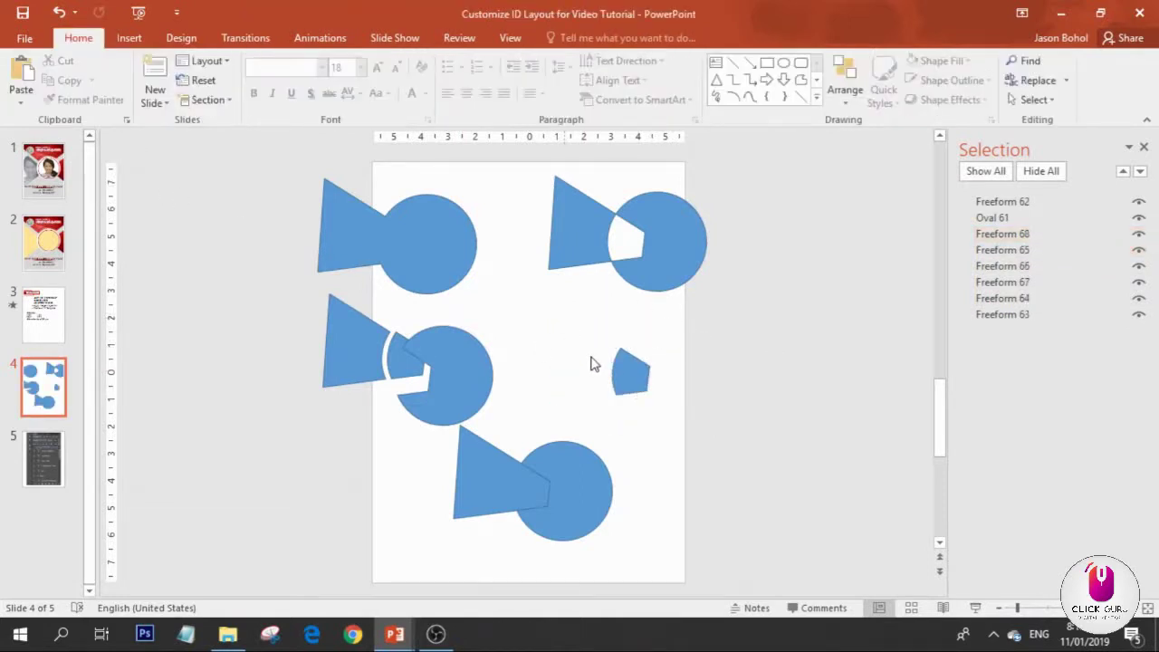
- Subtract the bottom triangle from its circle, then go to the Objectives slide
left_click(562, 508)
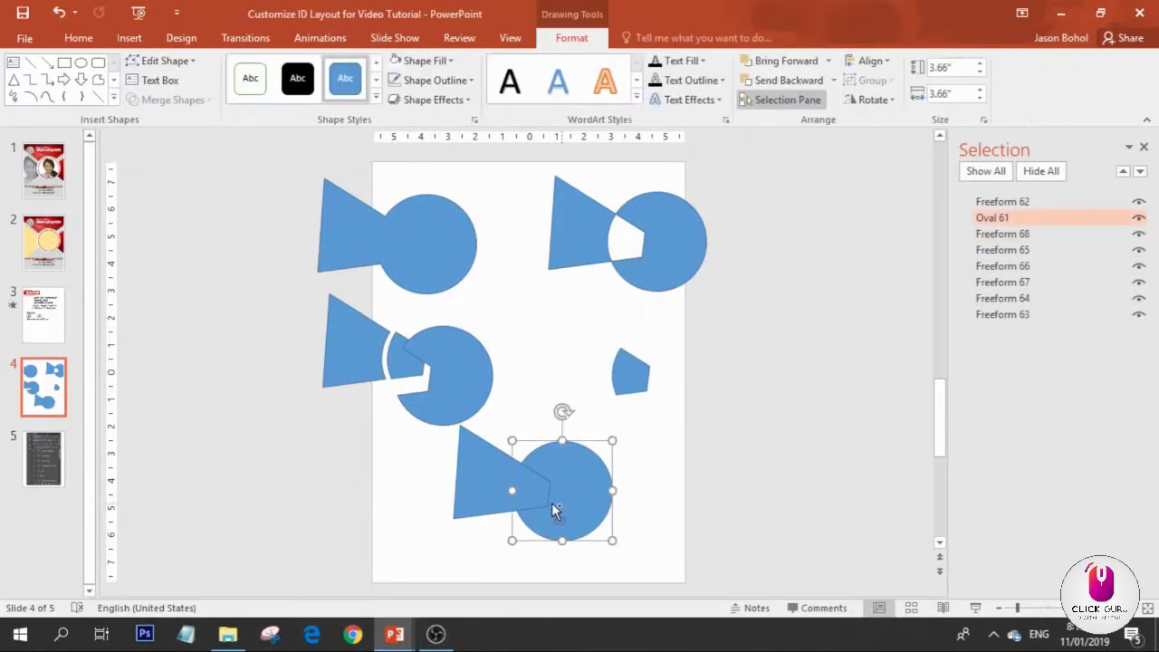
left_click(478, 485, "shift")
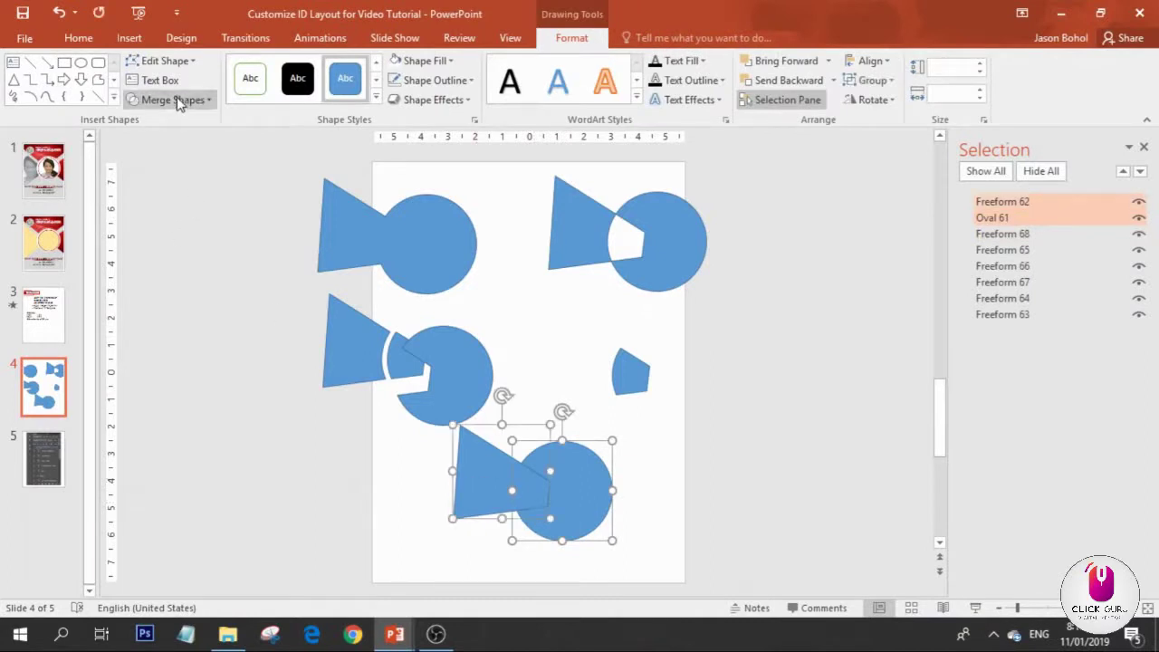
left_click(175, 99)
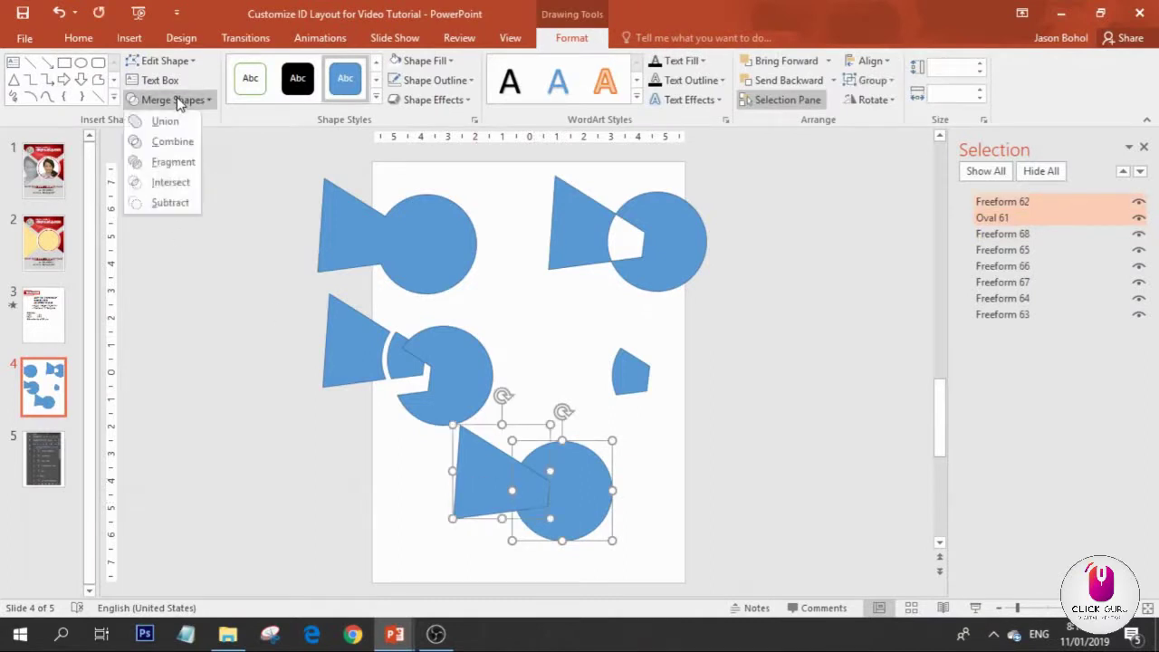
left_click(170, 203)
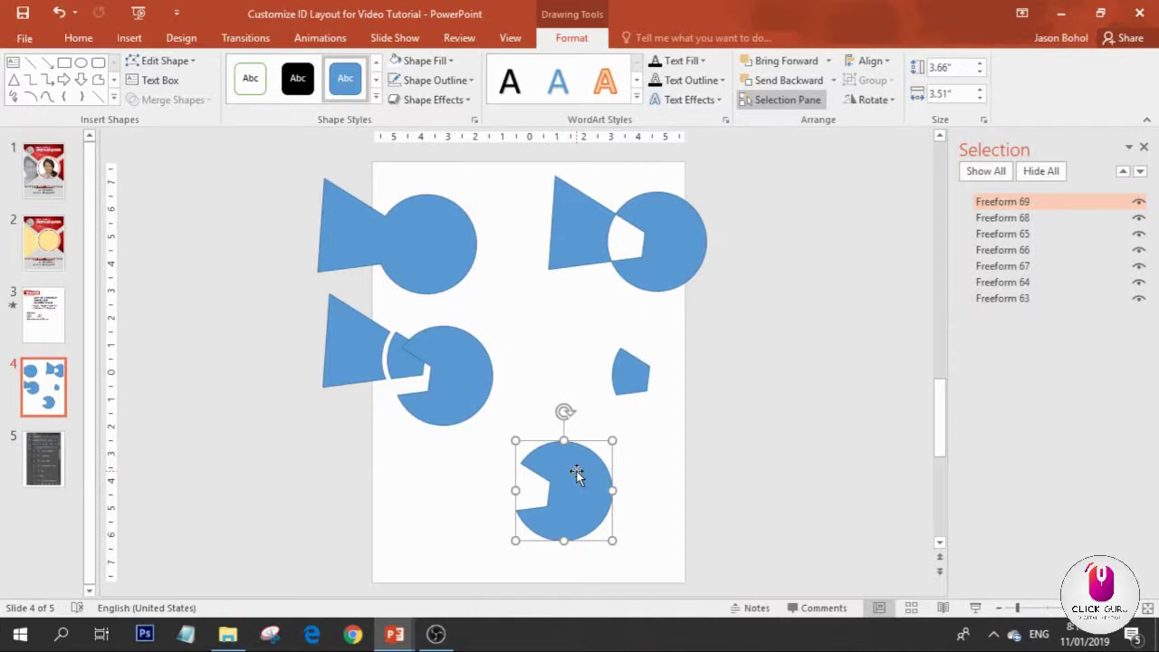
left_click(57, 337)
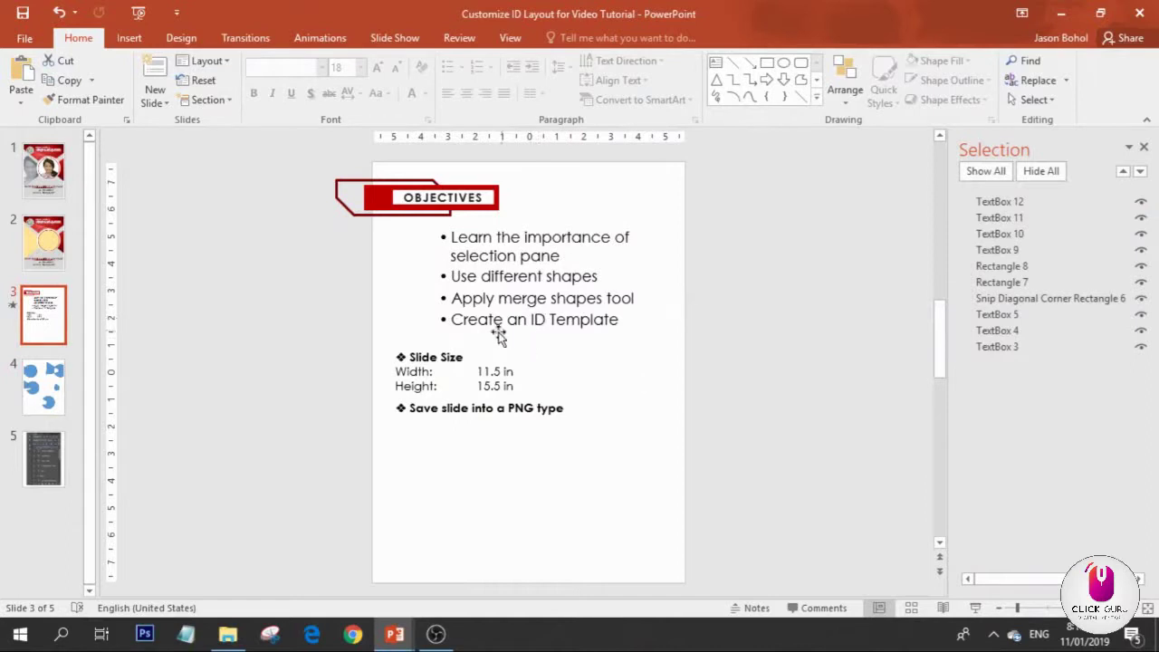
- Insert a new slide after Objectives and delete both its placeholders
right_click(36, 323)
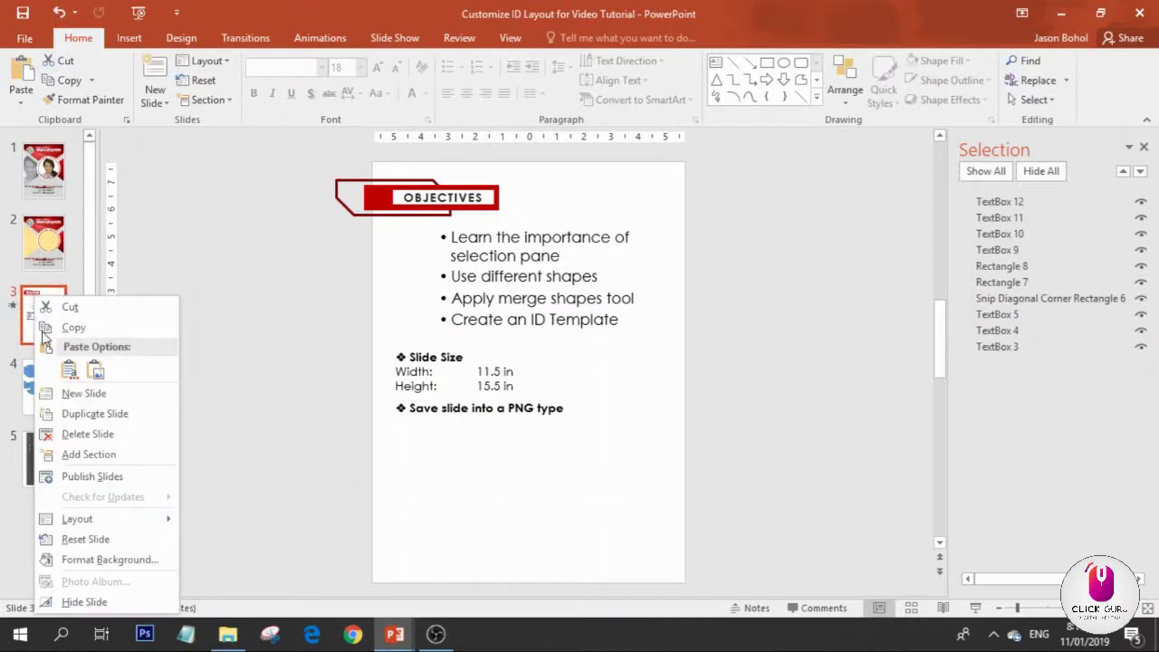
left_click(89, 396)
left_click(353, 190)
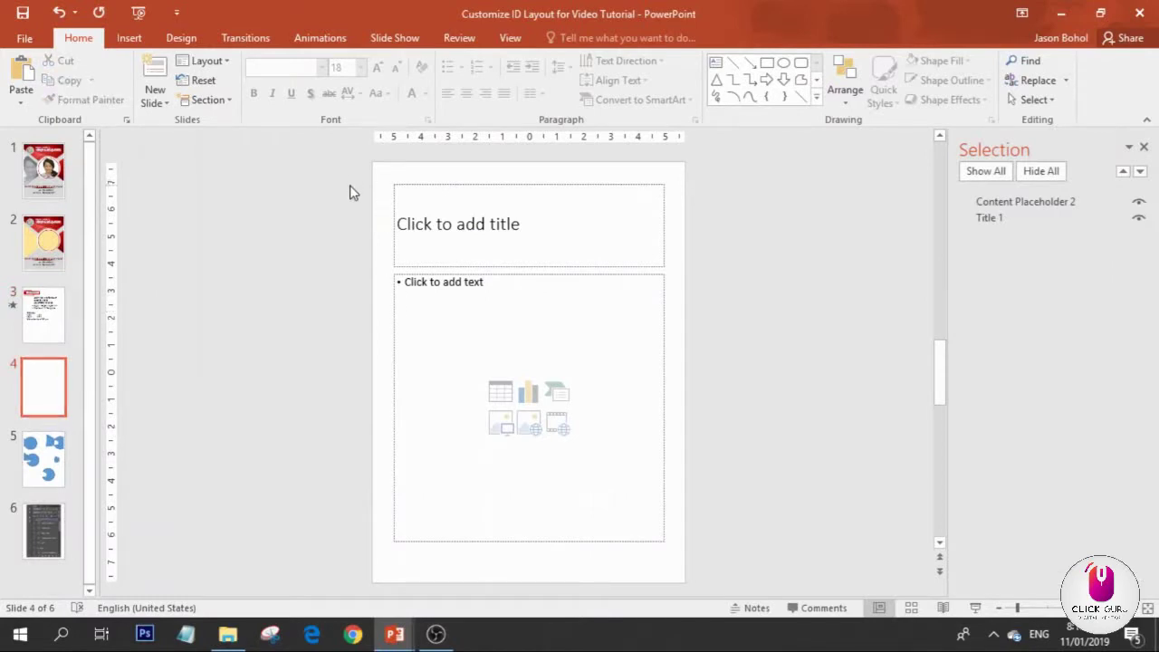
key("ctrl+a")
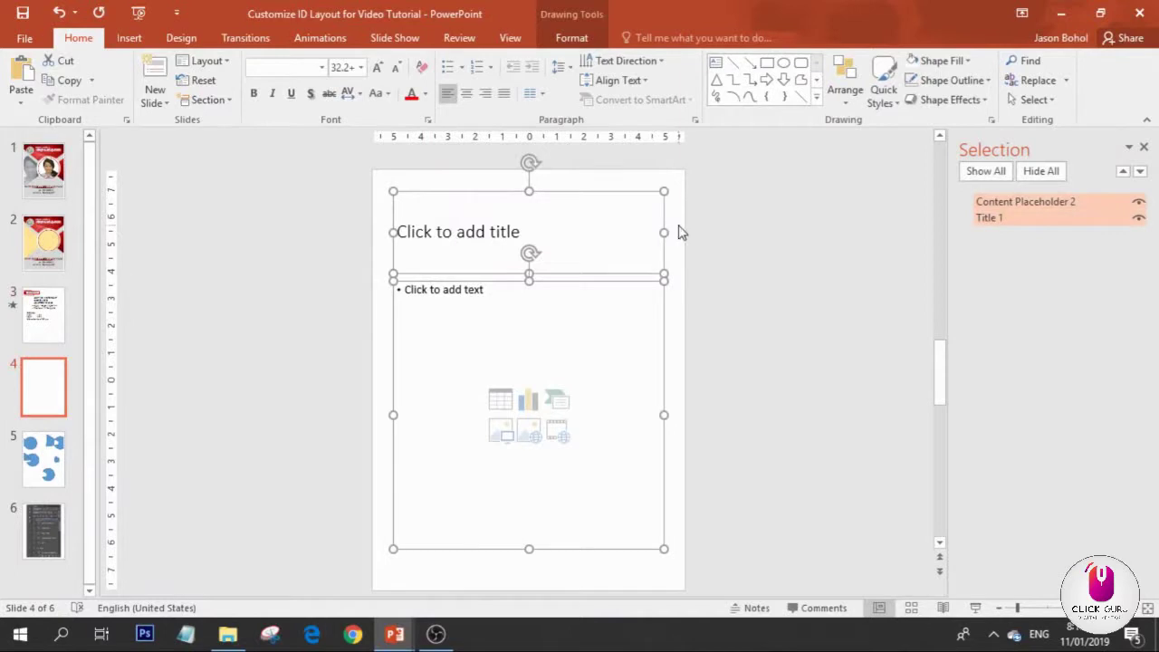
key("Delete")
- Select all the objects of the finished ID card on slide 1
left_click(45, 258)
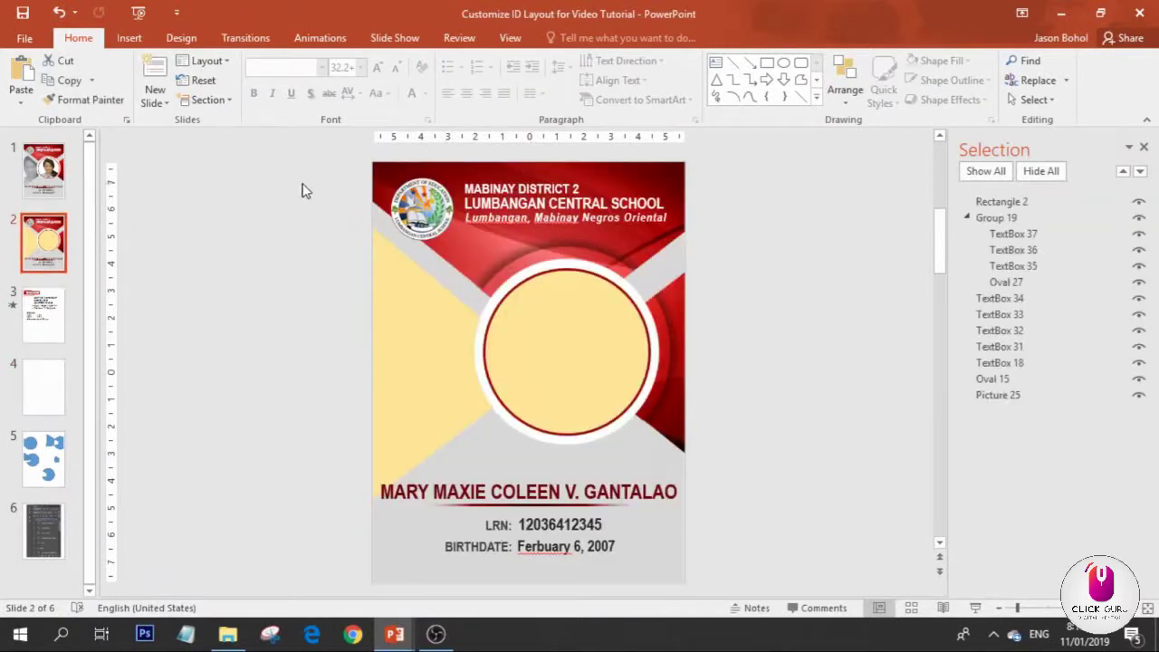
left_click(44, 170)
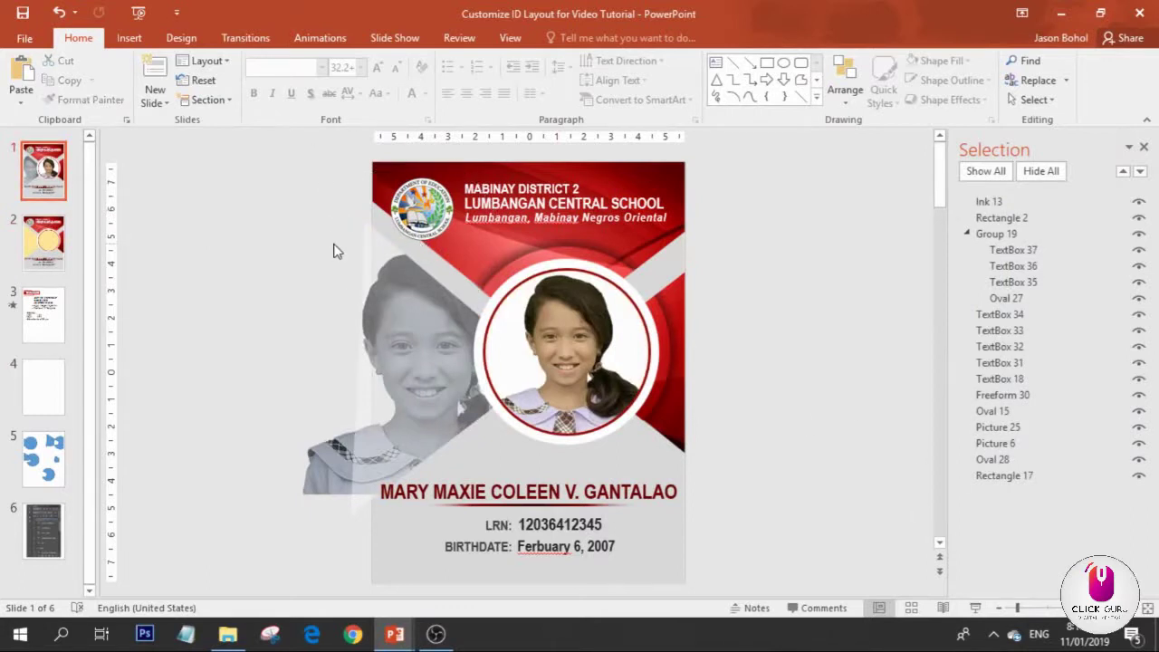
scroll(332, 241, "down", 2)
key("alt")
left_click_drag(378, 203, 693, 545)
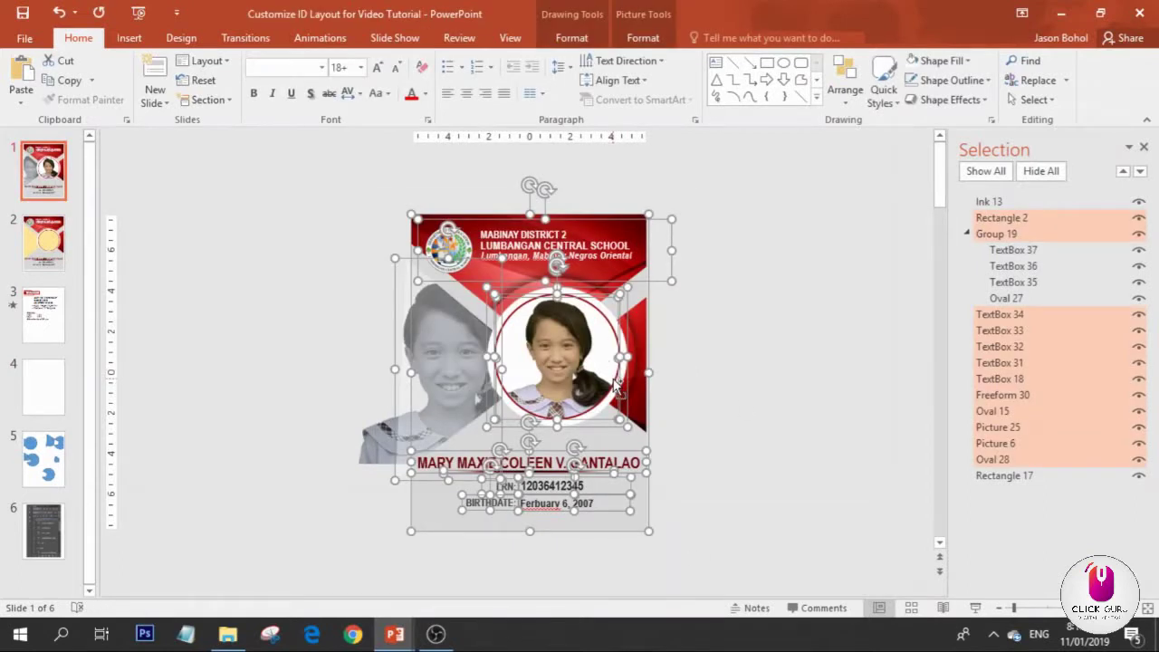
key("ctrl+v")
key("ctrl+z")
- Paste the ID card back as a single picture, shrink it, and cut it
key("ctrl+v")
left_click(663, 442)
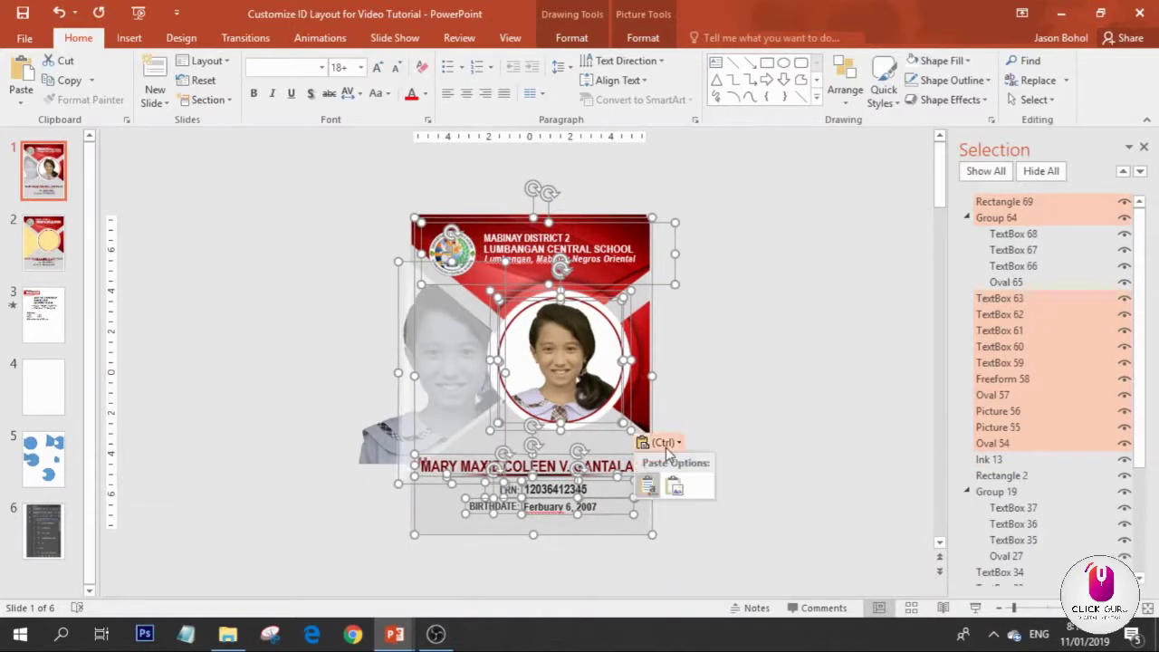
left_click(677, 487)
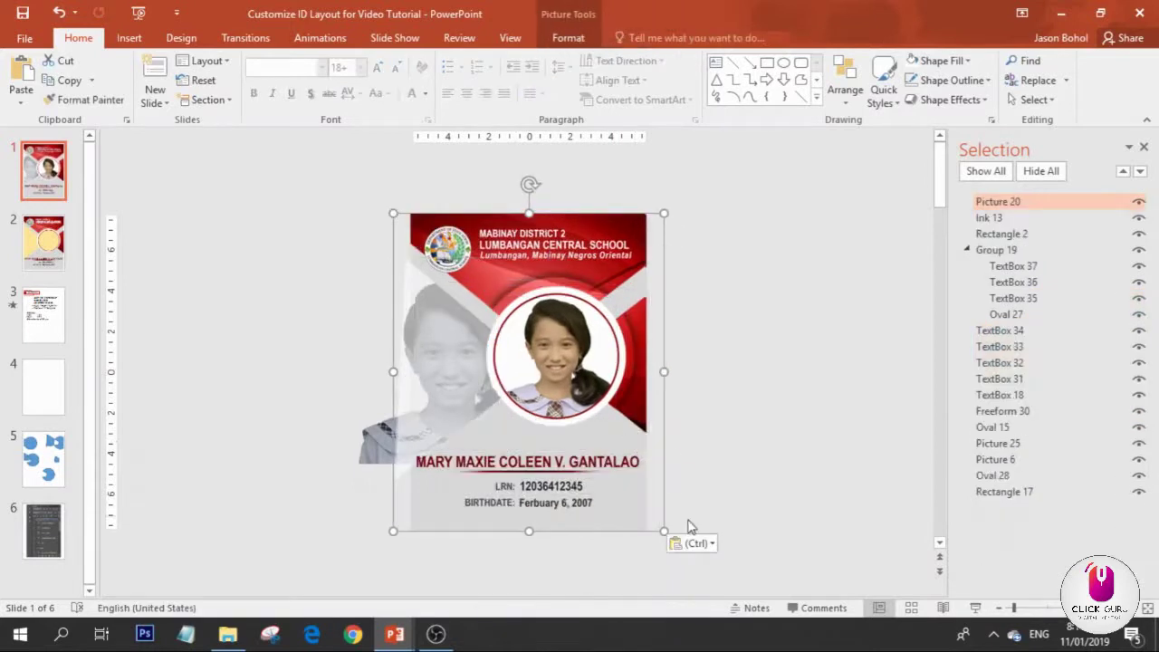
left_click_drag(662, 528, 509, 346)
left_click_drag(461, 298, 258, 335)
key("Delete")
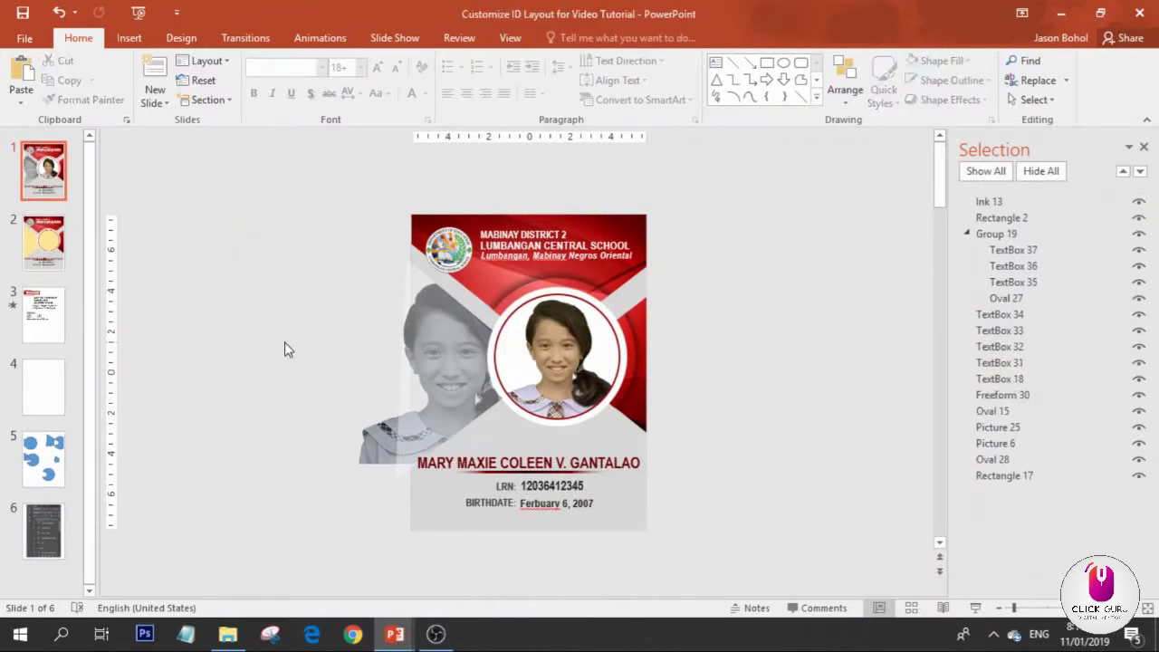
- Paste the small ID card picture onto the new blank slide, beside its top-left edge
left_click(33, 452)
left_click(43, 390)
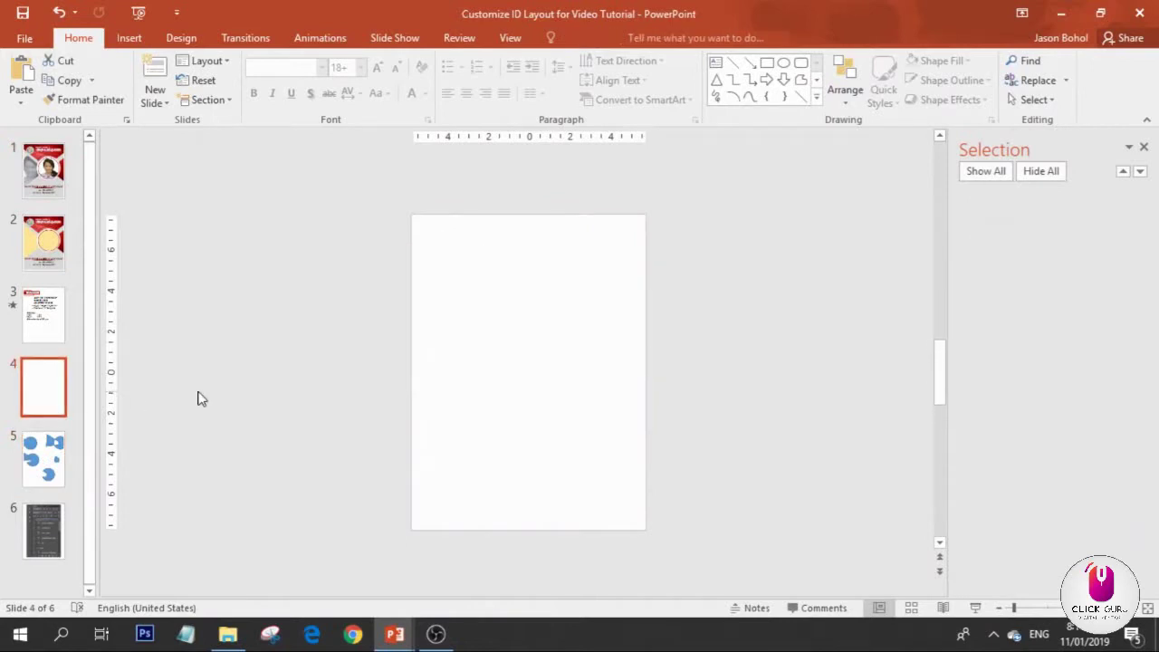
key("ctrl+v")
left_click_drag(234, 307, 308, 236)
scroll(363, 315, "up", 2)
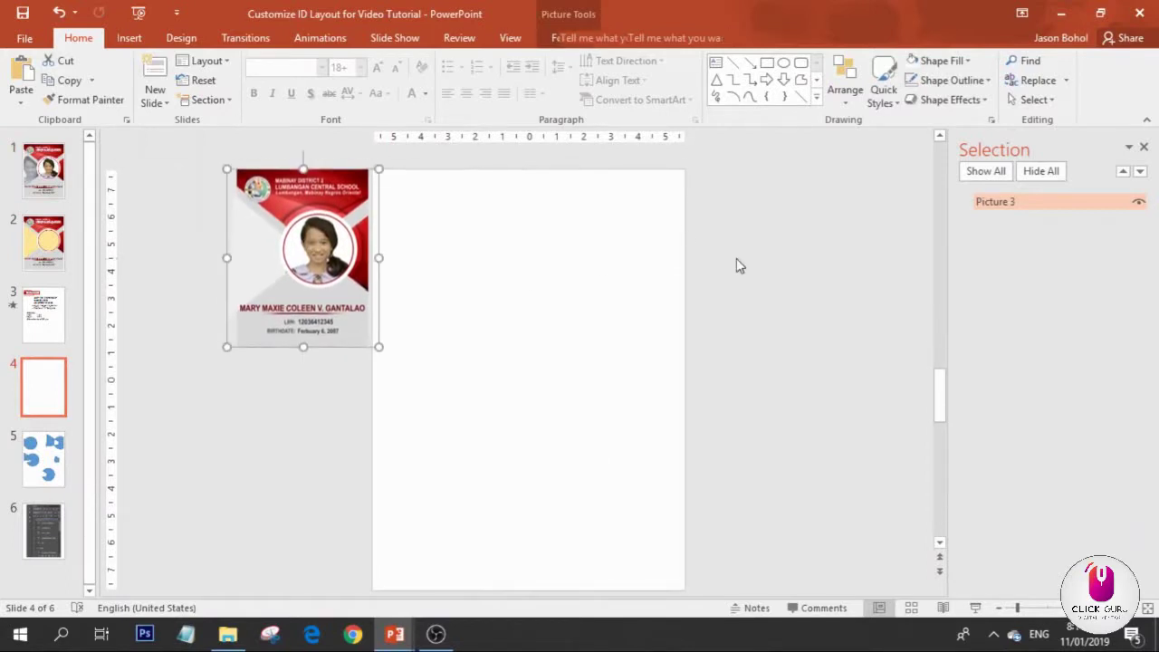
left_click(737, 262)
left_click(132, 40)
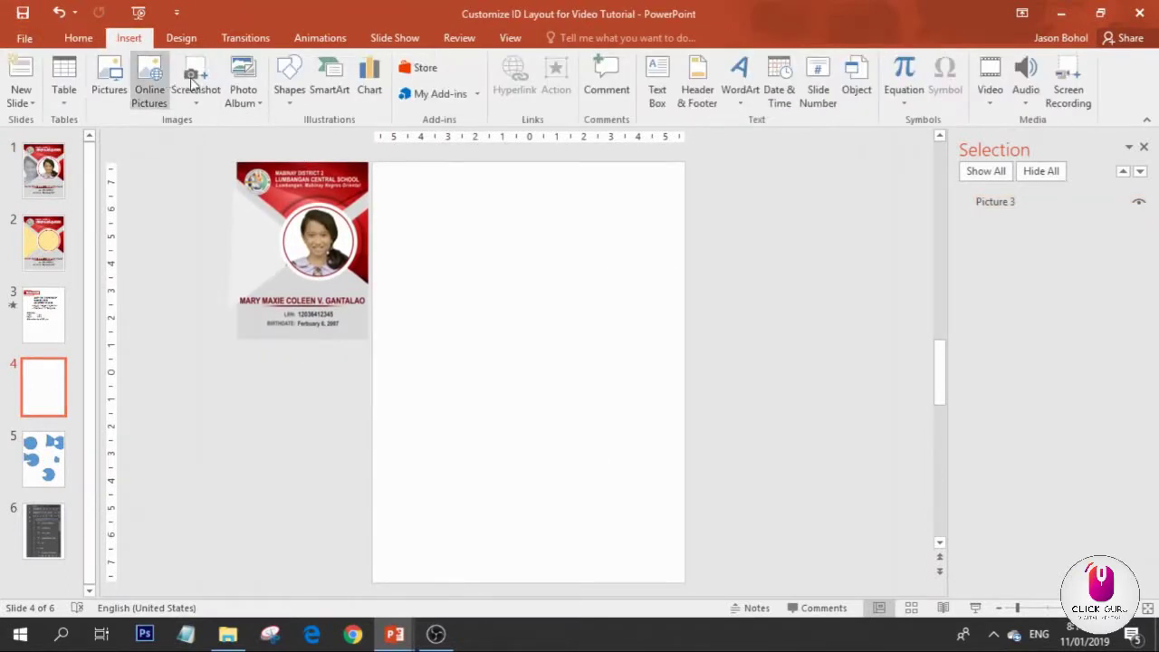
- Insert the abstract-background-design picture and enlarge it across slide 4's upper part
left_click(109, 74)
left_click(901, 357)
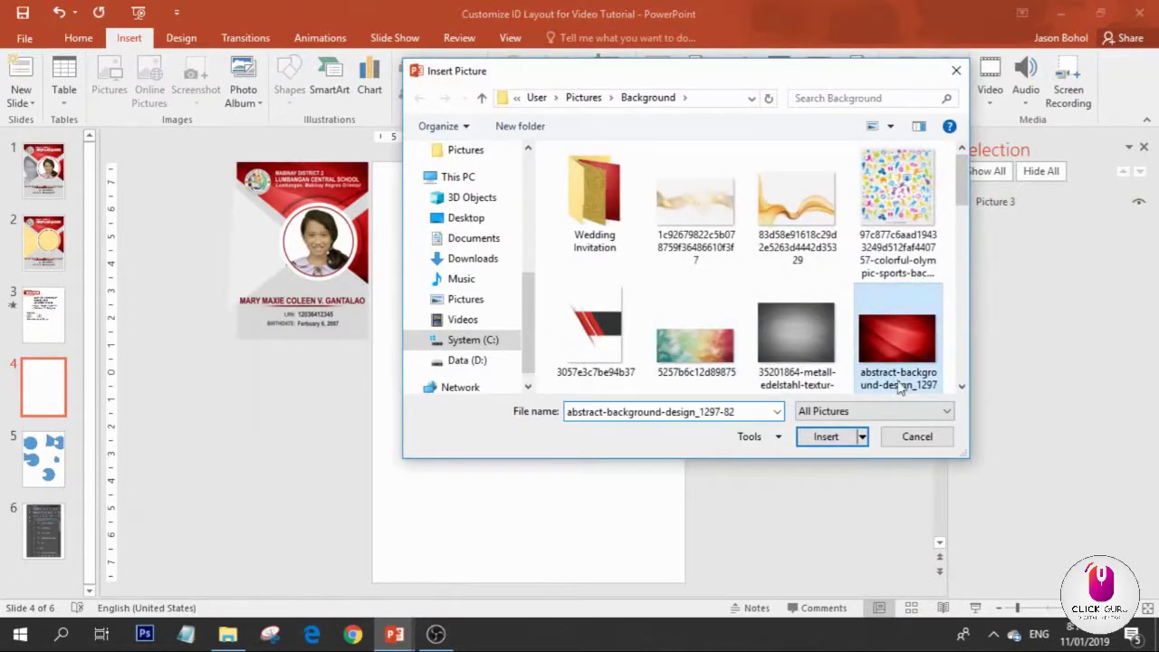
left_click(830, 438)
left_click_drag(544, 370, 474, 217)
left_click_drag(552, 280, 751, 433)
left_click(784, 535)
- Draw a large rectangle tilted about 20° clockwise over the slide
left_click(148, 40)
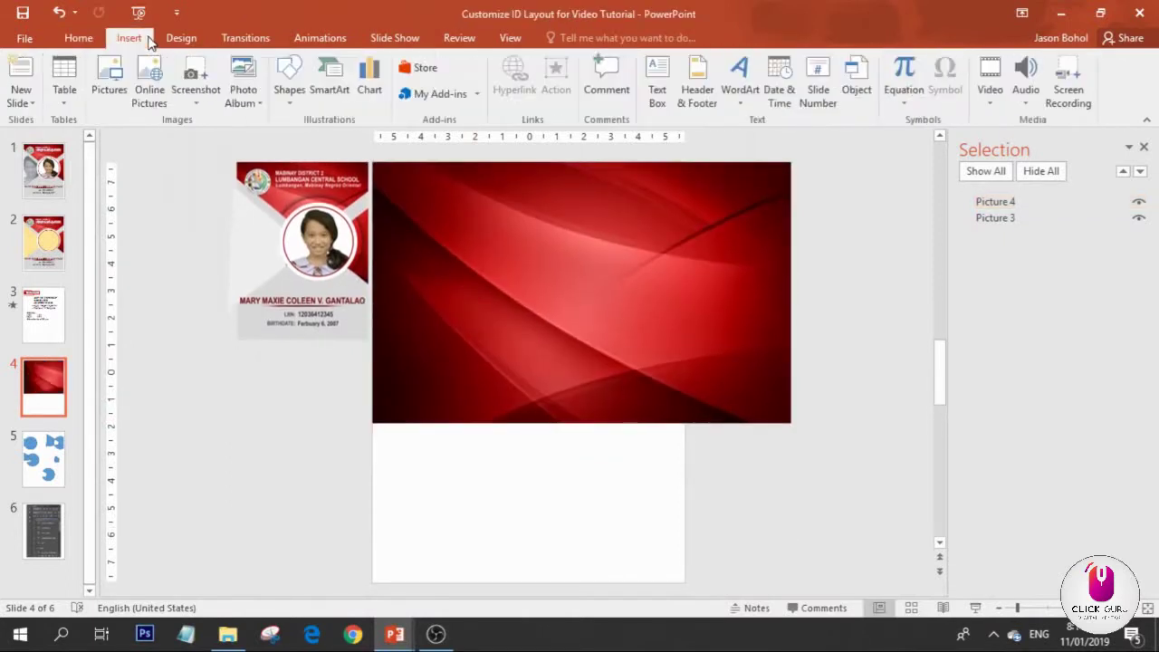
left_click(290, 80)
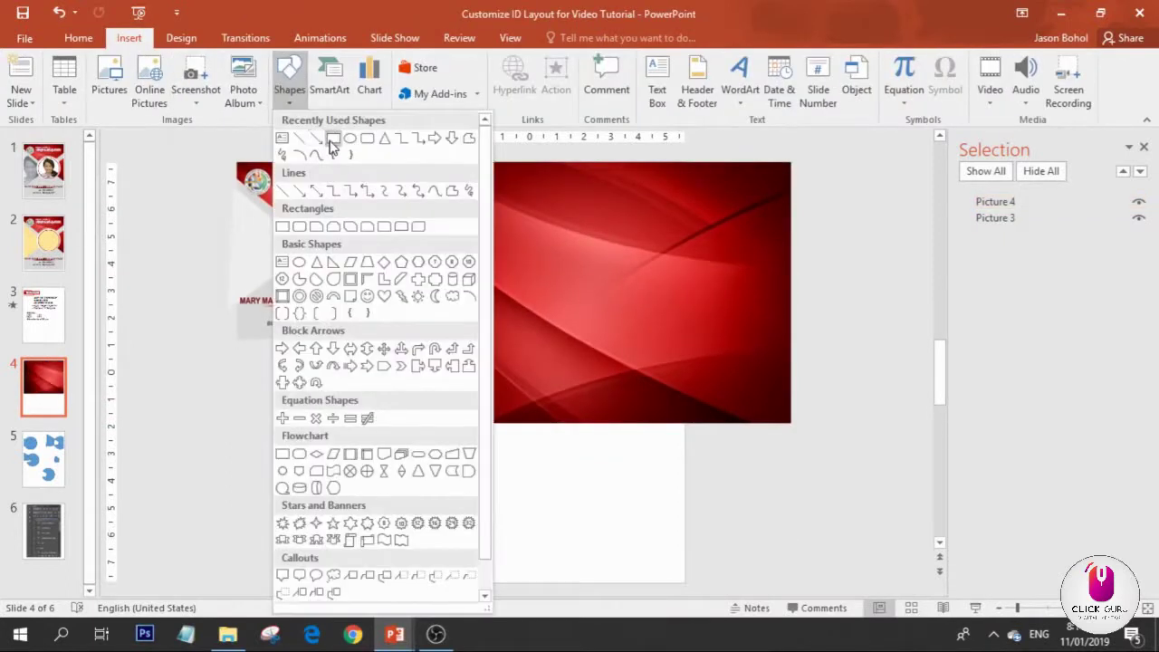
left_click(322, 143)
left_click_drag(692, 486, 715, 489)
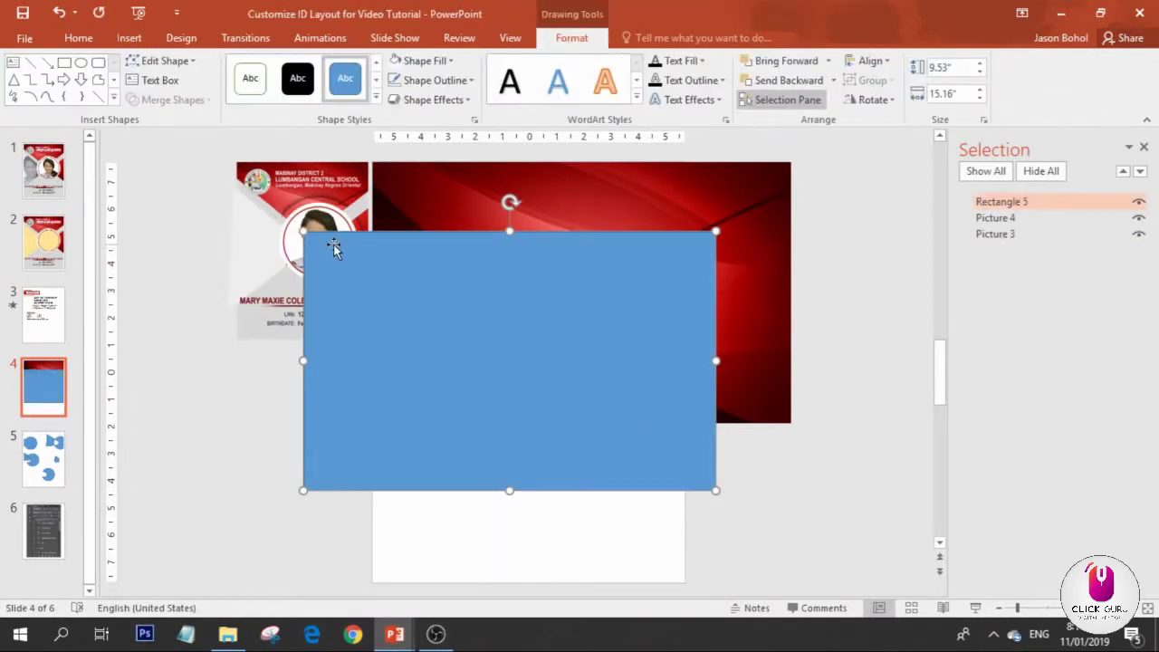
left_click_drag(510, 204, 587, 237)
left_click_drag(530, 298, 489, 322)
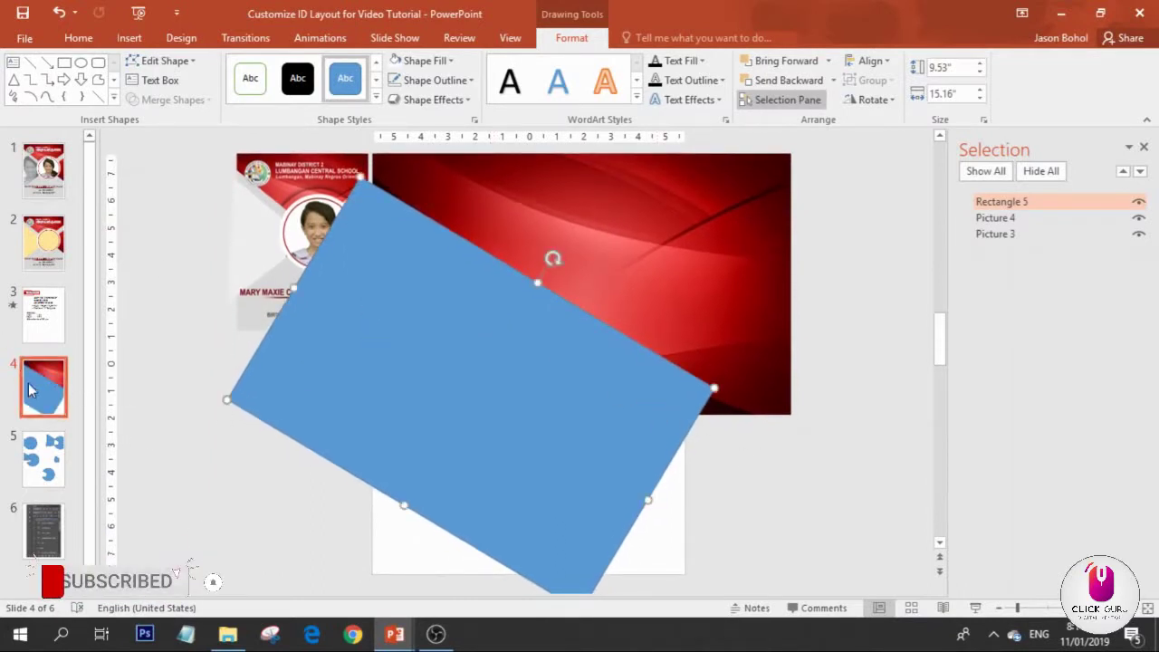
- Subtract the tilted rectangle from the red picture to form a diagonal band
left_click(754, 239)
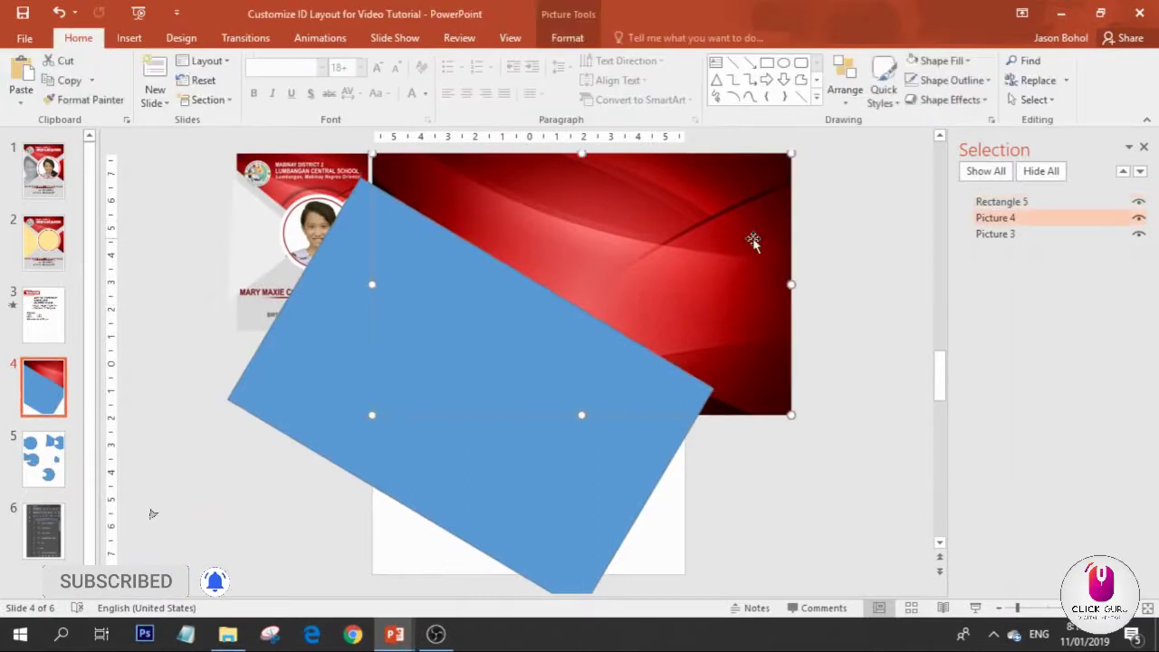
left_click(453, 376, "shift")
left_click(569, 37)
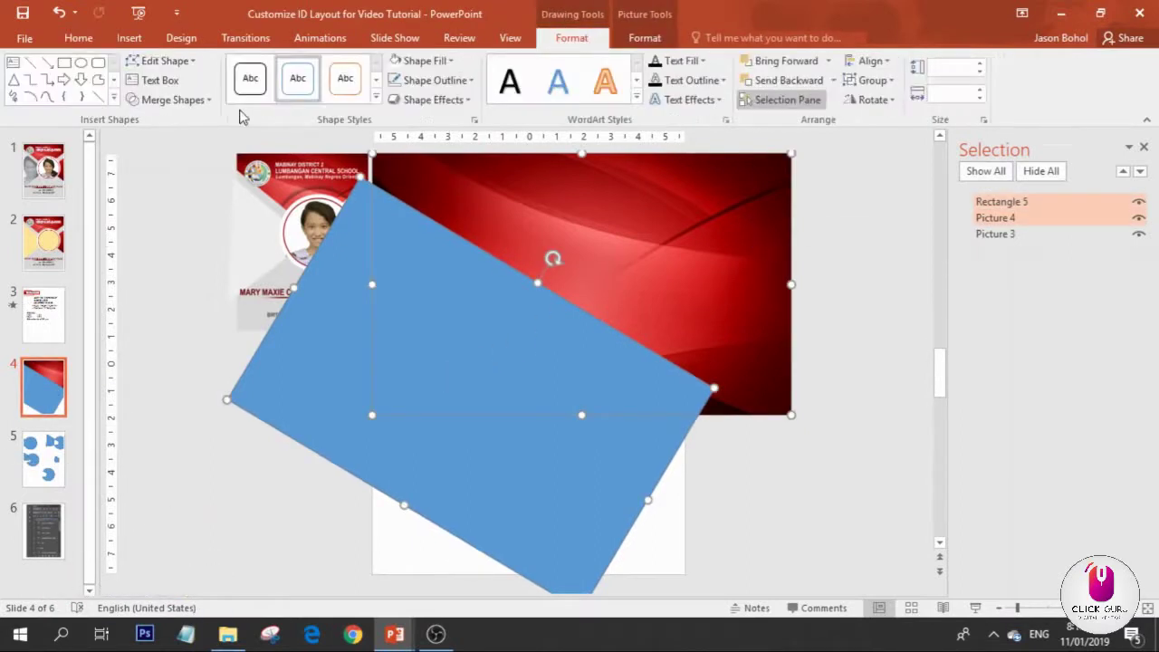
left_click(170, 100)
left_click(163, 203)
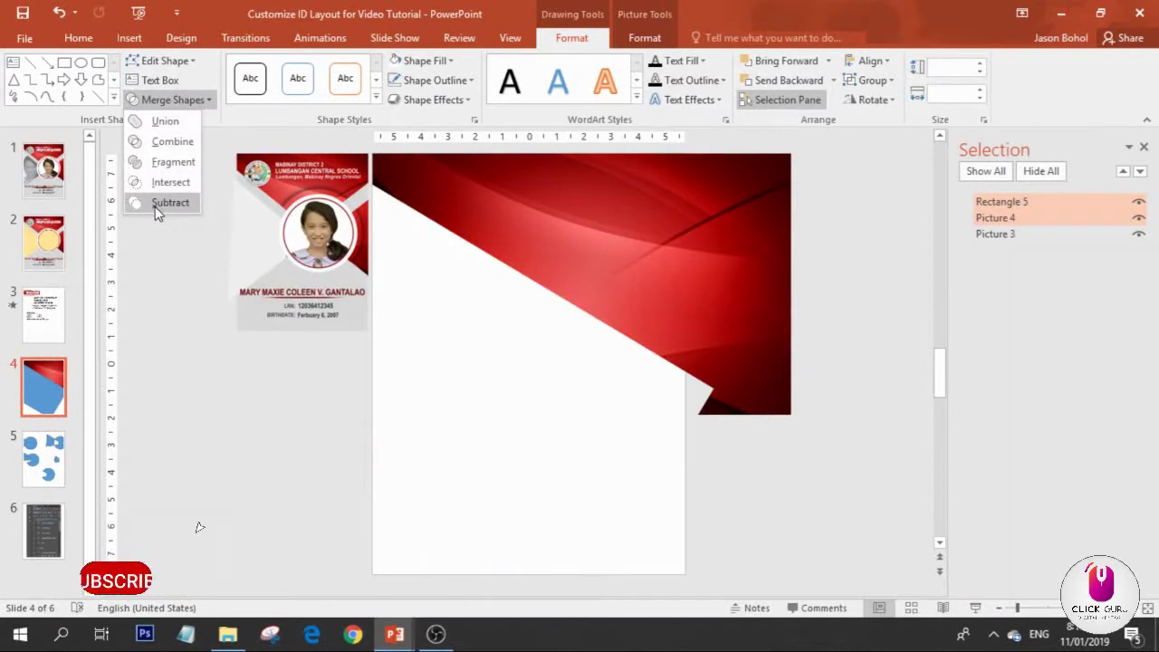
left_click(156, 204)
left_click(867, 324)
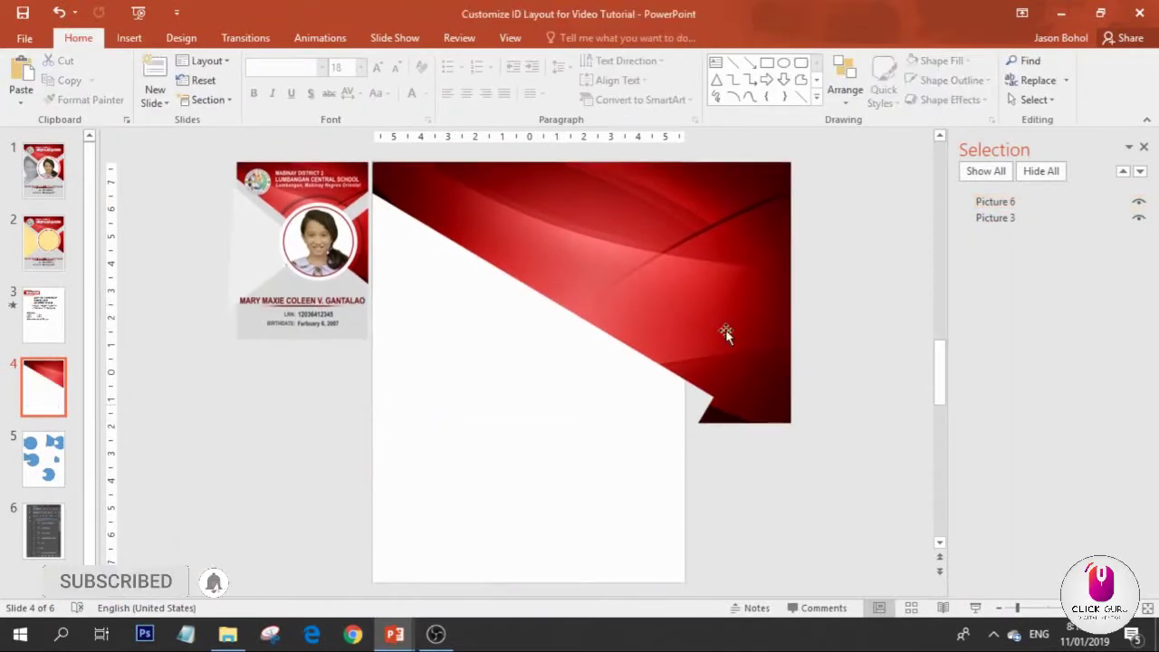
- Trim the red band's right-hand overhang flush with the slide edge using a subtracted rectangle
left_click(129, 38)
left_click(290, 81)
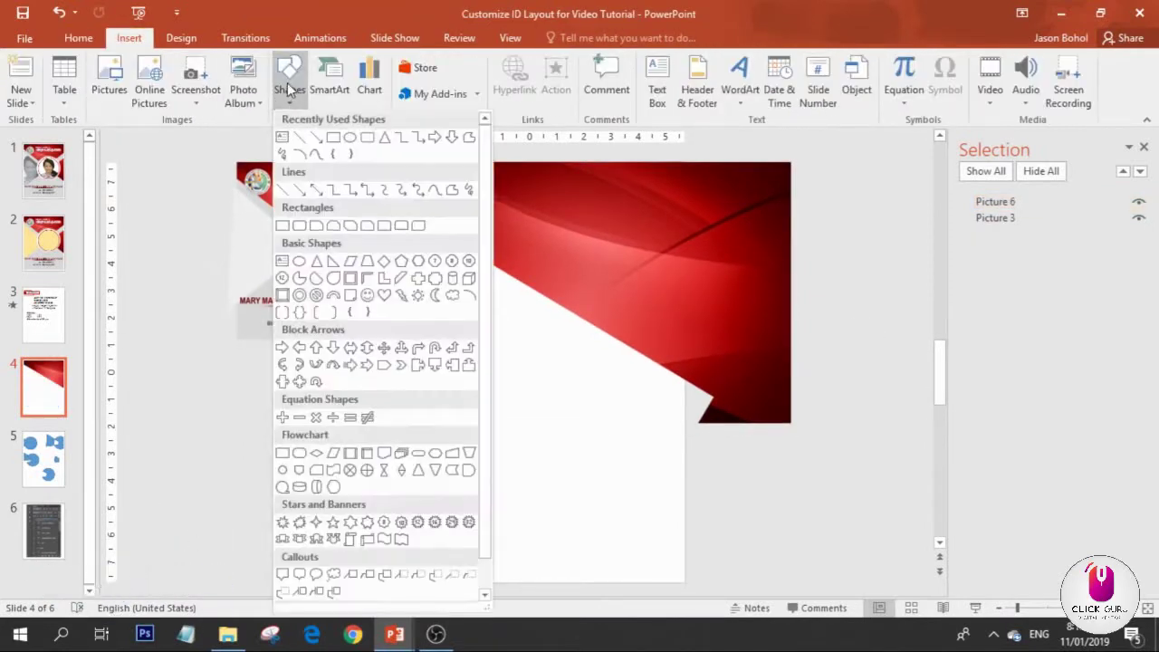
left_click(334, 137)
left_click_drag(817, 455, 686, 134)
left_click(605, 255)
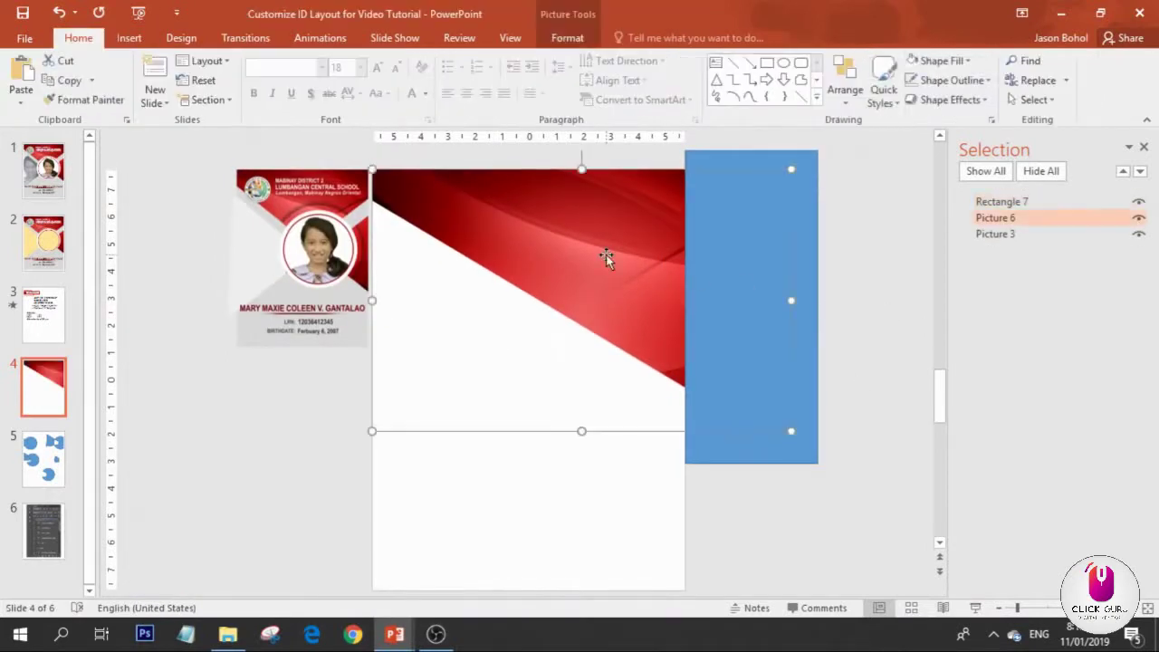
left_click(702, 272, "shift")
left_click(568, 38)
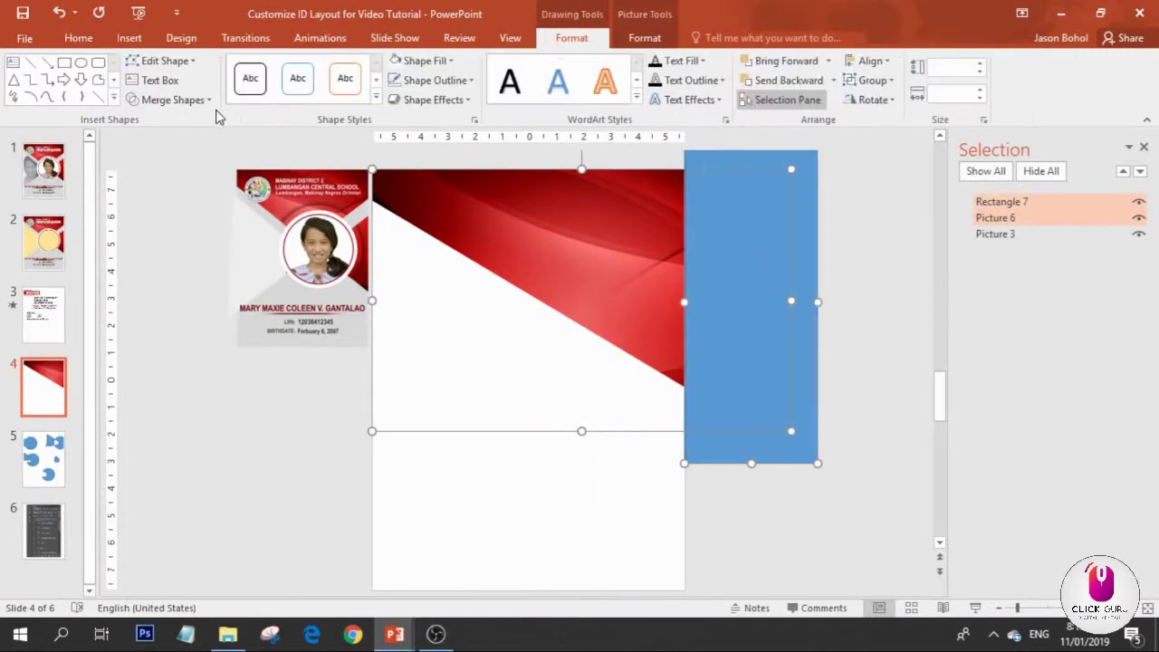
left_click(173, 100)
left_click(164, 200)
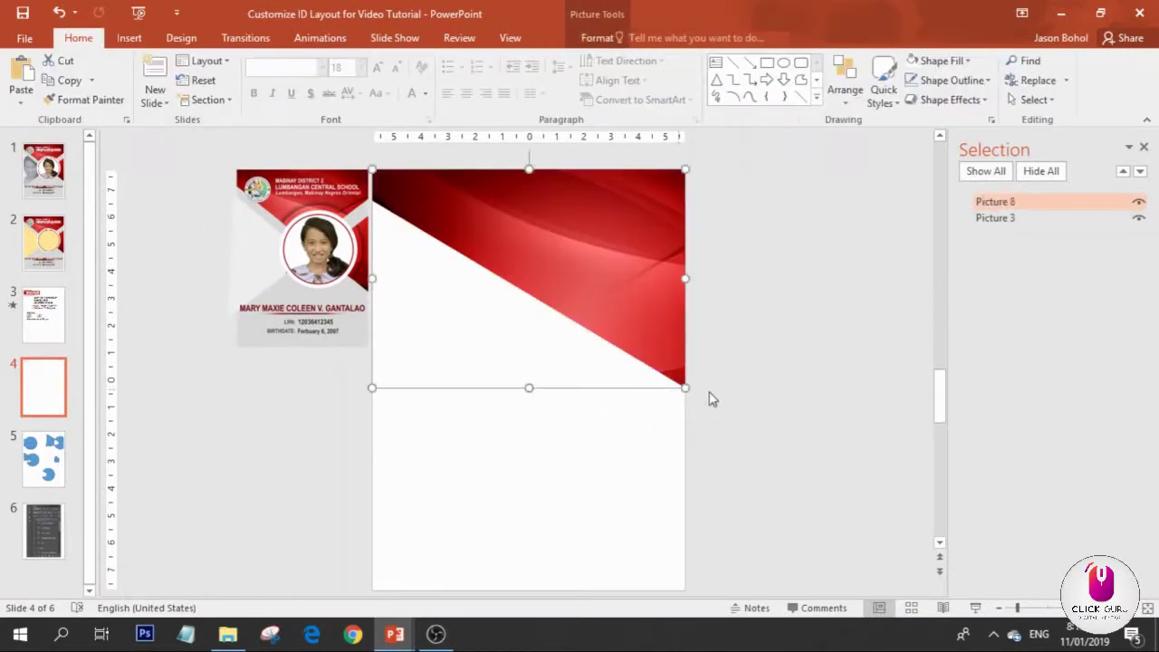
left_click(712, 398)
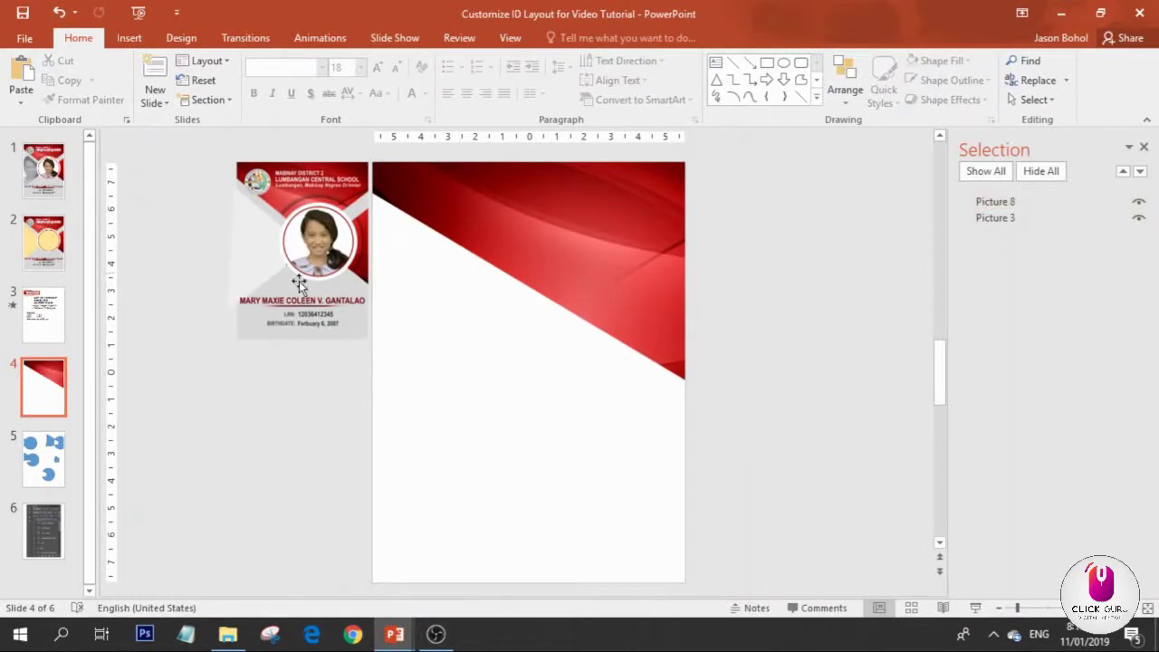
- Set slide 4's background to a light peach solid fill
left_click(182, 38)
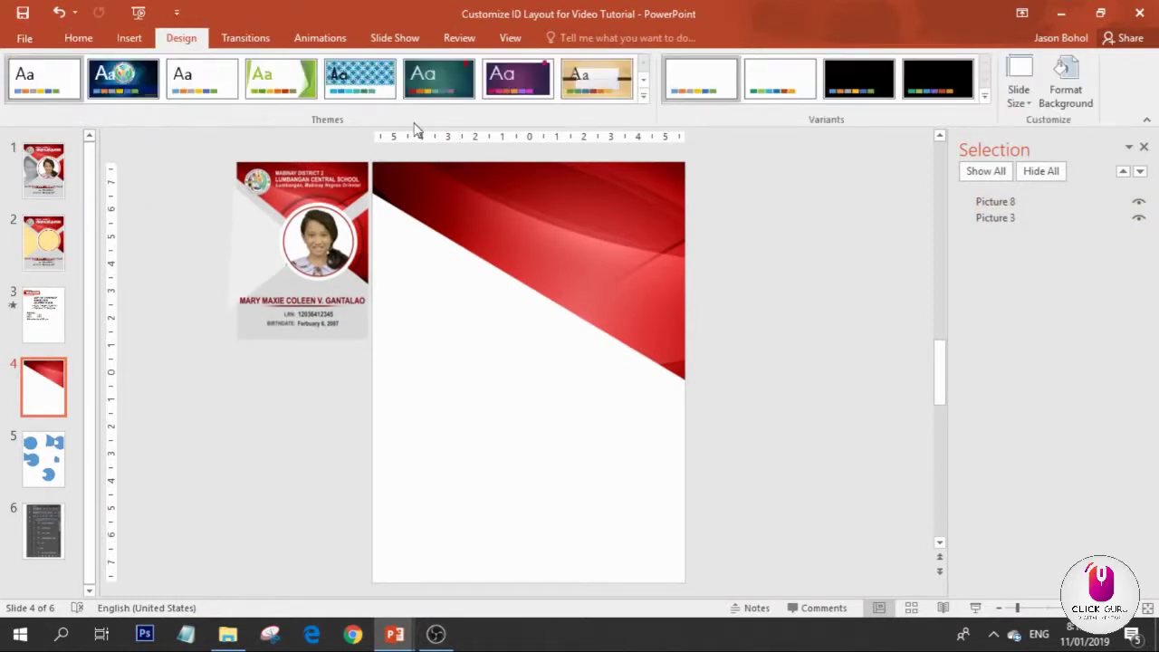
left_click(1065, 83)
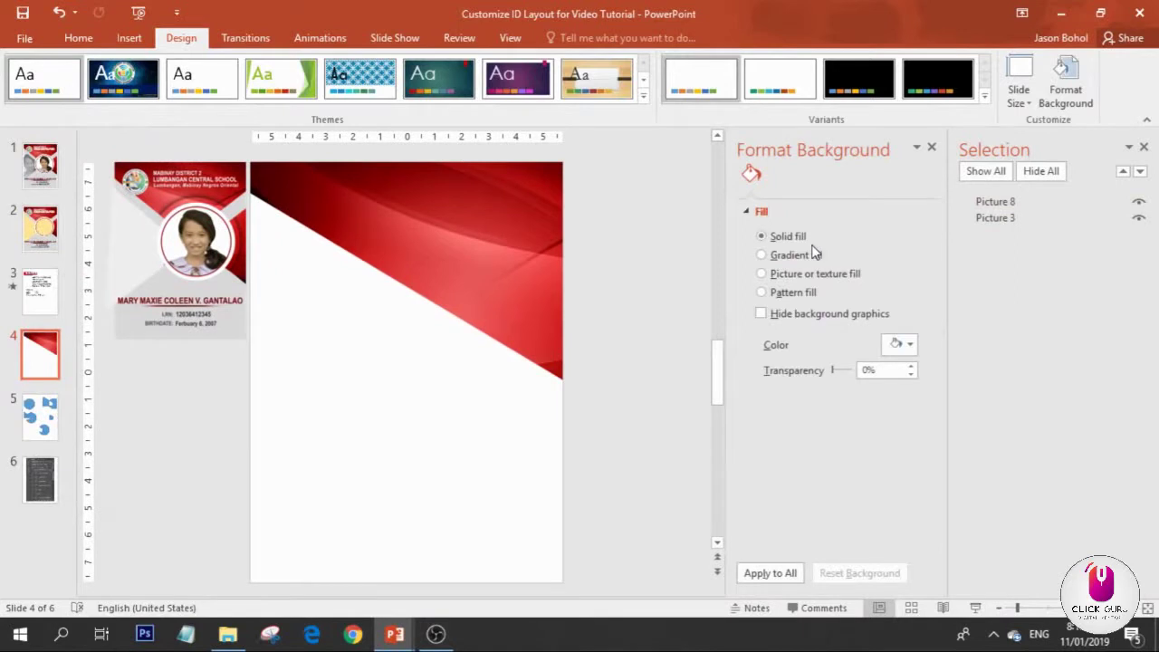
left_click(898, 344)
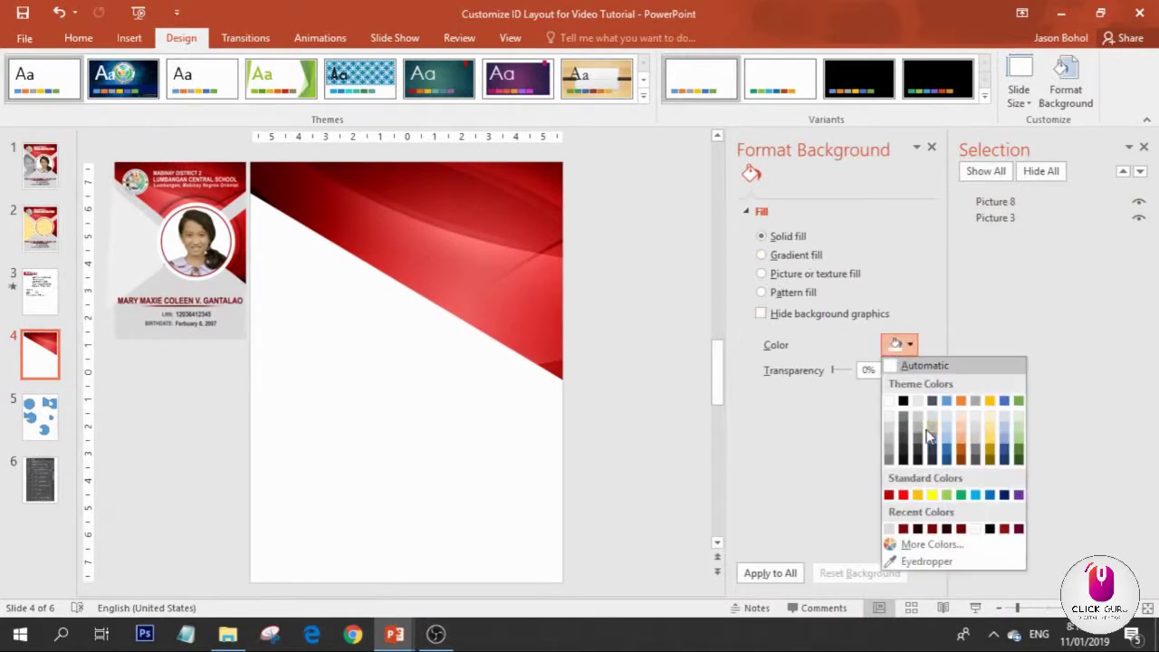
left_click(961, 420)
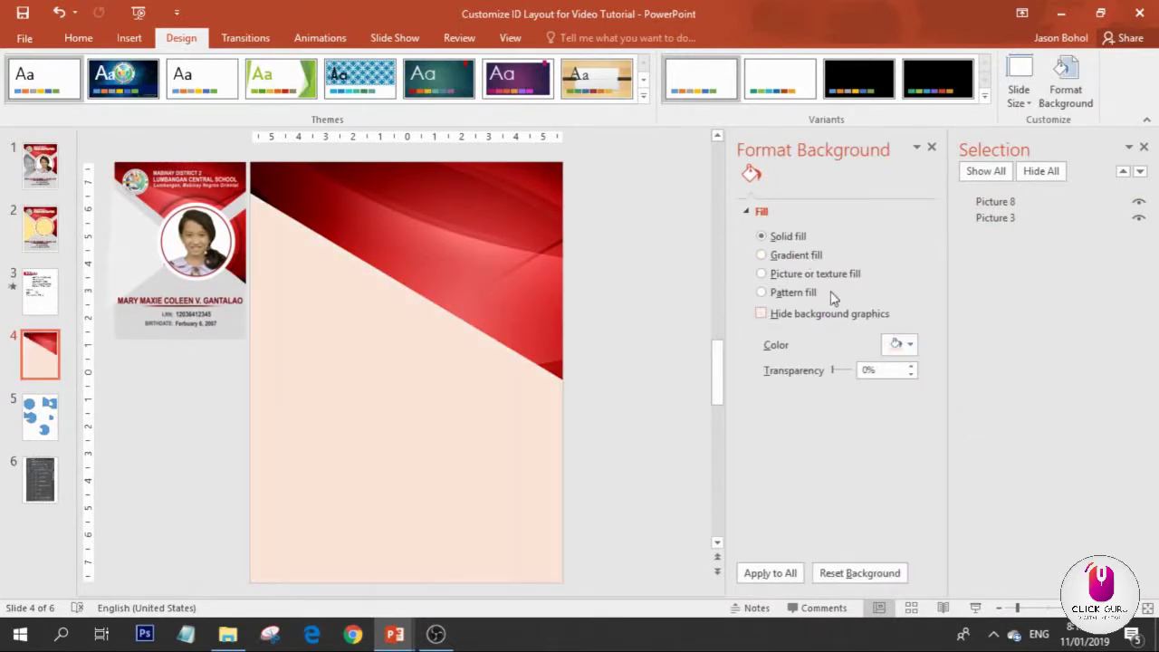
left_click(932, 149)
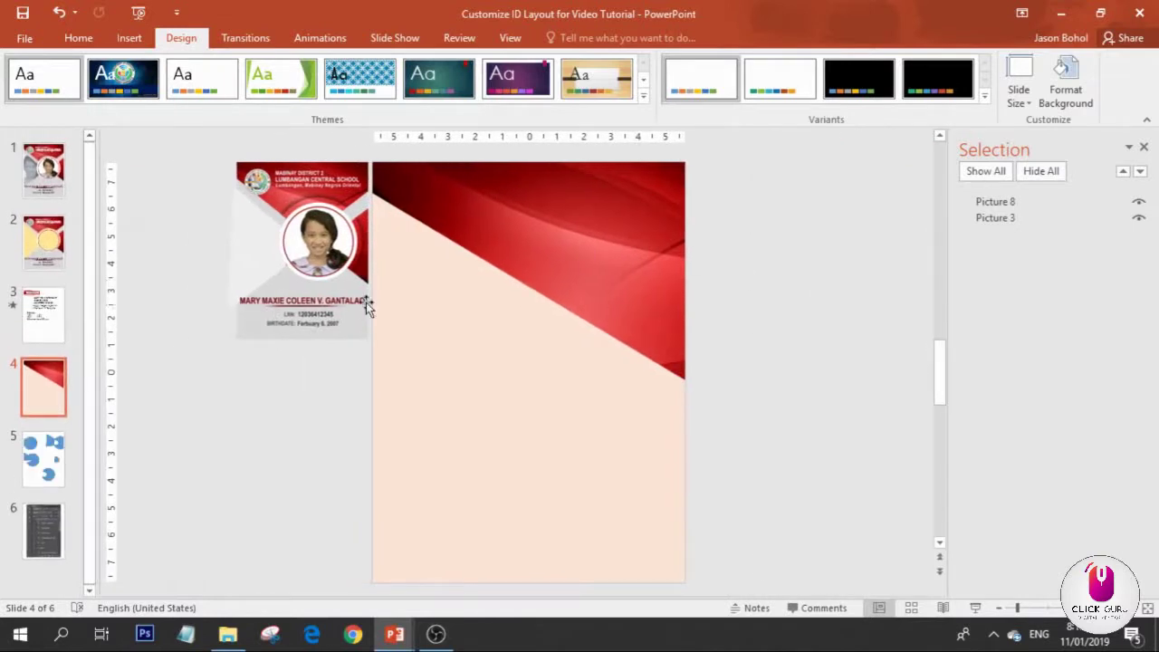
left_click(129, 38)
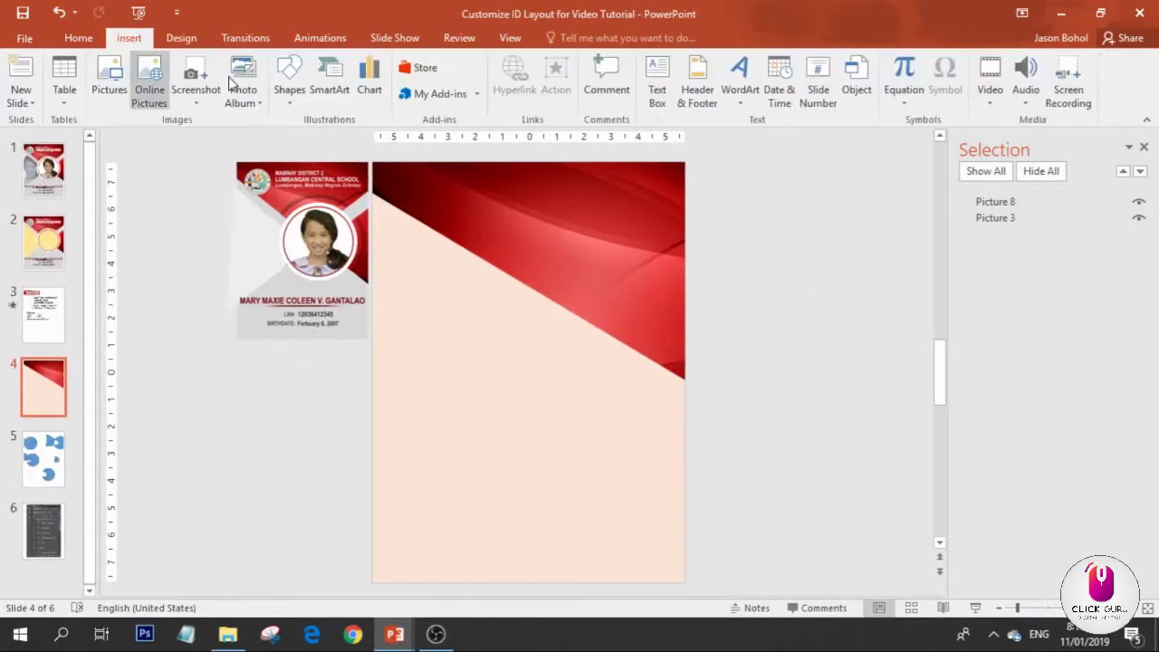
- Draw a rectangle covering the whole slide and send it behind the red picture
left_click(289, 79)
left_click(334, 137)
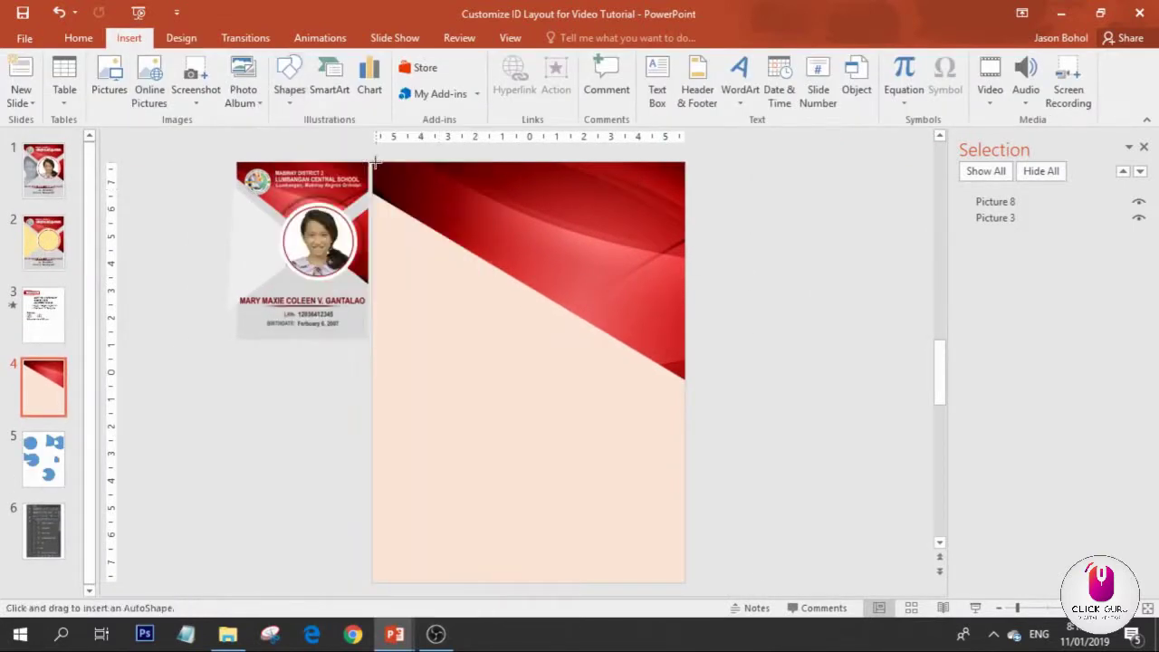
left_click_drag(373, 161, 685, 584)
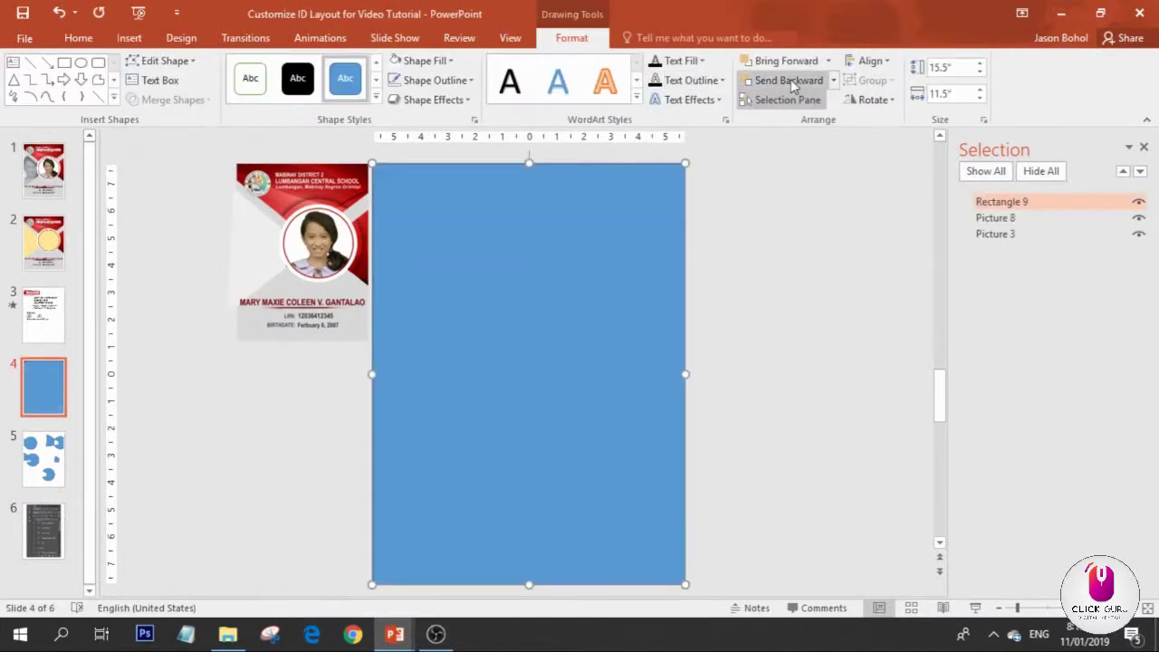
left_click(788, 81)
left_click(758, 347)
left_click(510, 404)
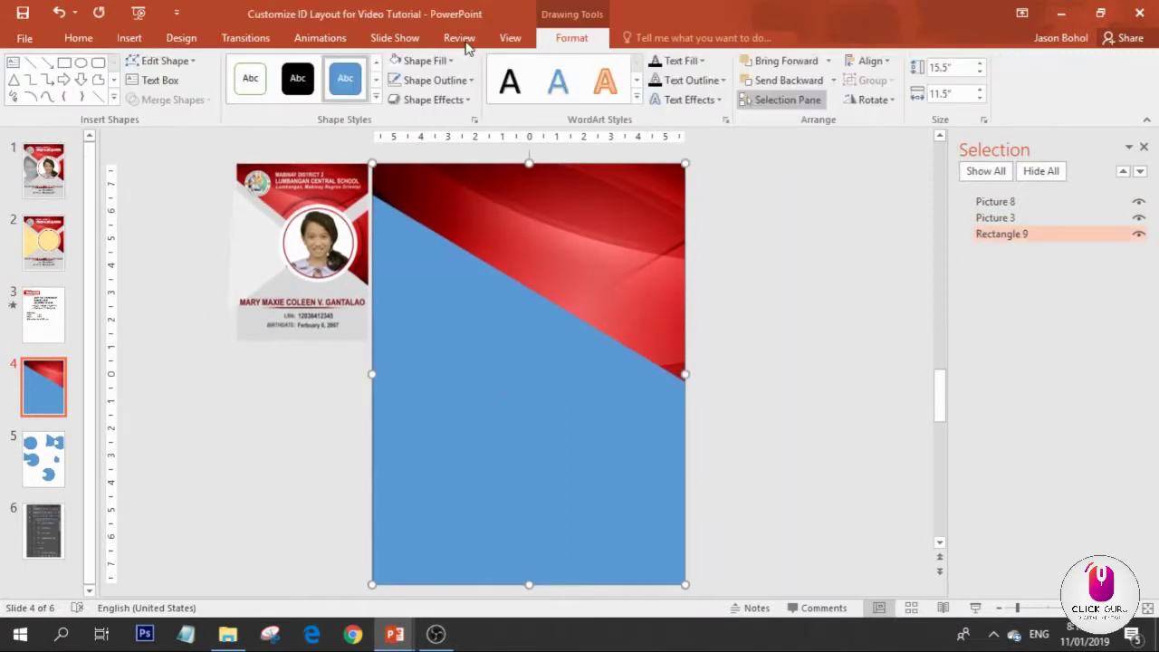
- Fill the full-slide rectangle light grey with no outline, then select it with the red picture
left_click(440, 61)
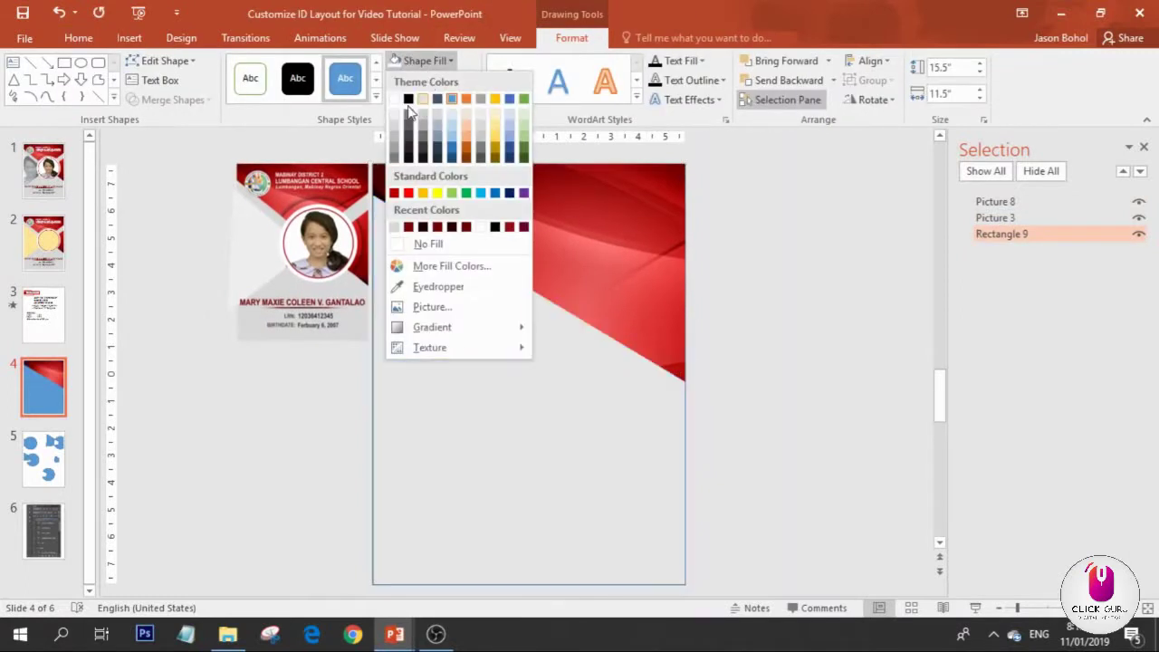
left_click(395, 130)
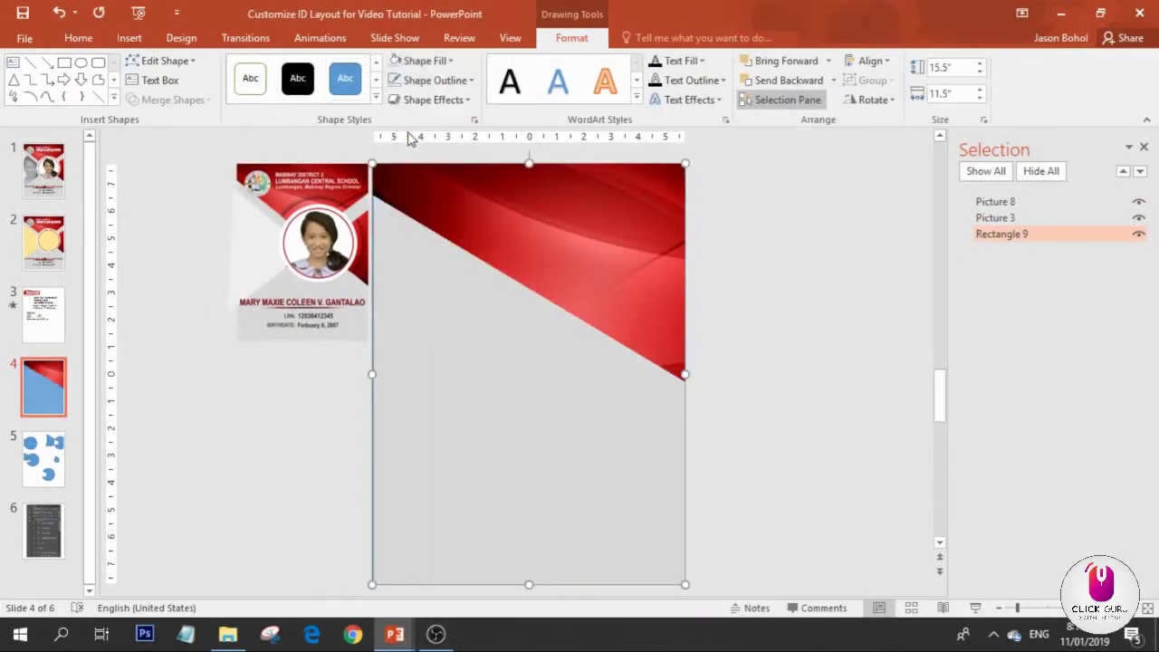
left_click(418, 80)
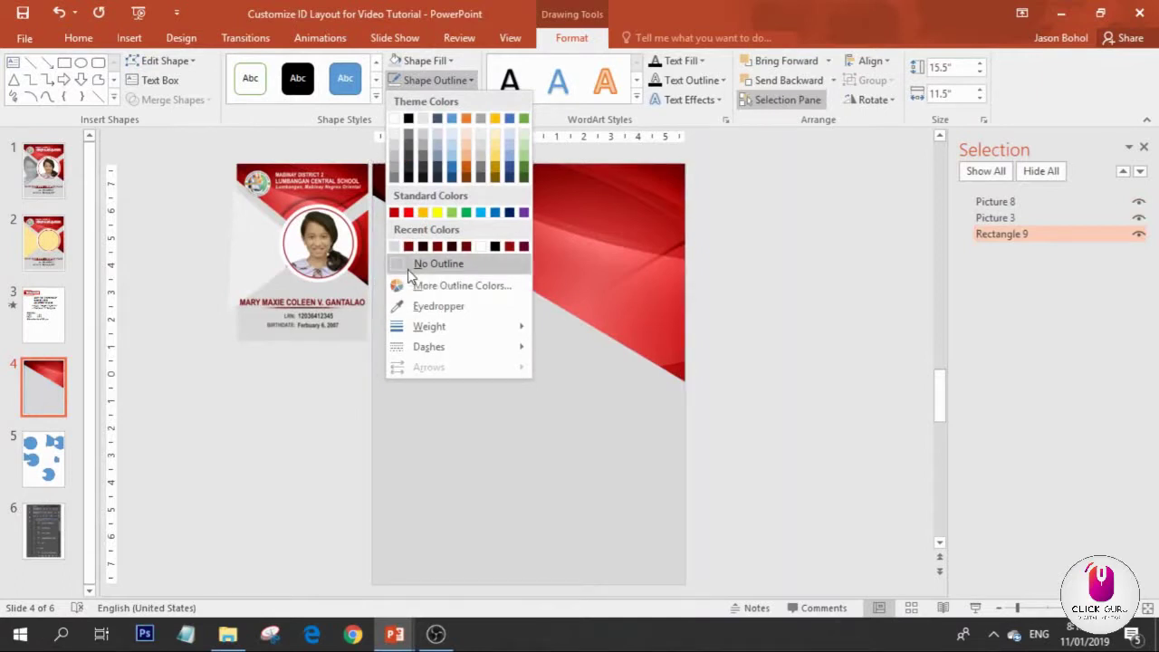
left_click(408, 269)
left_click(702, 350)
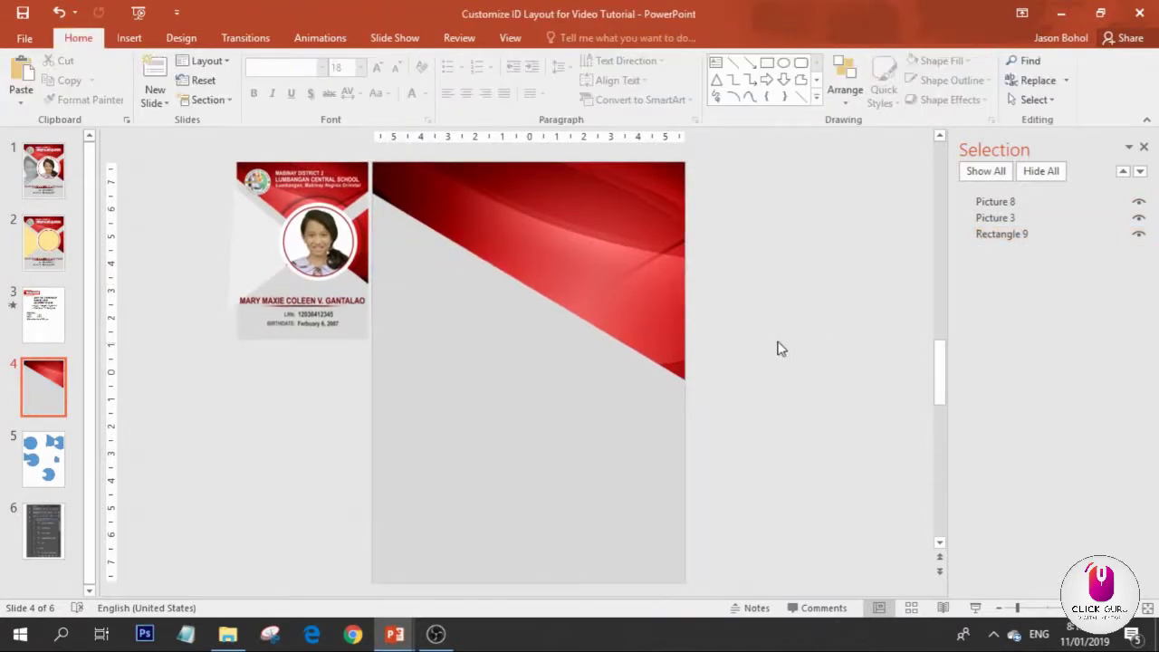
left_click(512, 414)
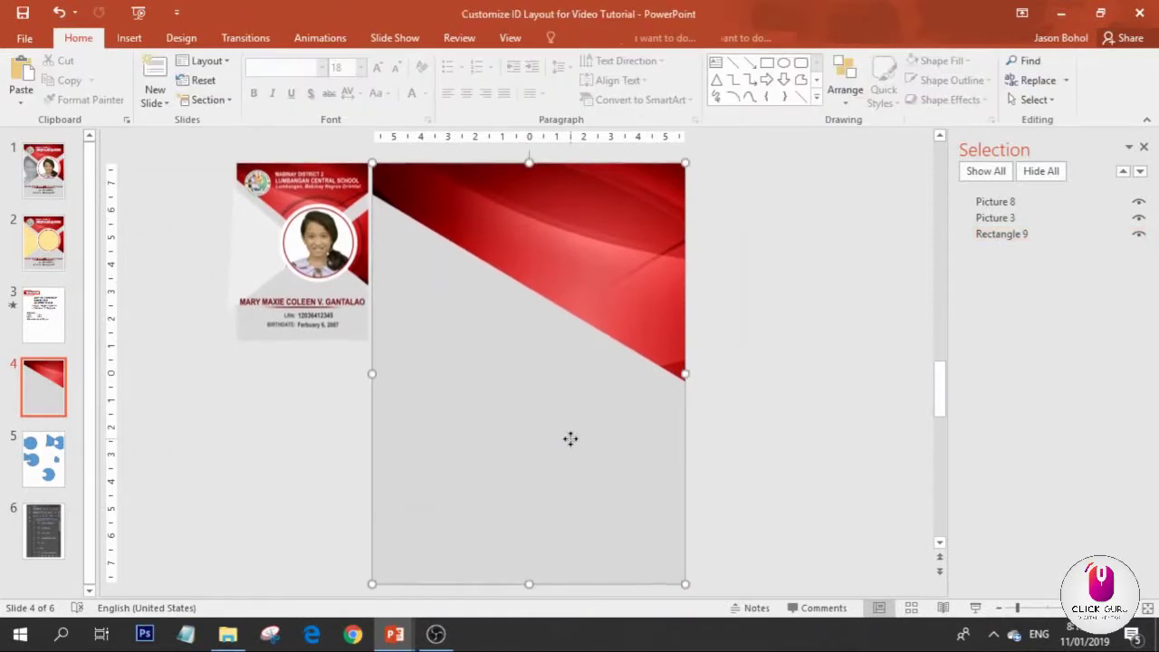
left_click(576, 237, "shift")
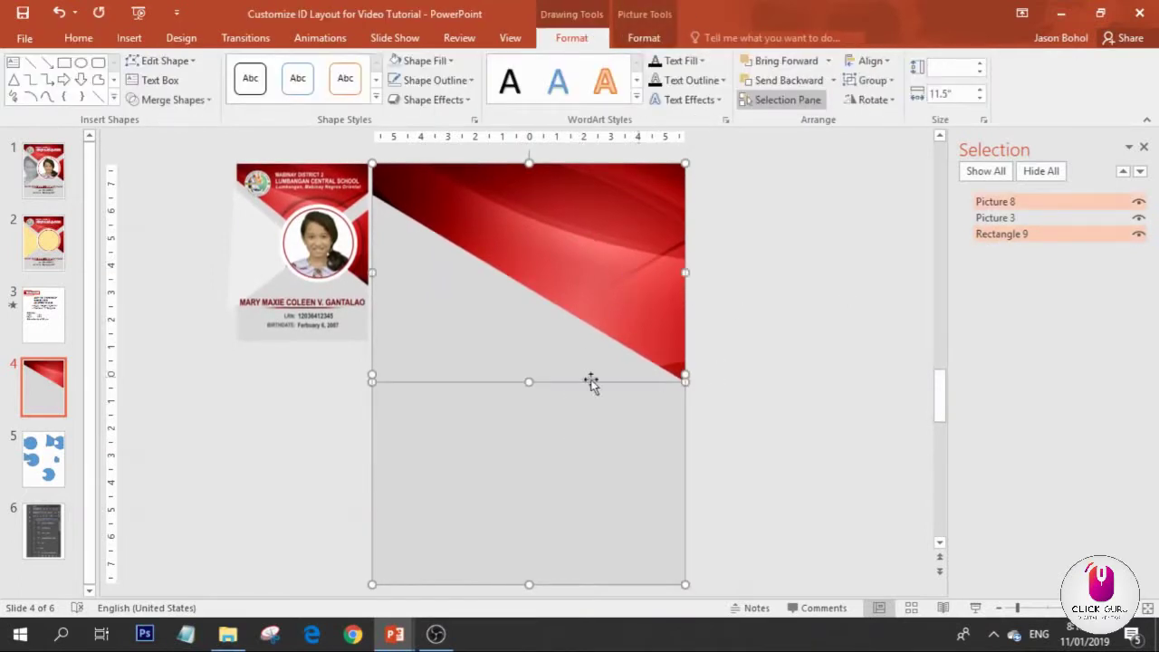
- Stretch the red diagonal picture taller, then select it together with the grey rectangle
left_click(660, 311)
left_click_drag(529, 391, 529, 457)
left_click(781, 316)
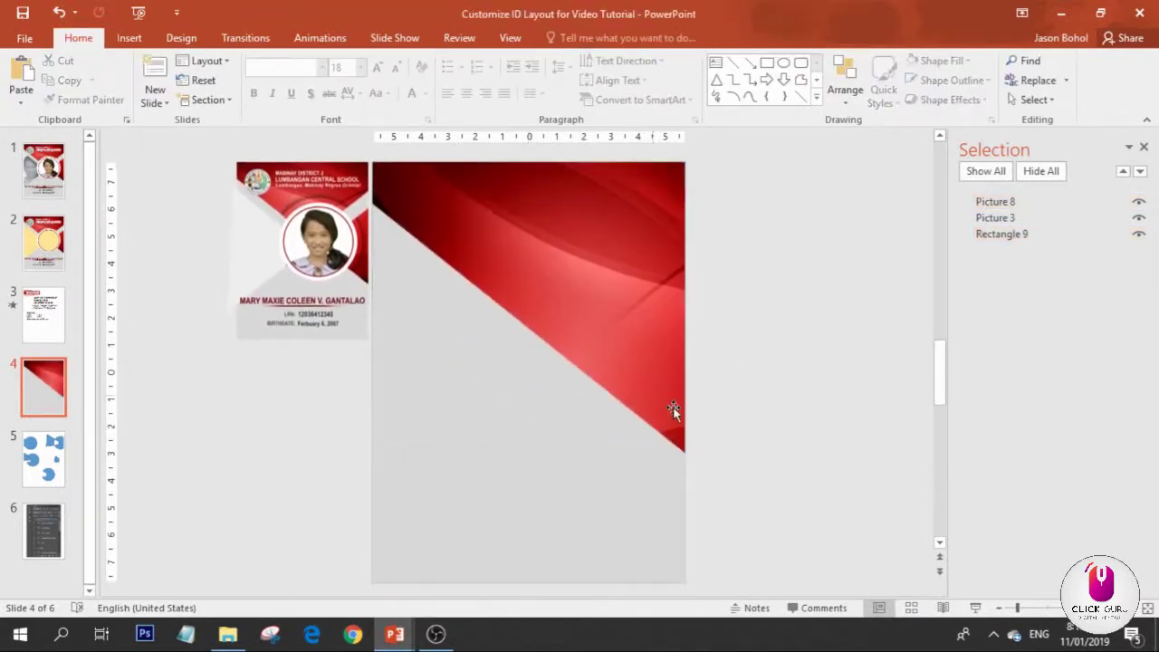
left_click(552, 451)
left_click(584, 322, "shift")
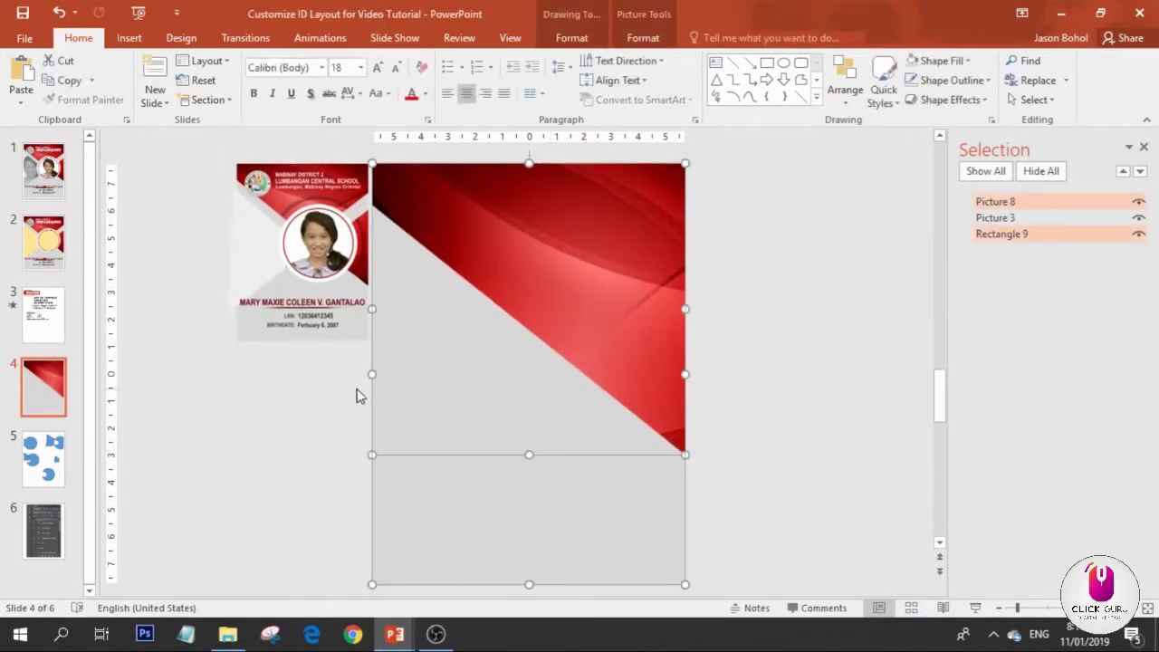
- Paste a single-picture copy of the grey rectangle and red band, shifted right
key("ctrl+d")
left_click_drag(452, 310, 640, 304)
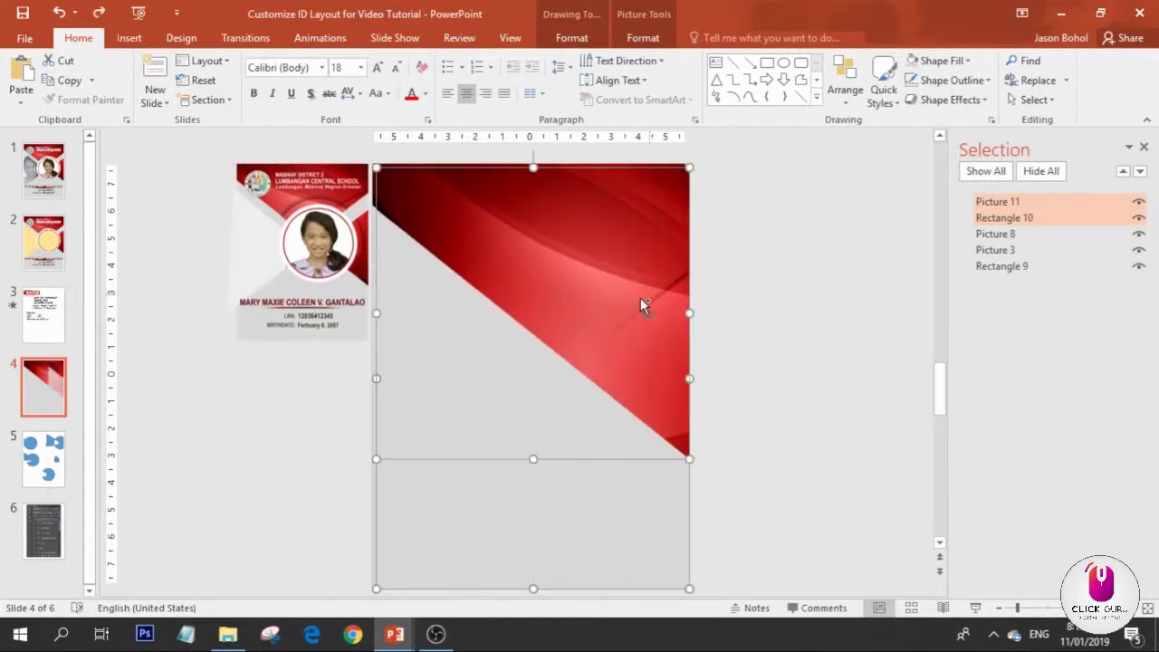
key("ctrl+z")
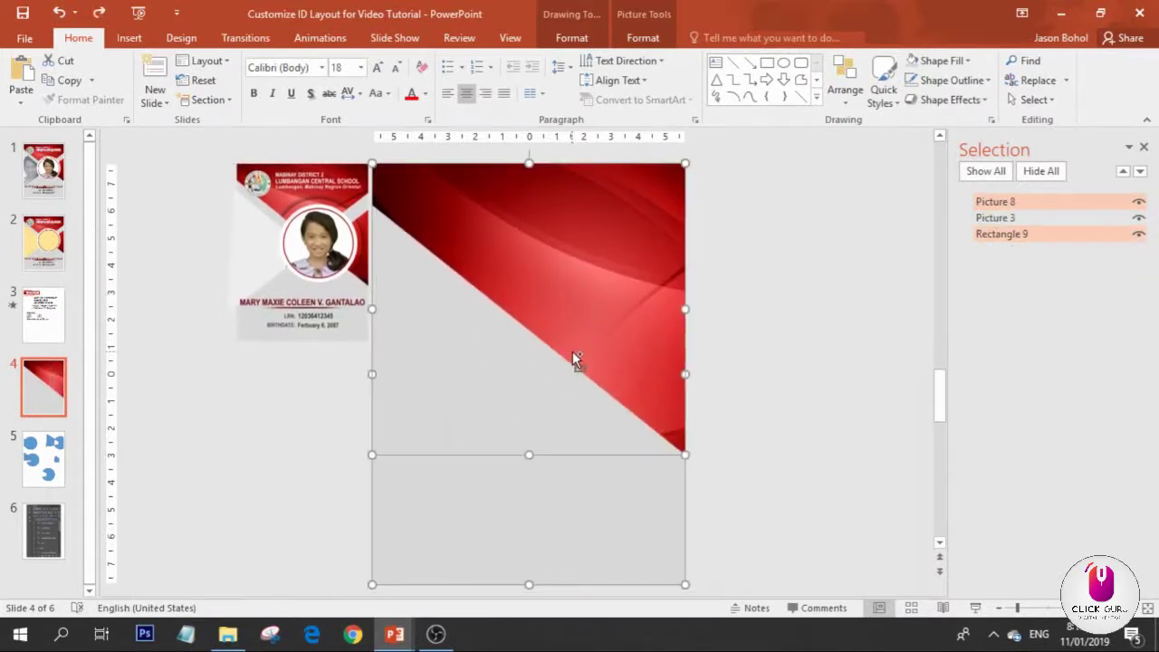
key("ctrl+v")
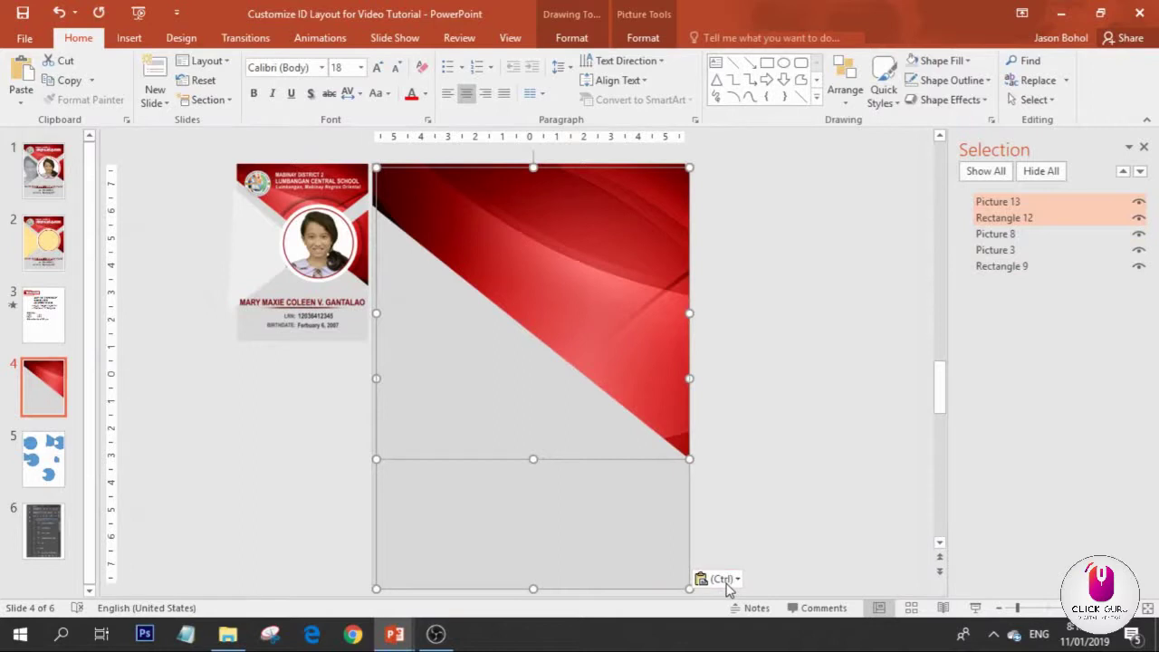
left_click(735, 580)
left_click(735, 559)
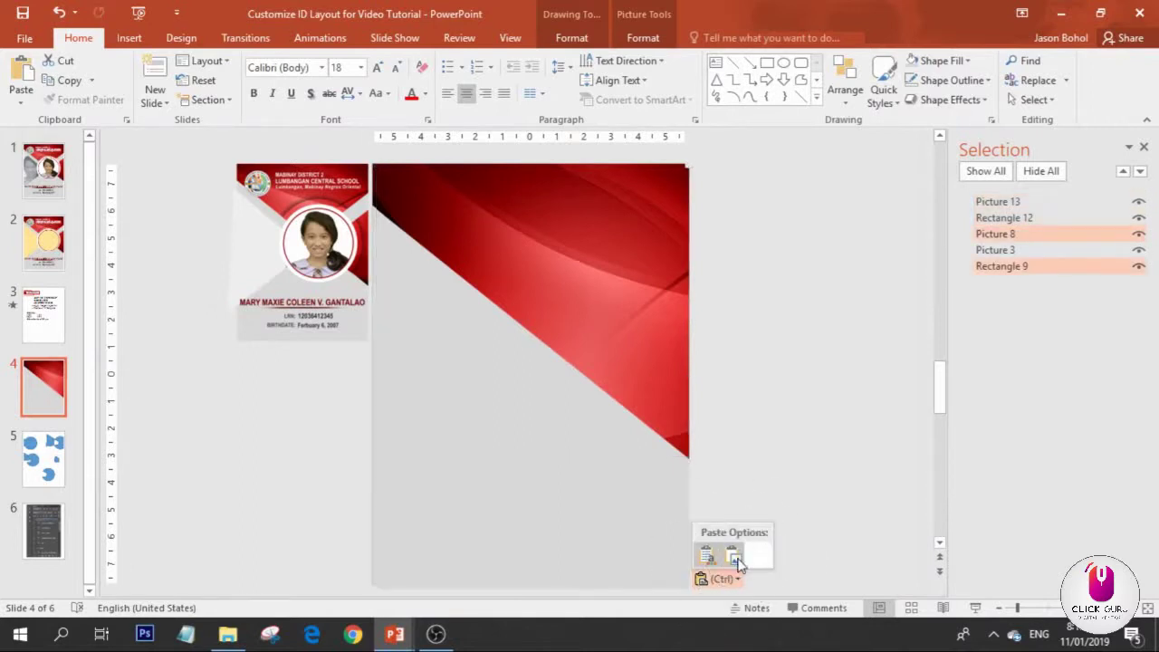
left_click_drag(572, 367, 535, 312)
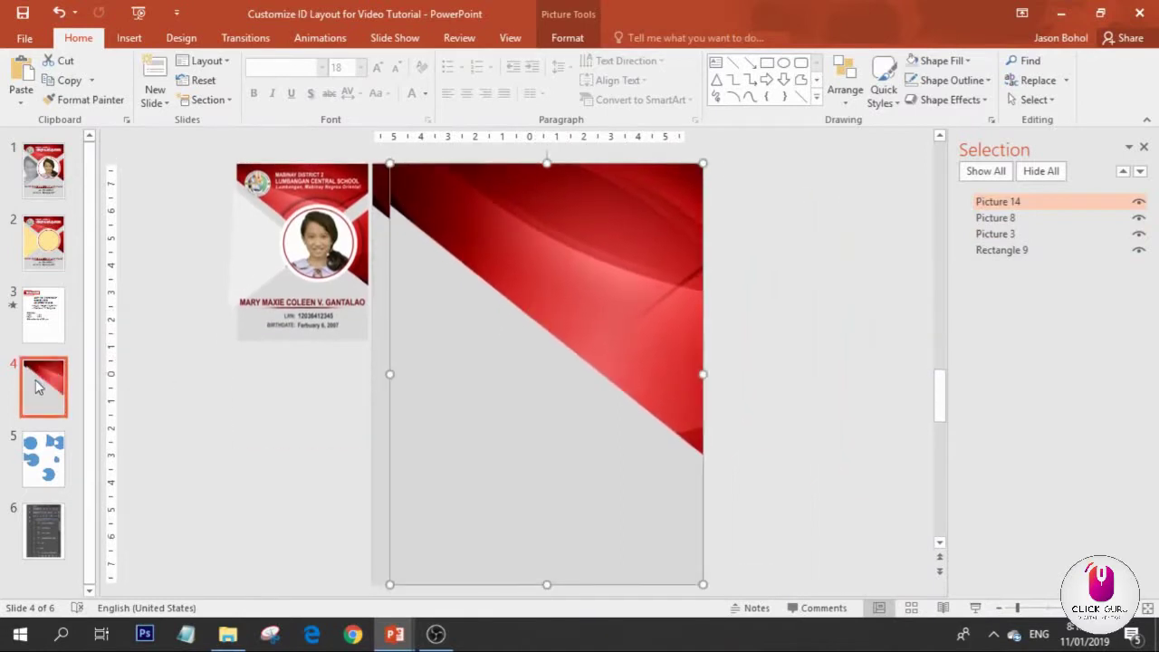
- Duplicate slide 4, delete Picture 8 and Rectangle 9, and keep Picture 14 beside the ID card
right_click(36, 379)
left_click(96, 179)
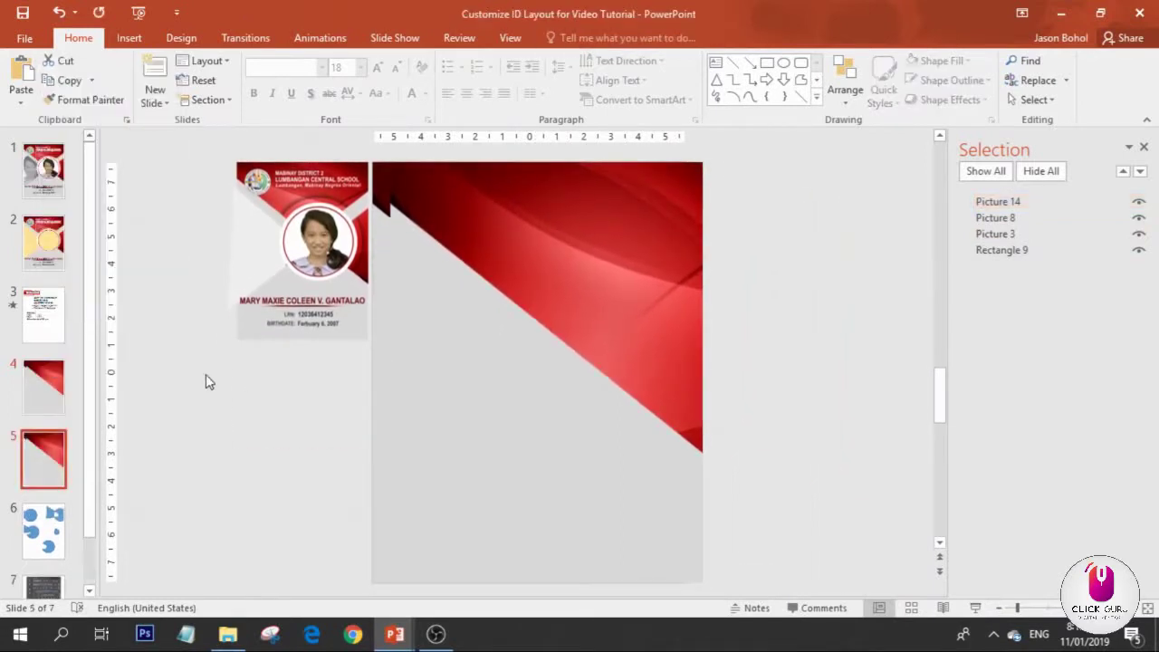
left_click_drag(570, 334, 295, 445)
left_click(587, 305)
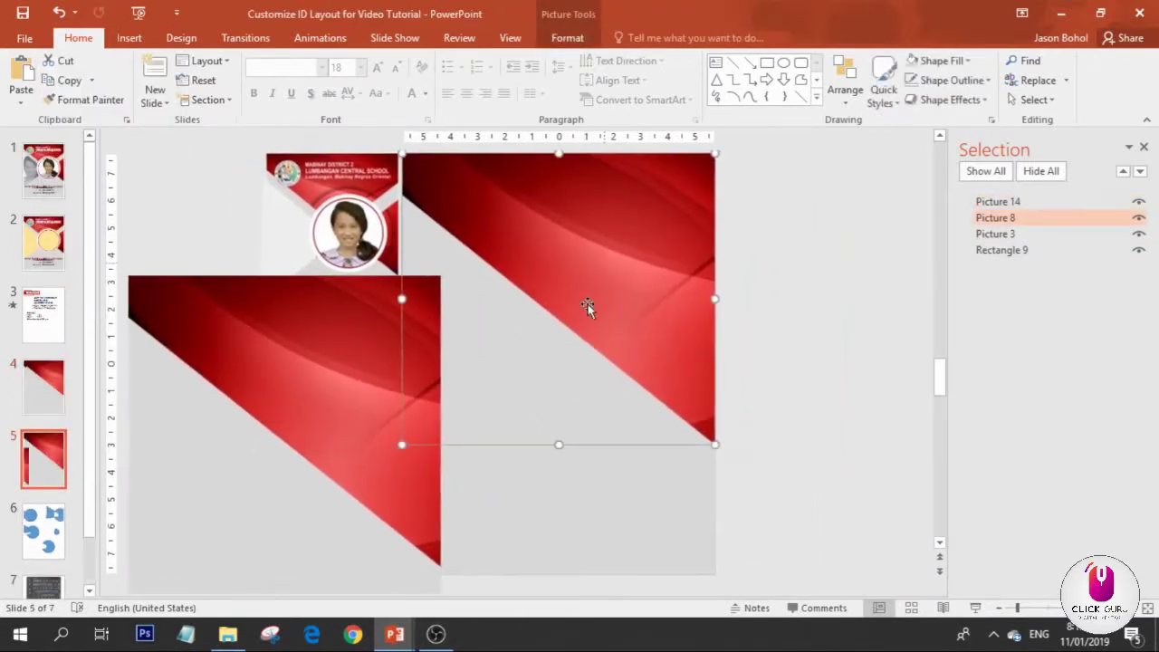
left_click(588, 471, "shift")
key("Delete")
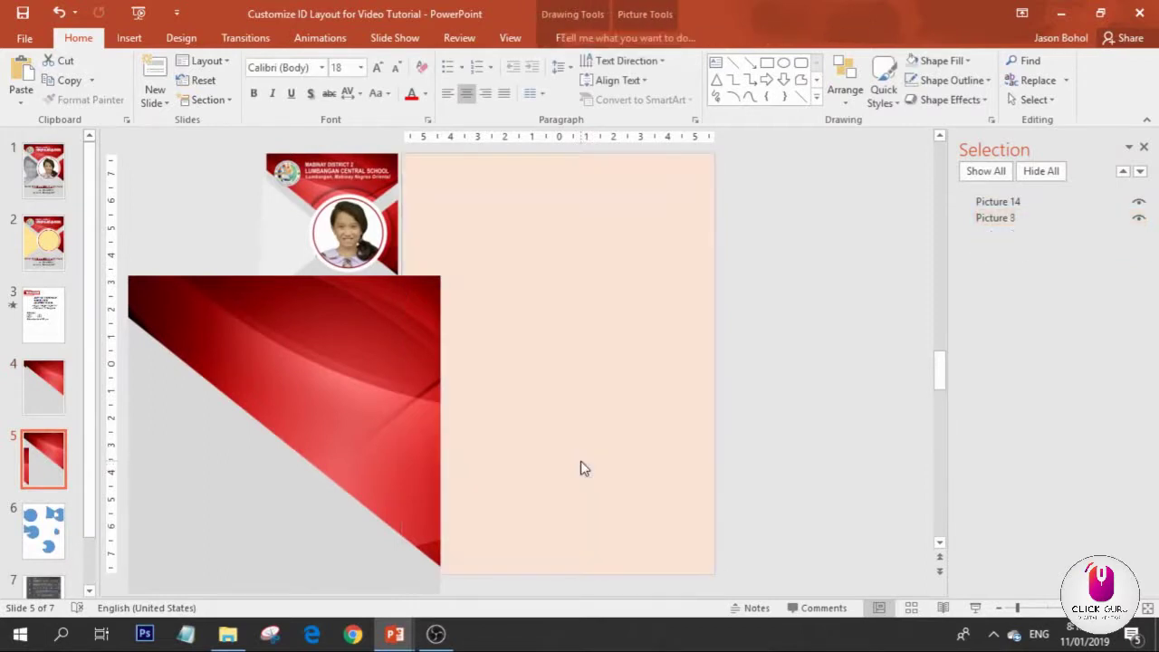
left_click_drag(383, 491, 655, 368)
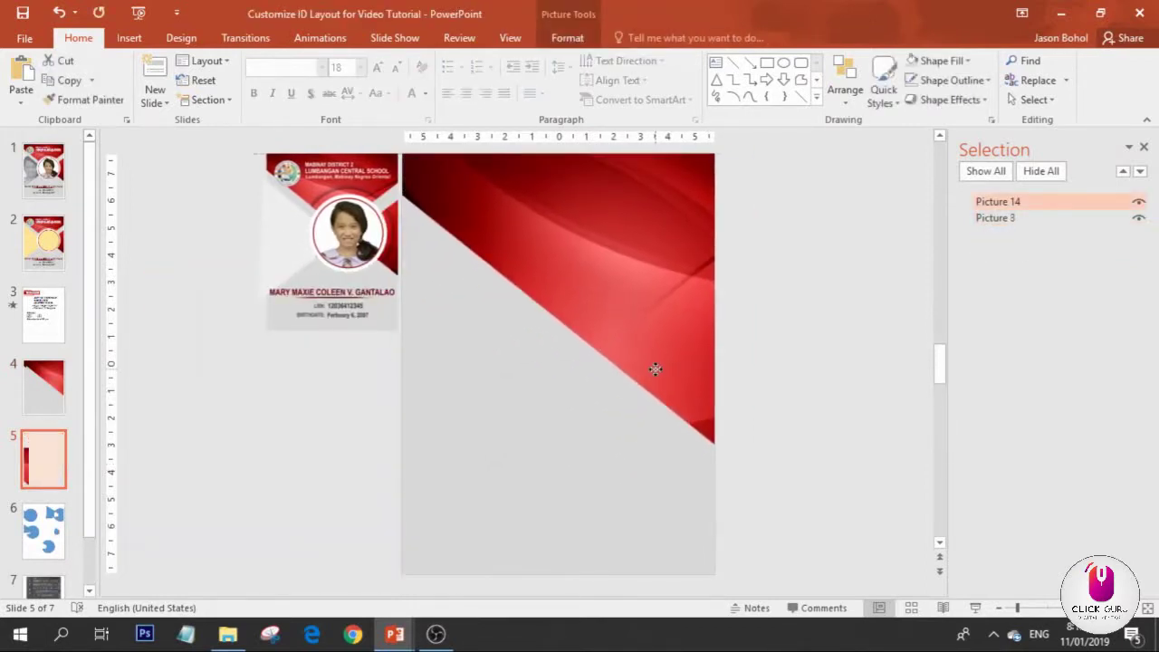
left_click(322, 277)
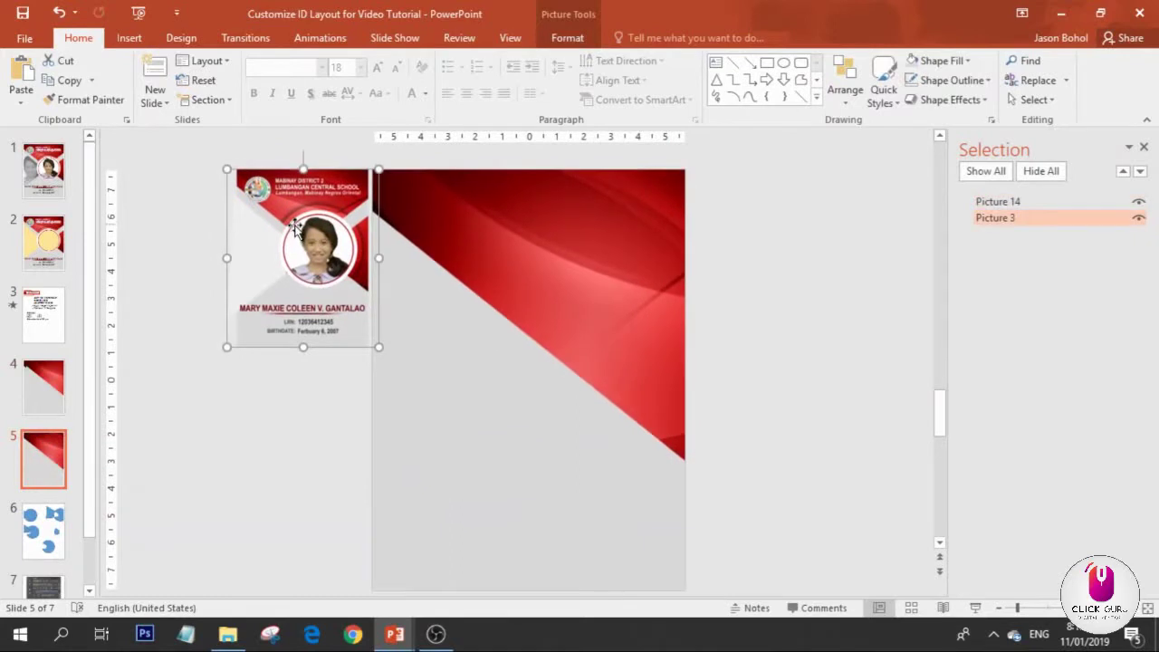
left_click(834, 342)
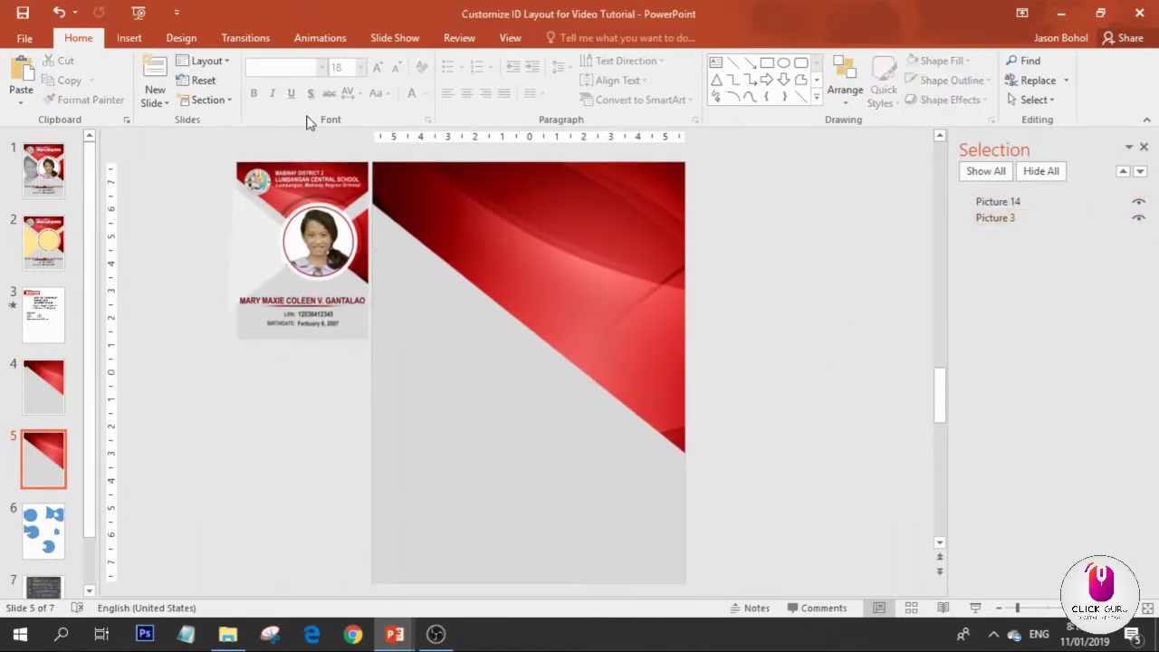
- Draw a circle, size it to 7.05 by 7.05 inches, and place it over the red band's edge
left_click(128, 37)
left_click(288, 77)
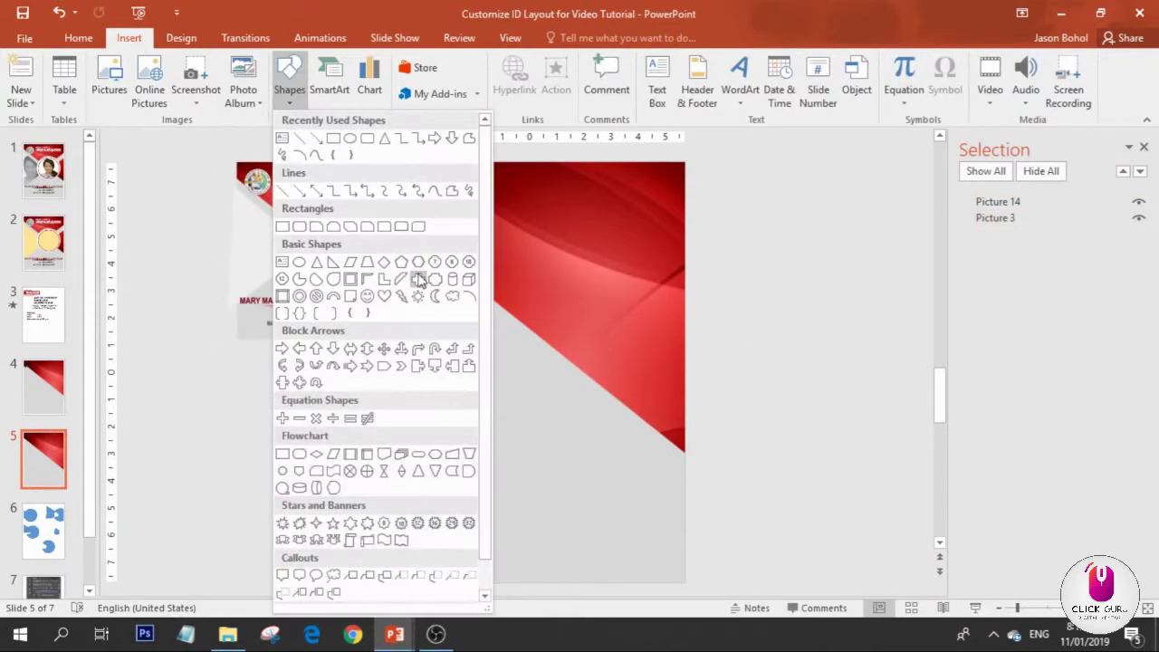
left_click(298, 262)
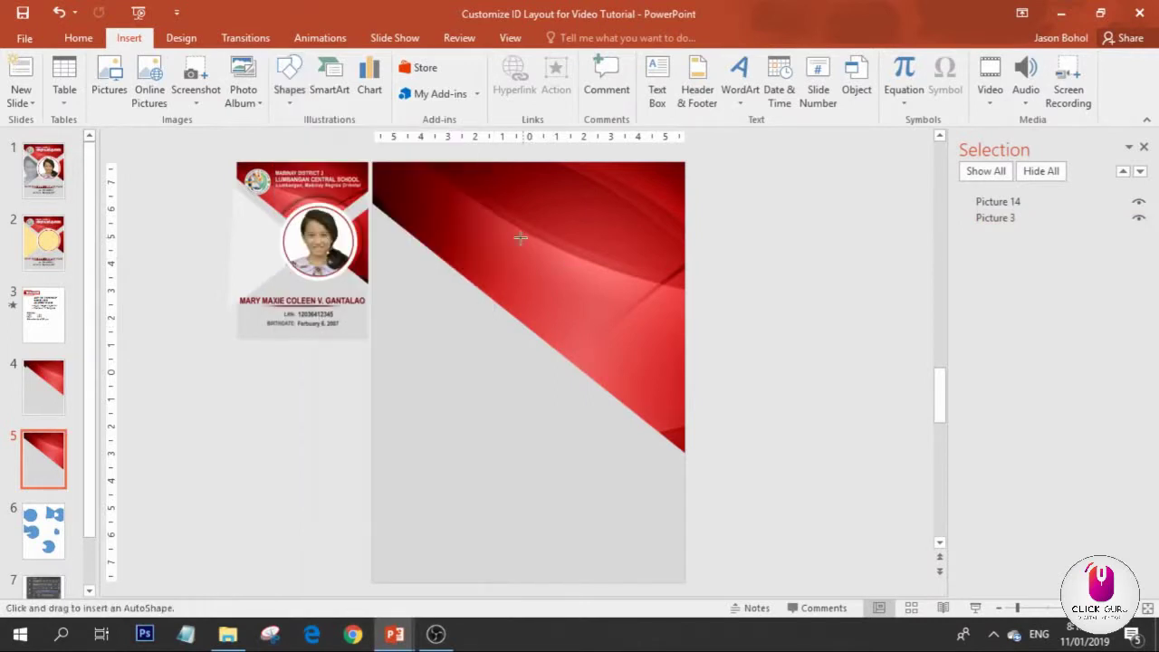
left_click_drag(463, 229, 634, 433)
left_click_drag(596, 371, 588, 391)
left_click_drag(659, 251, 670, 239)
left_click_drag(587, 373, 577, 381)
left_click_drag(444, 469, 465, 444)
left_click_drag(552, 357, 552, 366)
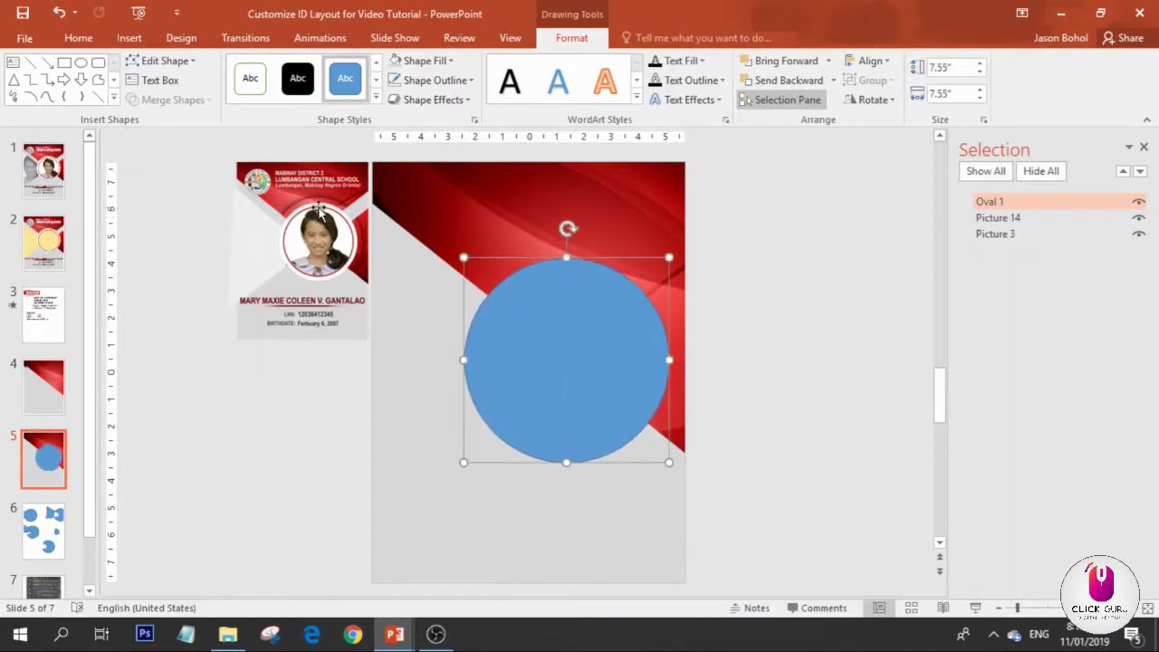
left_click_drag(463, 462, 478, 434)
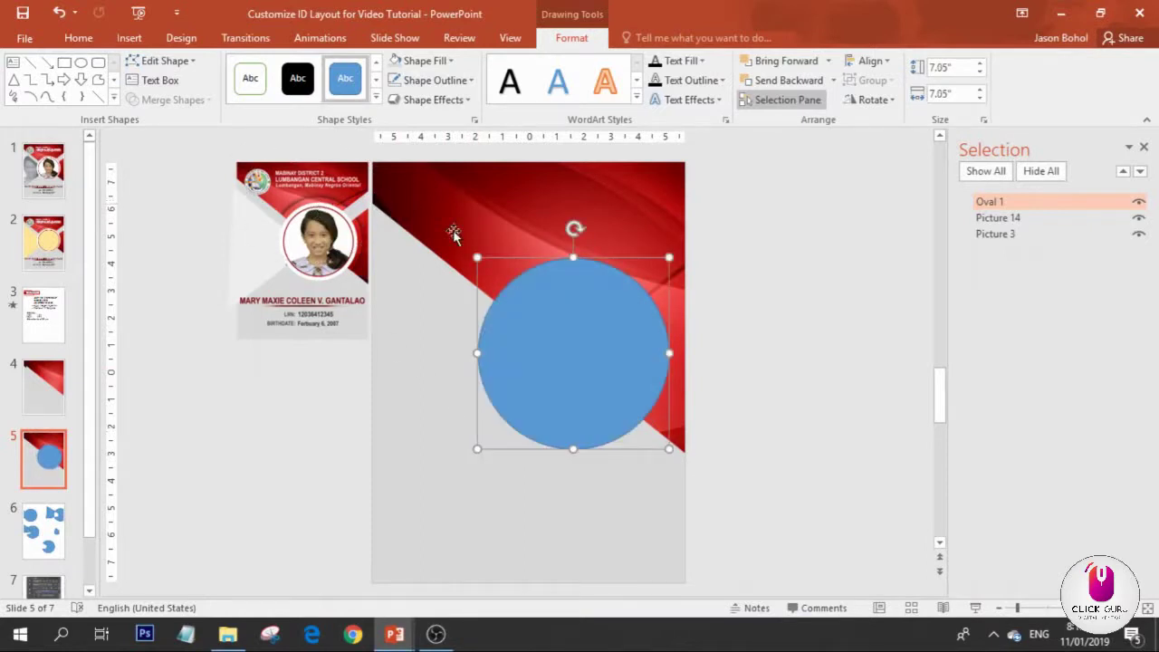
left_click(831, 280)
- Duplicate the circle and park the copy beside the slide
left_click(601, 336)
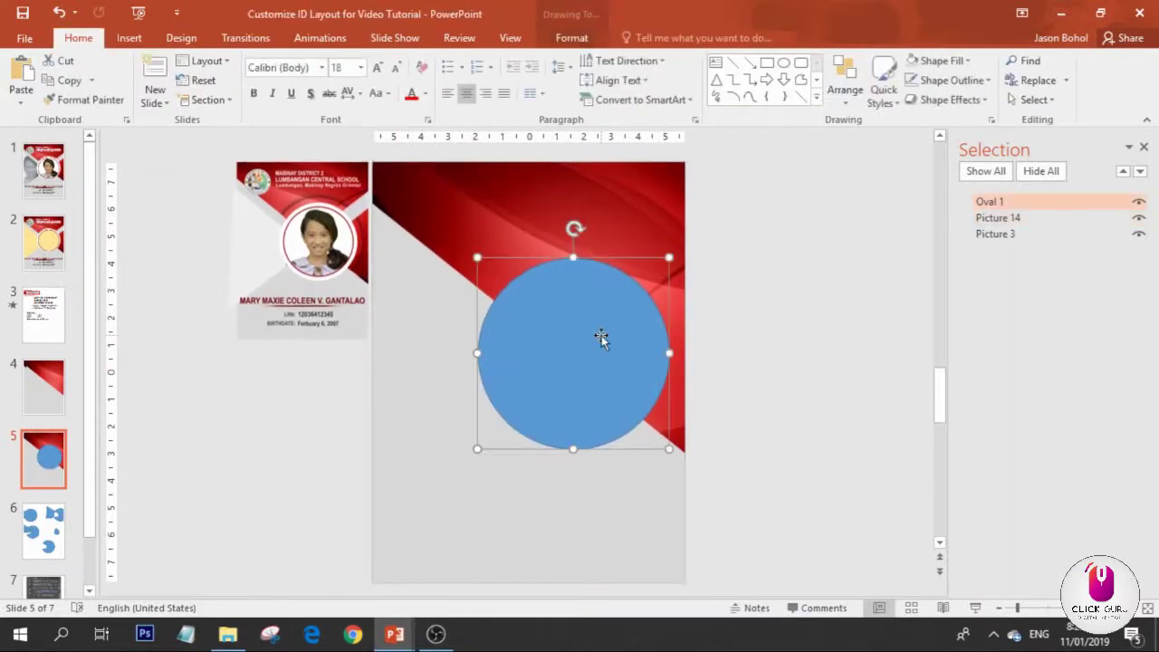
key("ctrl+d")
left_click_drag(616, 379, 809, 262)
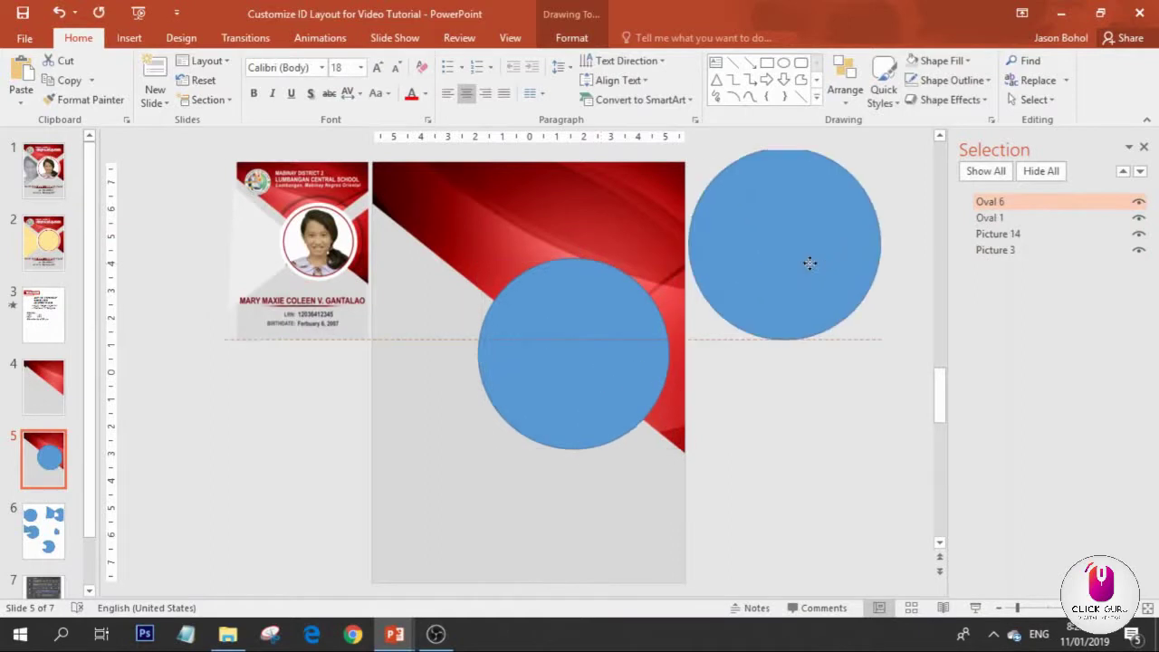
left_click(625, 240)
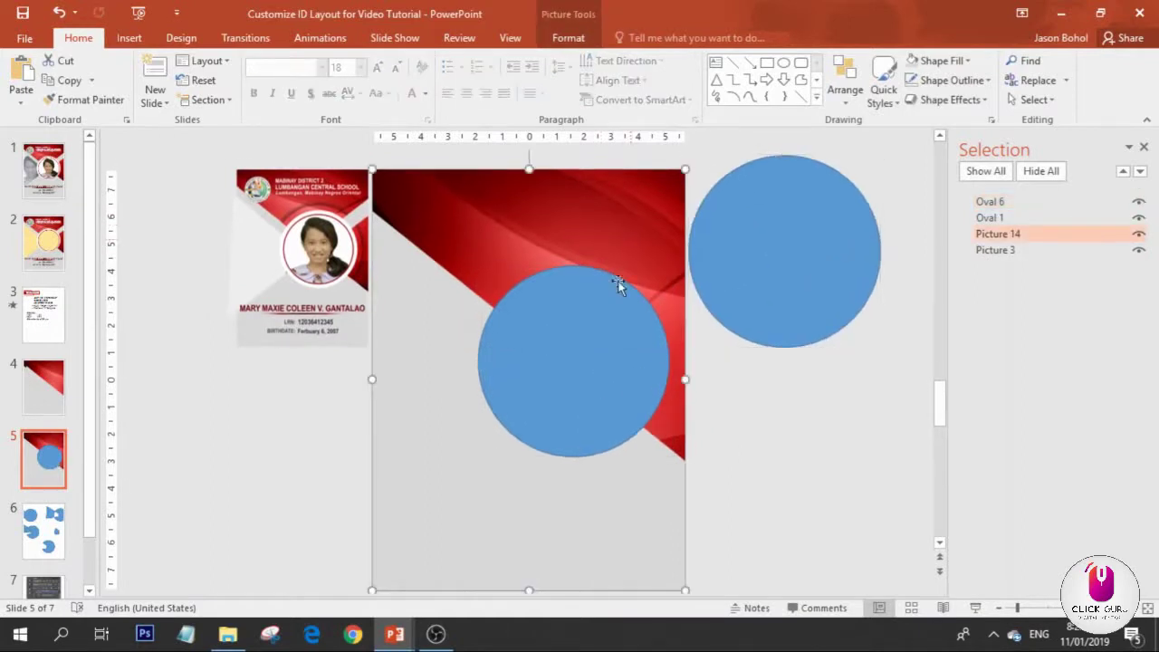
left_click(590, 355, "shift")
left_click(734, 390)
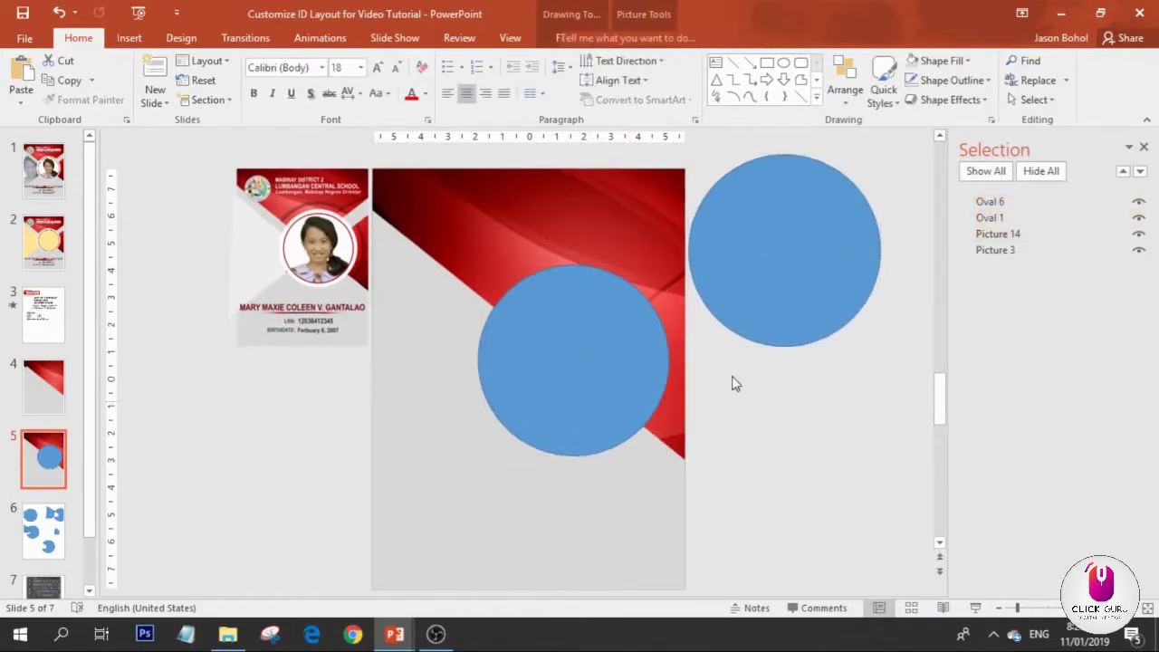
- Fragment the red background with the circle and move the circular piece off-slide
left_click(623, 265)
left_click(607, 359, "shift")
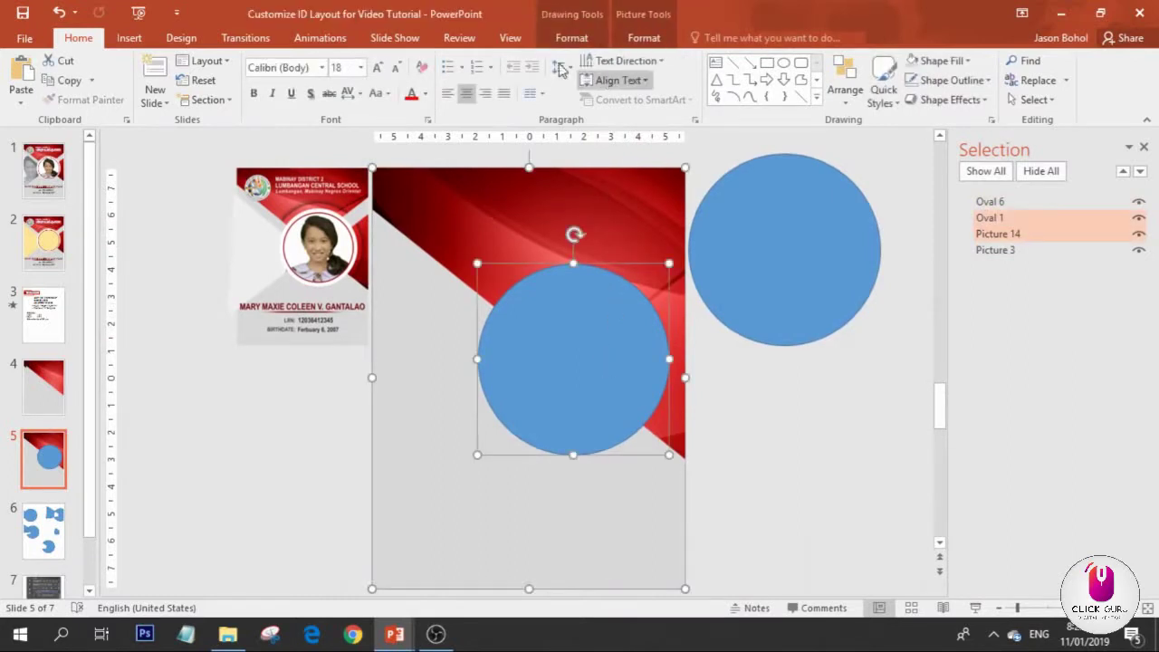
left_click(572, 38)
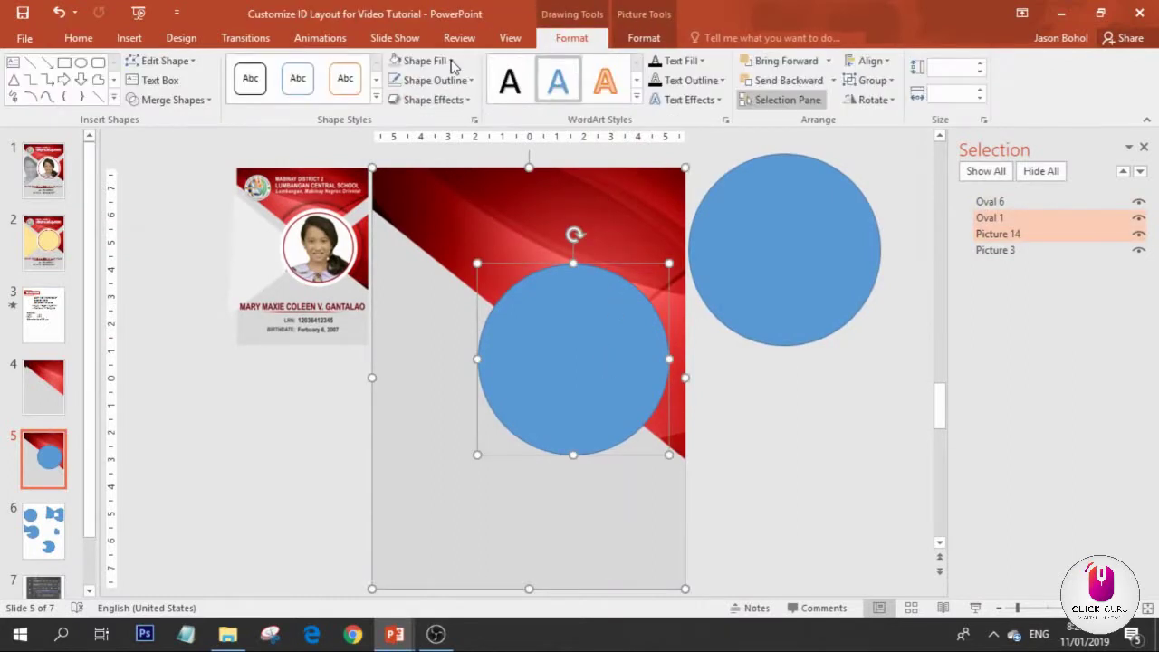
left_click(172, 100)
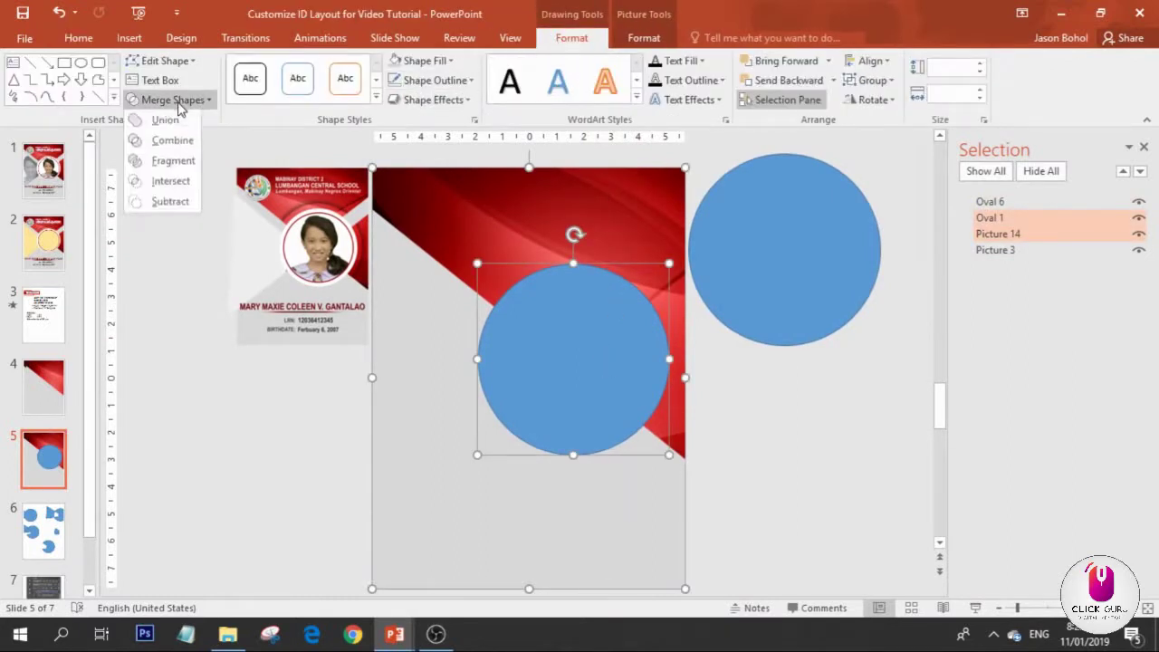
left_click(173, 162)
left_click(589, 212)
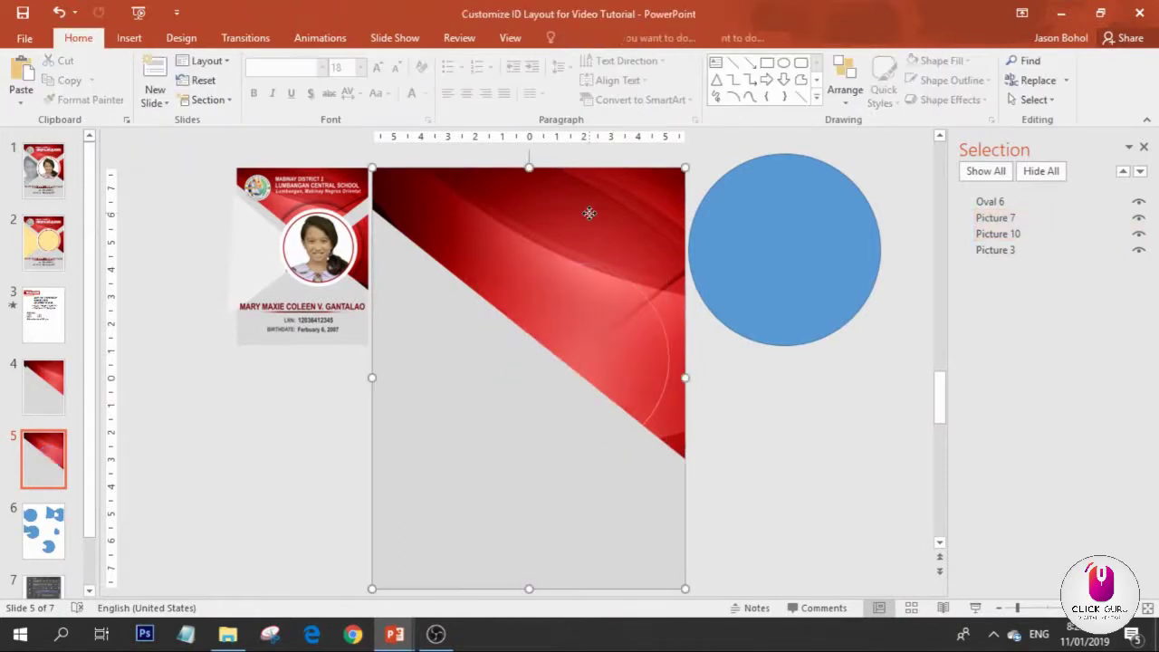
left_click(533, 350)
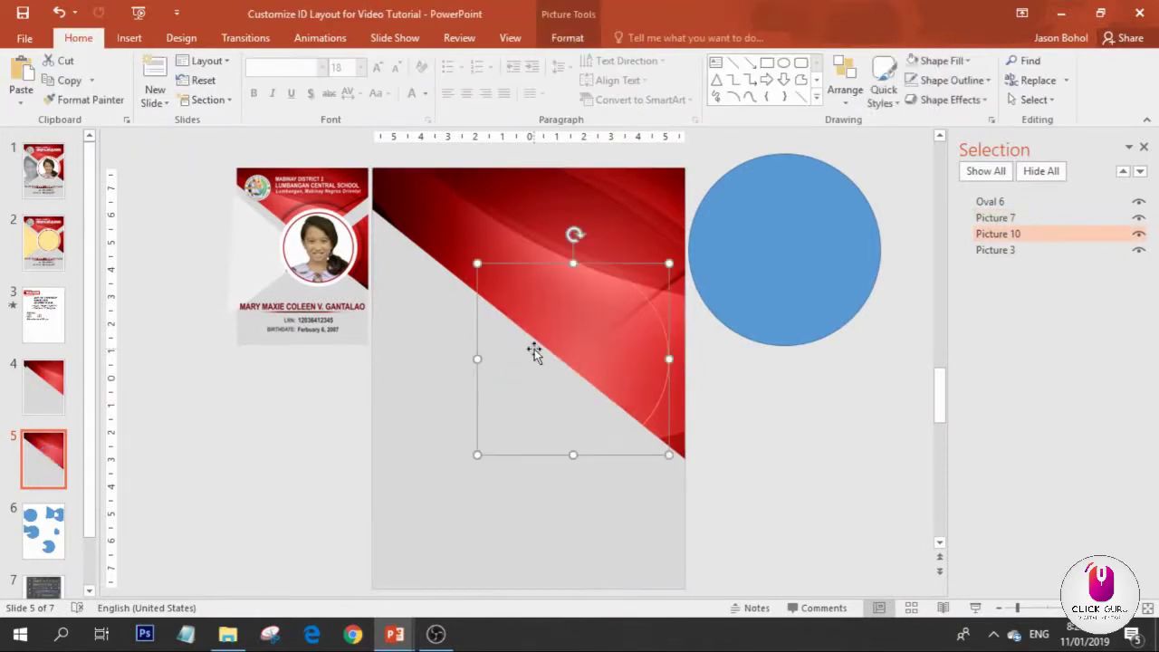
left_click_drag(541, 371, 794, 455)
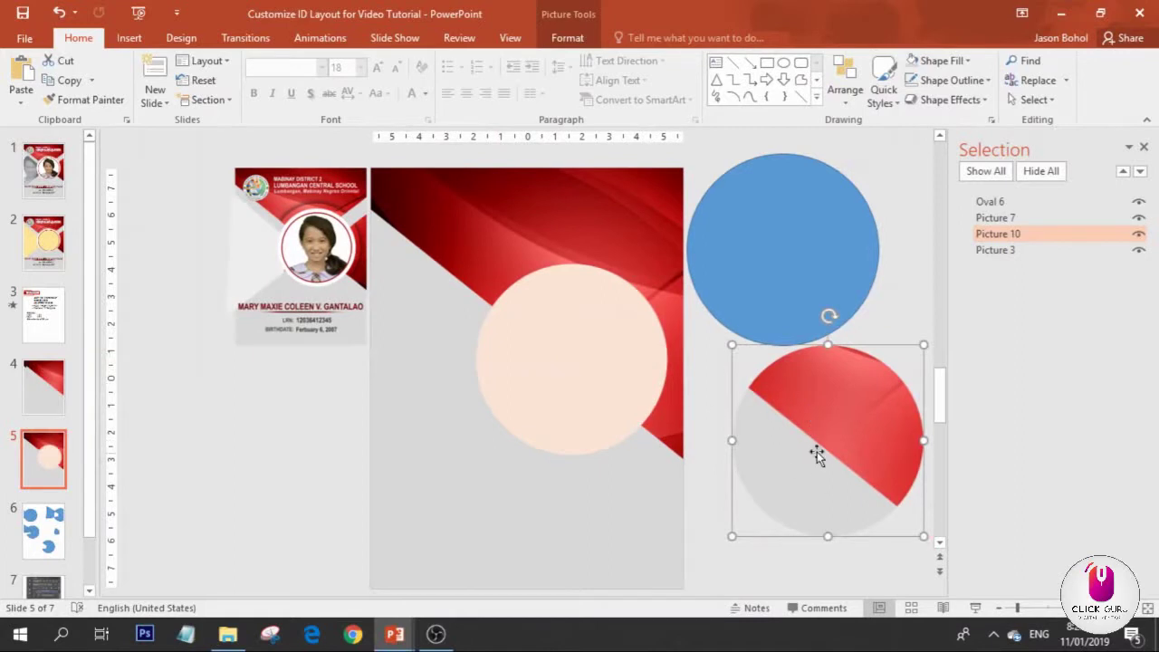
- Remove the background from circular Picture 10, keeping only its red area
left_click(567, 37)
left_click(27, 80)
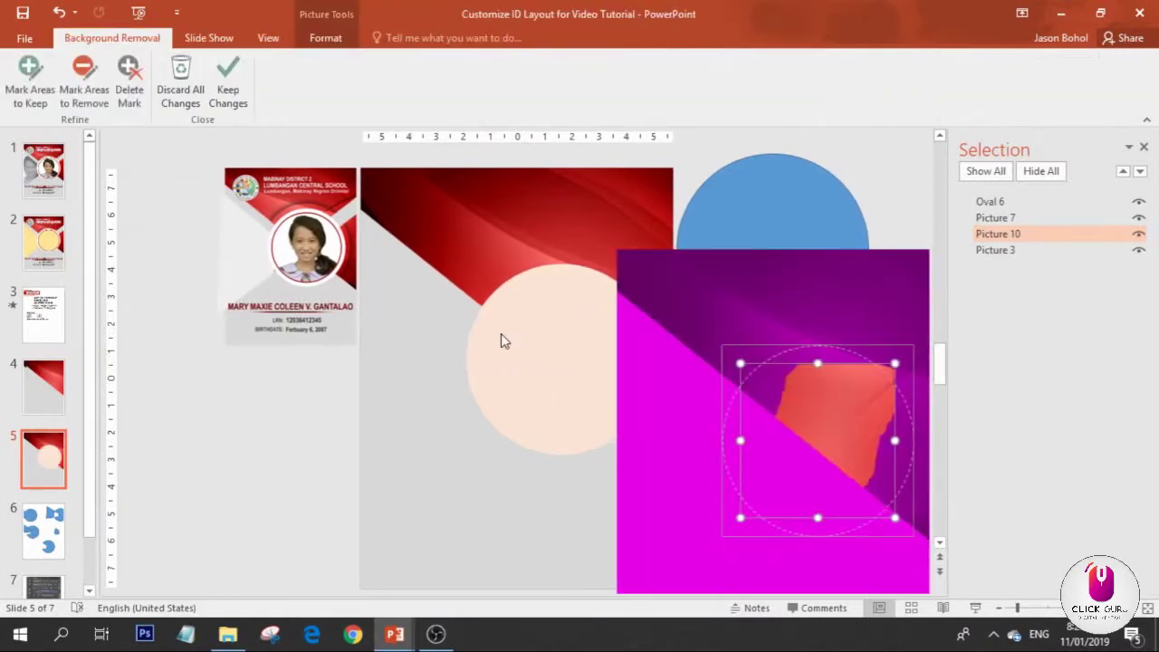
left_click_drag(740, 363, 707, 345)
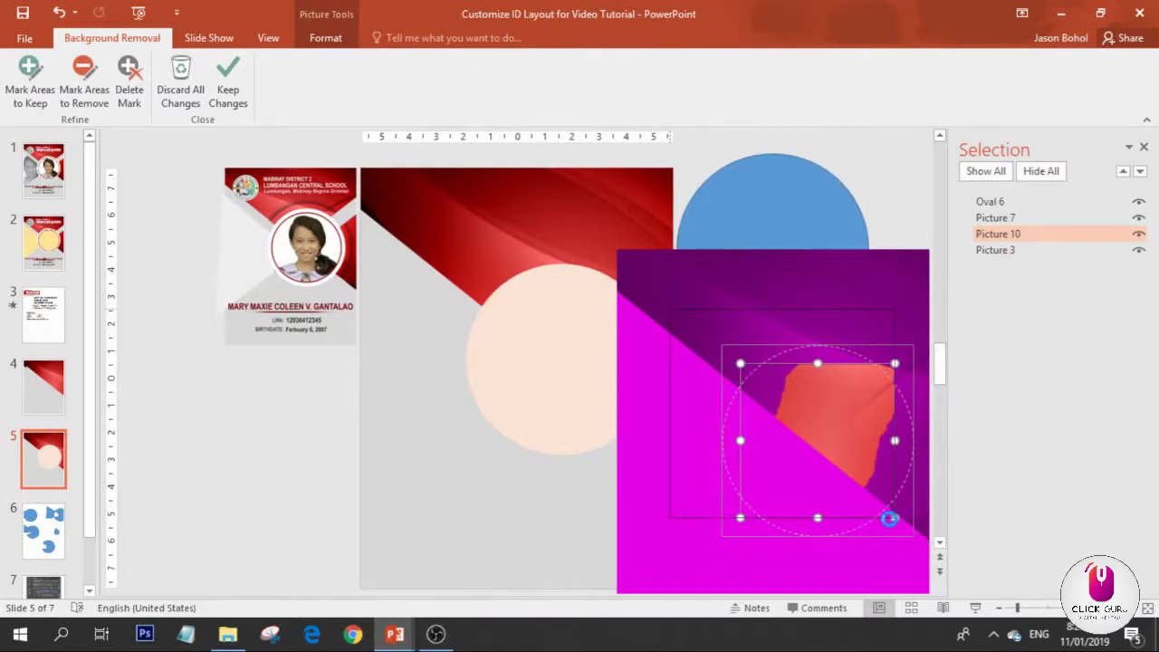
left_click_drag(894, 517, 926, 556)
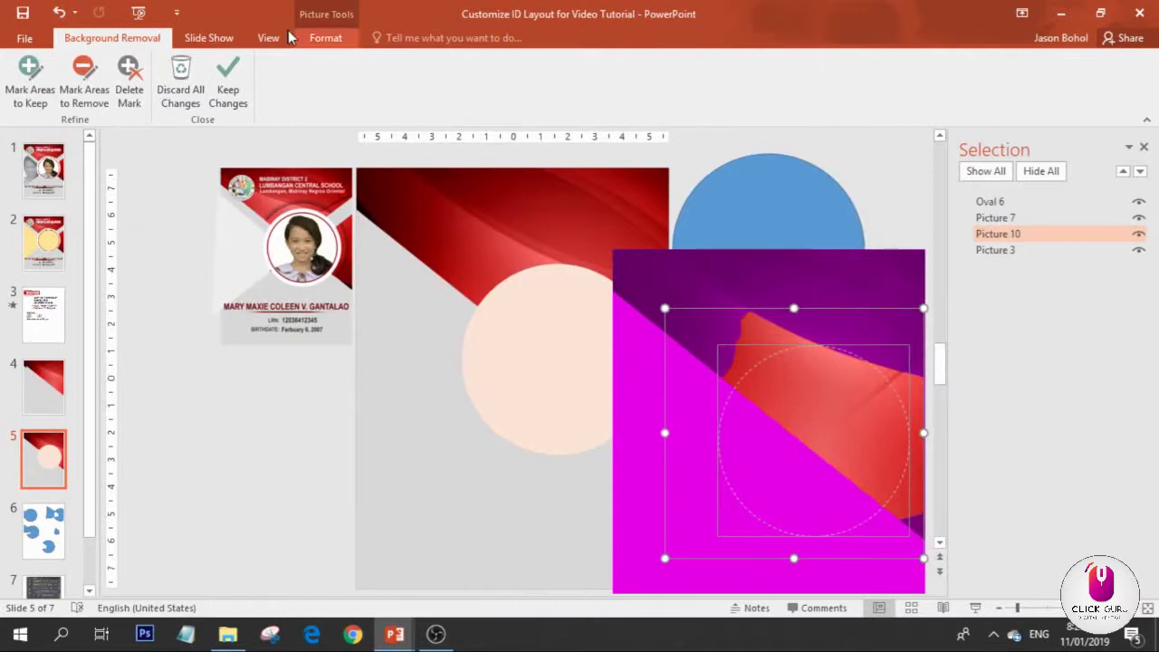
left_click(226, 74)
left_click_drag(880, 436, 567, 435)
key("ctrl+z")
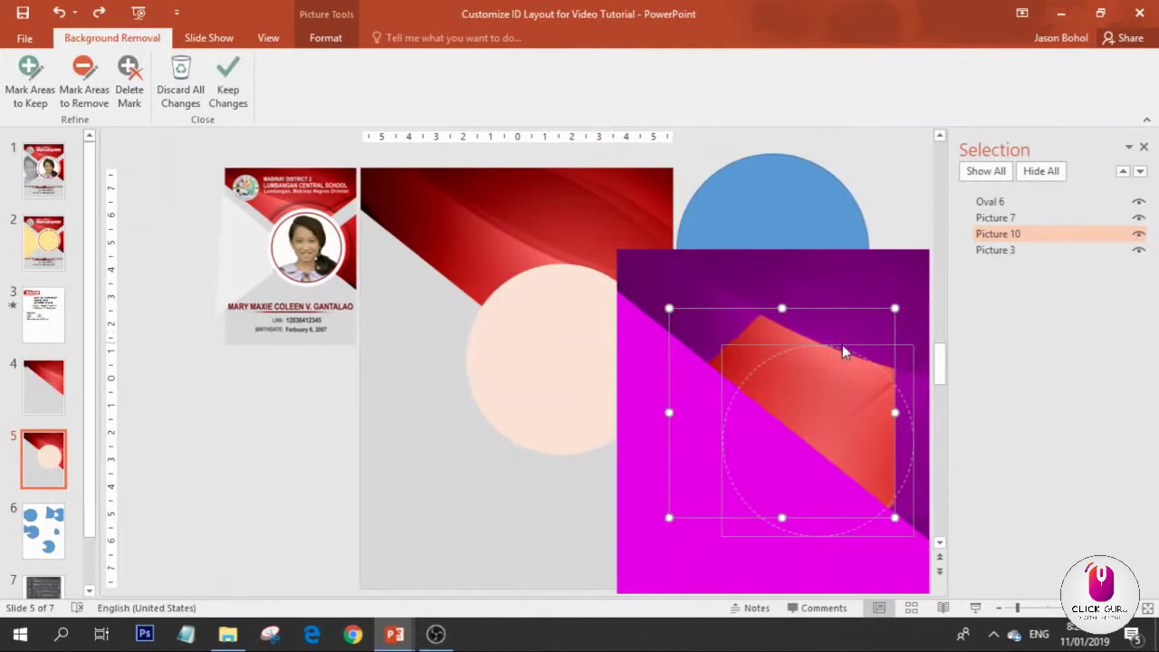
left_click_drag(784, 309, 783, 288)
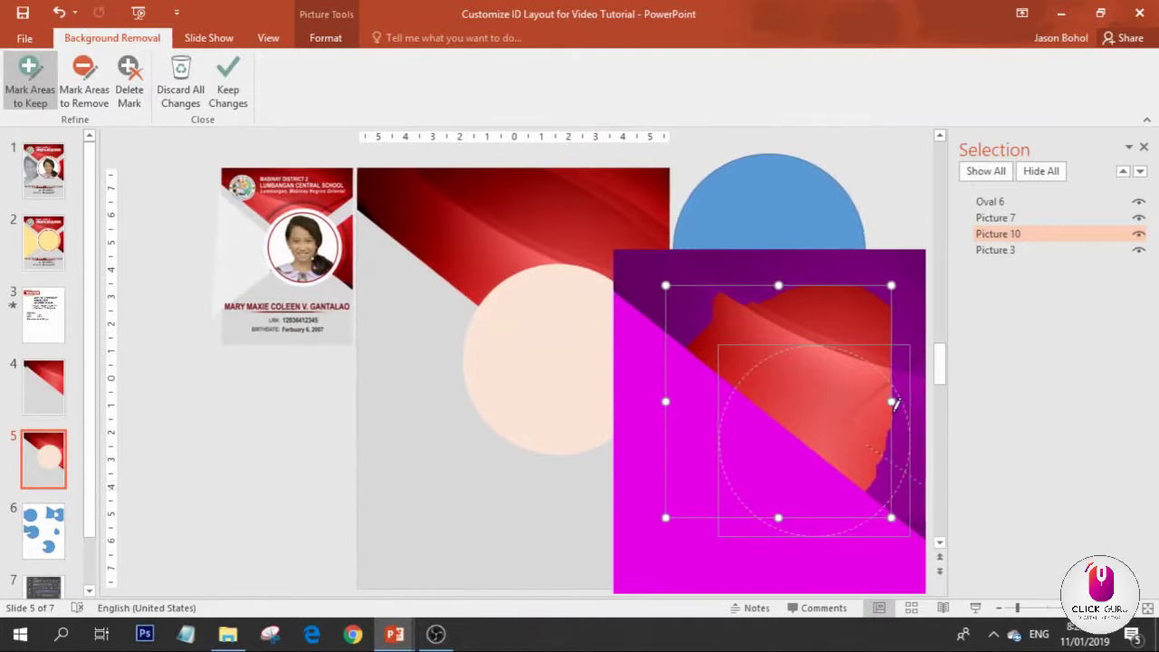
left_click(243, 80)
- Position Picture 10 over the peach circle at 7.31 in square and move it to the front
left_click_drag(883, 467, 629, 349)
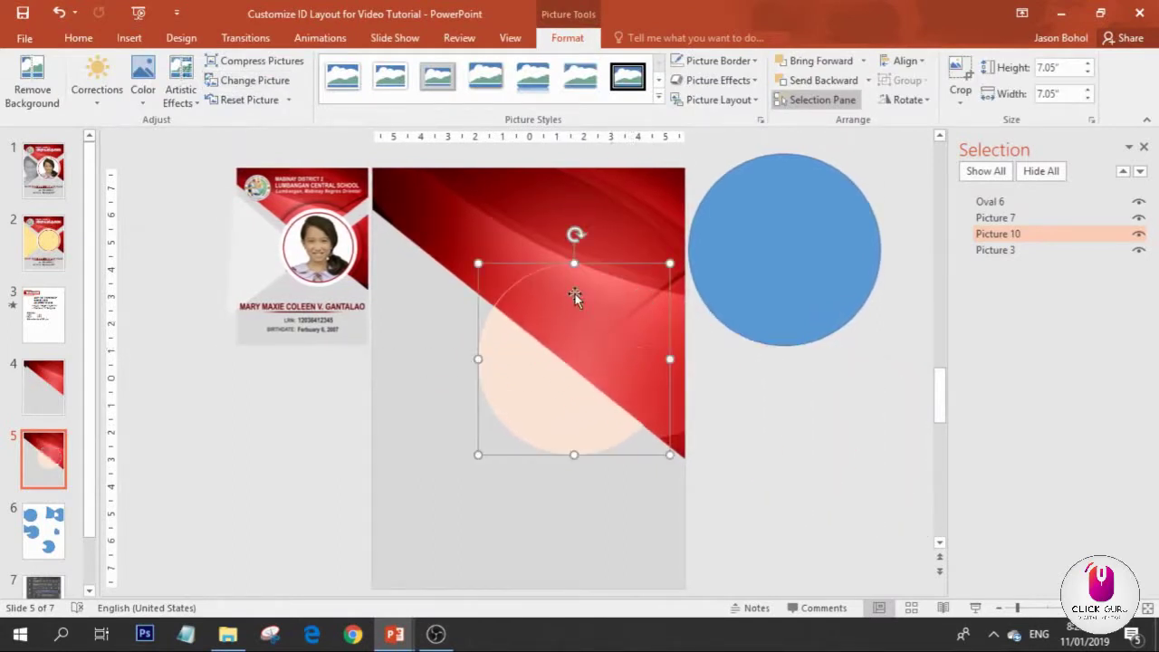
left_click_drag(478, 263, 472, 257)
left_click_drag(614, 360, 613, 363)
left_click_drag(1031, 239, 1032, 197)
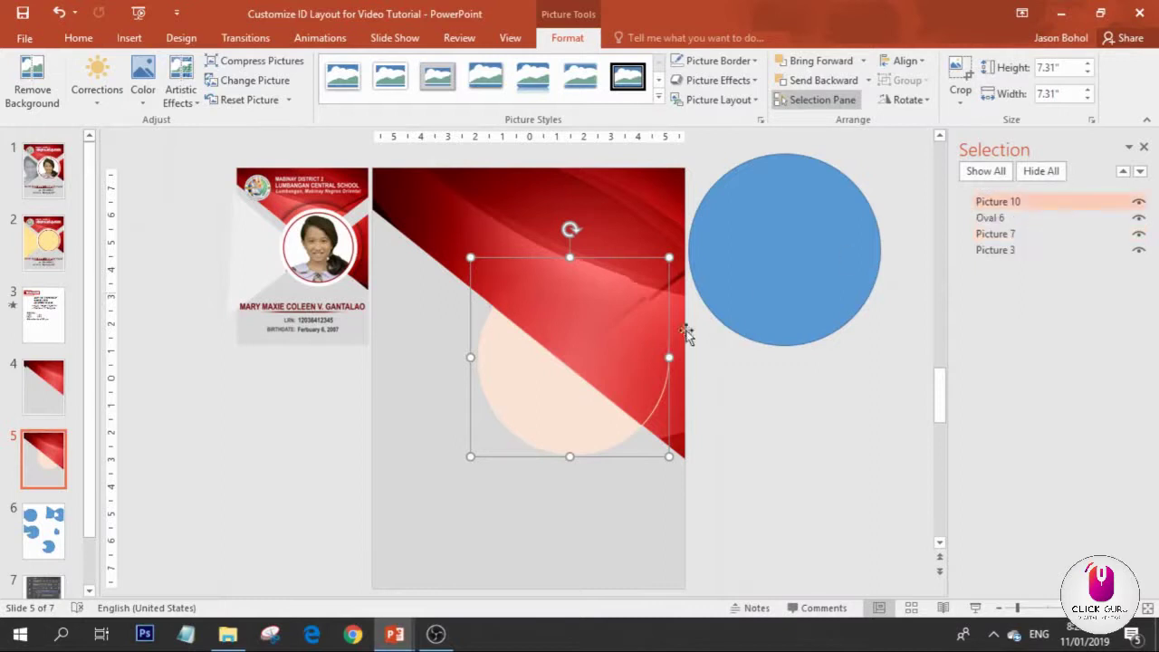
left_click_drag(617, 376, 620, 377)
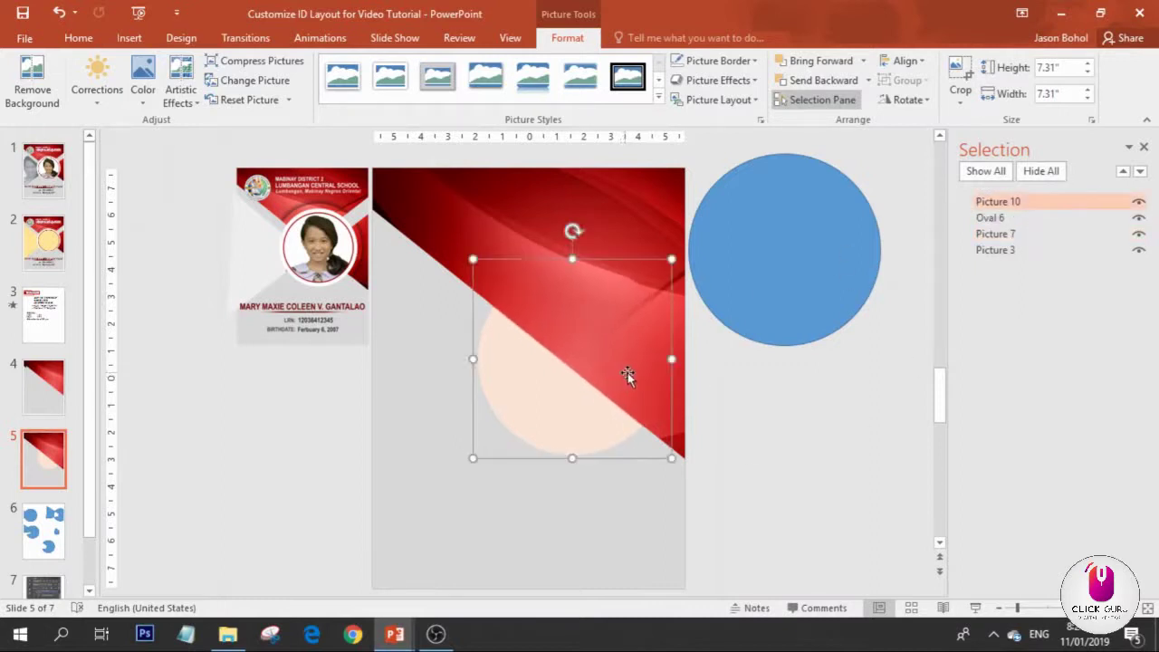
- Give the red ring picture an outer shadow with 107% size and 29 pt blur
left_click(716, 79)
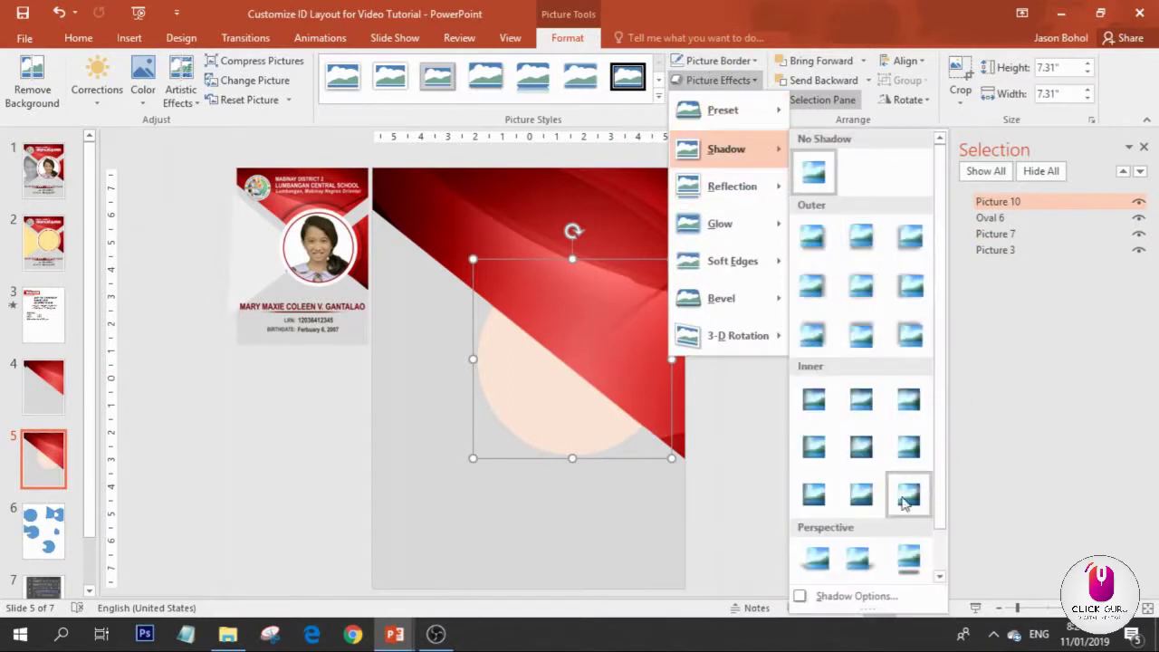
left_click(862, 288)
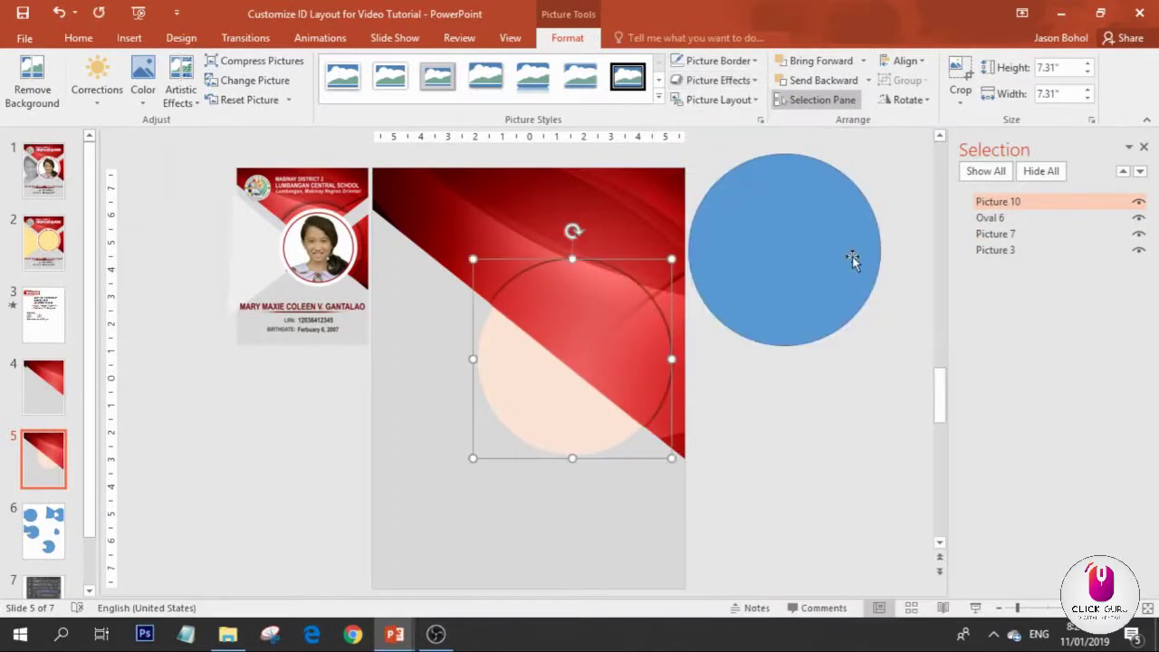
left_click(724, 81)
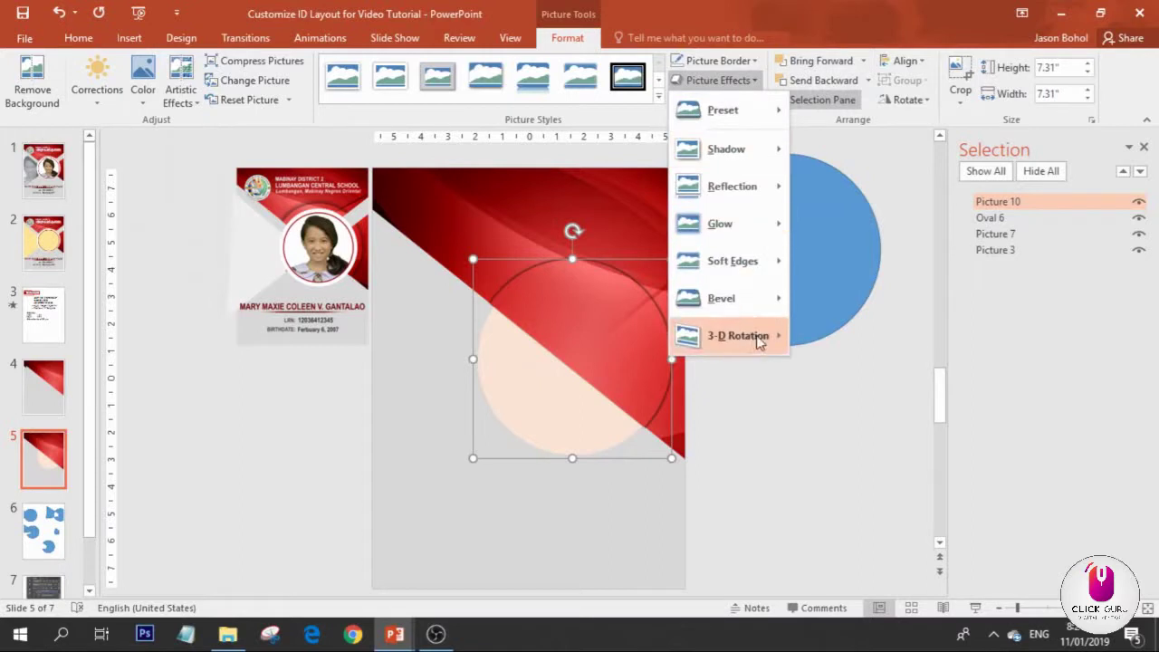
mouse_move(751, 151)
left_click(873, 596)
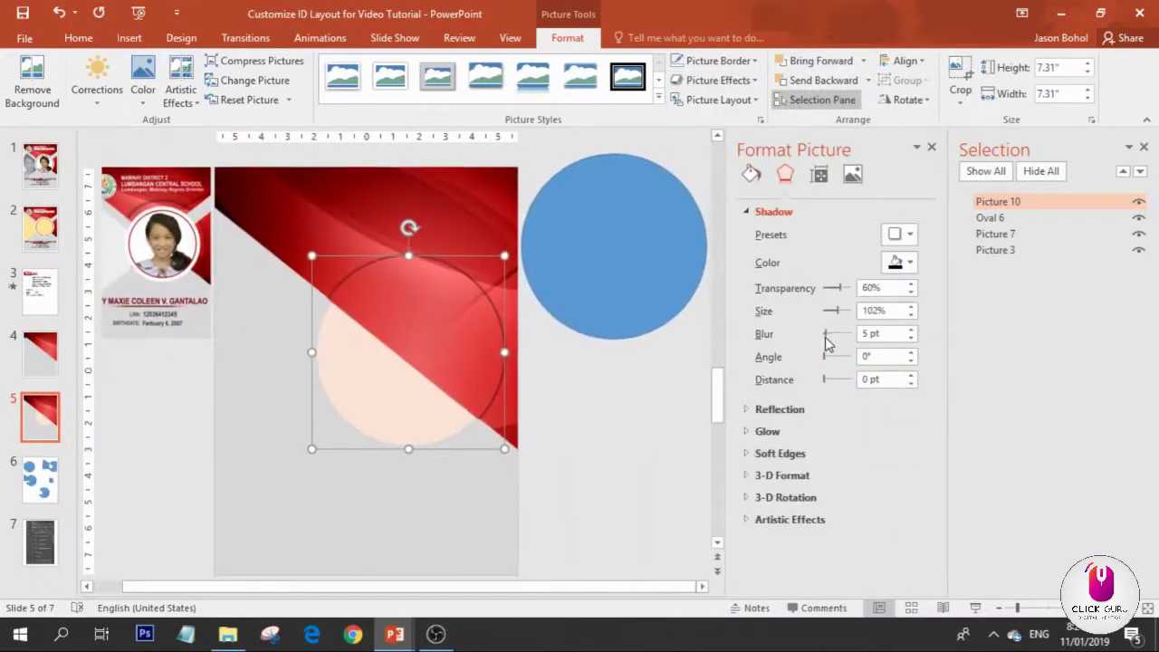
left_click_drag(840, 315, 842, 314)
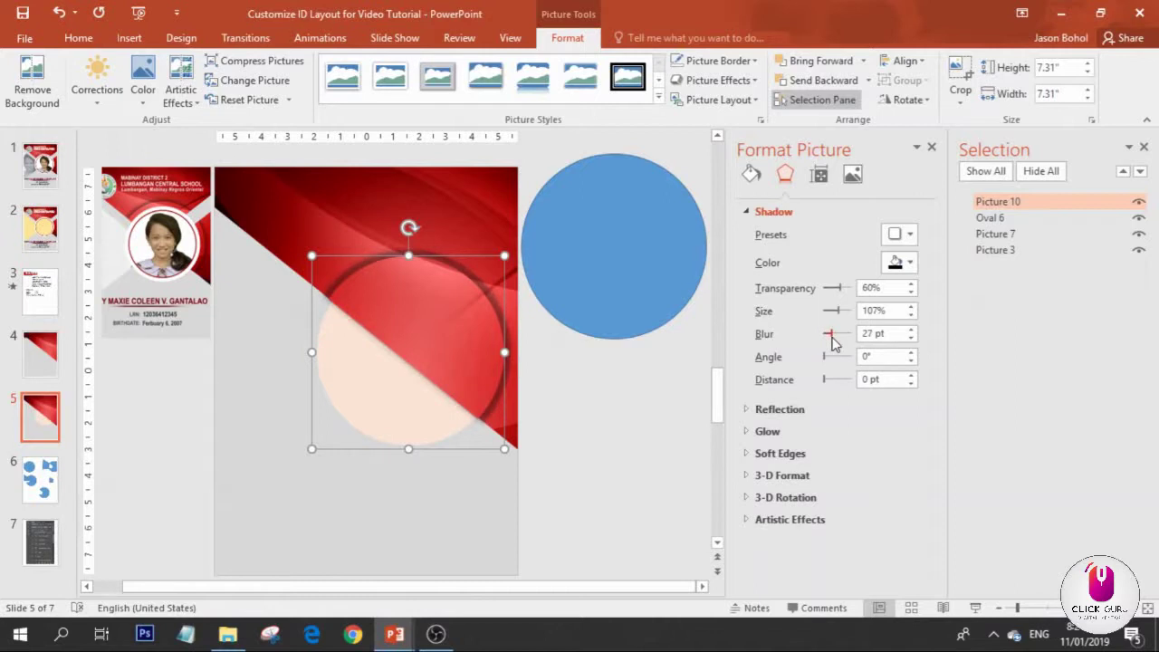
- Move the blue circle over the peach circle and enlarge the red ring to 7.69 inches
left_click(427, 468)
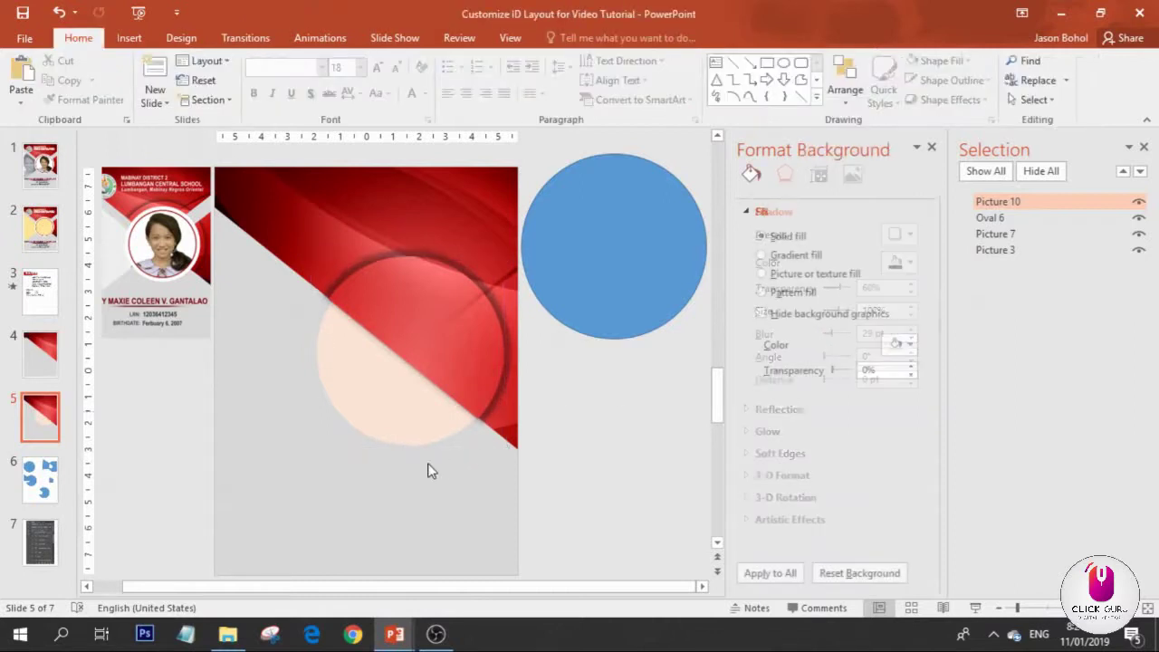
left_click(413, 339)
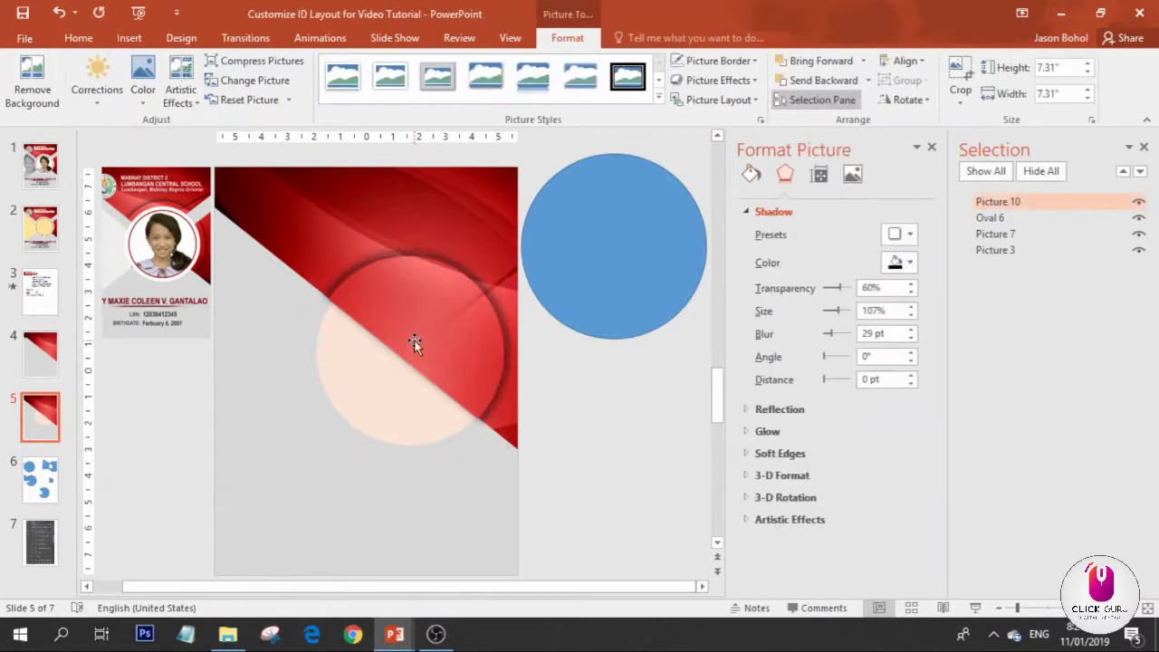
left_click_drag(582, 251, 383, 301)
left_click(383, 301)
left_click_drag(311, 256, 299, 244)
left_click_drag(383, 316, 390, 318)
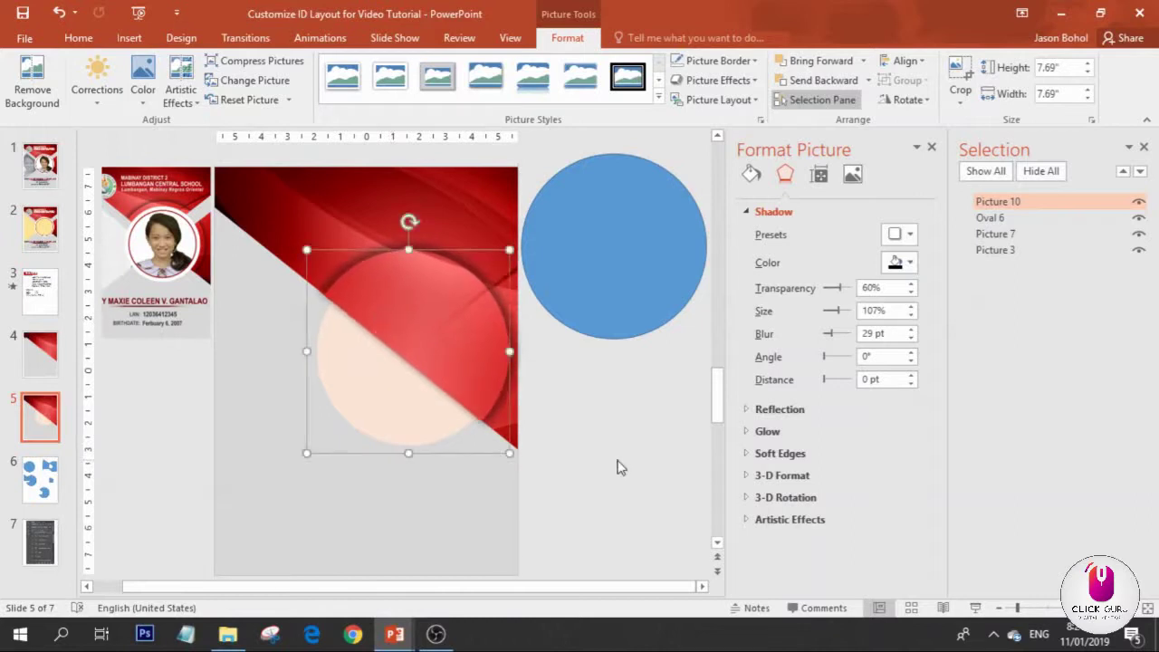
left_click(617, 466)
left_click(621, 319)
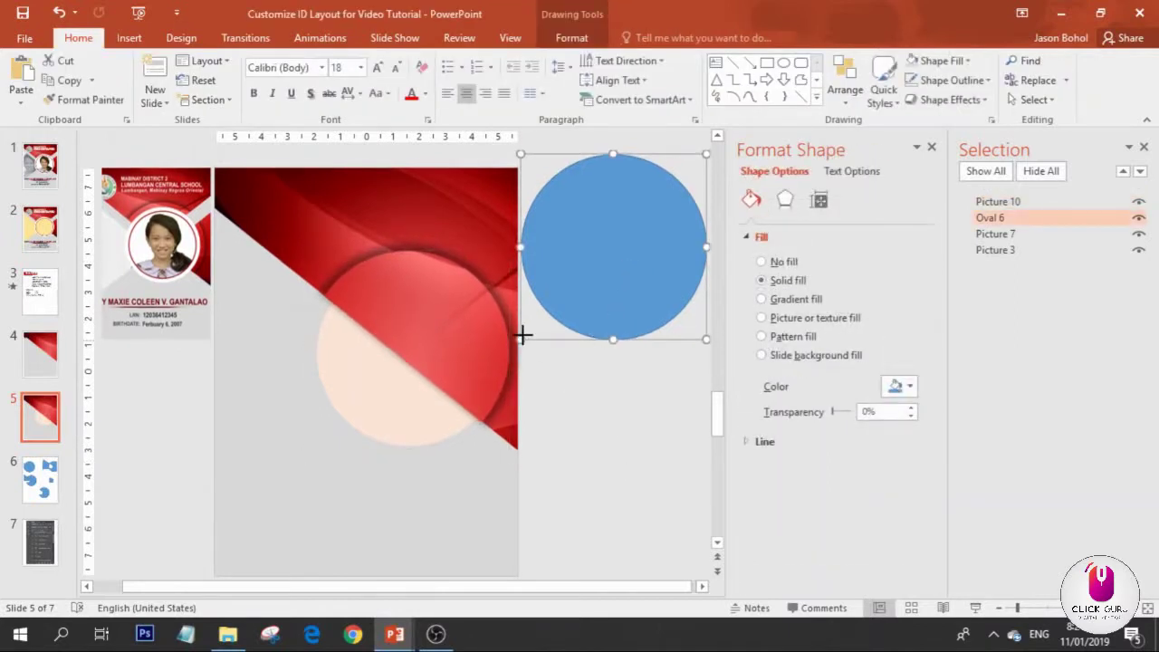
- Centre the blue circle above the red ring, fill it white and remove its outline
left_click_drag(631, 212, 597, 319)
left_click_drag(1043, 217, 1038, 199)
left_click_drag(621, 320, 622, 318)
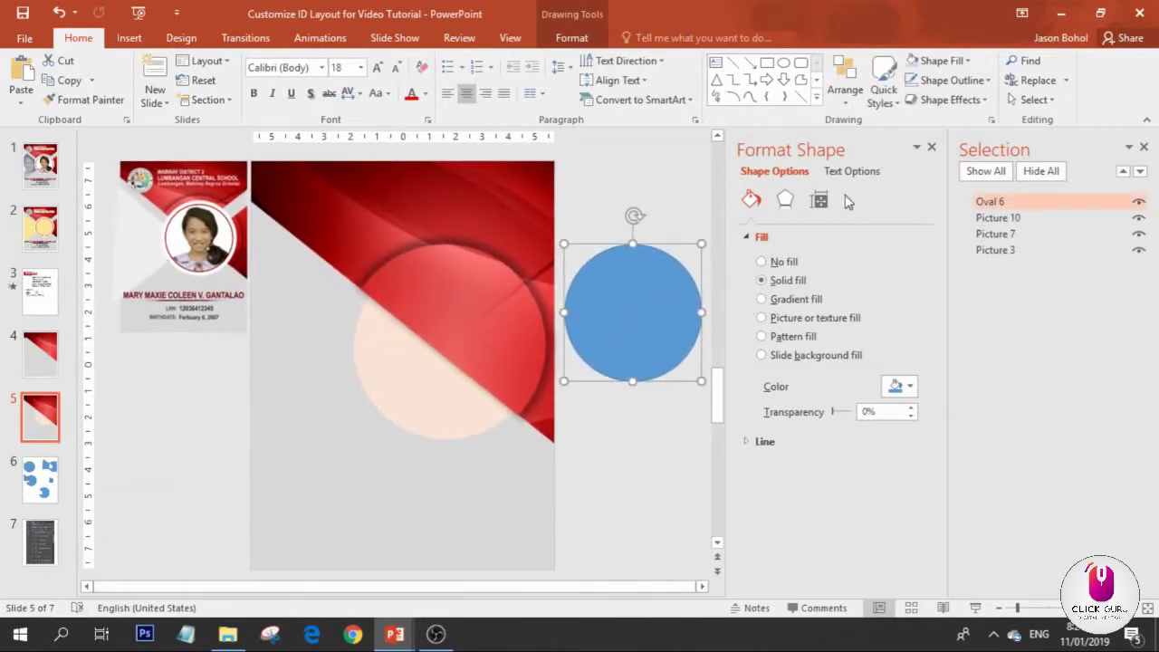
left_click(933, 148)
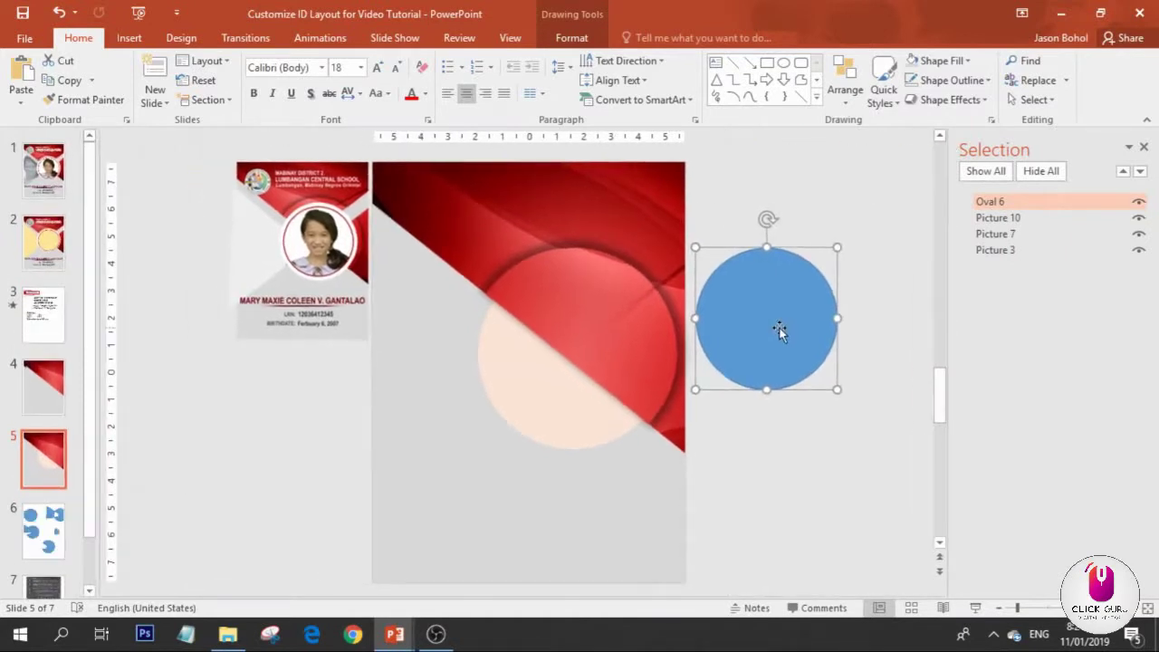
left_click(571, 37)
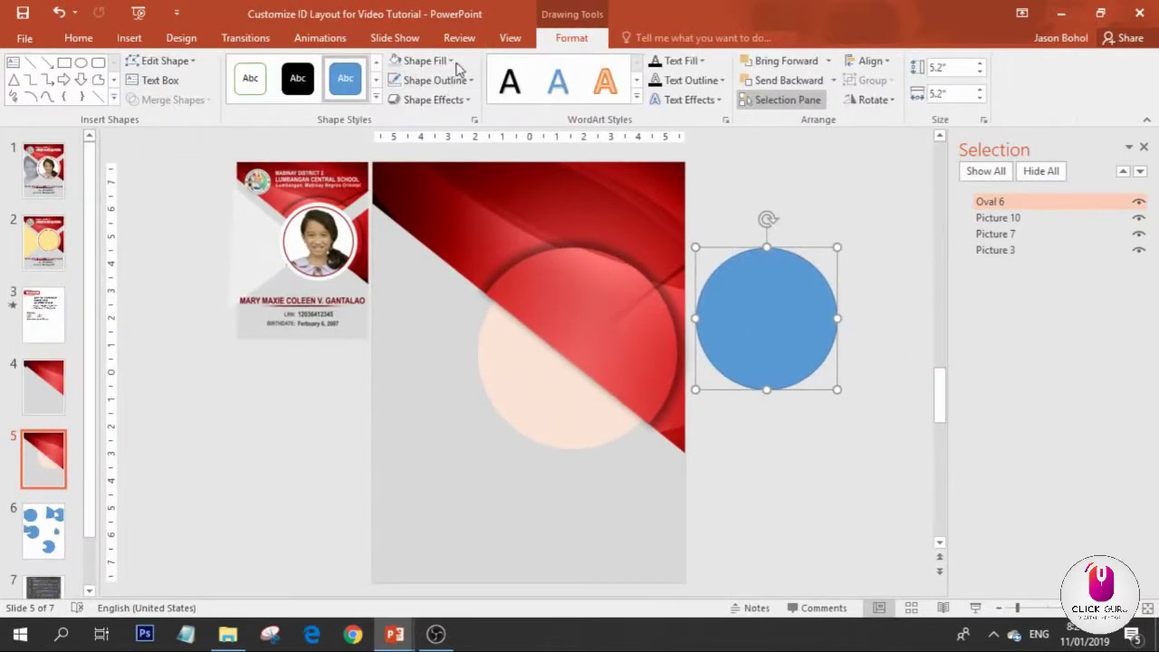
left_click(424, 60)
left_click(394, 98)
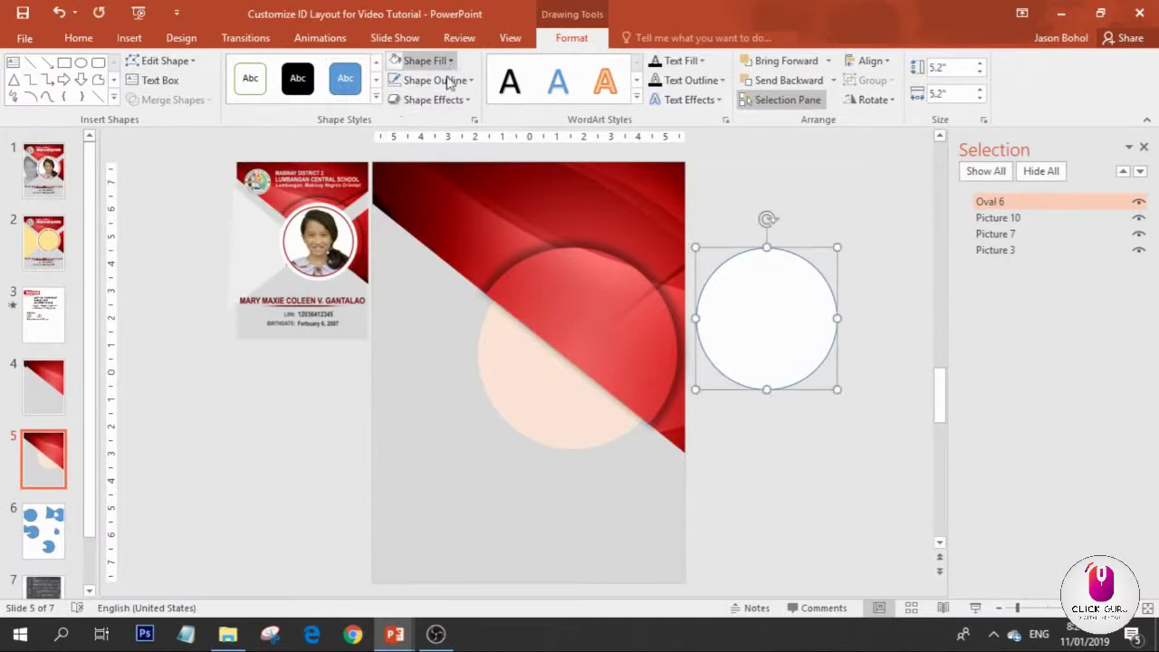
left_click(436, 80)
left_click(426, 263)
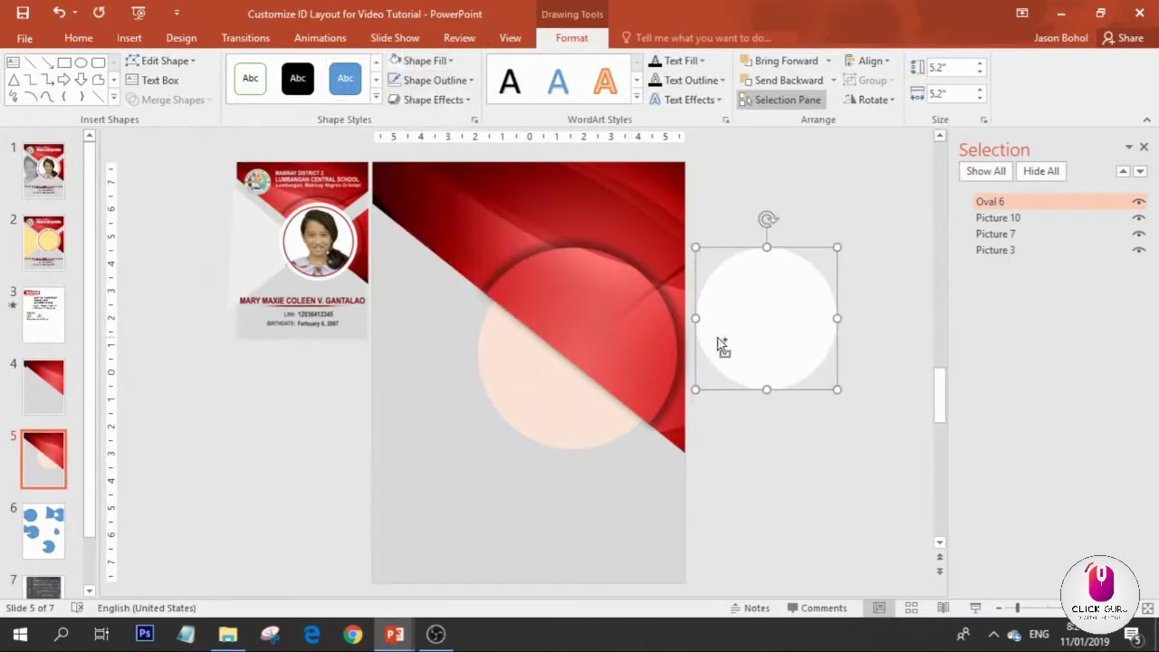
- Duplicate the white circle, enlarge the copy to 7 inches and centre it over the red ring
left_click_drag(725, 342, 562, 344)
left_click_drag(621, 408, 660, 448)
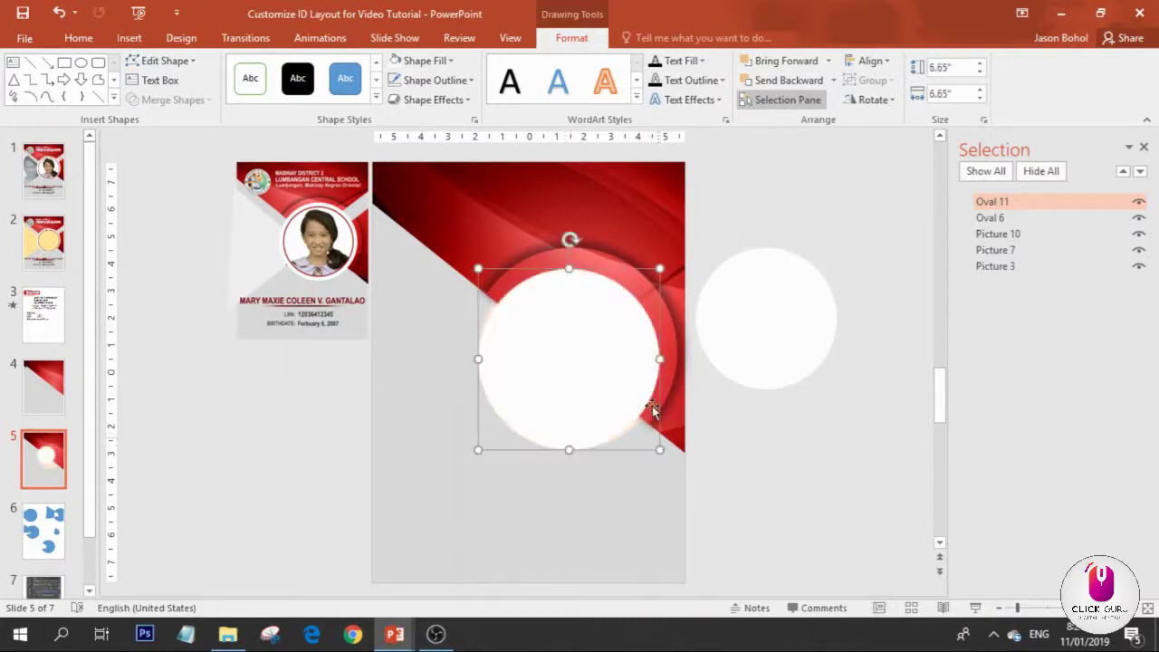
left_click_drag(661, 269, 669, 260)
left_click_drag(641, 358, 640, 354)
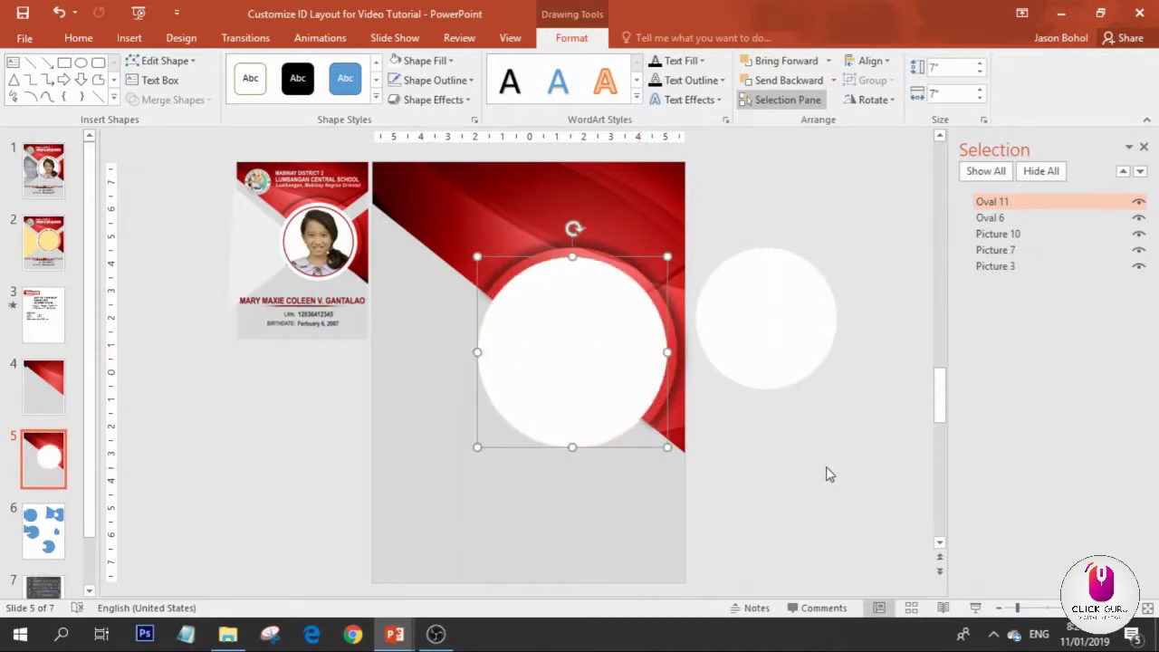
left_click(838, 456)
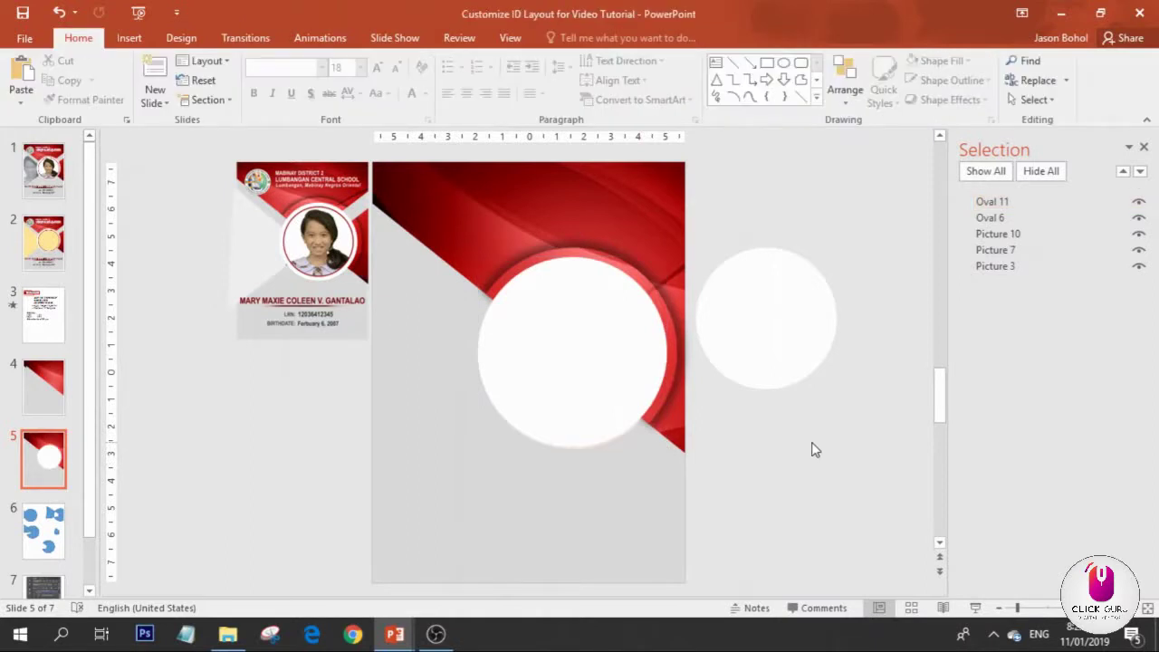
- Copy the white circle, red ring and red background and paste them as one picture
left_click(64, 251)
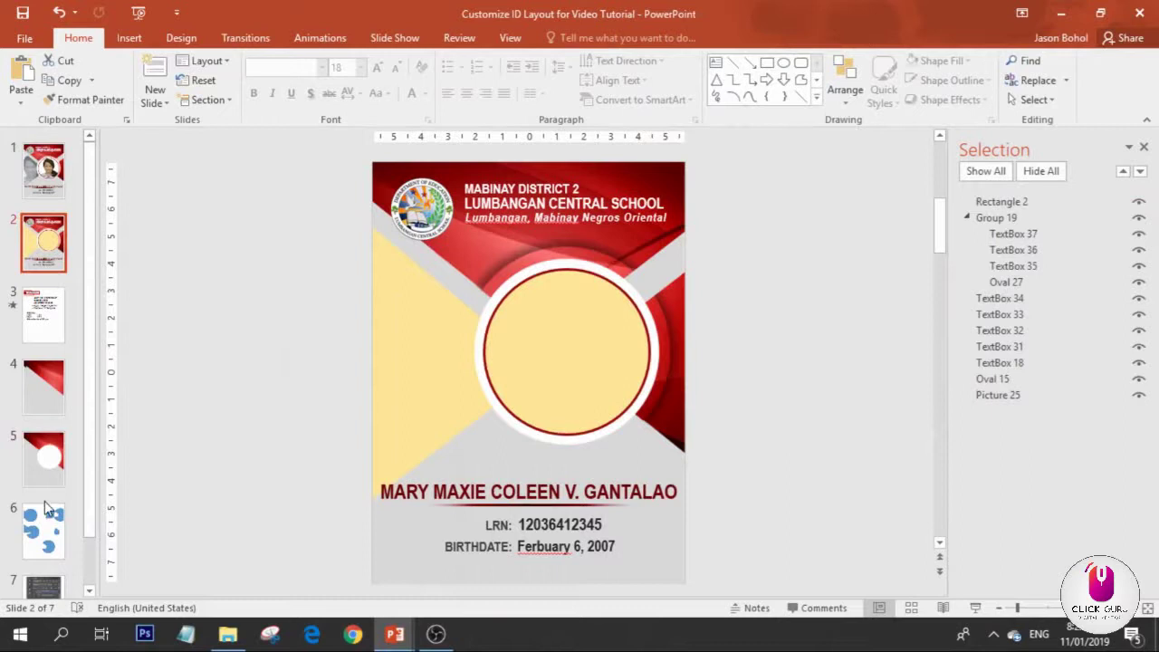
left_click(44, 457)
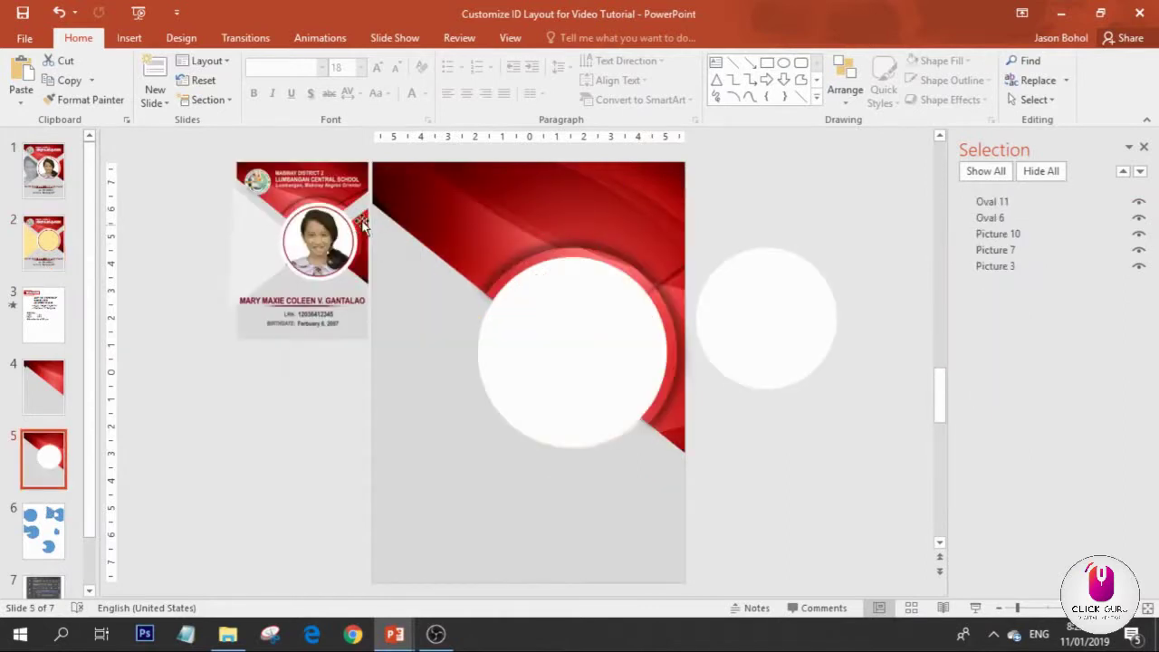
left_click(560, 373)
left_click(617, 266, "shift")
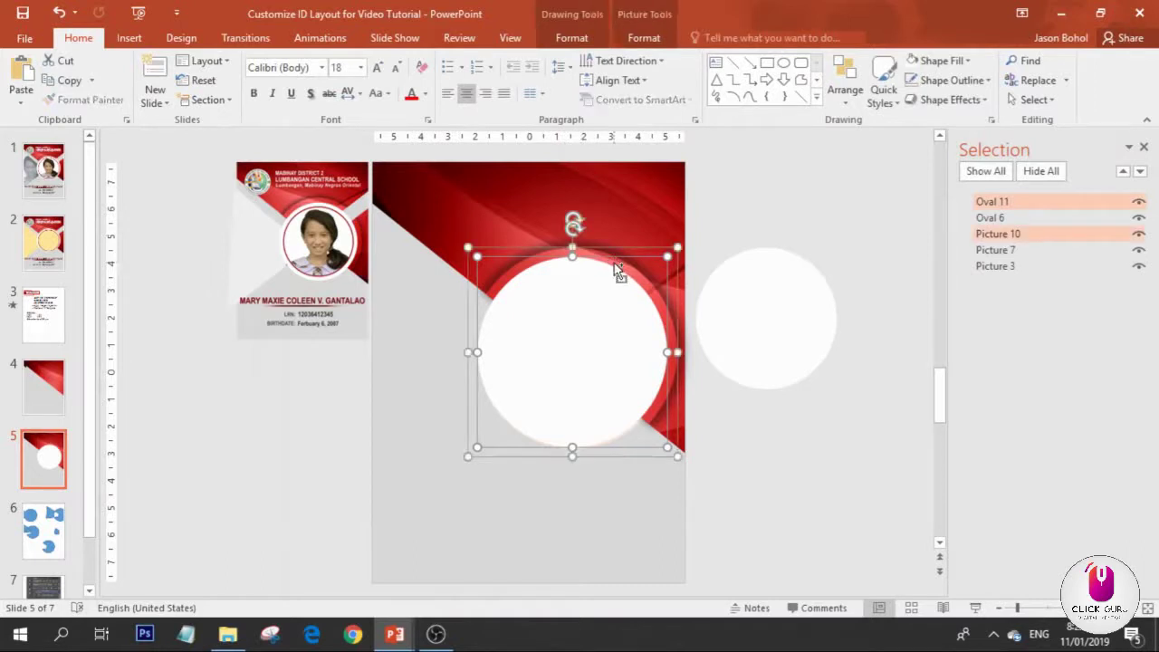
left_click(589, 201, "shift")
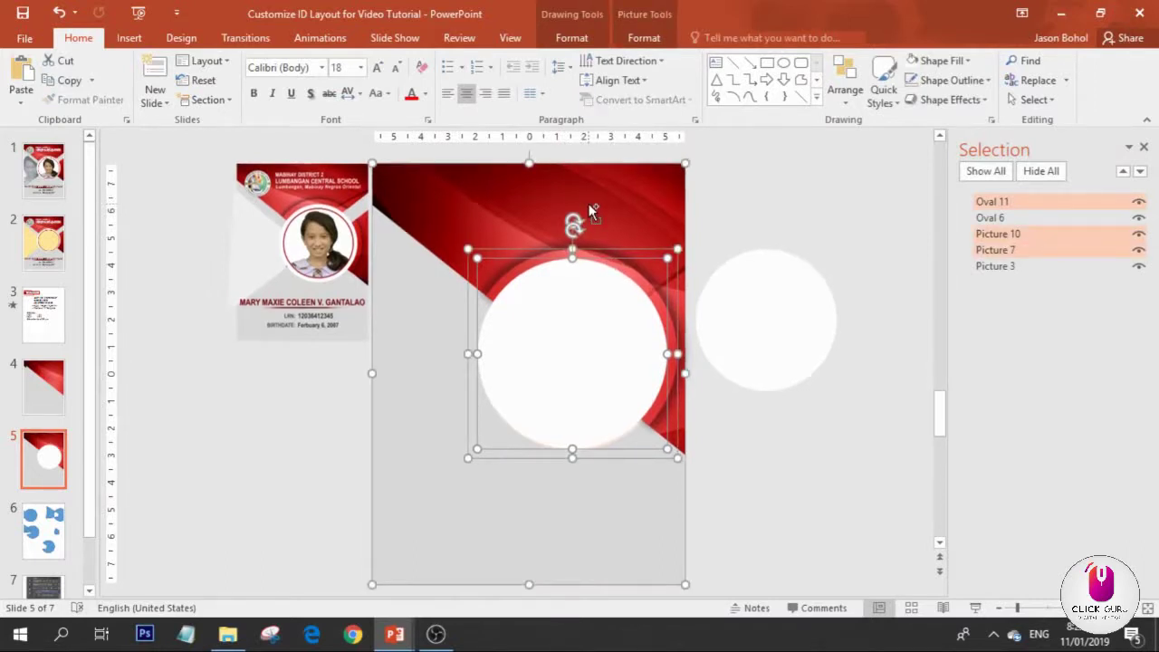
key("ctrl+c")
key("ctrl+v")
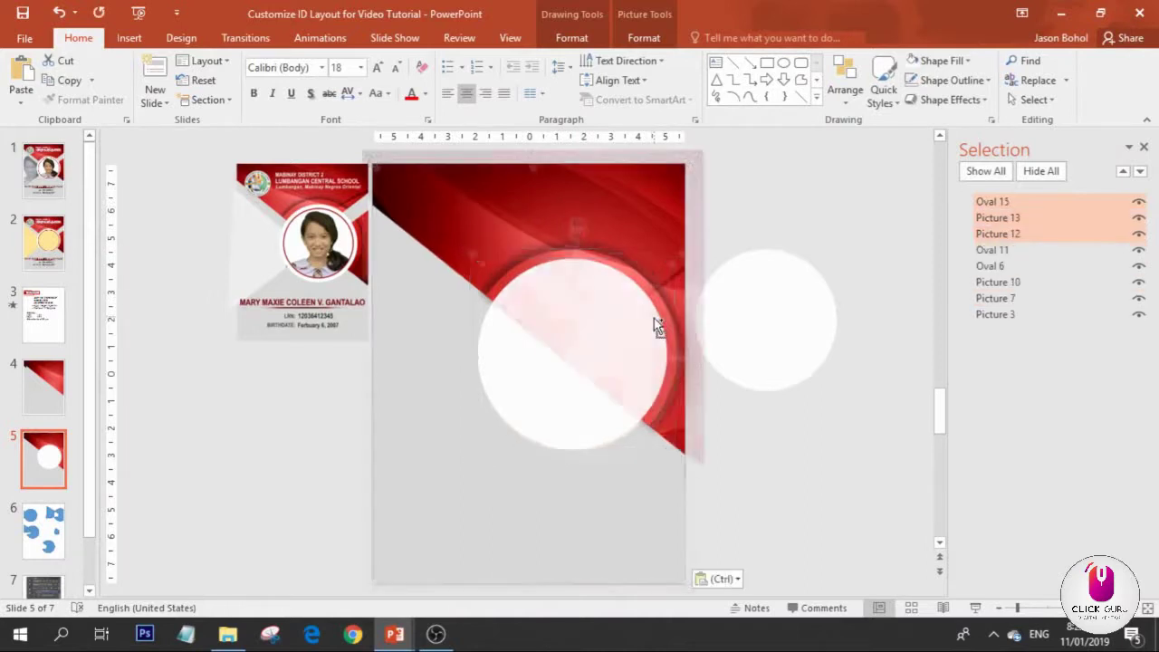
left_click(734, 559)
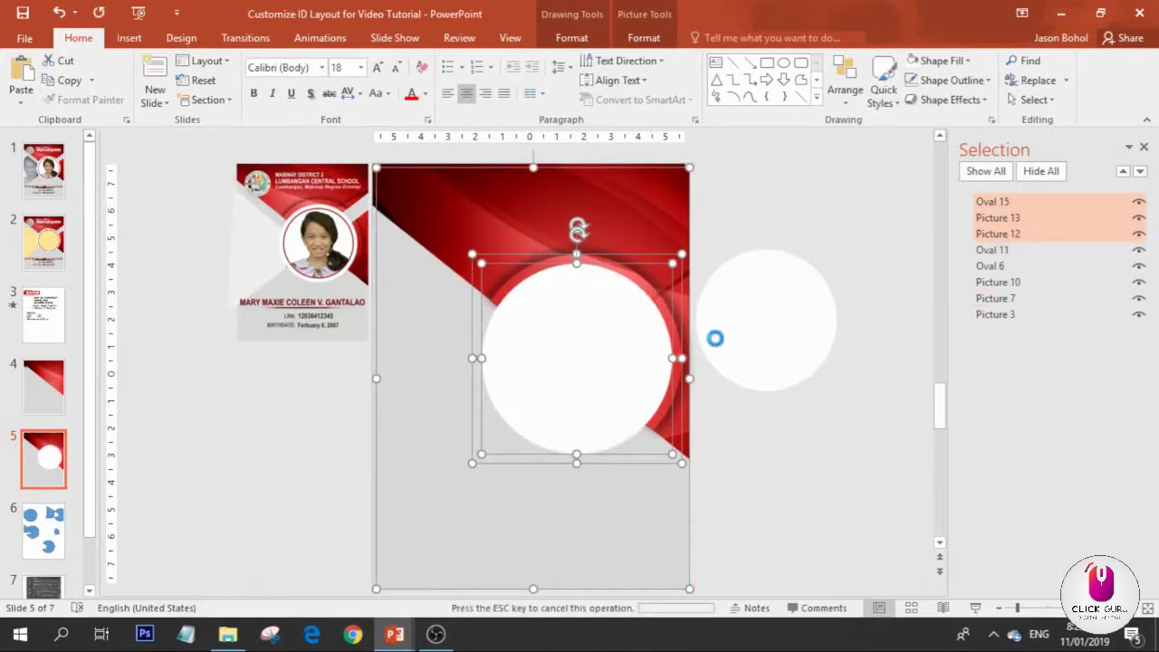
- Duplicate slide 5 as slide 6, keeping only the merged picture by deleting the background, circle and ring
right_click(59, 470)
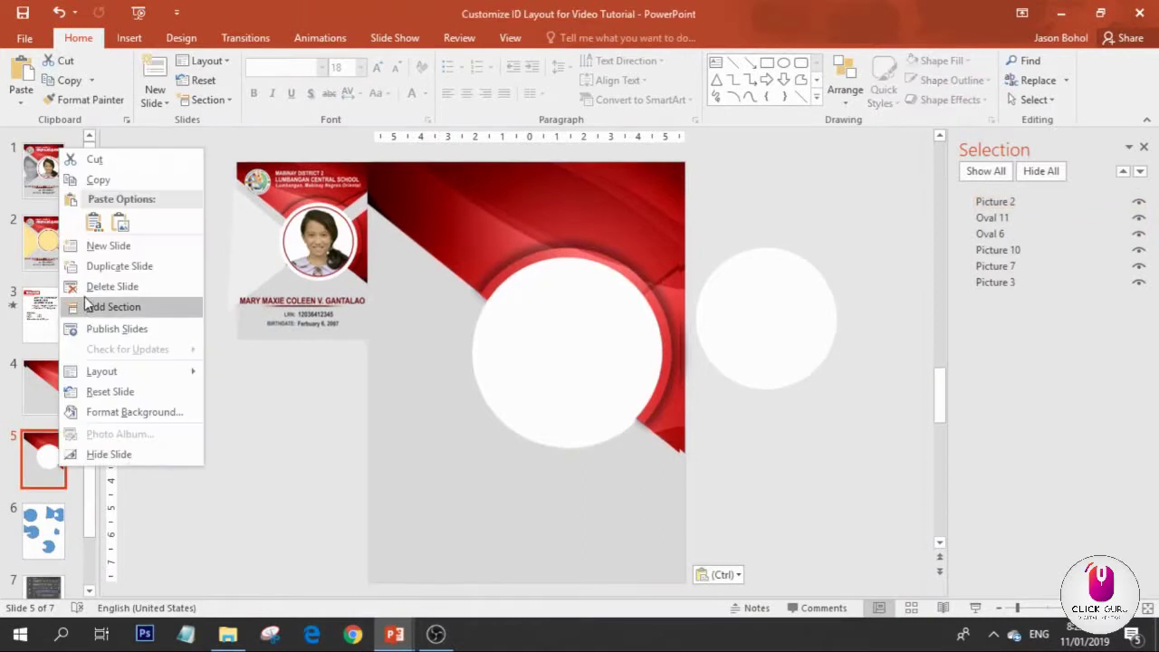
left_click(113, 251)
left_click_drag(543, 254, 385, 449)
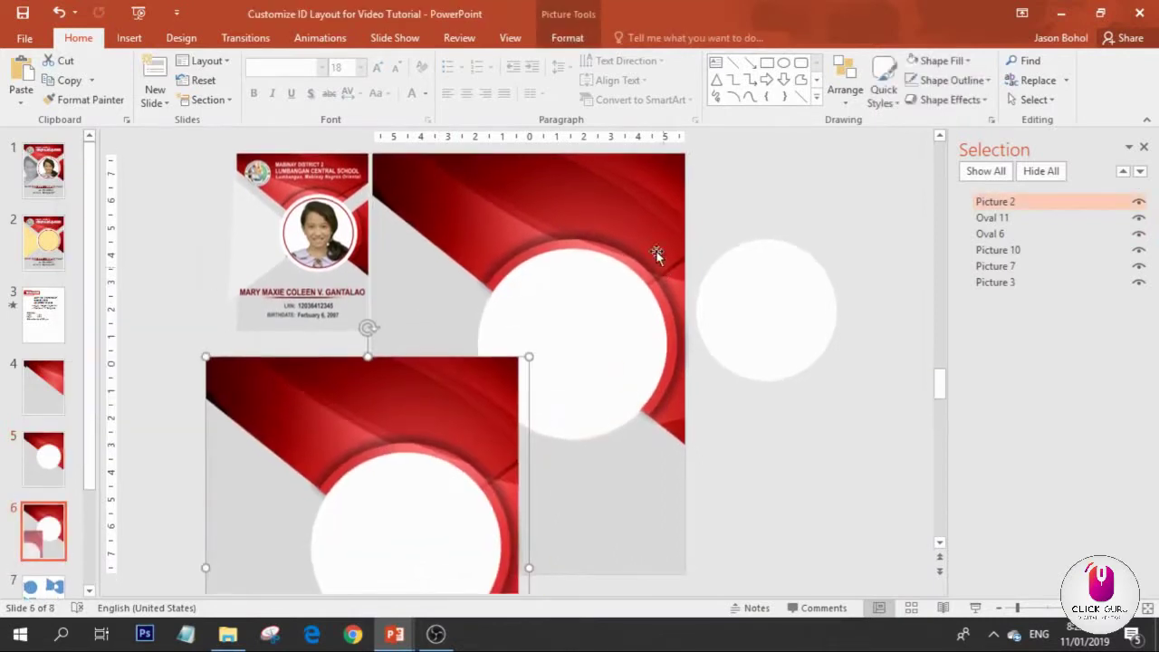
left_click(597, 316)
left_click(605, 314, "shift")
key("Delete")
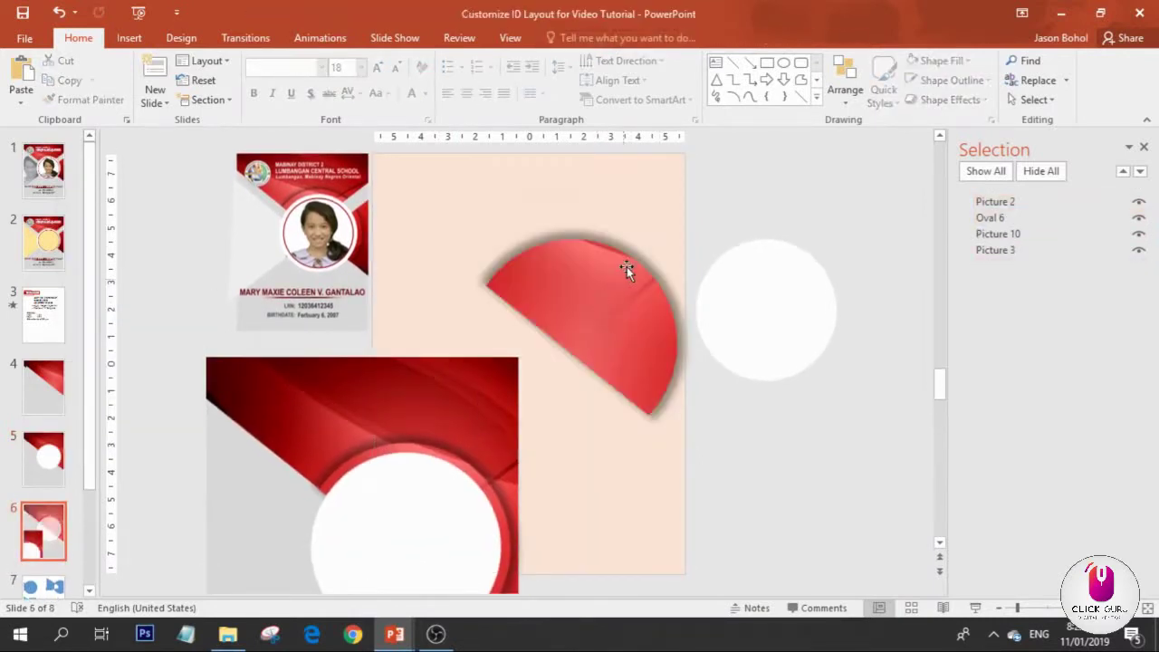
left_click(627, 266)
key("Delete")
left_click_drag(422, 448, 585, 241)
left_click(768, 497)
left_click(659, 436)
left_click(688, 441)
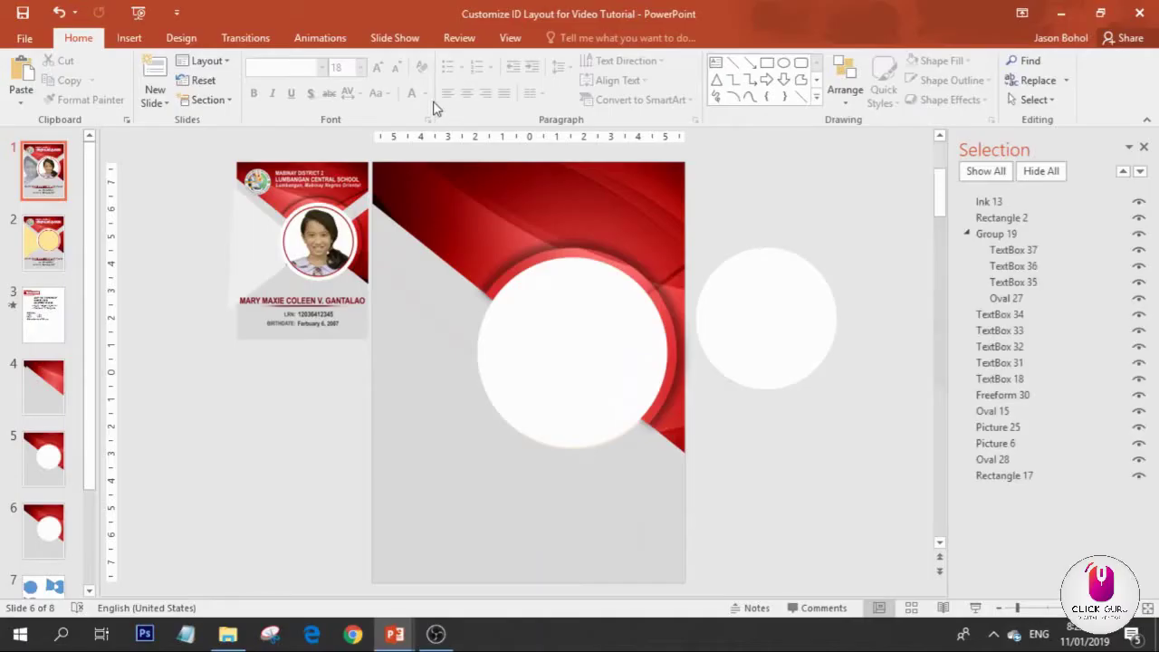
- Pick the rectangle from Insert > Shapes to draw on slide 6
left_click(134, 40)
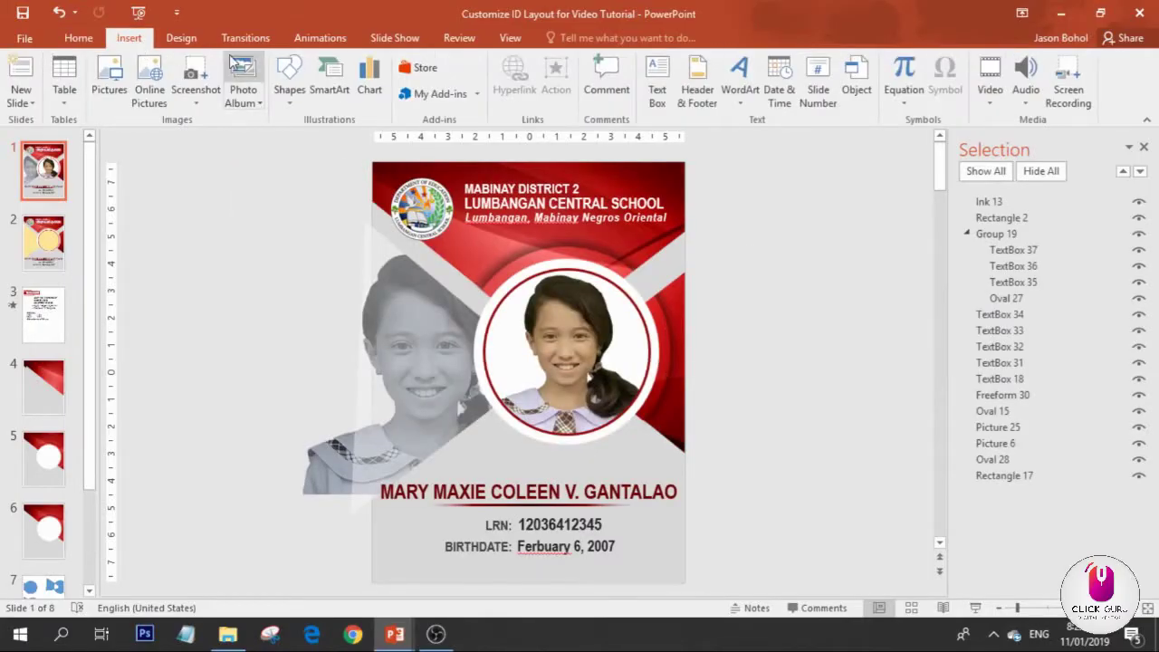
left_click(289, 81)
left_click(339, 139)
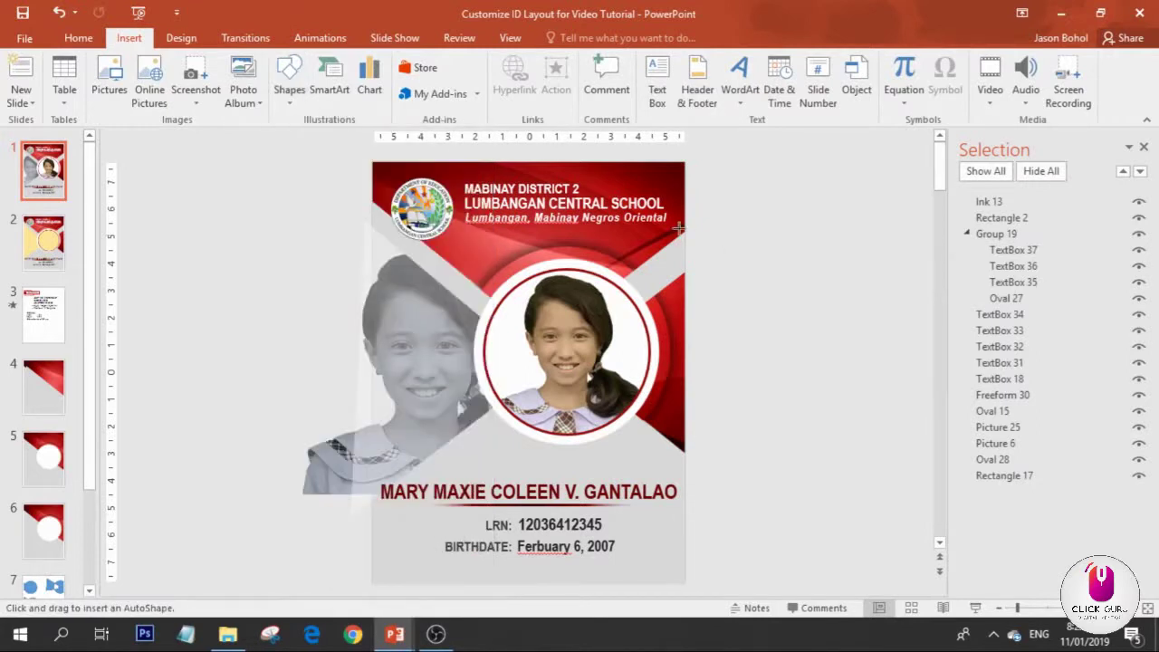
left_click(43, 460)
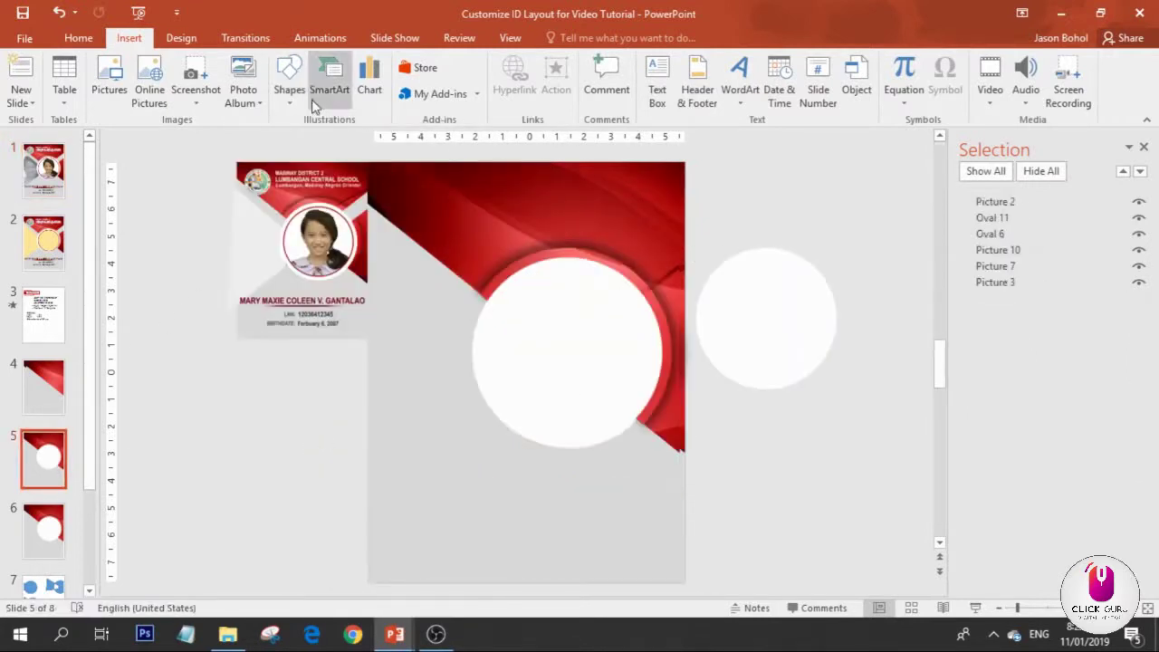
left_click(44, 389)
left_click(44, 532)
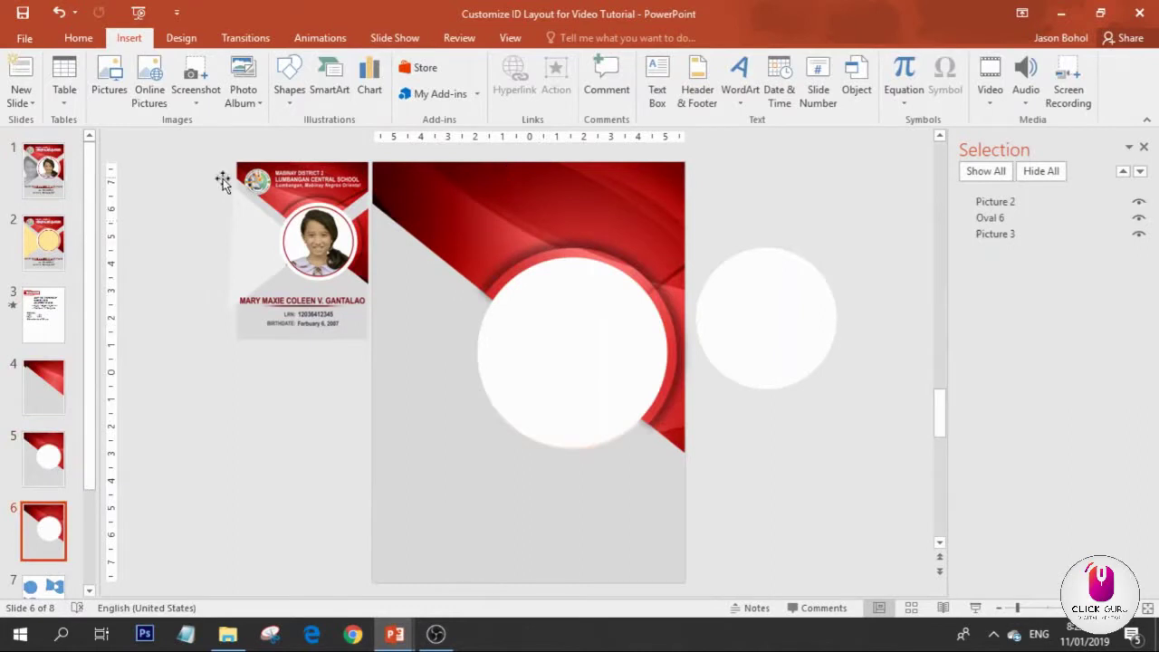
left_click(290, 77)
left_click(342, 140)
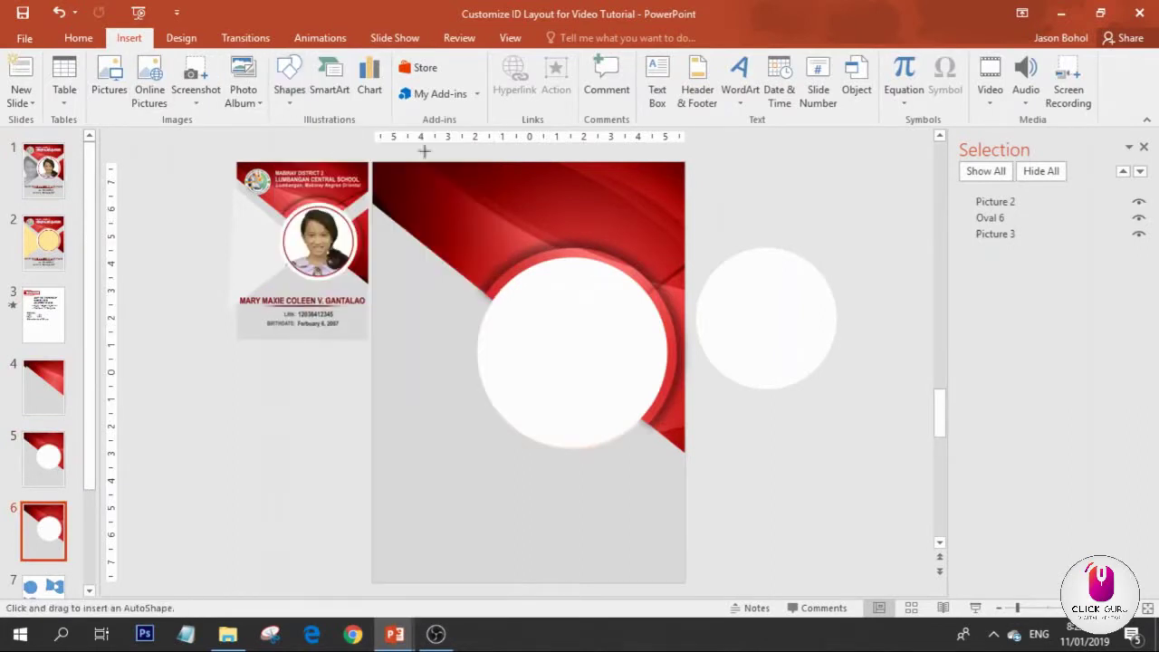
- Draw a long thin rectangle and rotate it to slant diagonally across the card
left_click_drag(673, 270, 563, 224)
left_click_drag(649, 176, 685, 245)
left_click_drag(690, 288, 674, 278)
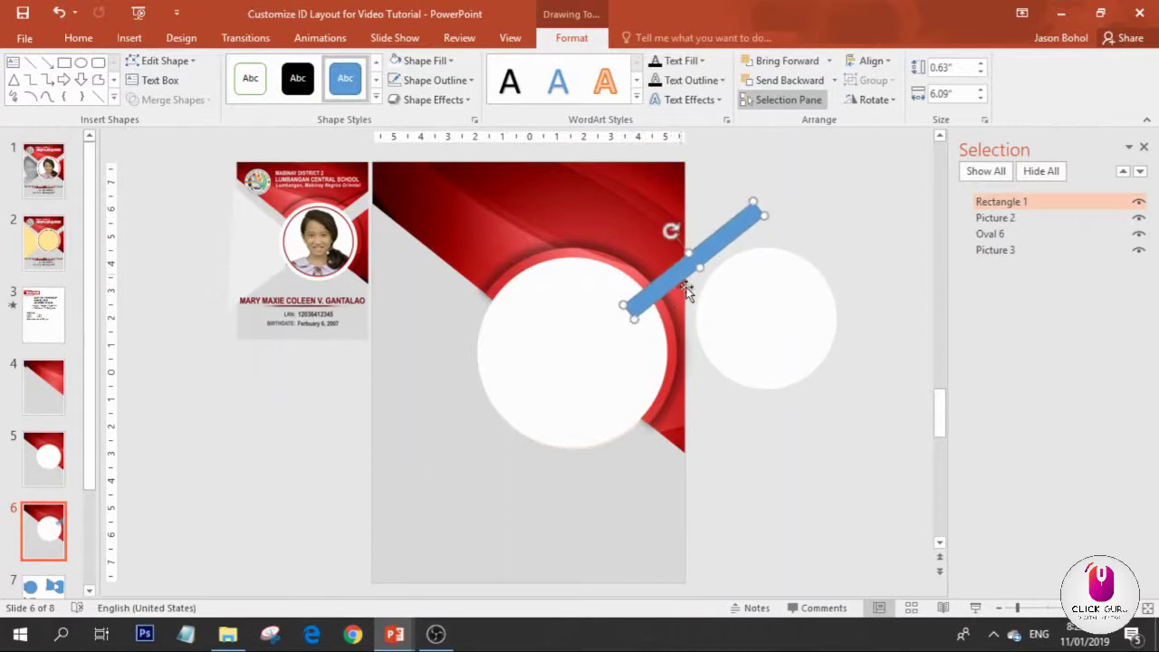
left_click(737, 447)
left_click(677, 277)
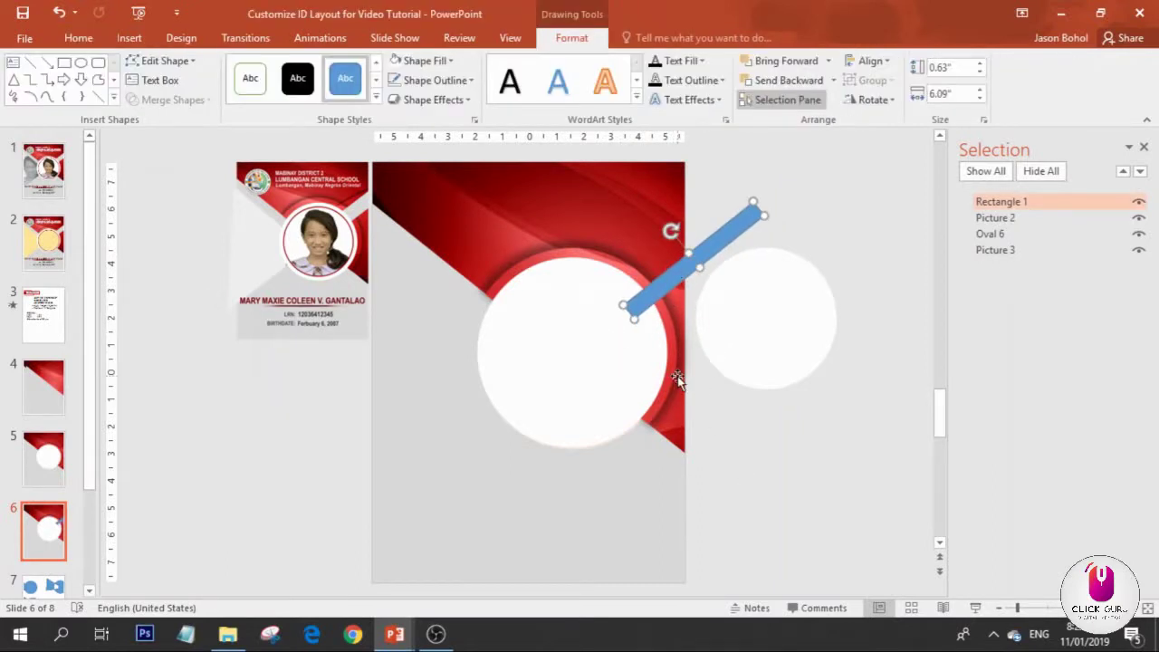
- Subtract the slanted rectangle from the card background picture with Merge Shapes
left_click(644, 383)
left_click(614, 383)
left_click(644, 311)
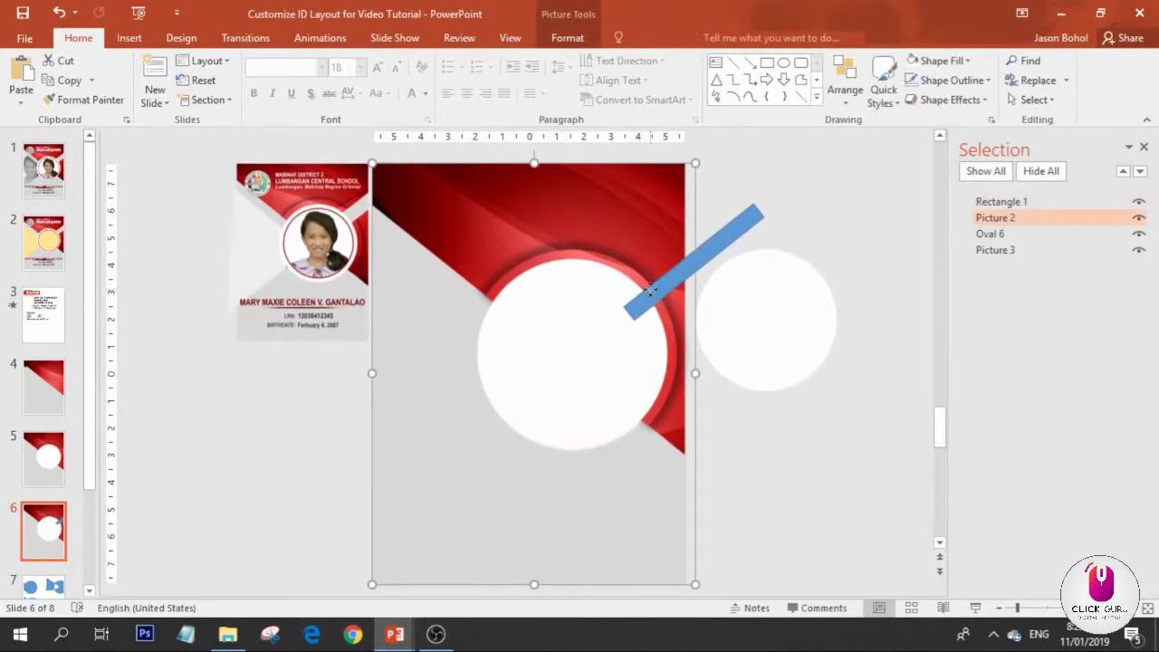
left_click(650, 290, "shift")
left_click(575, 37)
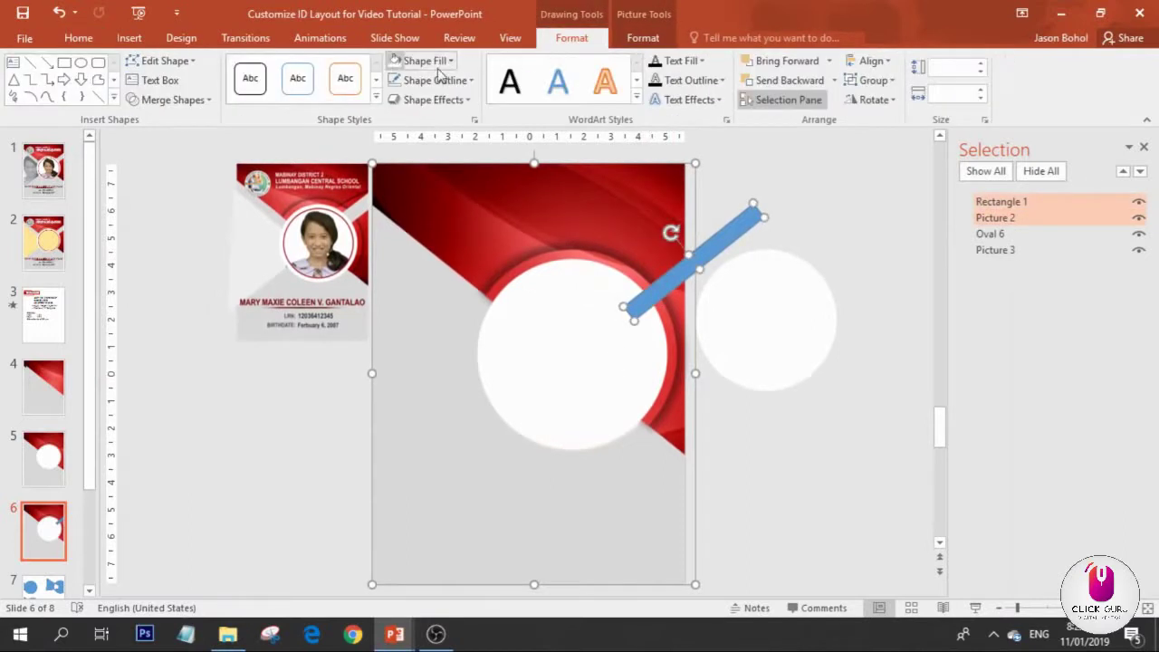
left_click(207, 101)
left_click(150, 206)
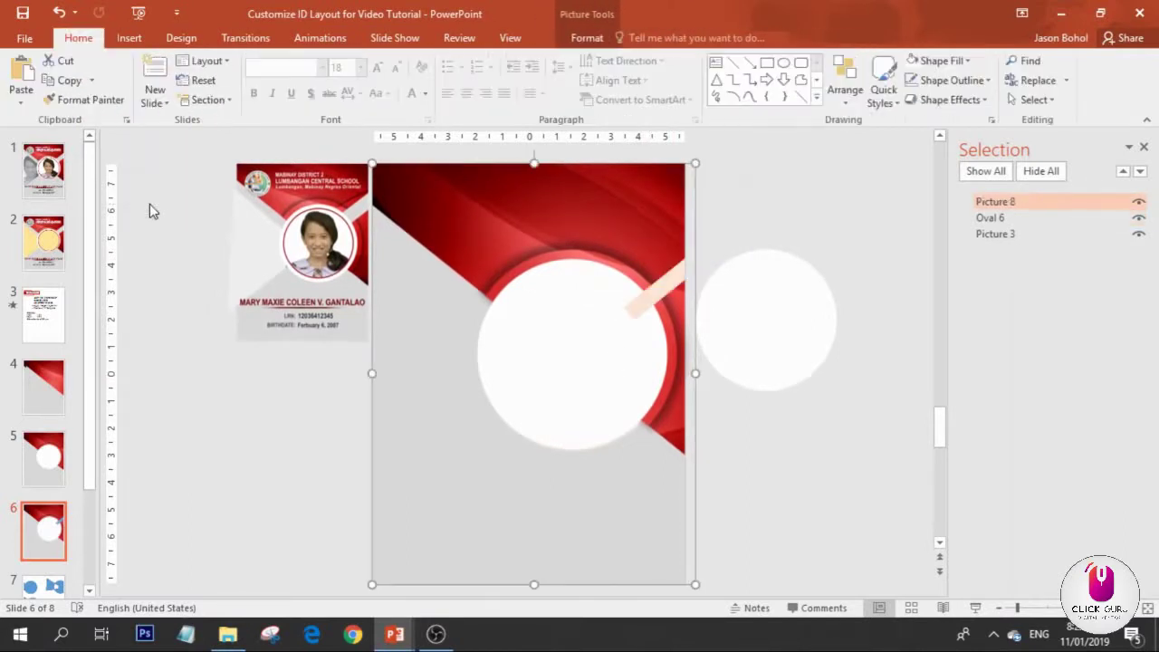
- Bring the white circle in front, move it onto the card's round hole and enlarge it to 6.26 inches
mouse_move(758, 324)
left_mouse_down()
mouse_move(613, 339)
mouse_move(762, 325)
left_mouse_up()
left_click_drag(1074, 221, 1057, 199)
left_click_drag(769, 331, 599, 354)
left_click_drag(521, 412, 494, 435)
left_click_drag(575, 383, 574, 376)
left_click_drag(498, 431, 495, 436)
left_click(798, 355)
left_click(640, 331)
left_click(788, 312)
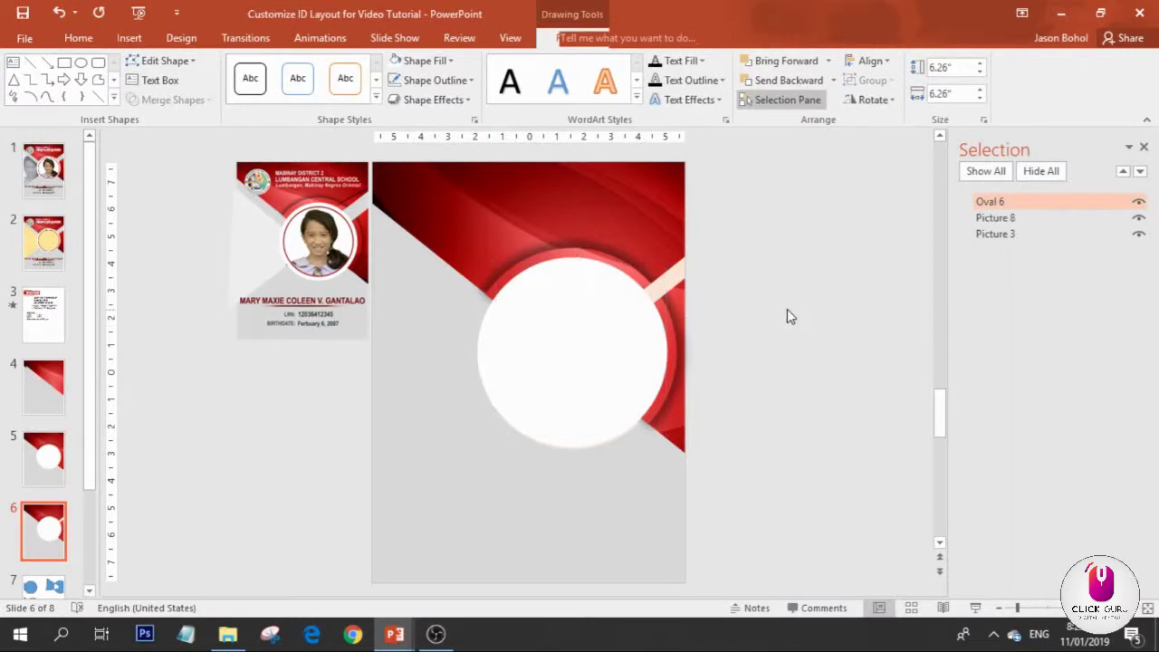
- Paste the circle and background as one picture, delete the originals and move it onto the slide
left_click(628, 226)
left_click(607, 359, "shift")
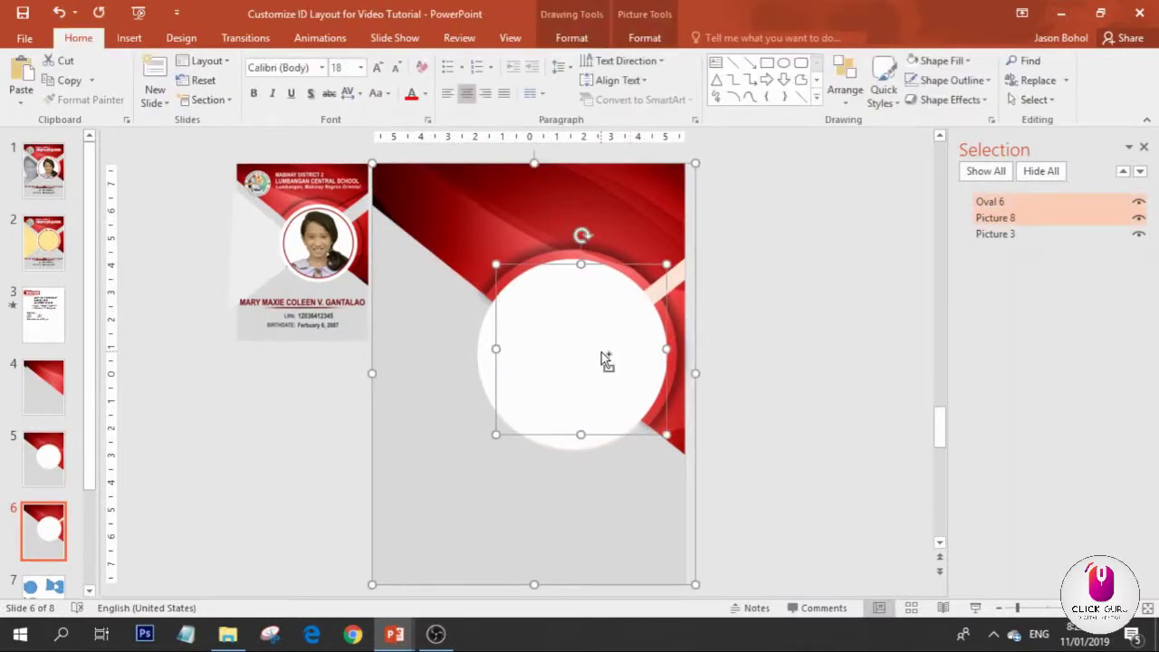
key("ctrl+c")
key("ctrl+v")
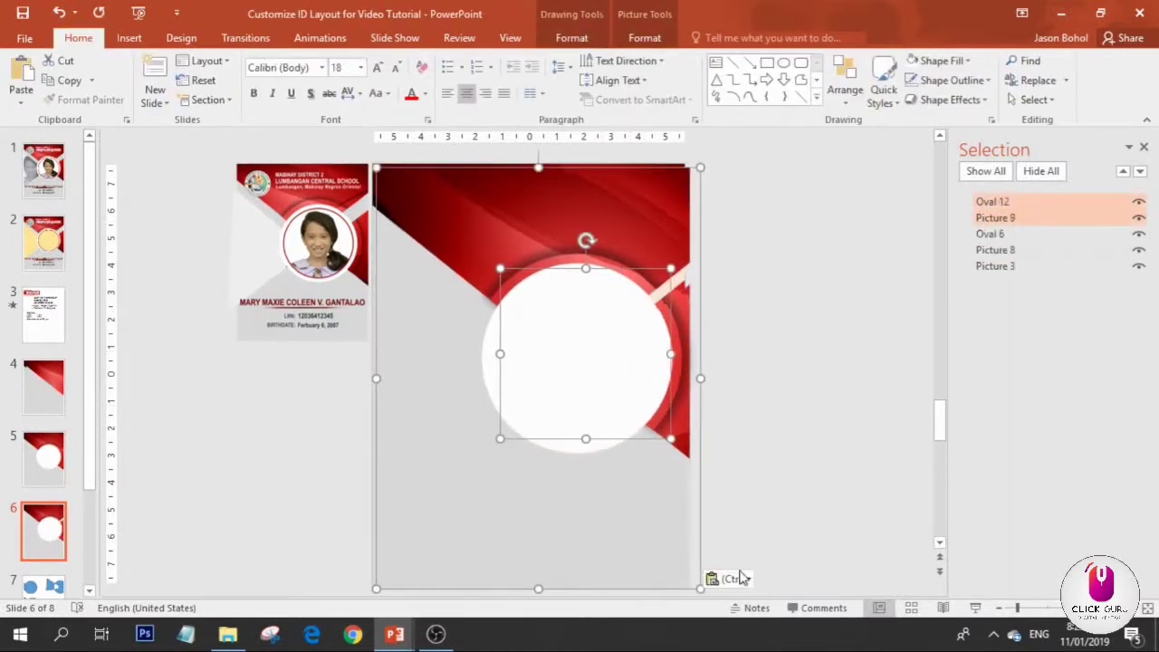
left_click(740, 578)
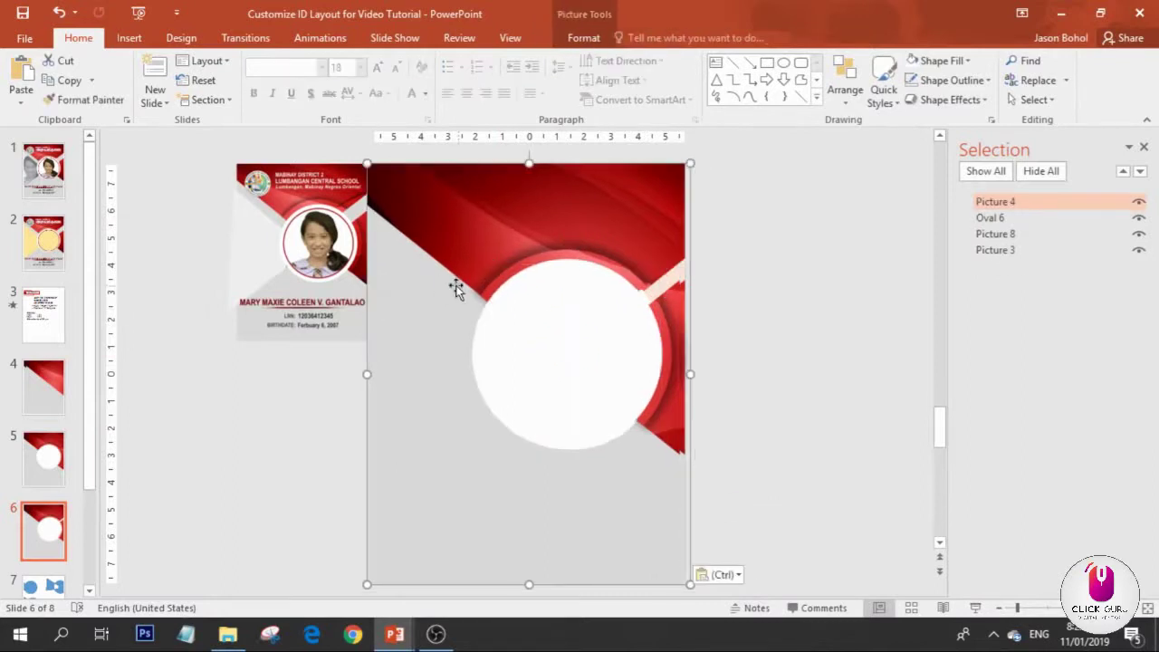
left_click_drag(456, 284, 798, 348)
left_click(491, 313)
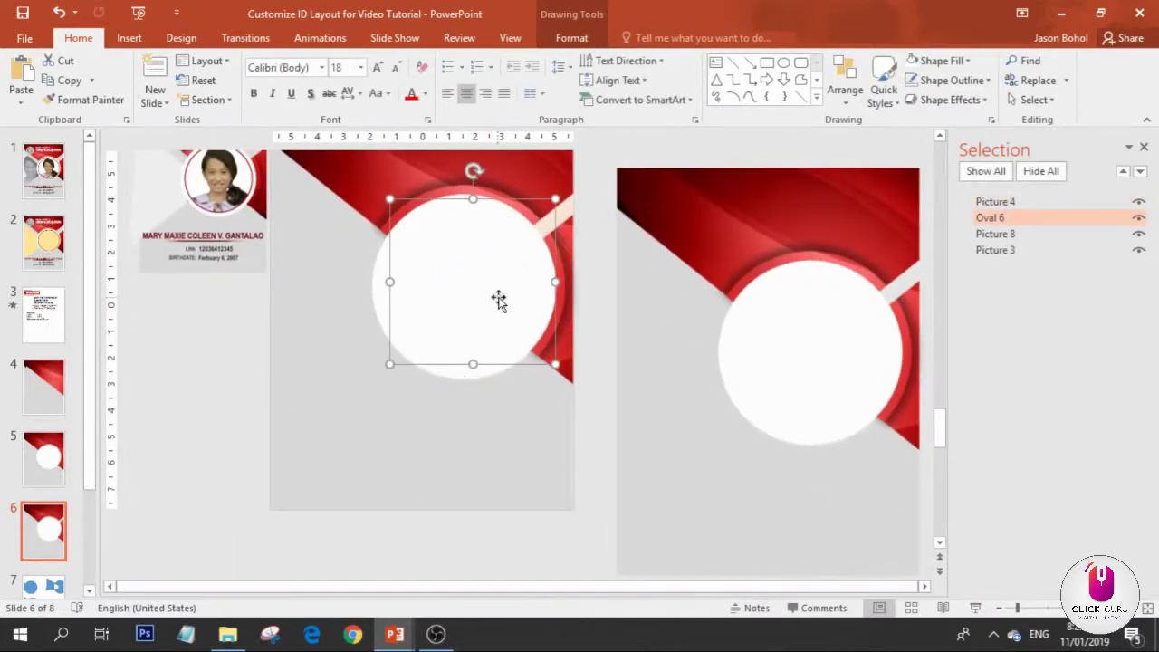
key("Delete")
left_click(489, 256)
key("Delete")
left_click_drag(706, 281, 541, 322)
scroll(634, 313, "up", 3)
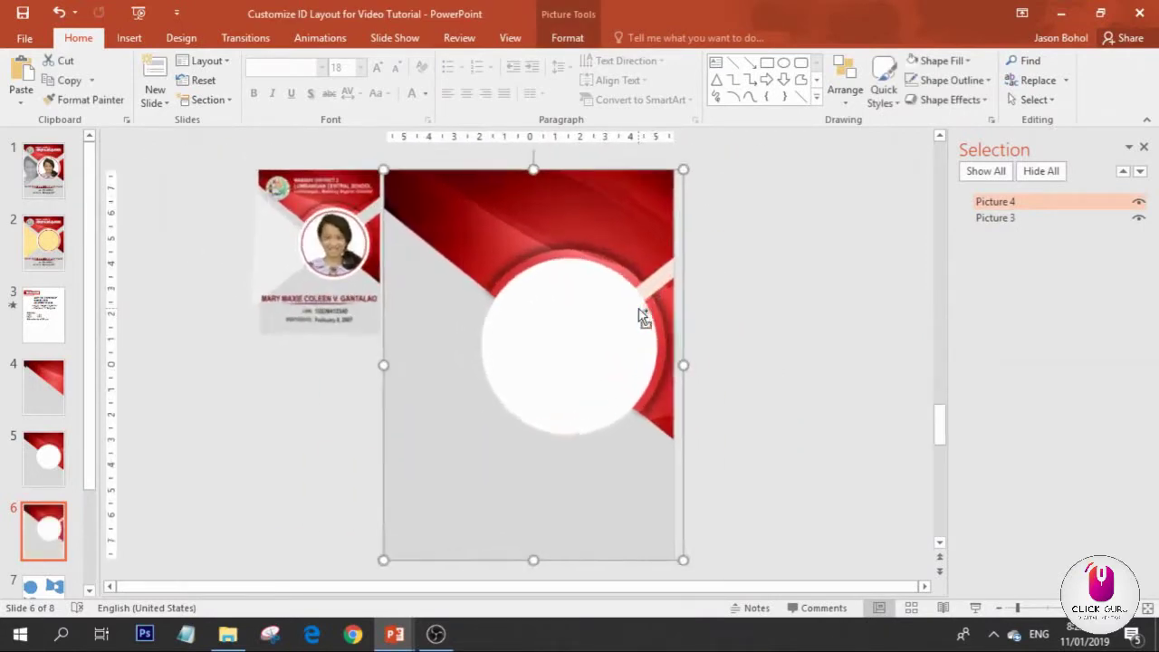
scroll(588, 306, "down", 2)
- Align Picture 4 with slide 6, then paste slide 5's white circle left of the card
left_click_drag(546, 303, 521, 286)
left_click(736, 297)
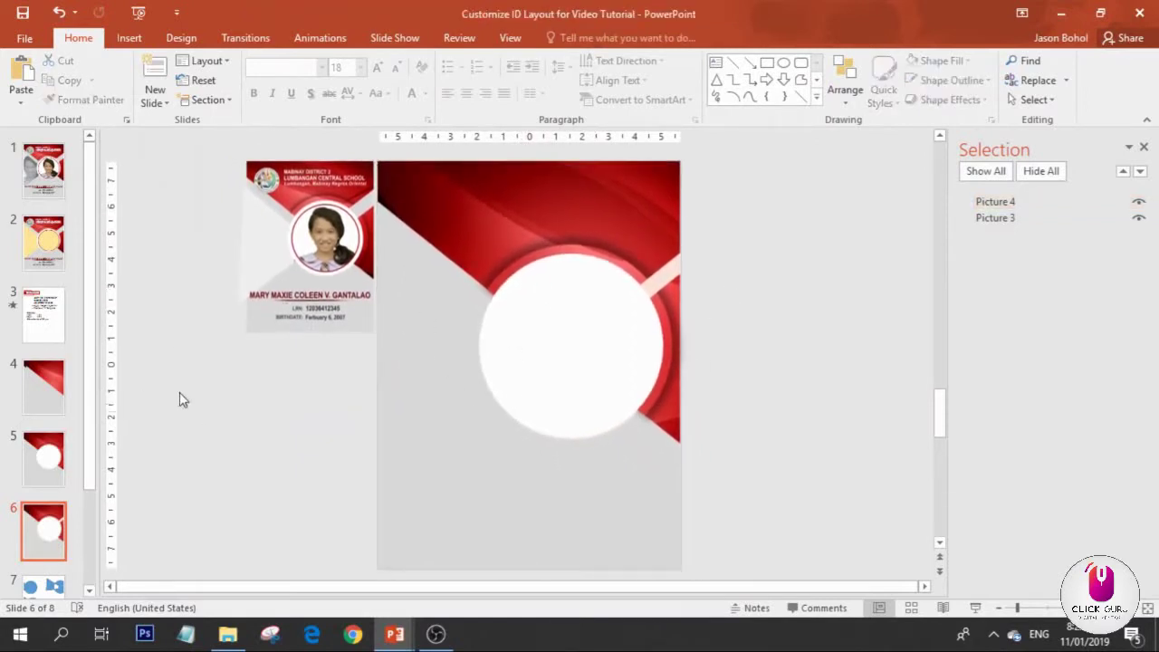
left_click(44, 459)
left_click(512, 380)
left_click(753, 335)
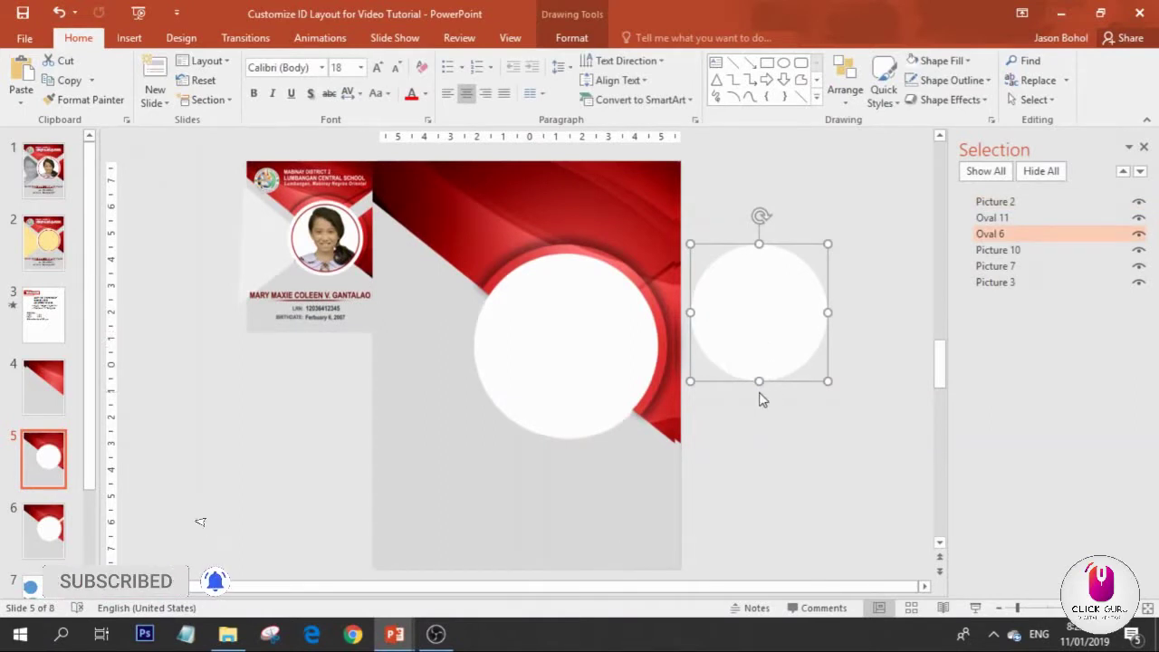
scroll(681, 351, "down", 2)
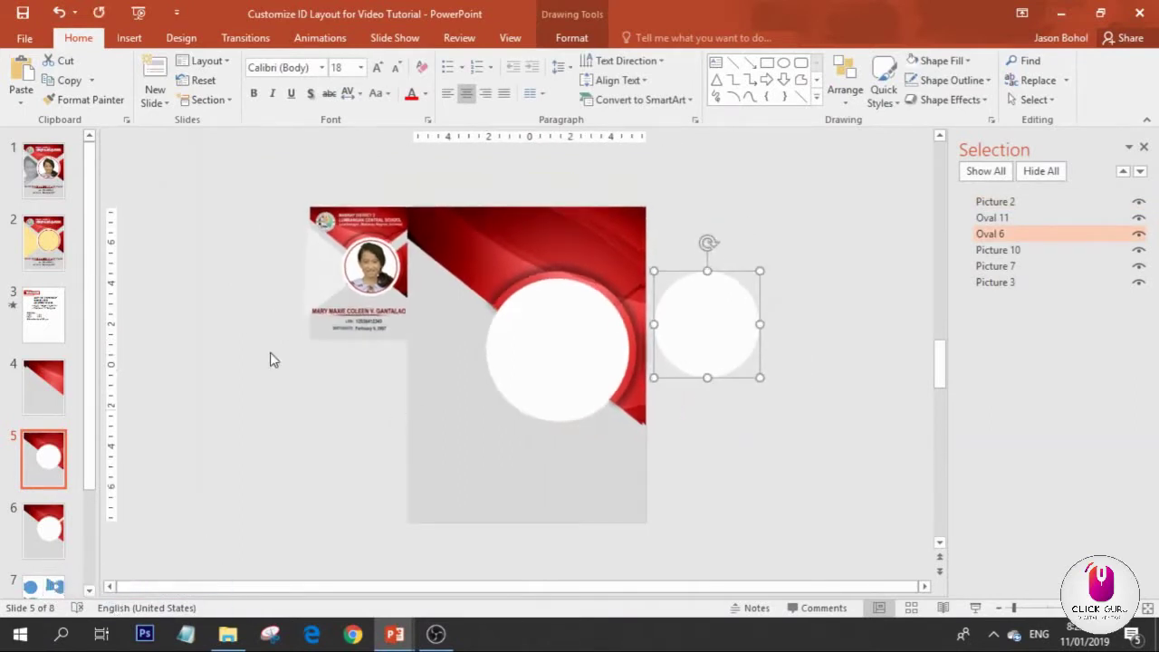
left_click(46, 543)
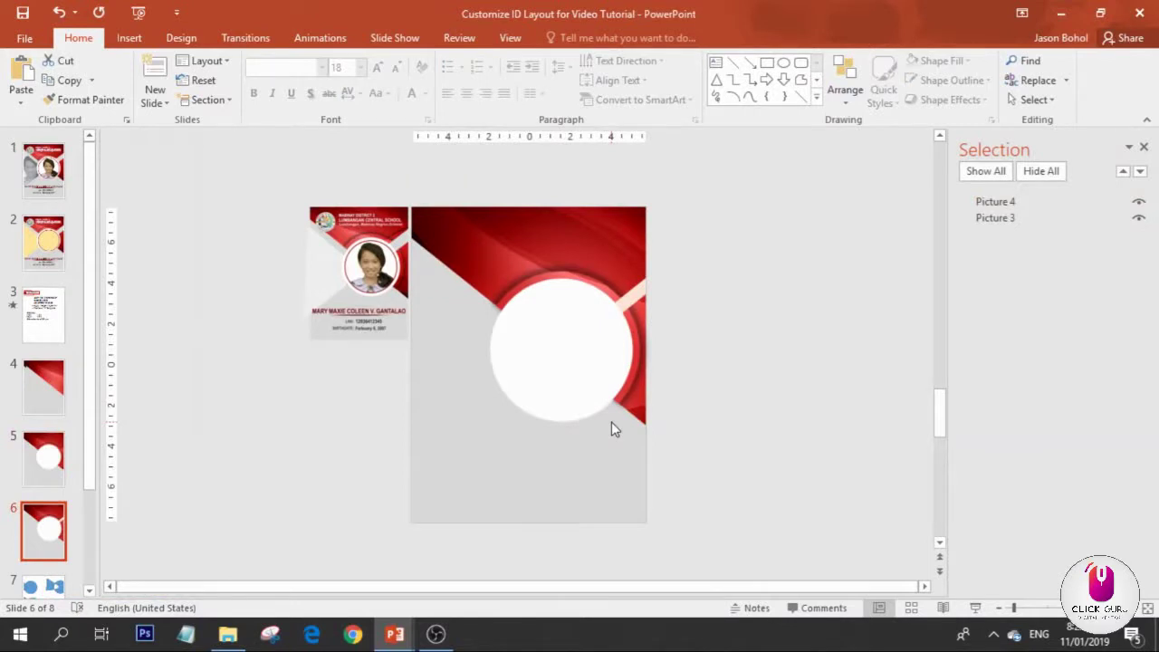
key("ctrl+v")
left_click_drag(714, 344, 321, 438)
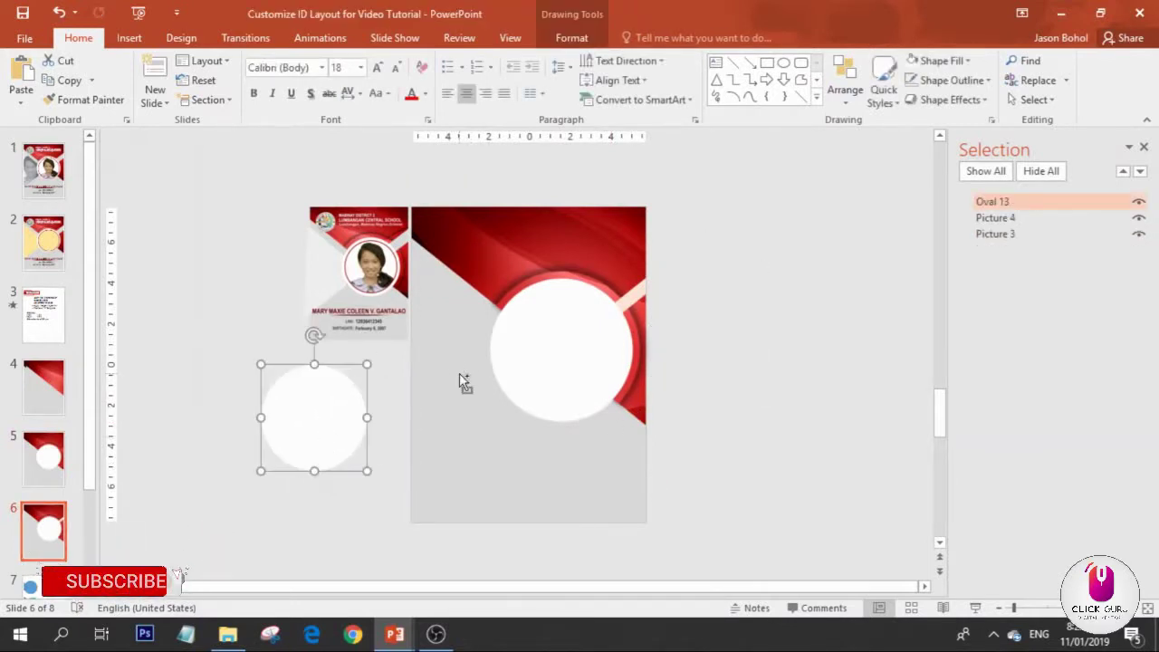
scroll(460, 378, "up", 2)
- Draw a closed freeform triangle over the card's left part, its point reaching the photo's edge
left_click(129, 37)
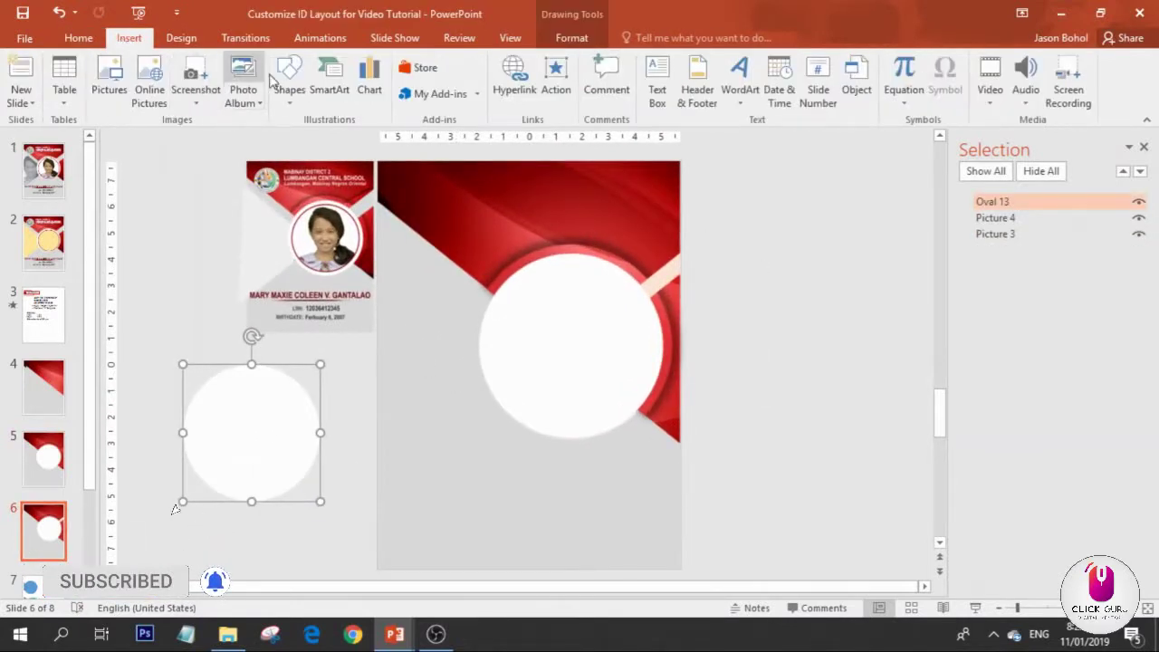
left_click(290, 81)
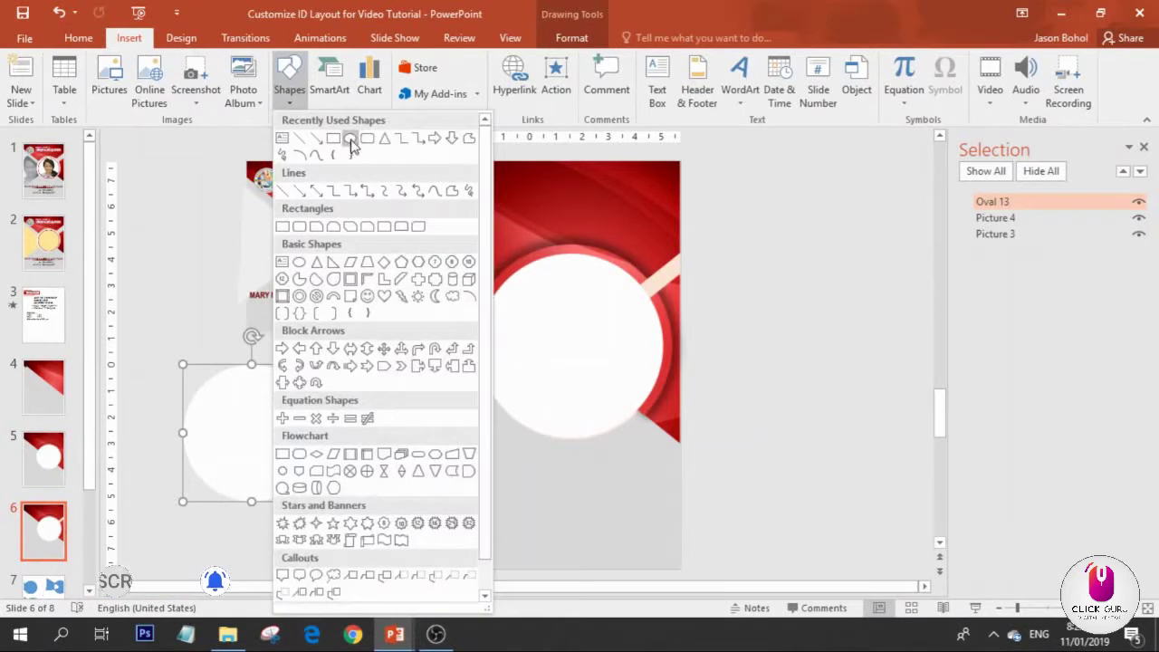
left_click(453, 193)
mouse_move(368, 233)
left_mouse_down()
mouse_move(522, 341)
mouse_move(503, 344)
left_mouse_up()
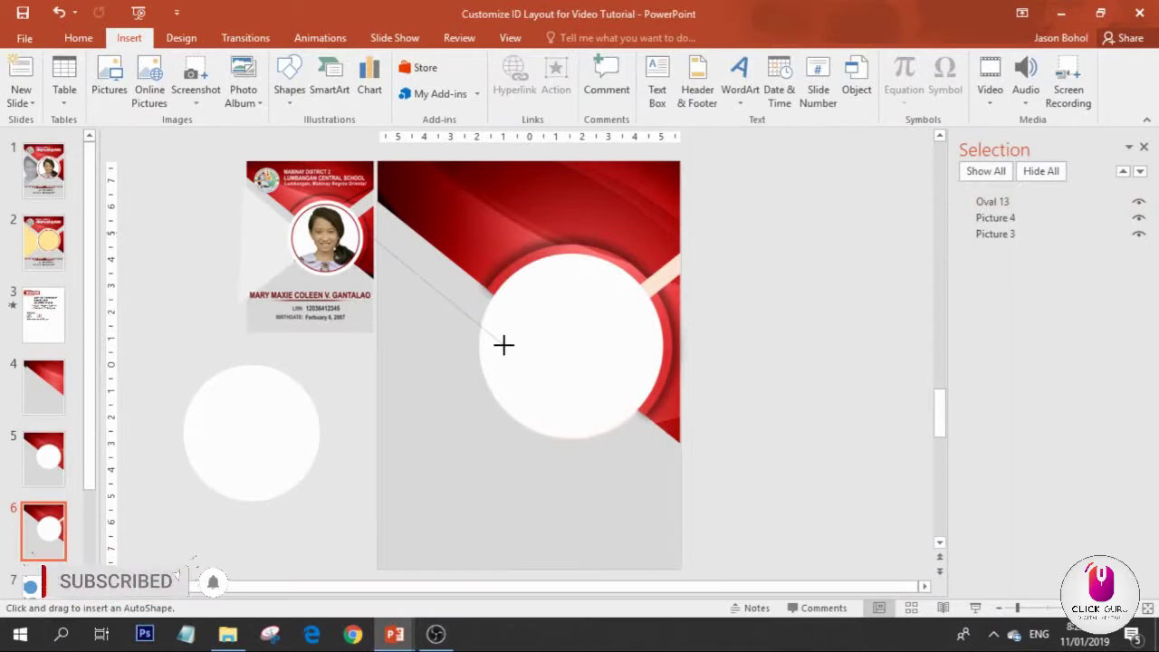
left_click(510, 399)
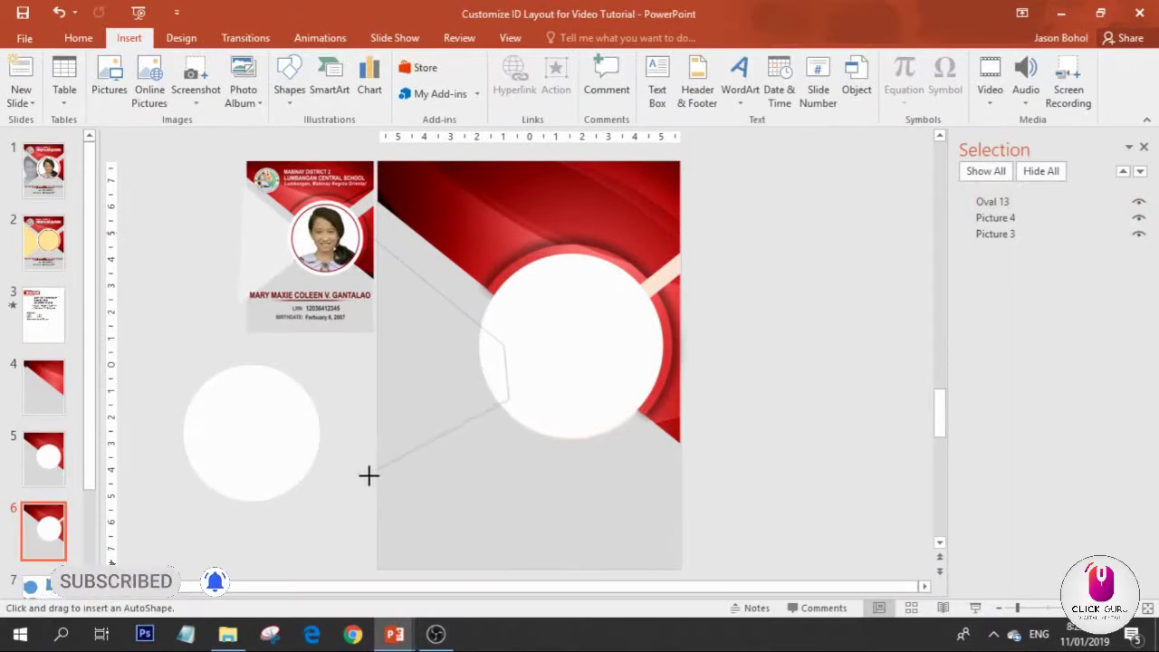
left_click(350, 479)
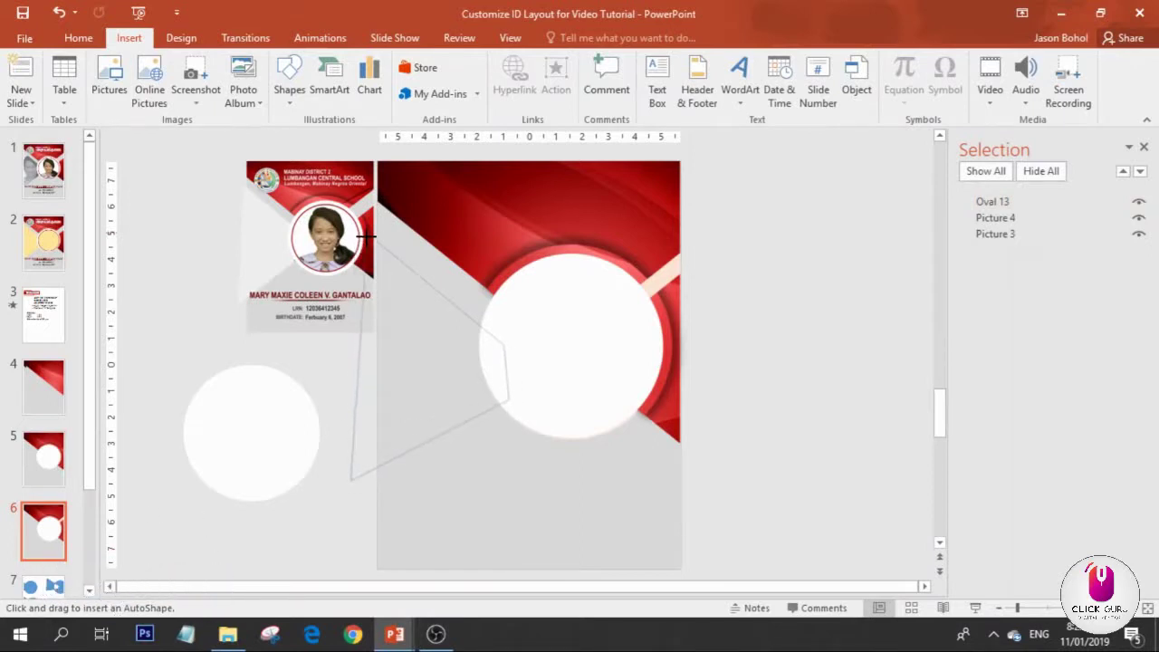
left_click(365, 236)
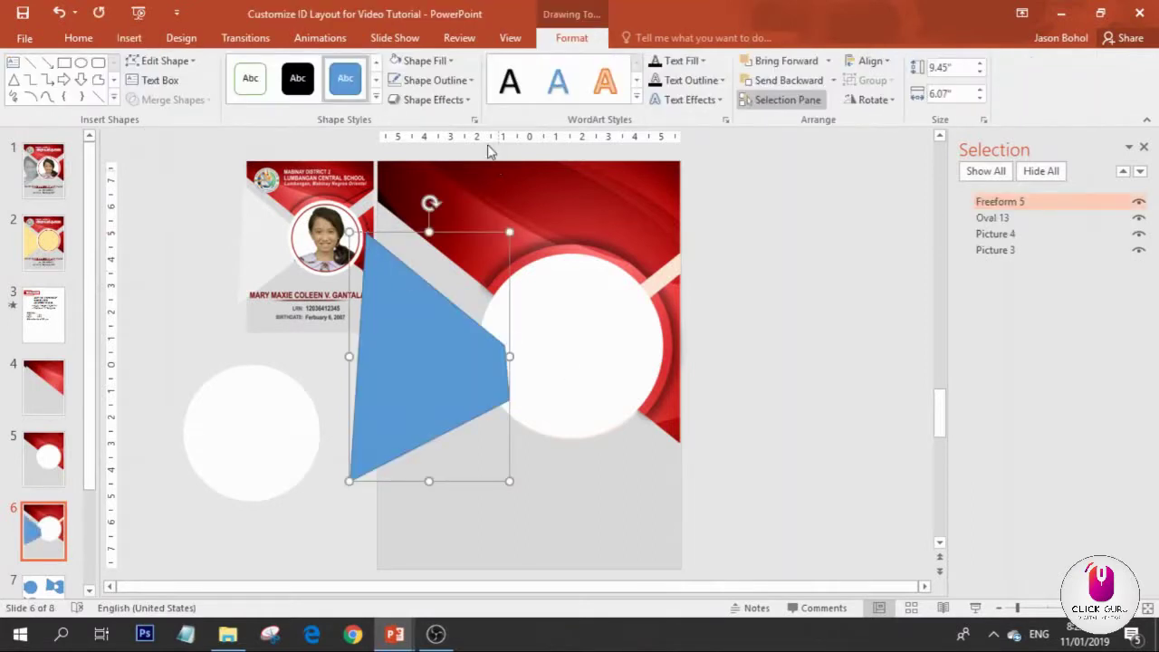
key("Escape")
- Select the blue freeform triangle together with the card background picture
left_click(474, 419)
left_click(441, 408)
left_click(759, 336)
left_click(431, 388)
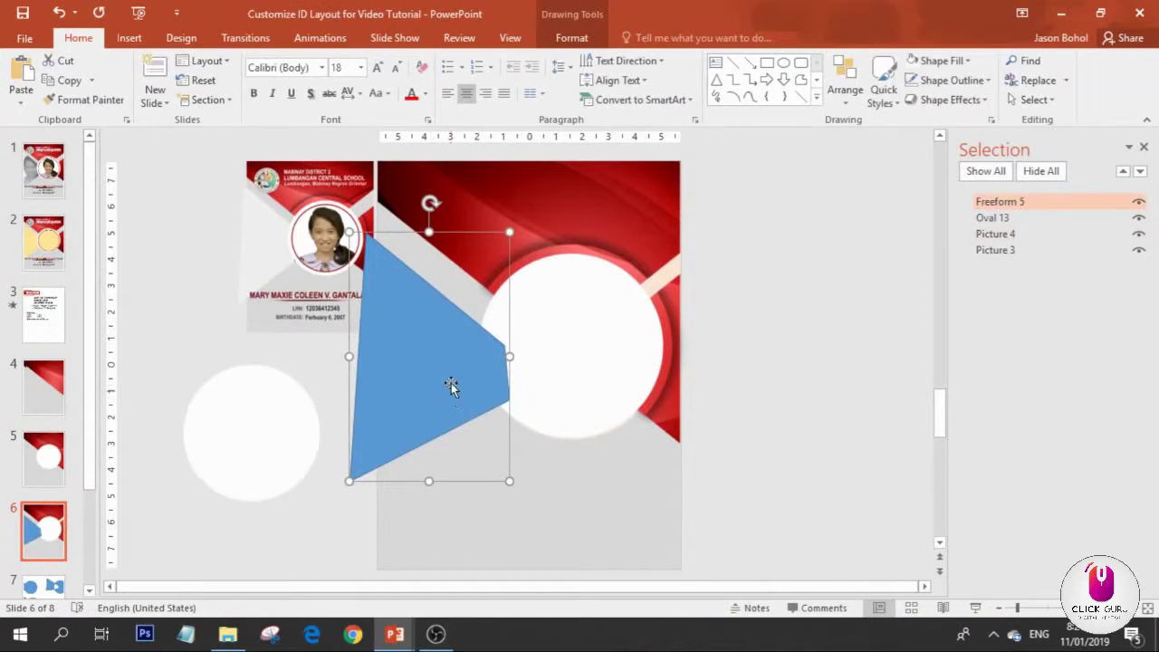
left_click(749, 331)
left_click(430, 364)
left_click(569, 37)
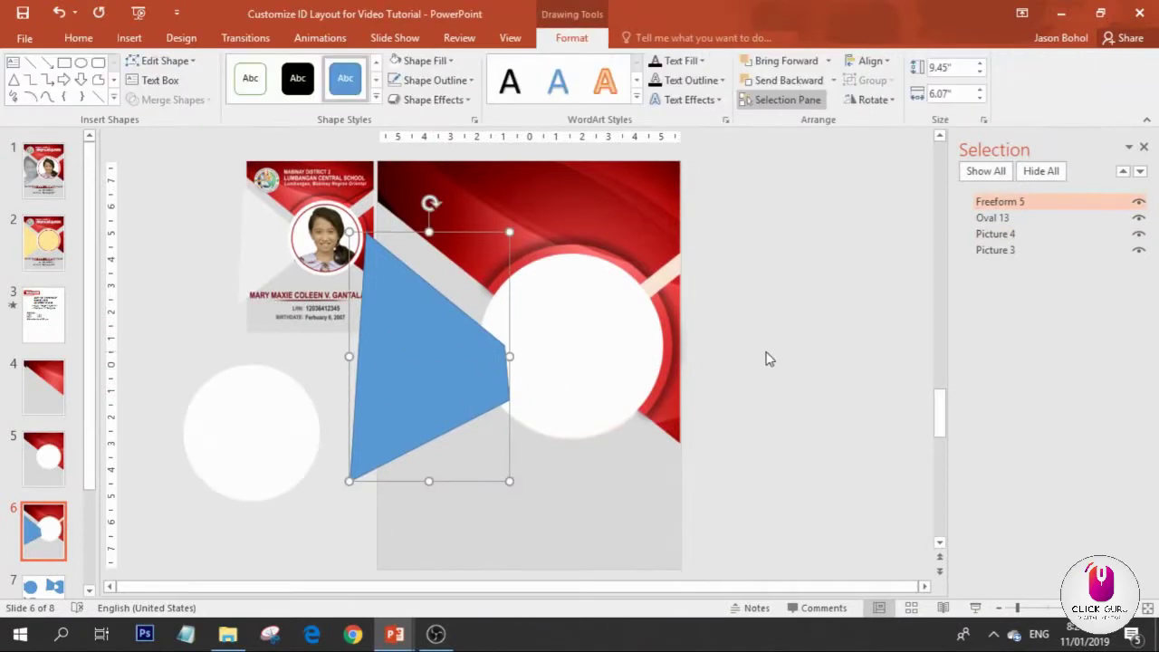
left_click(639, 460)
- Subtract the freeform from the background picture using Merge Shapes
left_click(456, 420, "shift")
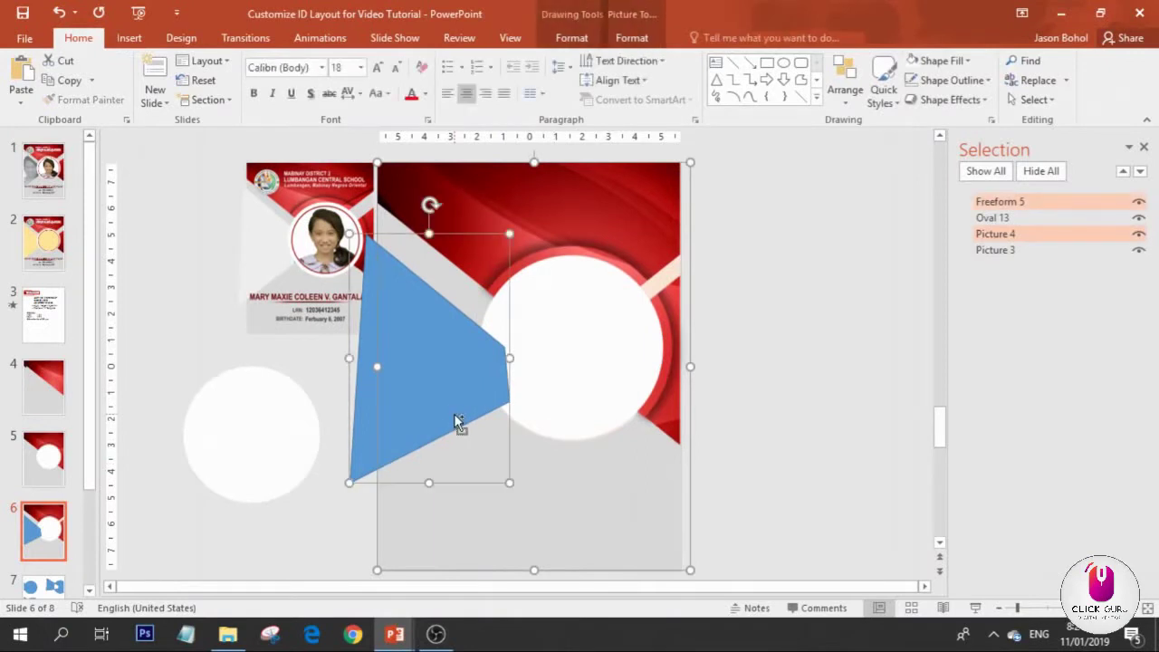
left_click(571, 37)
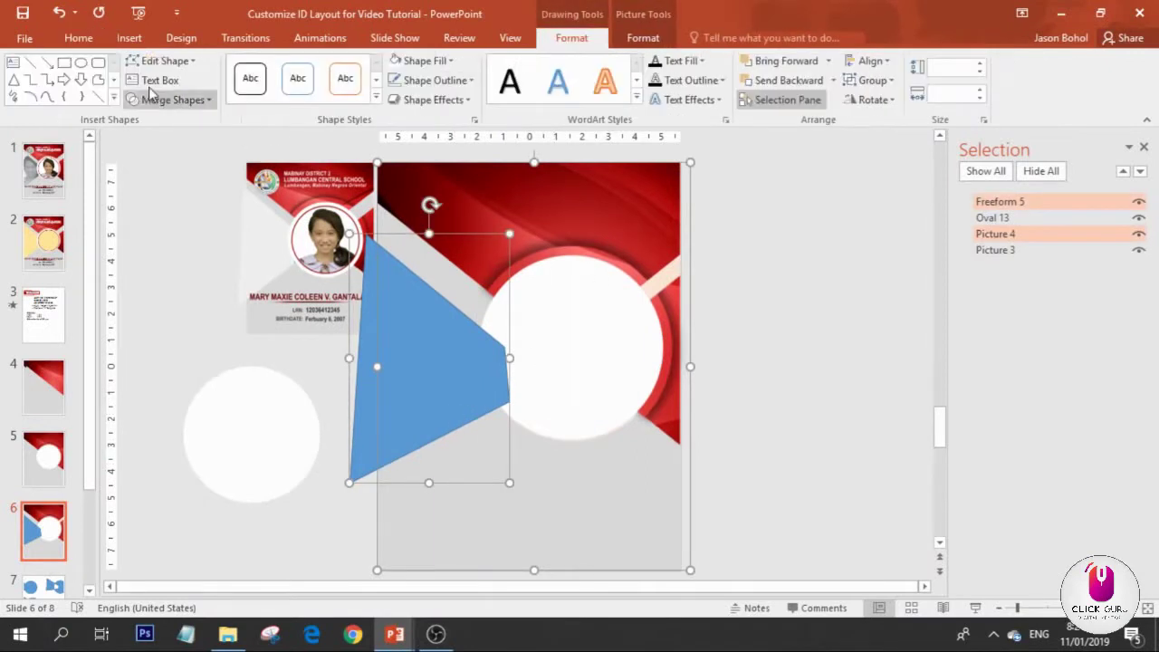
left_click(171, 100)
left_click(176, 202)
- Move the white circle over the card's round hole and enlarge it to 6.98 inches
left_click_drag(251, 445, 545, 353)
left_click_drag(607, 286, 644, 222)
left_click_drag(567, 320, 573, 330)
left_click_drag(649, 430, 634, 414)
left_click_drag(565, 366, 571, 366)
left_click_drag(658, 262, 665, 255)
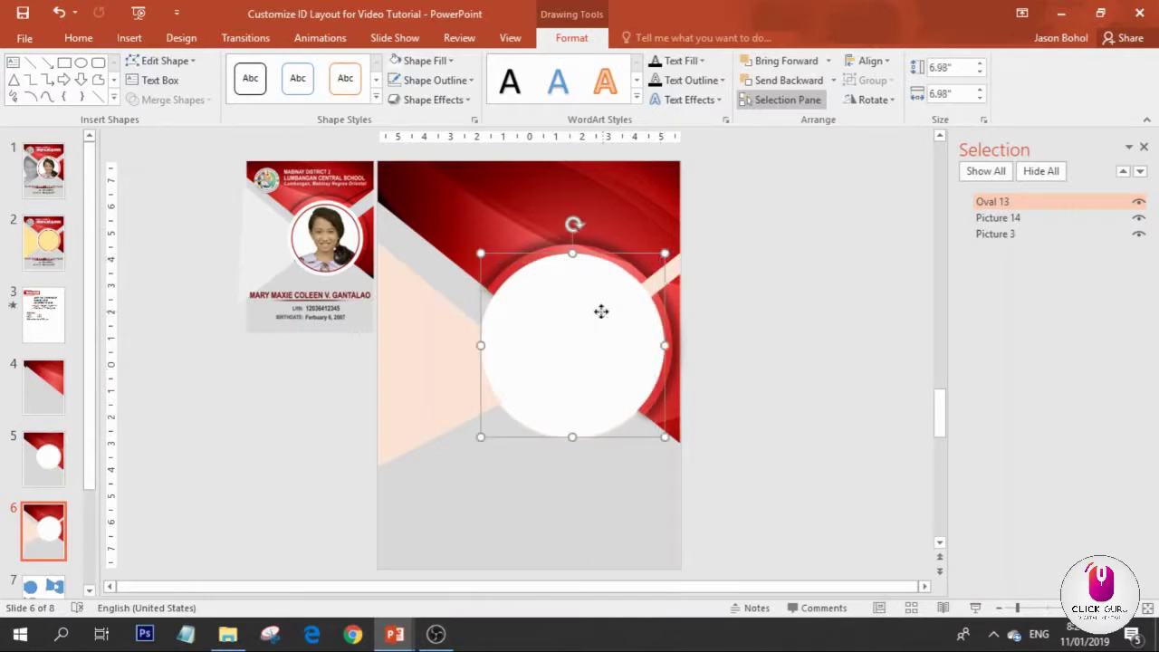
- Nudge the white circle into place, then select it together with the card background
left_click(696, 360)
left_click(588, 361)
left_click(724, 409)
left_click(564, 368)
left_click_drag(564, 367, 567, 369)
left_click(684, 336)
left_click(547, 356)
left_click(735, 260)
left_click(585, 321)
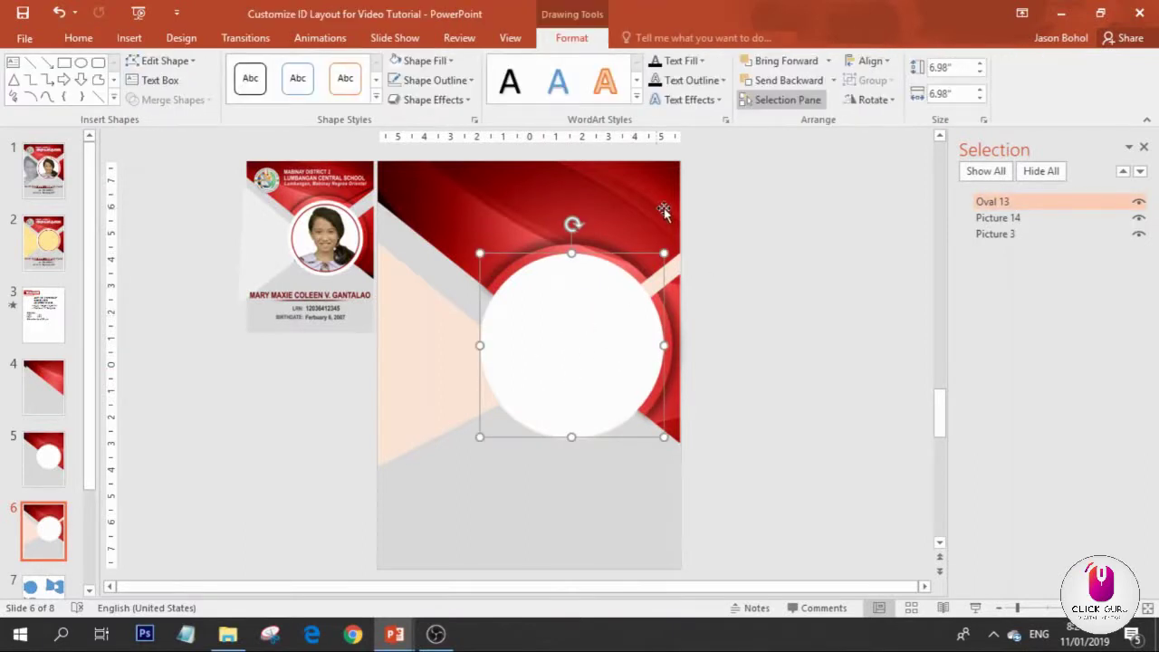
left_click(562, 195)
left_click(561, 296, "ctrl")
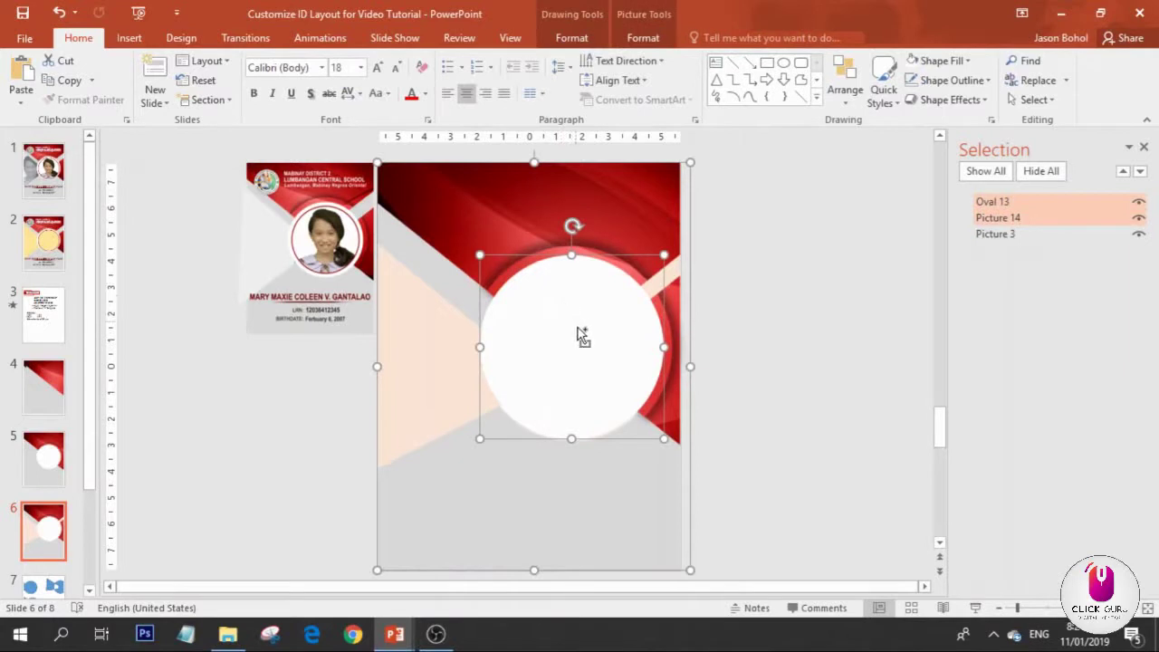
- Paste copies of the circle and background, then Paste Special them as a single picture
key("ctrl+v")
left_click_drag(570, 445, 688, 444)
key("ctrl+z")
key("ctrl+z")
key("ctrl+v")
left_click(733, 567)
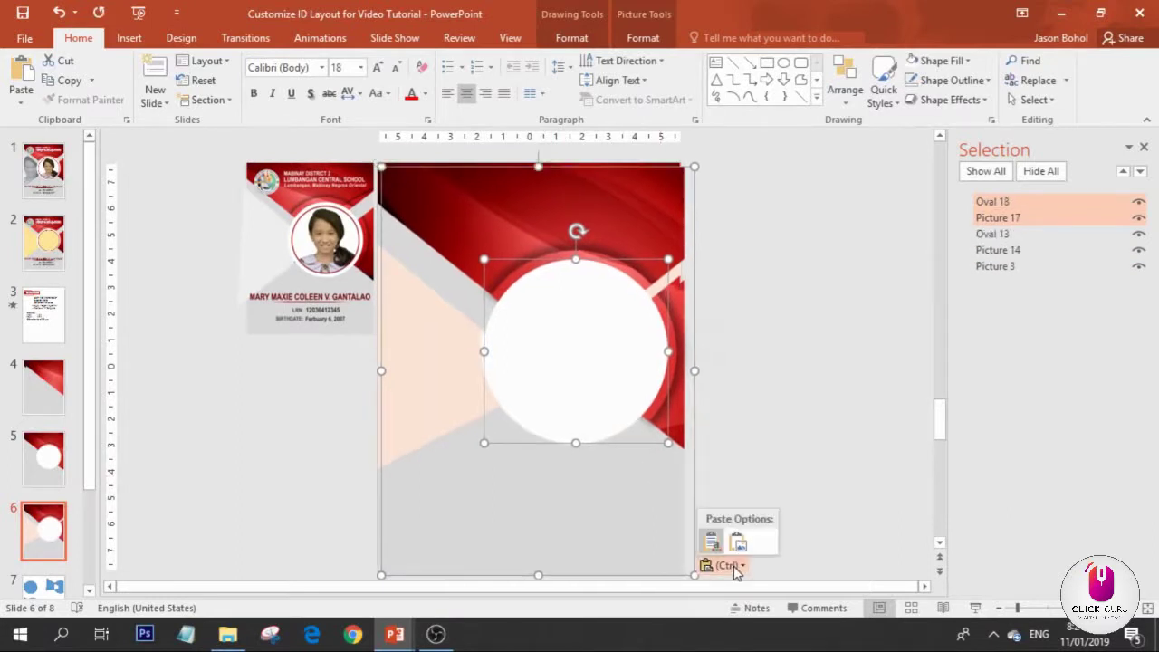
left_click(575, 398)
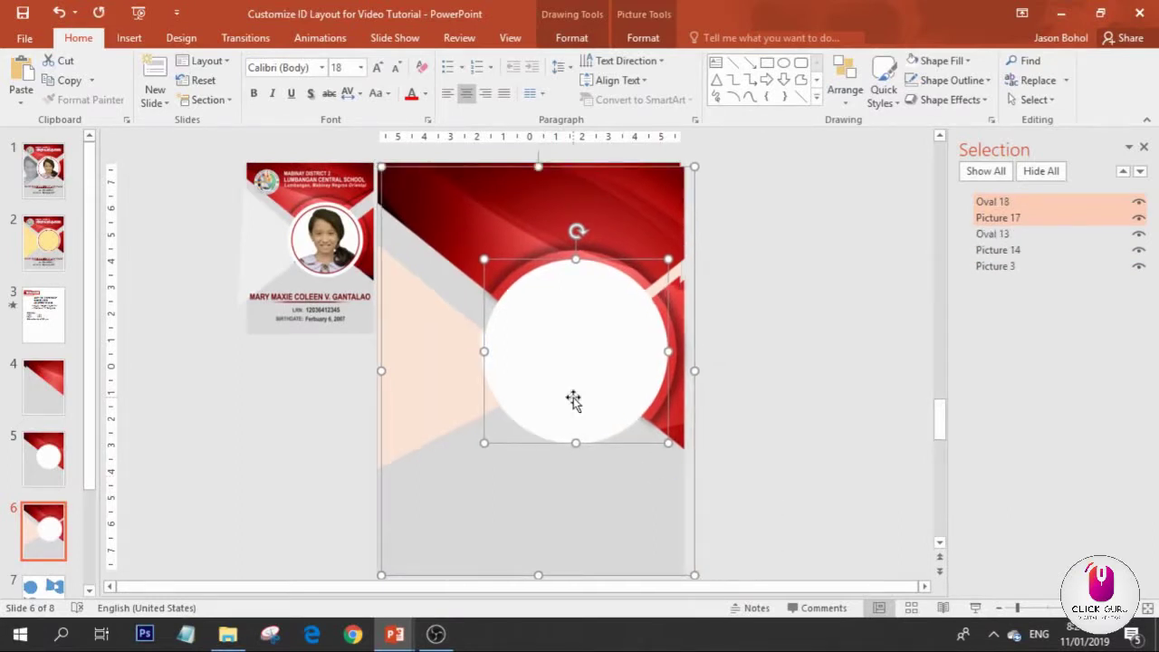
key("ctrl+x")
key("ctrl+alt+v")
key("Return")
- Delete the old white circle and red background, and move the flattened picture onto the card
left_click_drag(568, 404, 740, 416)
left_click(519, 356)
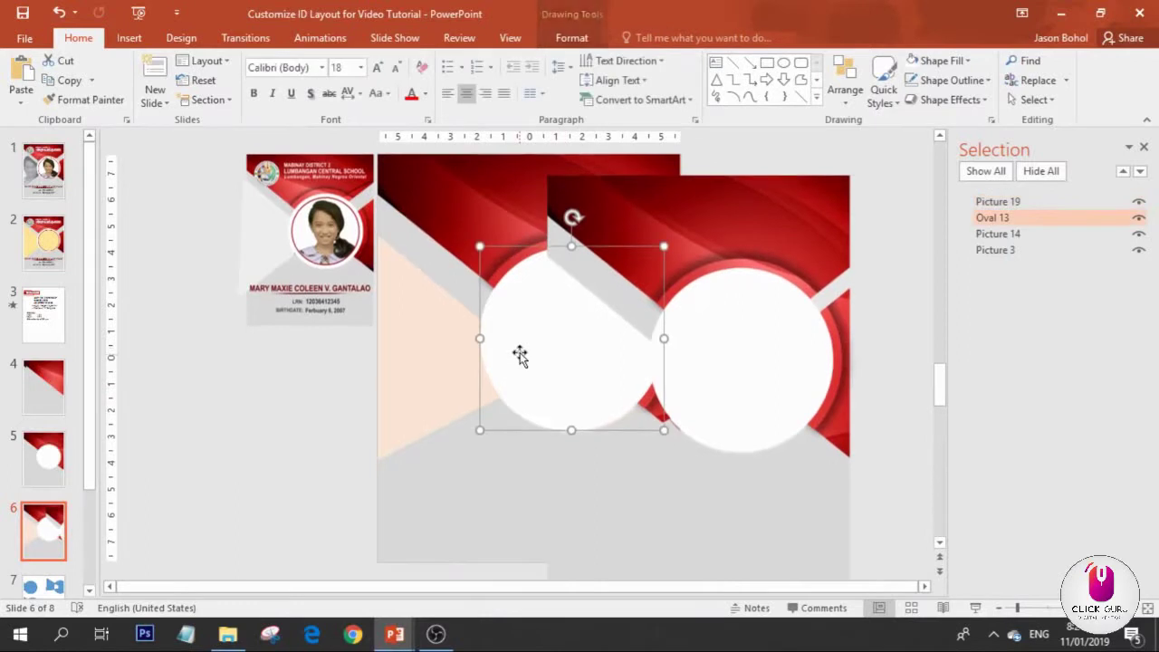
key("Delete")
left_click(466, 248)
key("Delete")
left_click(680, 256)
left_click_drag(679, 255, 531, 246)
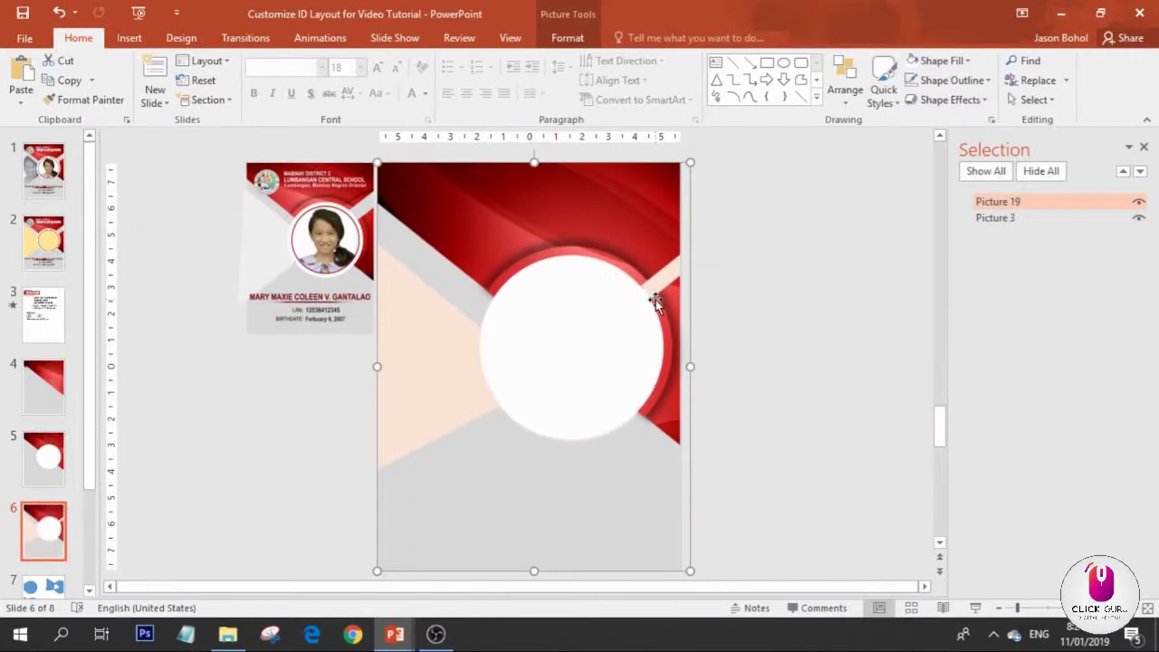
- Paste a copy of slide 5's white circle onto slide 6
left_click(732, 396)
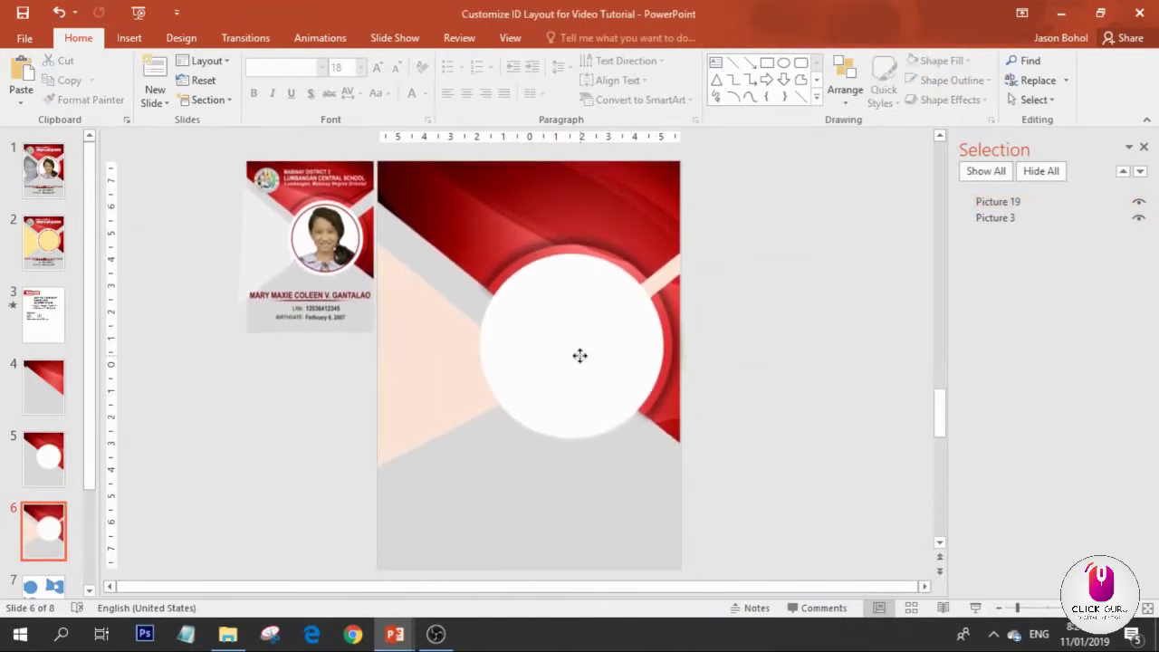
left_click(272, 233)
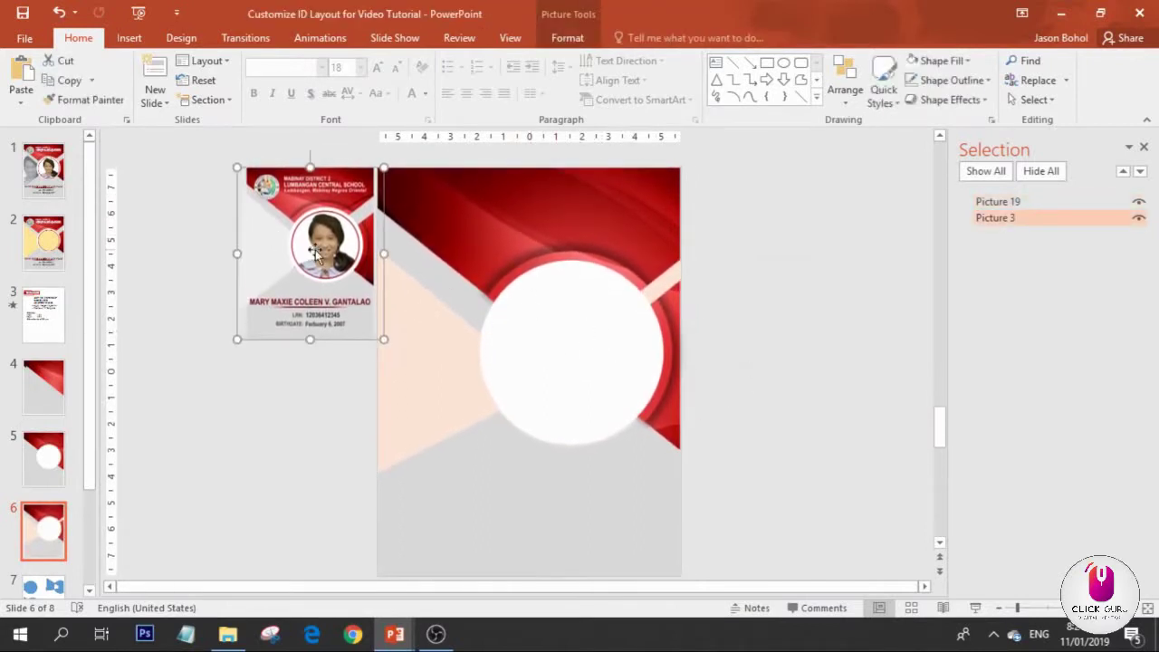
left_click(51, 451)
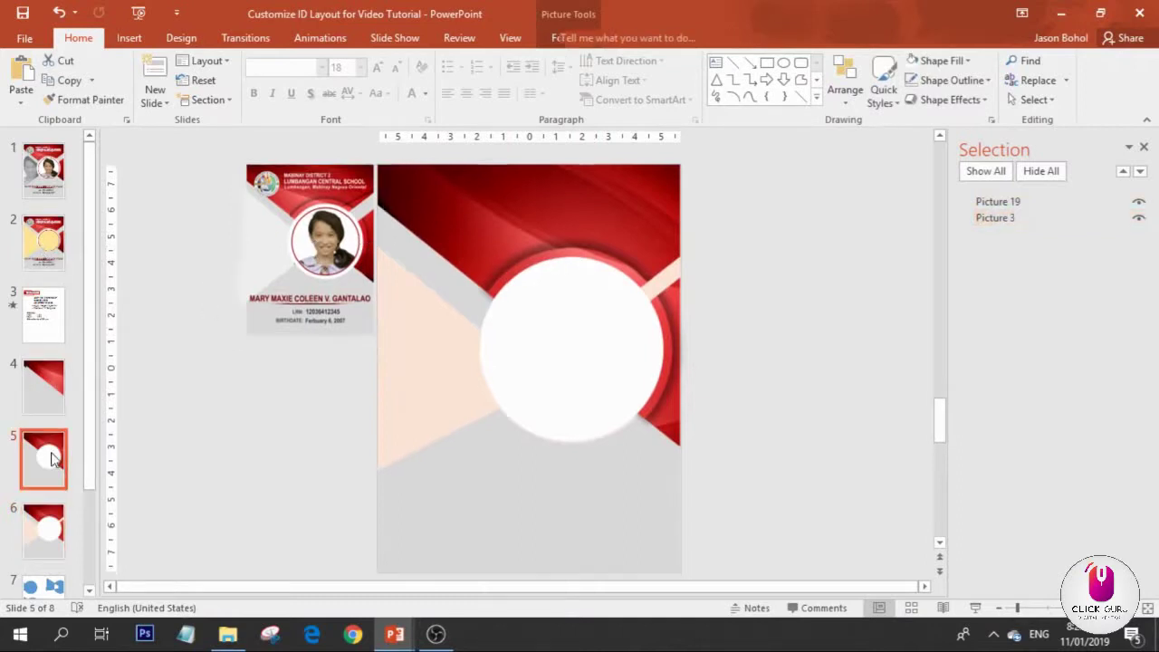
left_click(792, 329)
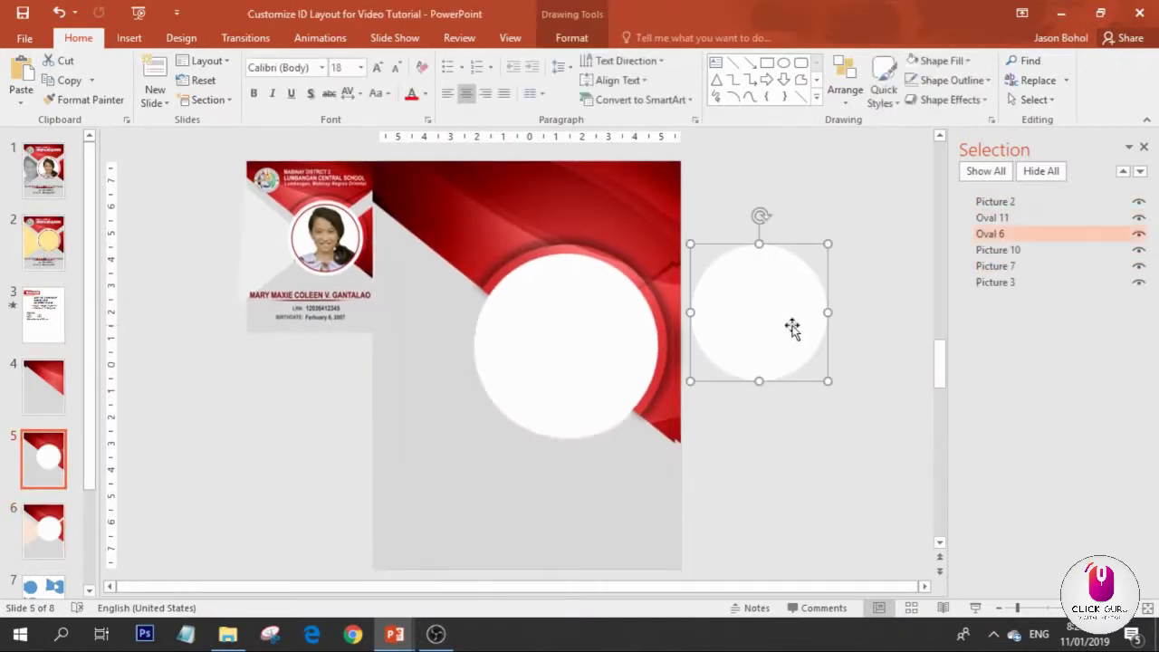
left_click(18, 483)
left_click(59, 523)
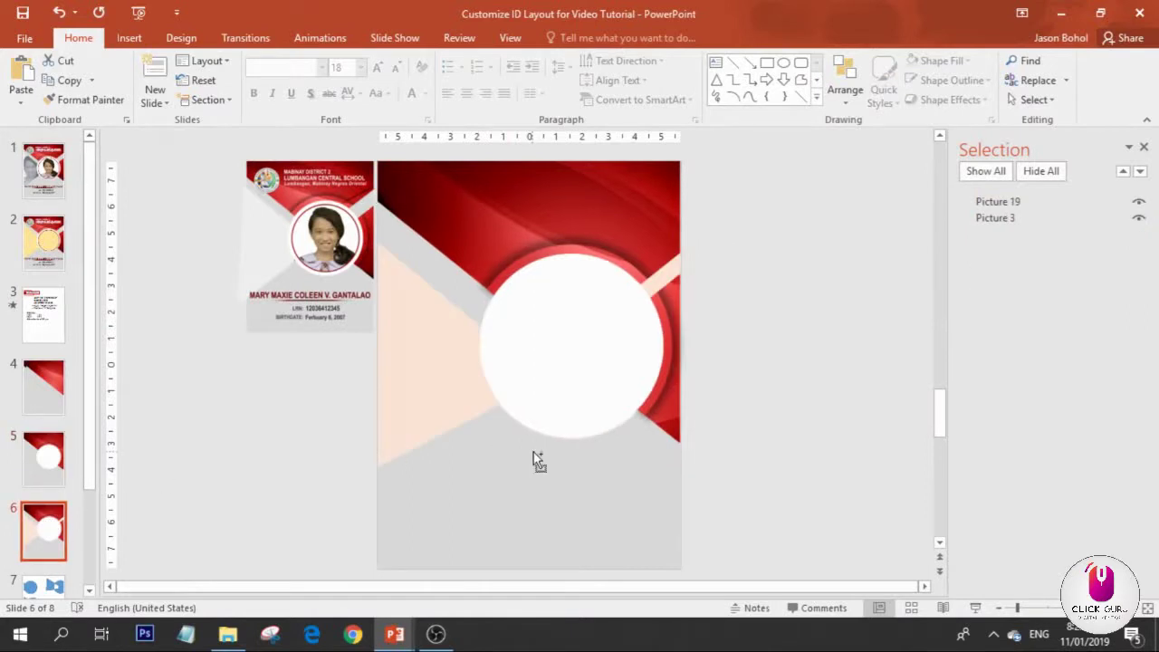
key("ctrl+v")
- Fill the pasted circle light gray and enlarge it to nearly fill the white circle
left_click(571, 37)
left_click(419, 61)
left_click(395, 124)
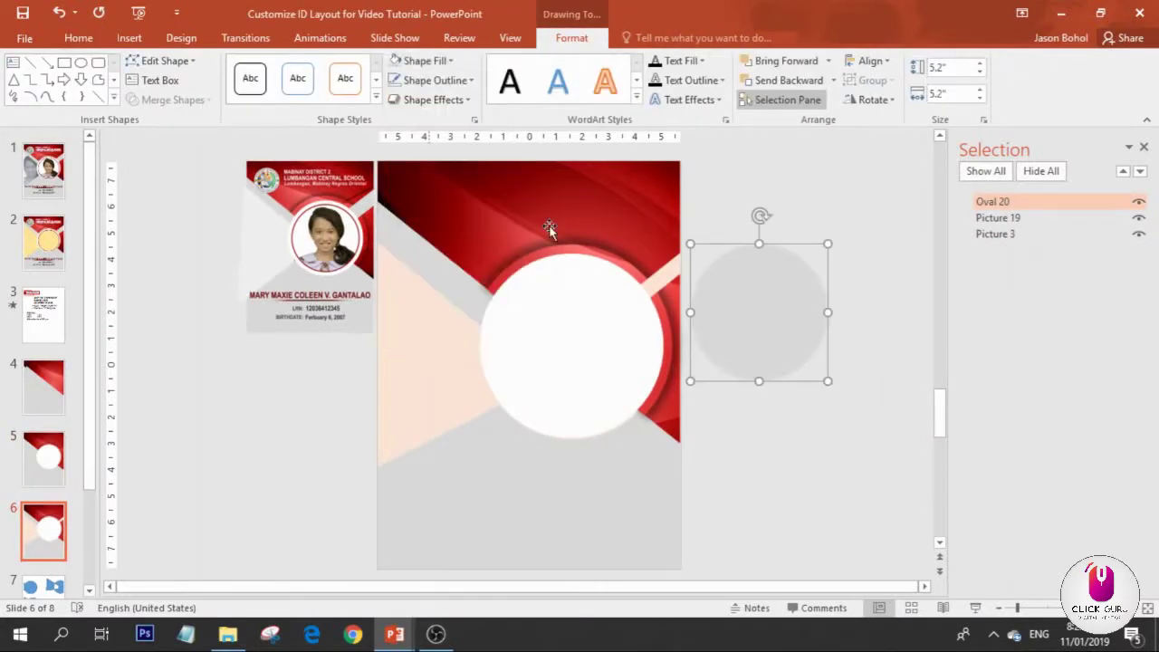
left_click_drag(743, 296, 544, 316)
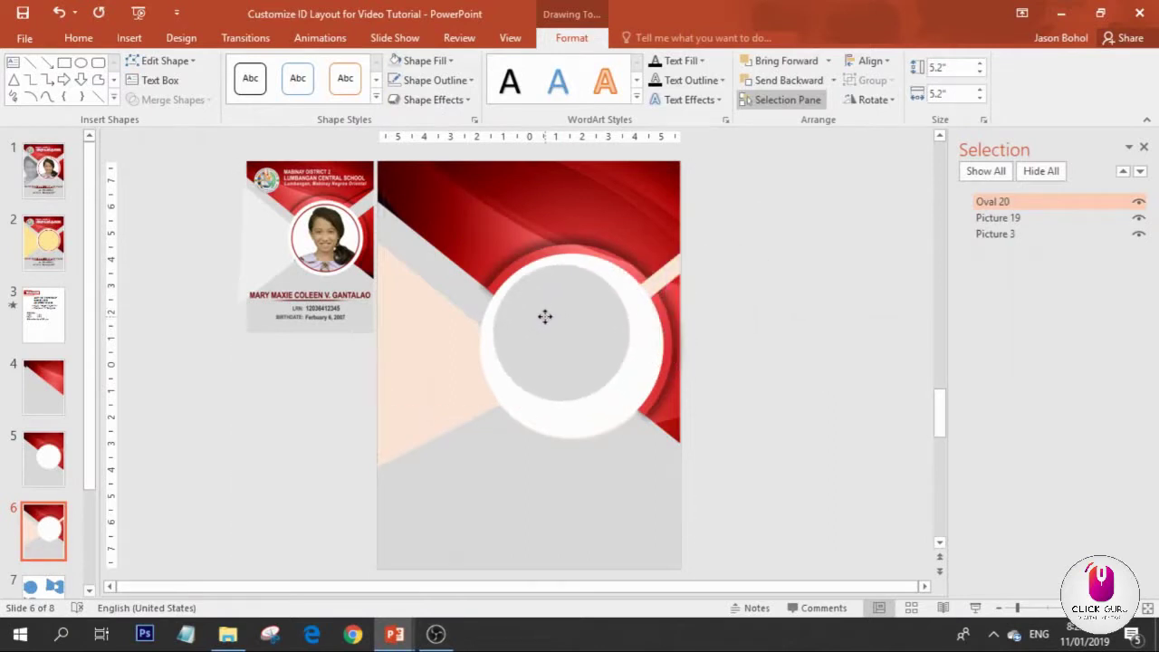
left_click_drag(627, 401, 648, 432)
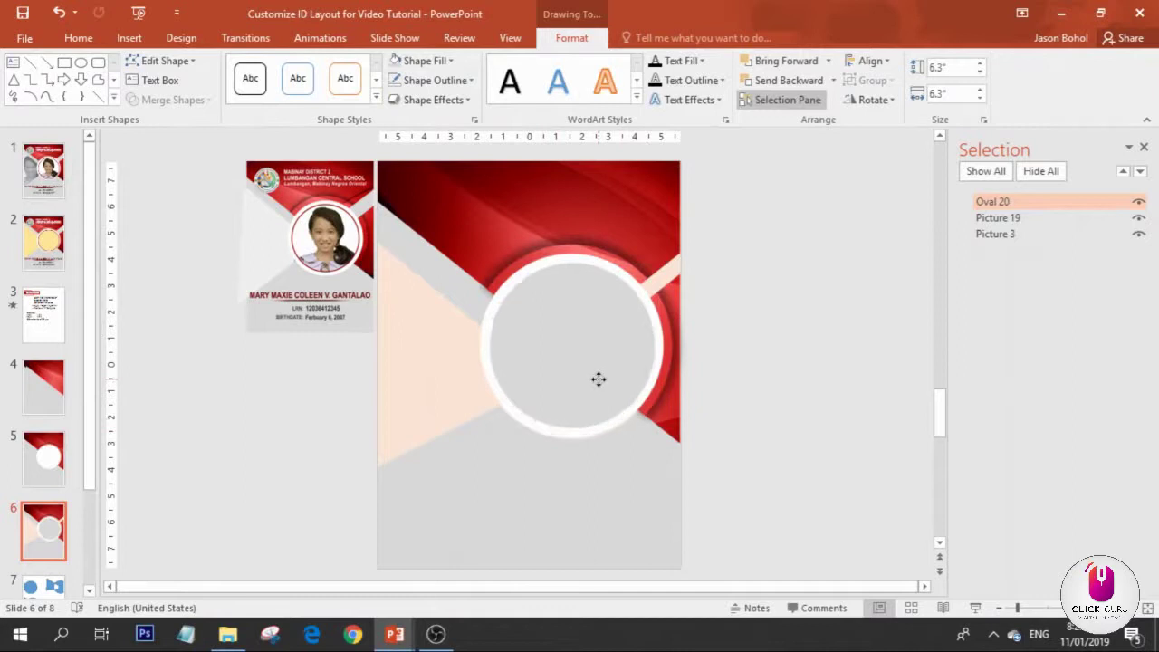
left_click(599, 380)
- Duplicate the gray circle beside the slide as an unfilled ring with a thick dark red outline
left_click_drag(601, 385, 824, 299)
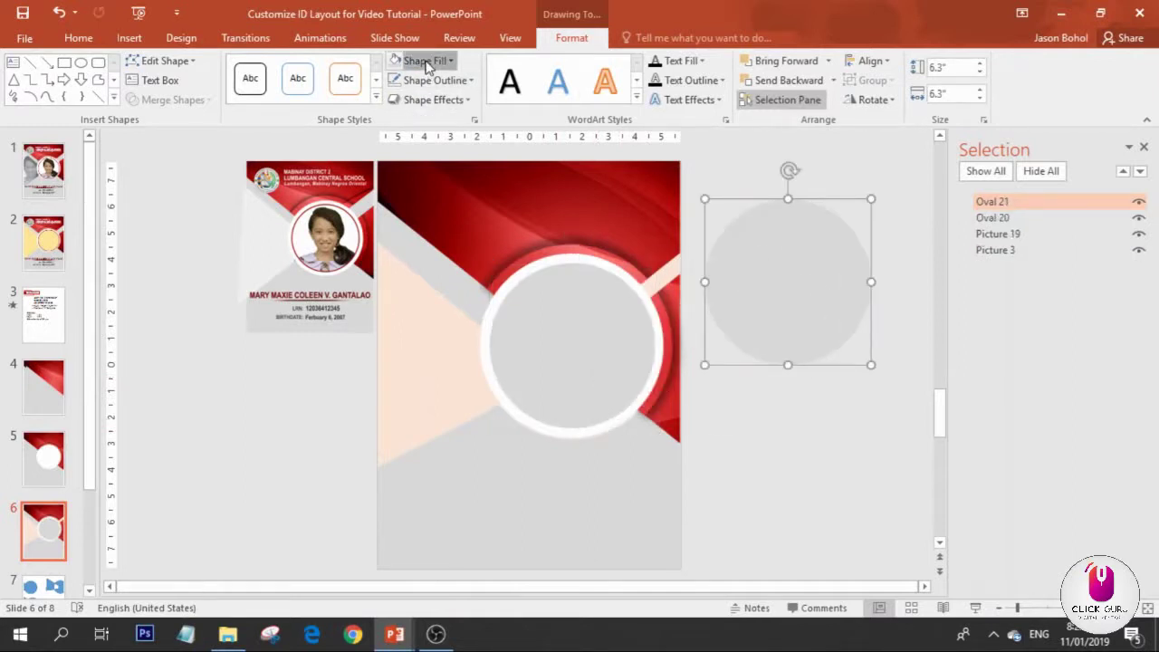
left_click(428, 63)
left_click(419, 239)
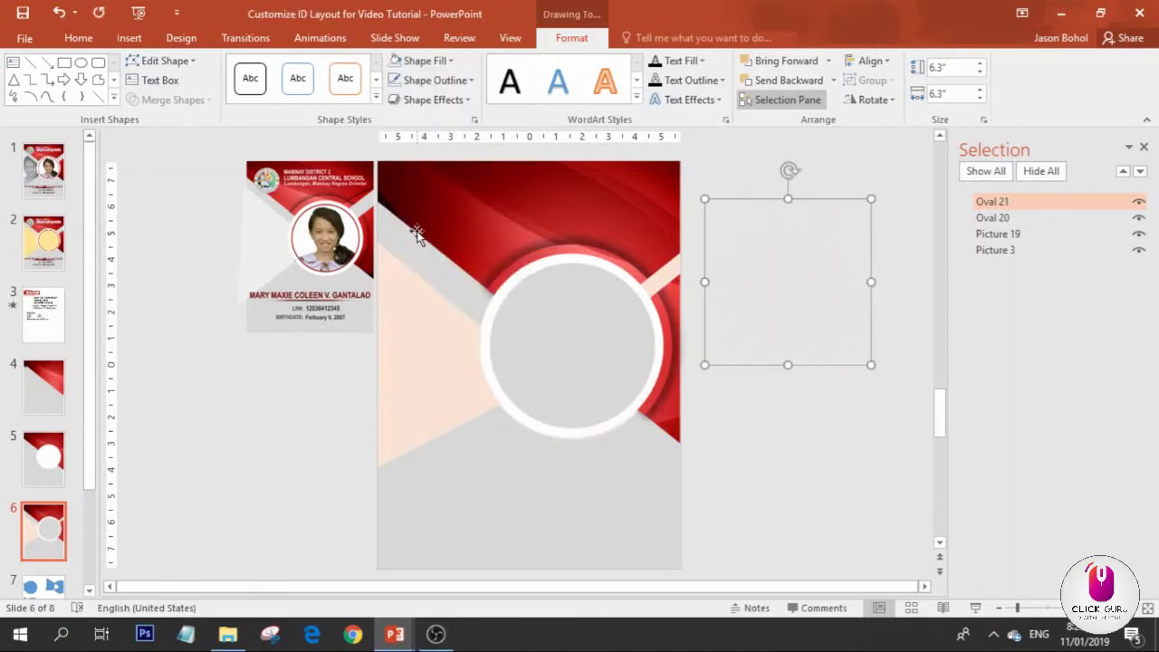
left_click(433, 80)
left_click(395, 212)
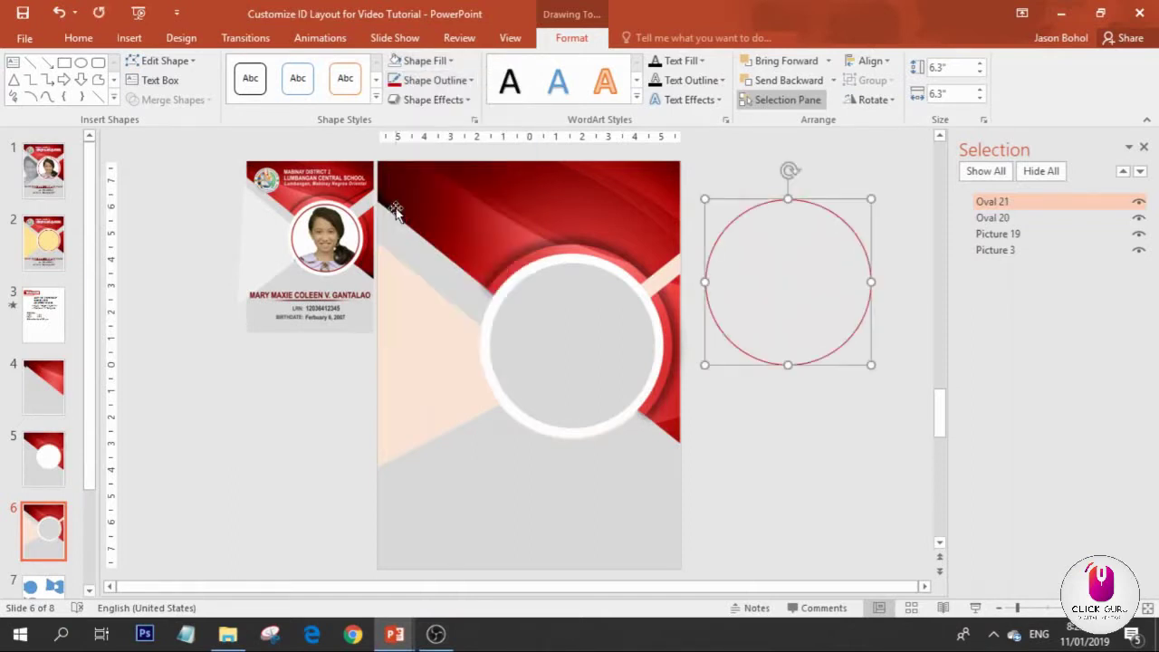
left_click(458, 80)
mouse_move(504, 326)
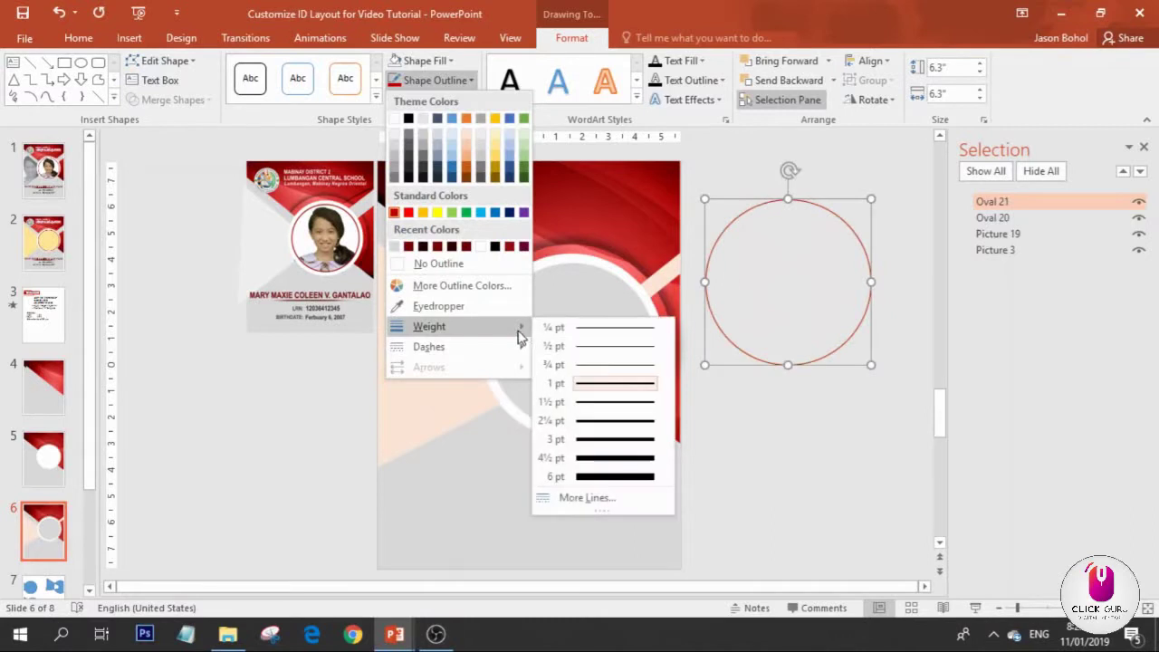
left_click(607, 473)
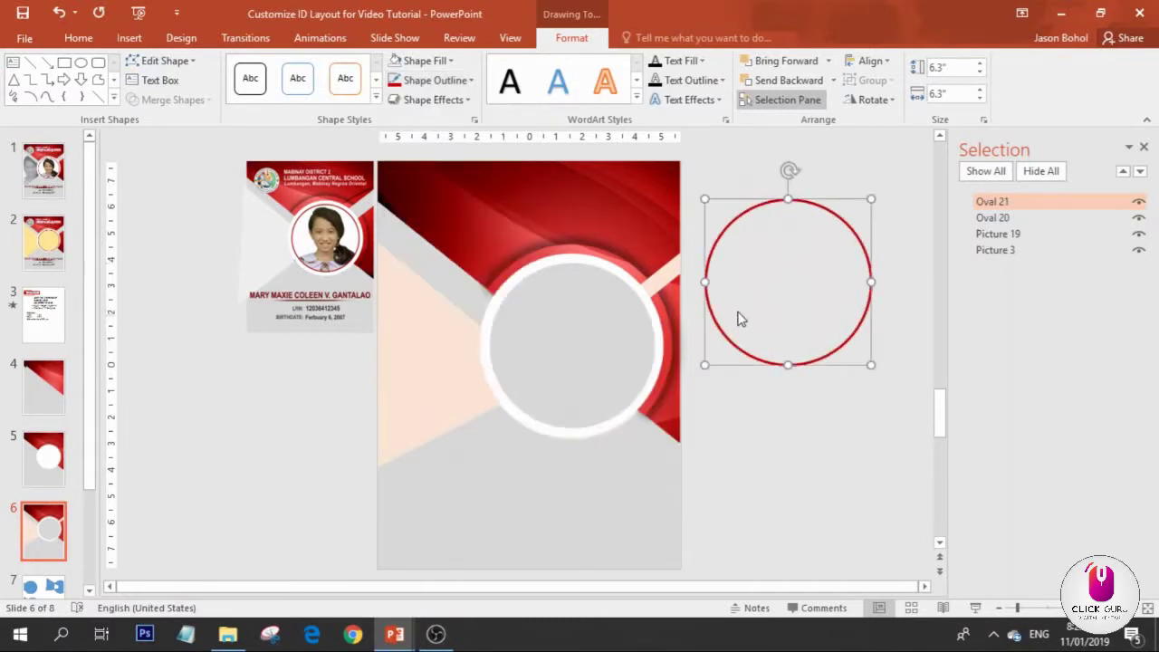
left_click_drag(720, 335, 729, 370)
left_click(572, 365)
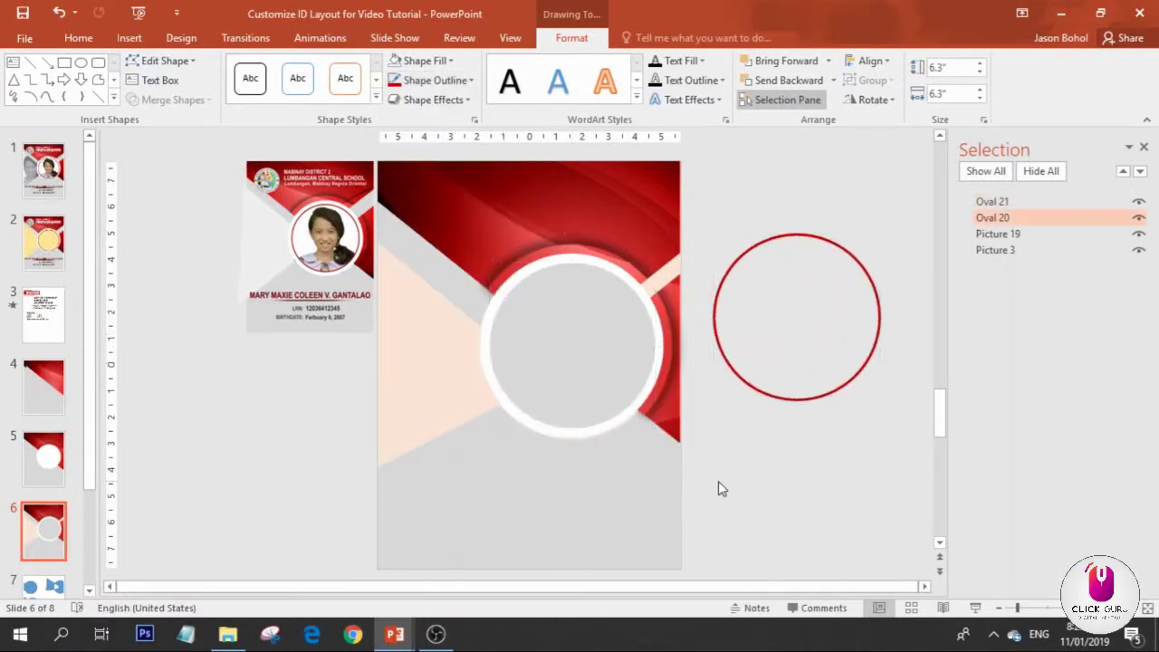
- Duplicate the gray circle with Ctrl+D, enlarge the copy, and park it at the card's left edge
left_click(704, 497)
left_click(585, 352)
left_click(587, 355)
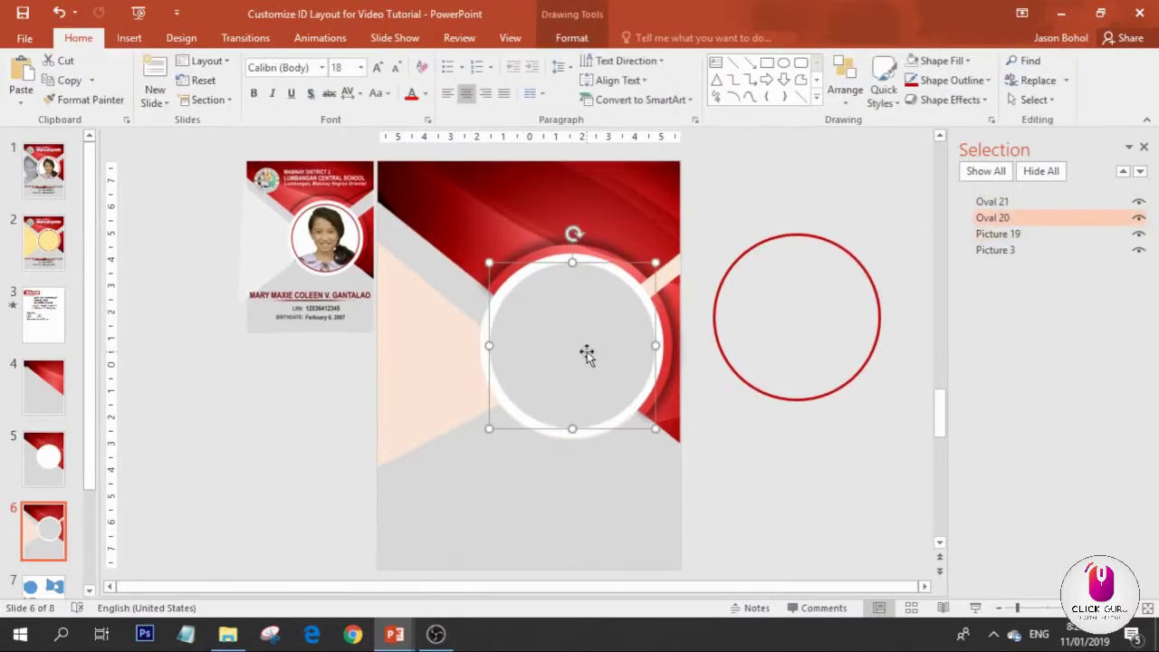
left_click_drag(591, 359, 509, 407)
key("ctrl+z")
key("ctrl+d")
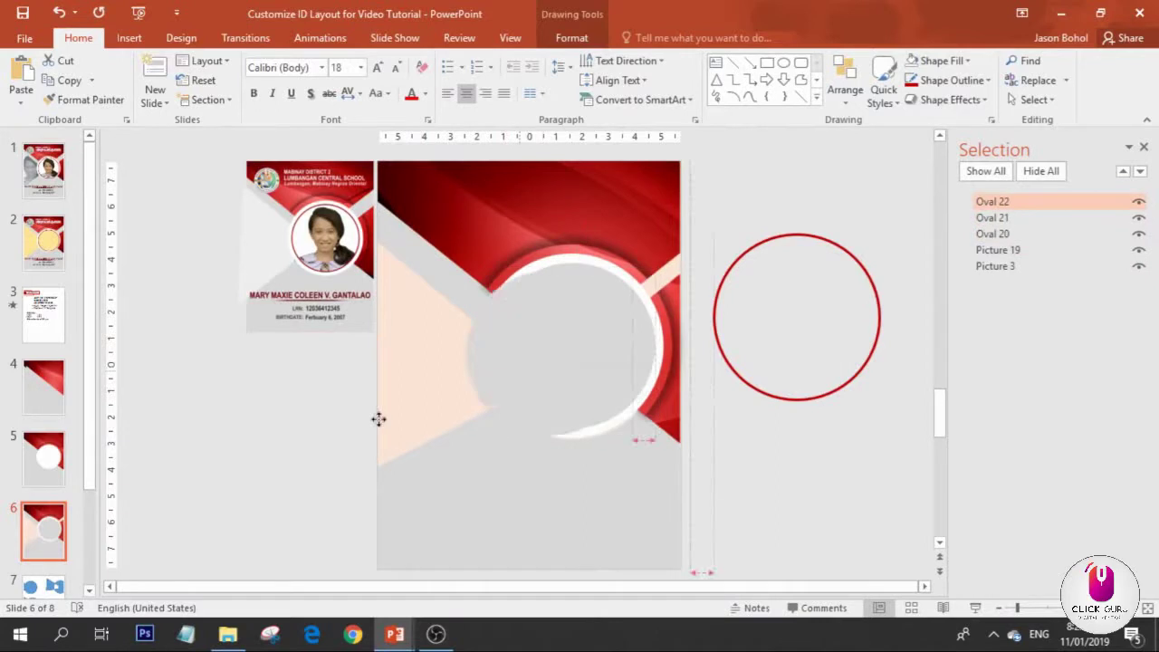
left_click_drag(410, 368, 426, 350)
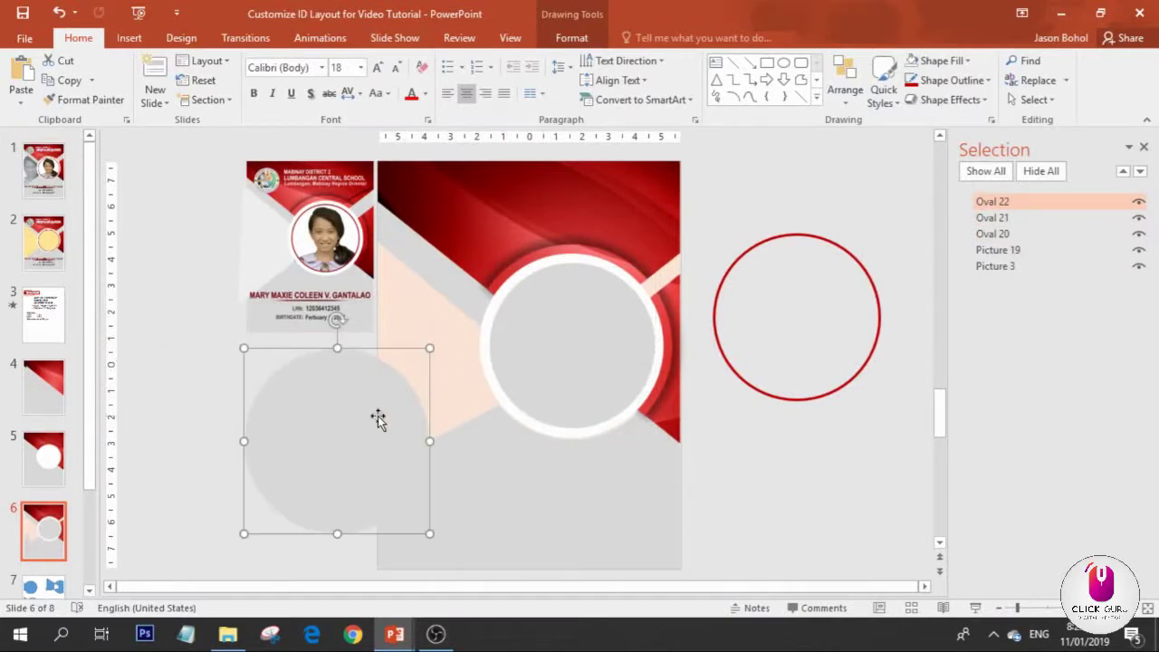
left_click_drag(378, 419, 300, 430)
- Subtract the gray circle from the card background to cut a round hole
left_click(657, 324)
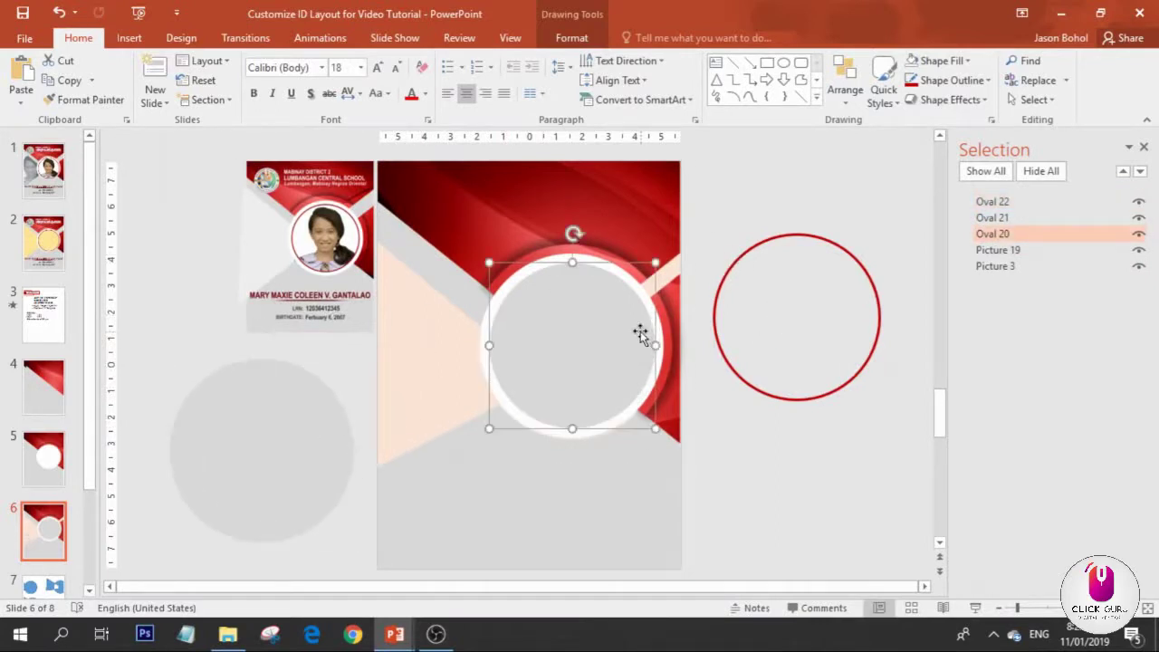
left_click(652, 207)
left_click(590, 330, "shift")
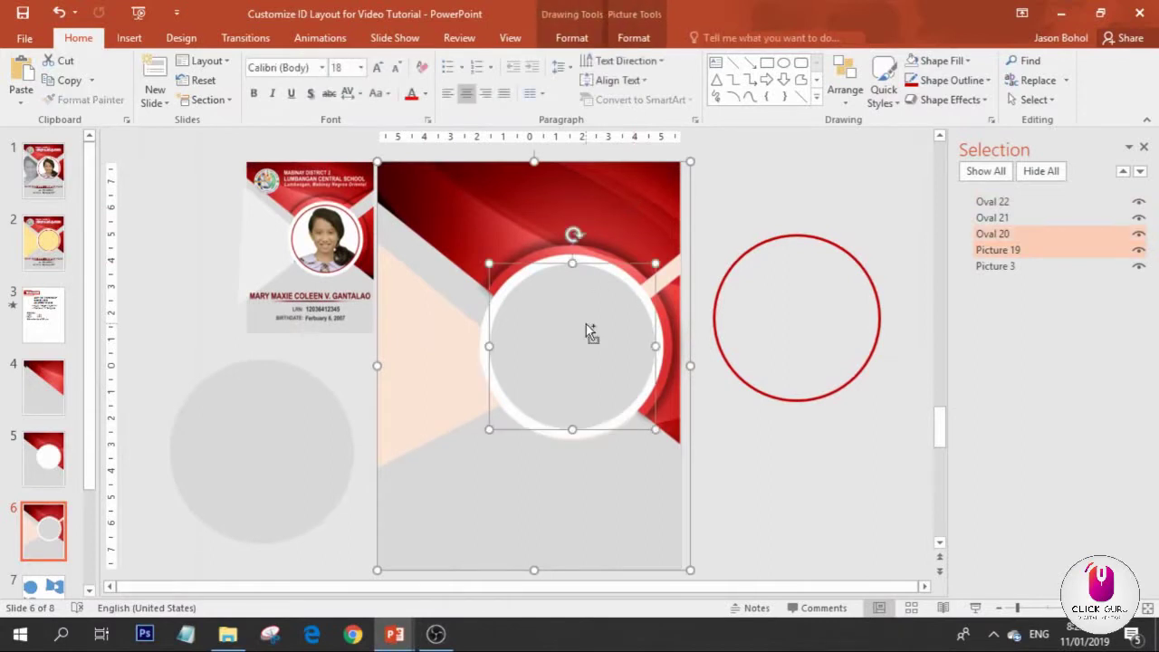
left_click(571, 37)
left_click(172, 100)
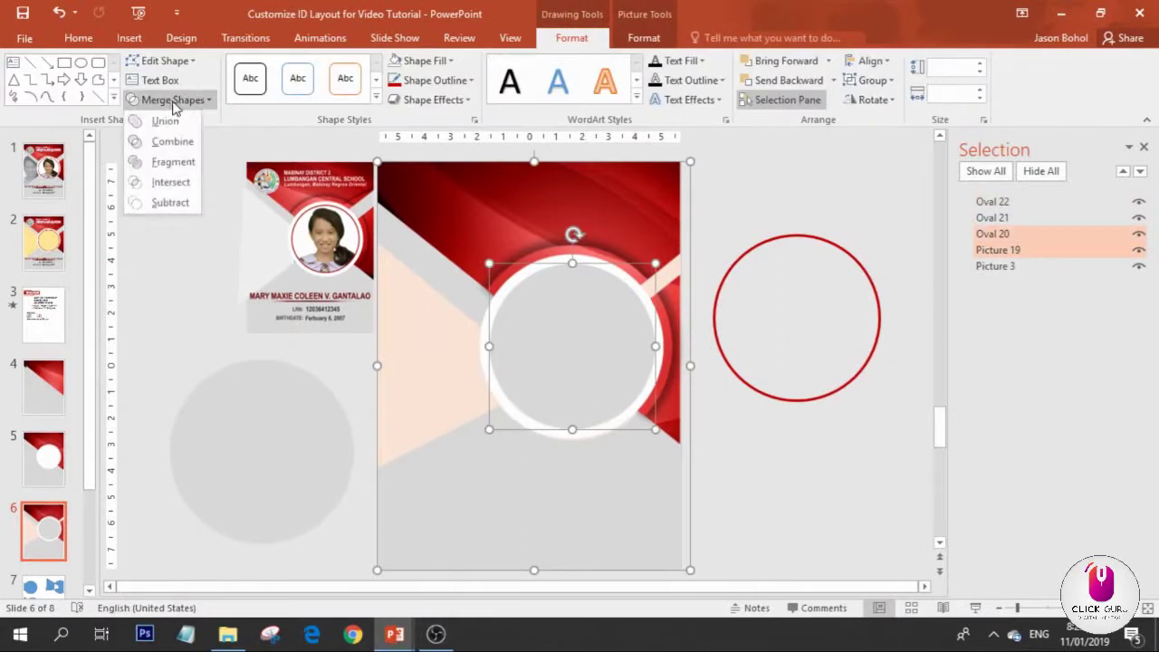
left_click(180, 204)
- Show slide 1 and select the finished card's round photo
left_click(801, 514)
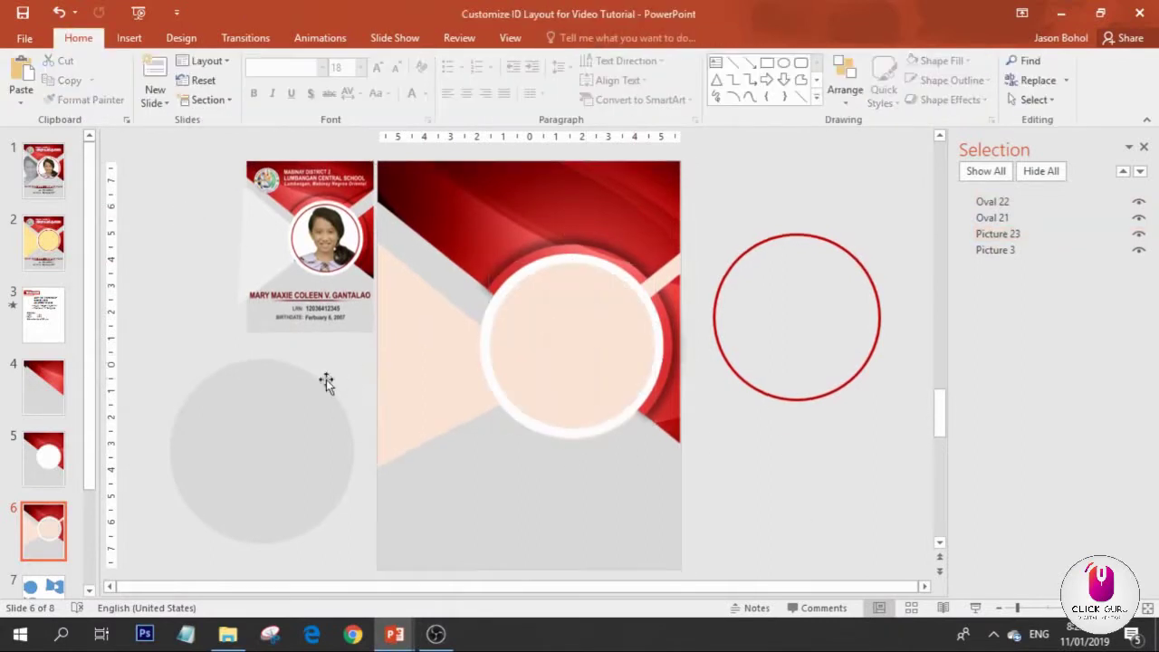
left_click(45, 192)
left_click(548, 329)
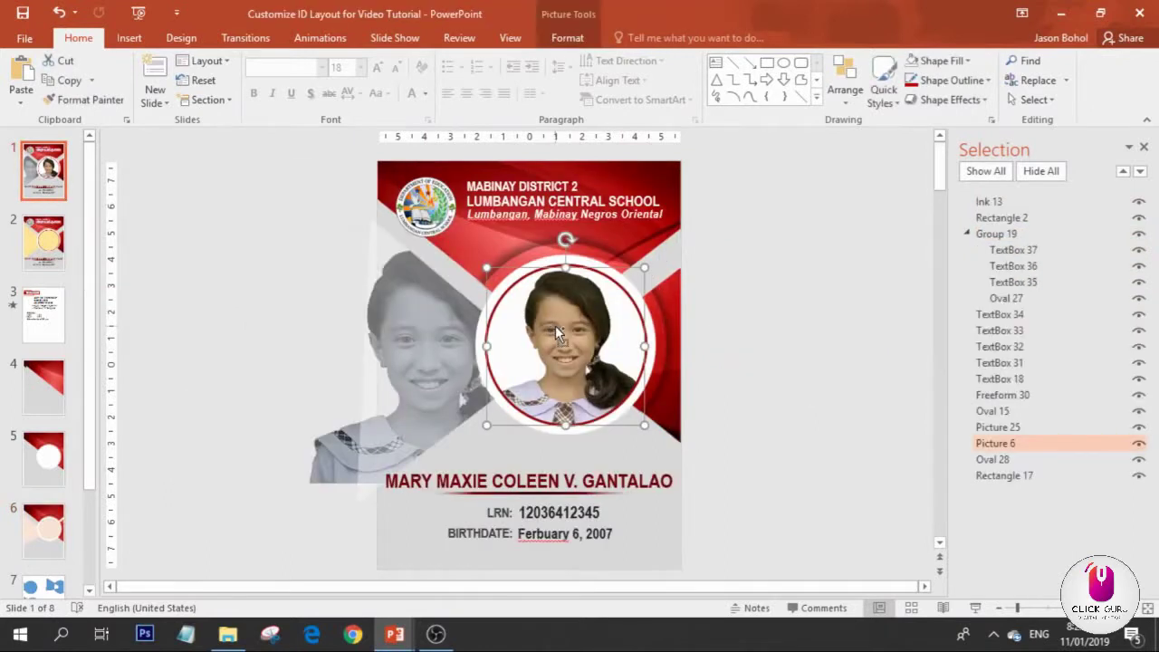
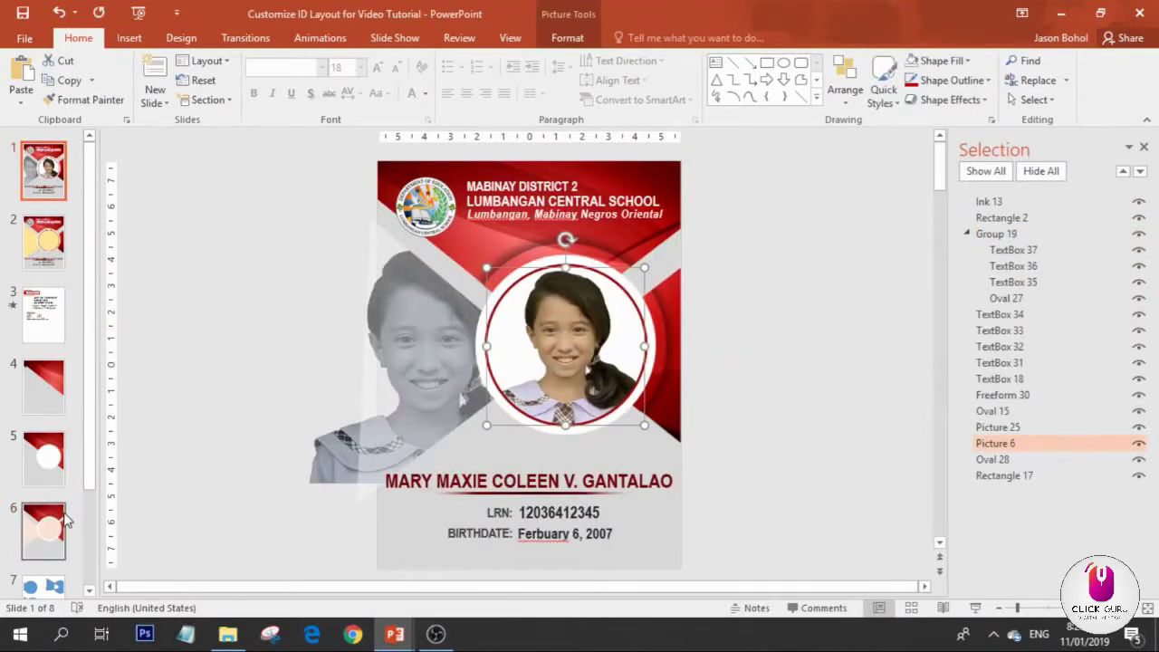
- Paste the student photo on slide 6, place it in the red ring, and send it to the bottom
left_click(44, 532)
key("ctrl+v")
left_click_drag(580, 365, 572, 334)
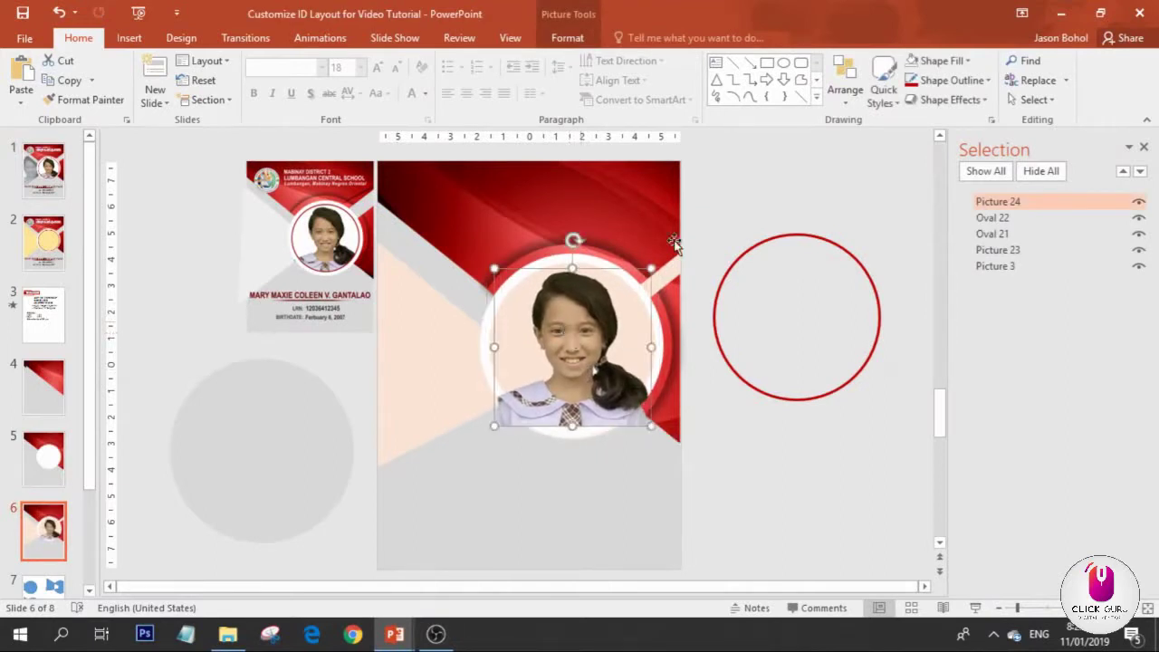
left_click_drag(1019, 201, 1026, 270)
- Move ring Oval 21 onto the frame and lay a copy of gray Oval 22 over it
left_click_drag(831, 387, 612, 417)
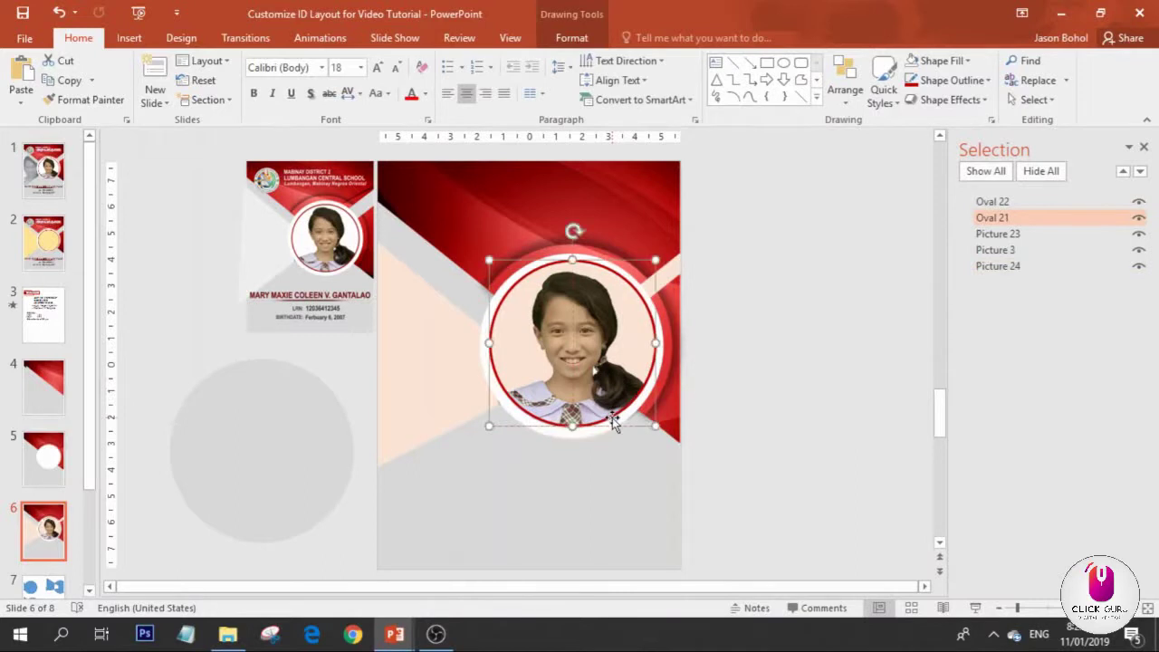
left_click(810, 359)
left_click(324, 444)
key("ctrl+c")
key("ctrl+v")
left_click_drag(318, 442, 607, 337)
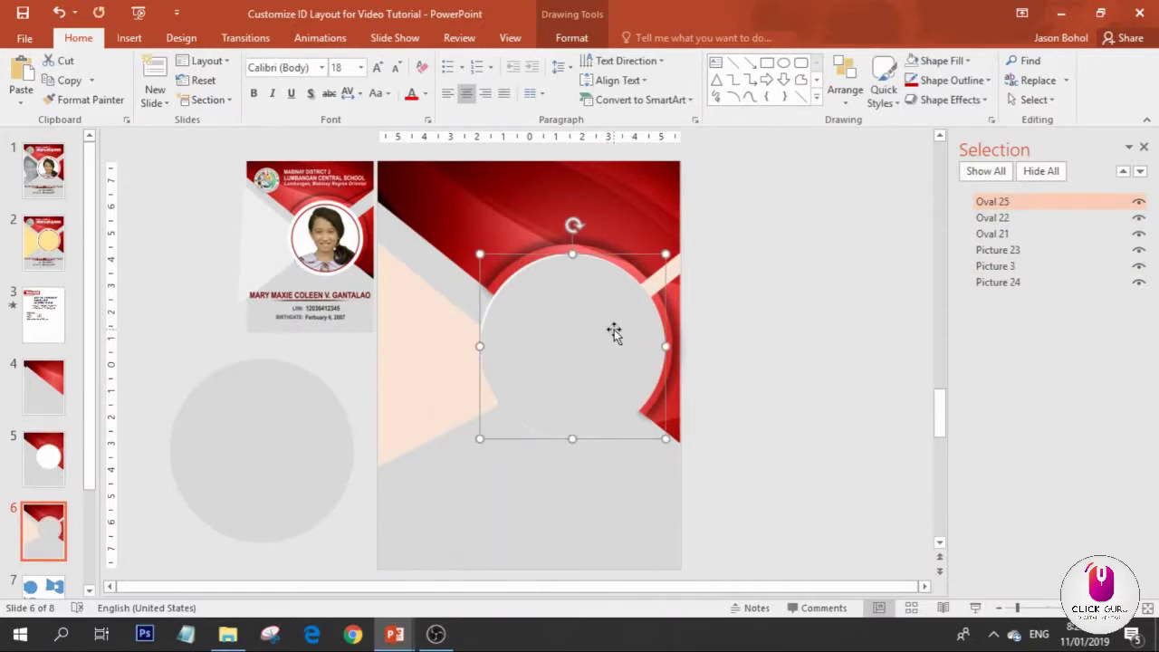
- Fill copied circle Oval 25 with white and move it to the bottom of the Selection pane
left_click(571, 37)
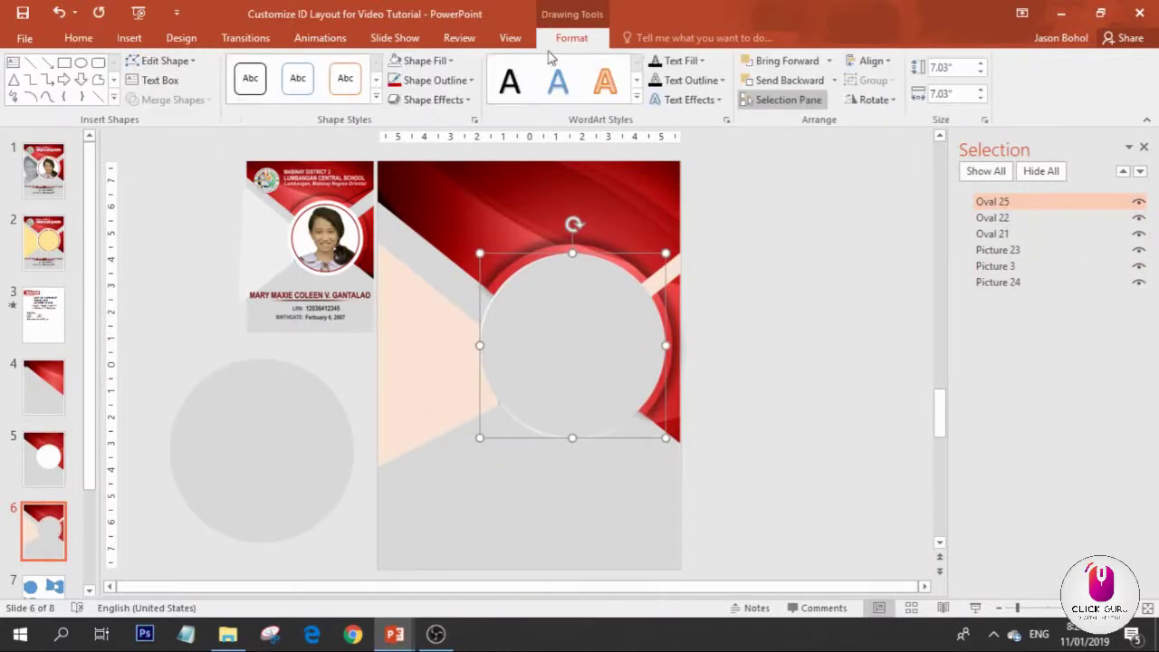
left_click(449, 61)
left_click(395, 98)
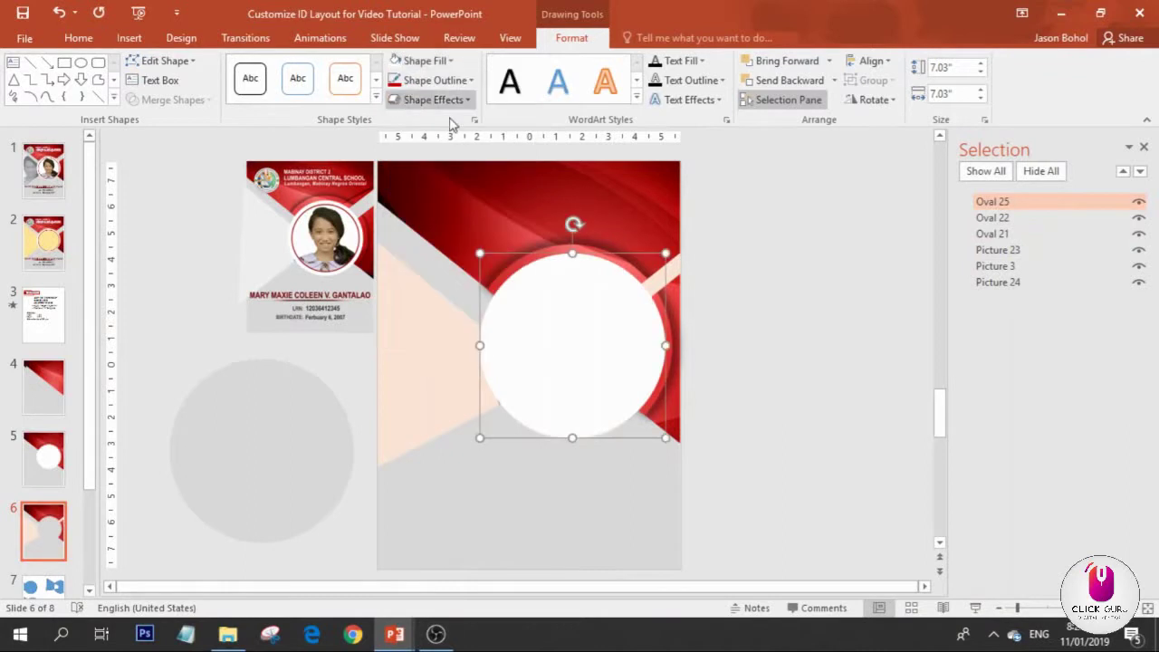
left_click_drag(1027, 208, 1024, 290)
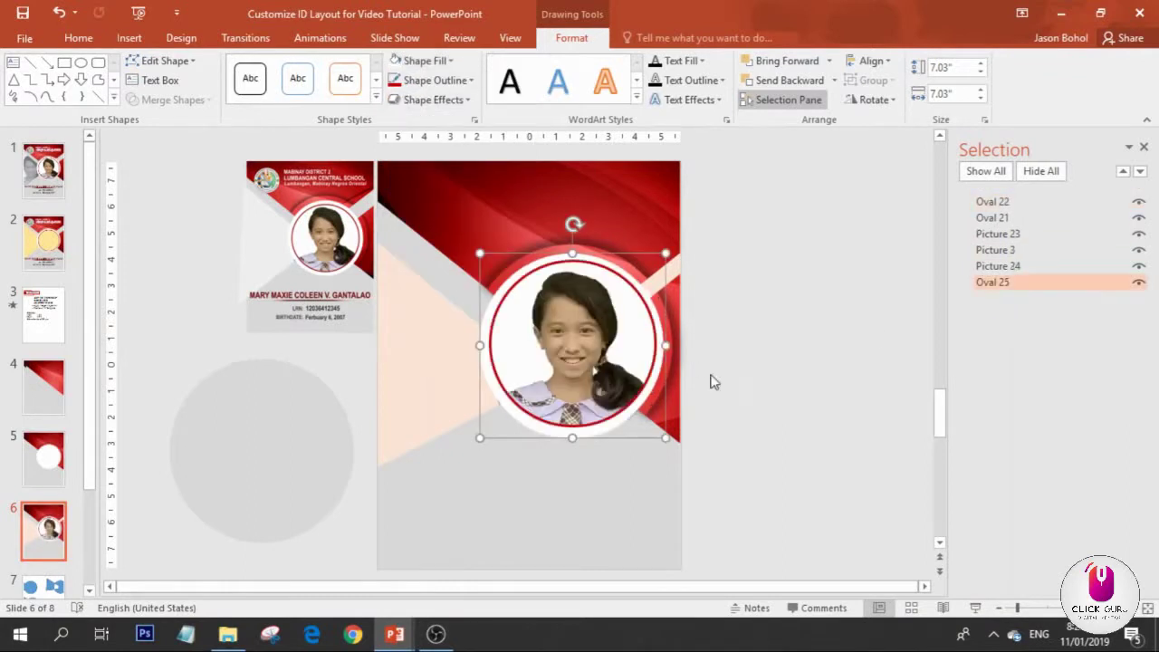
left_click(875, 354)
left_click(585, 494)
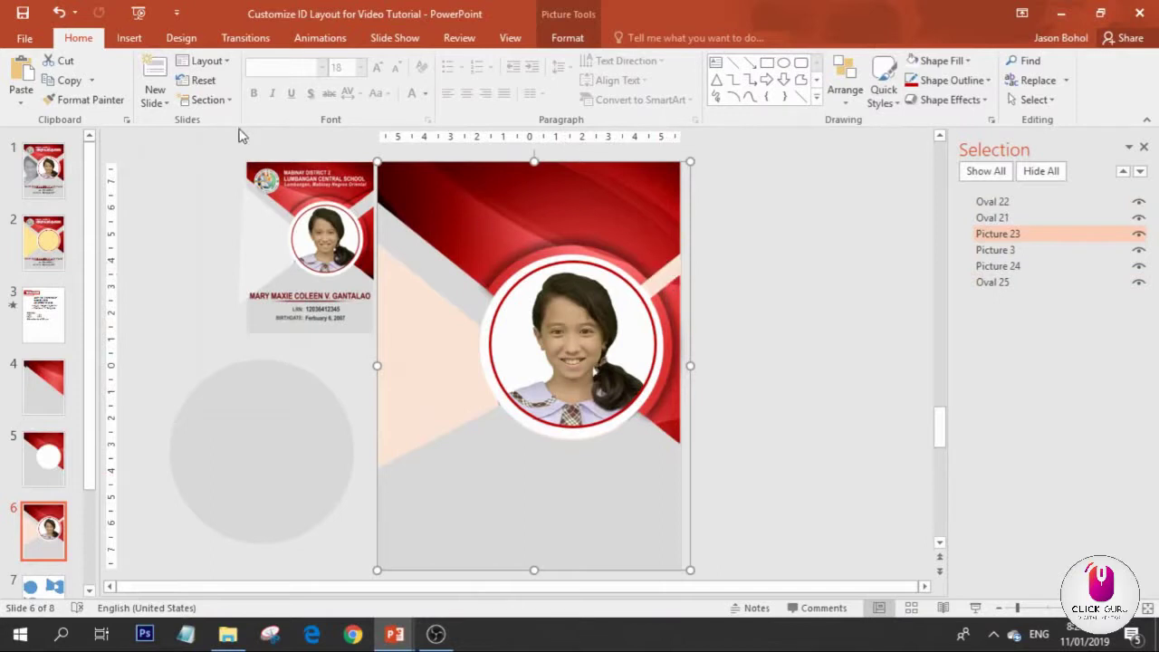
- Draw a shape, change it to a rectangle, and place it at the slide's upper right edge
left_click(129, 37)
left_click(289, 80)
left_click(336, 138)
left_click_drag(615, 222, 675, 310)
left_click(163, 60)
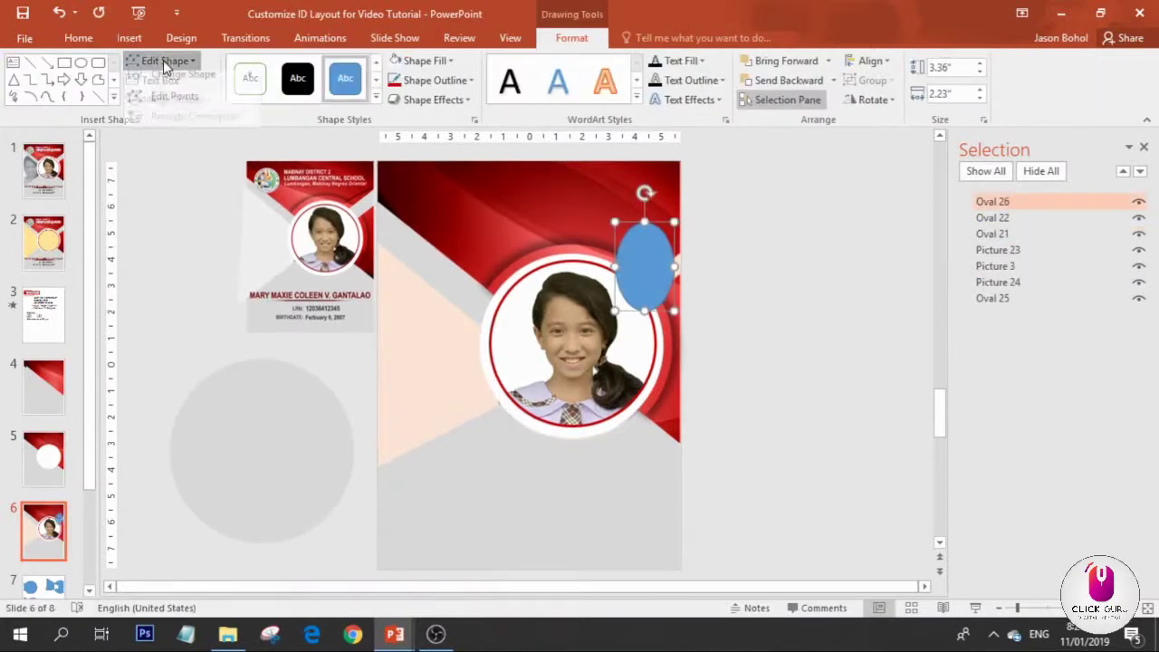
left_click_drag(660, 273, 662, 277)
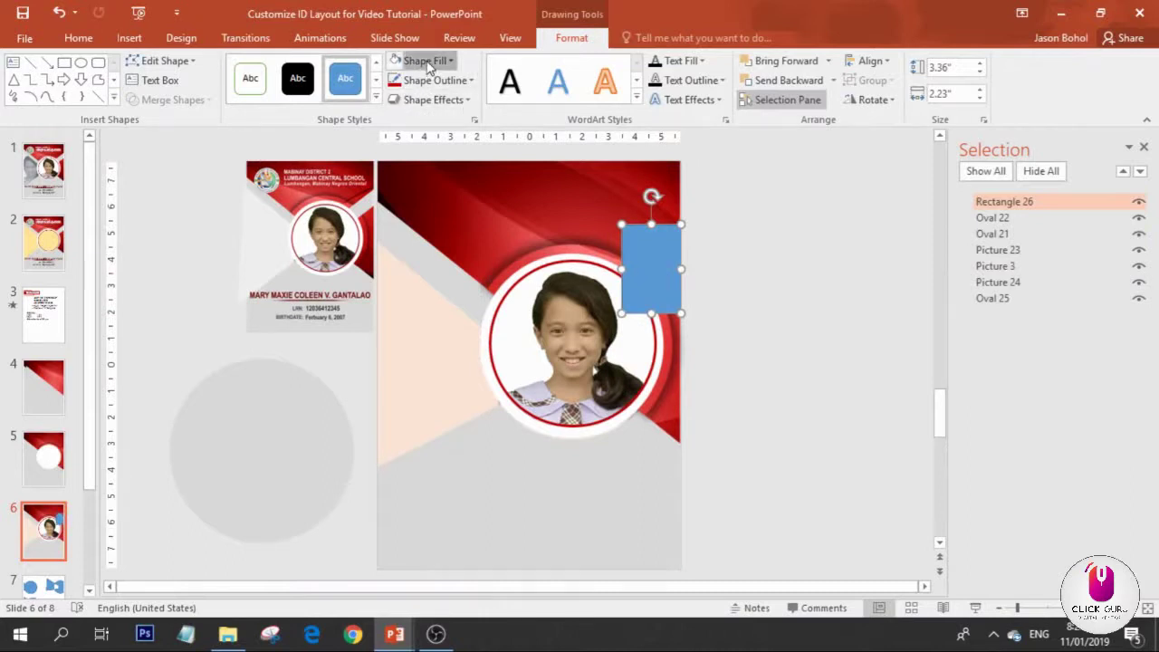
- Fill Rectangle 26 with eyedropper-sampled gray, remove its outline, and send it backward three times
left_click(422, 60)
left_click(422, 290)
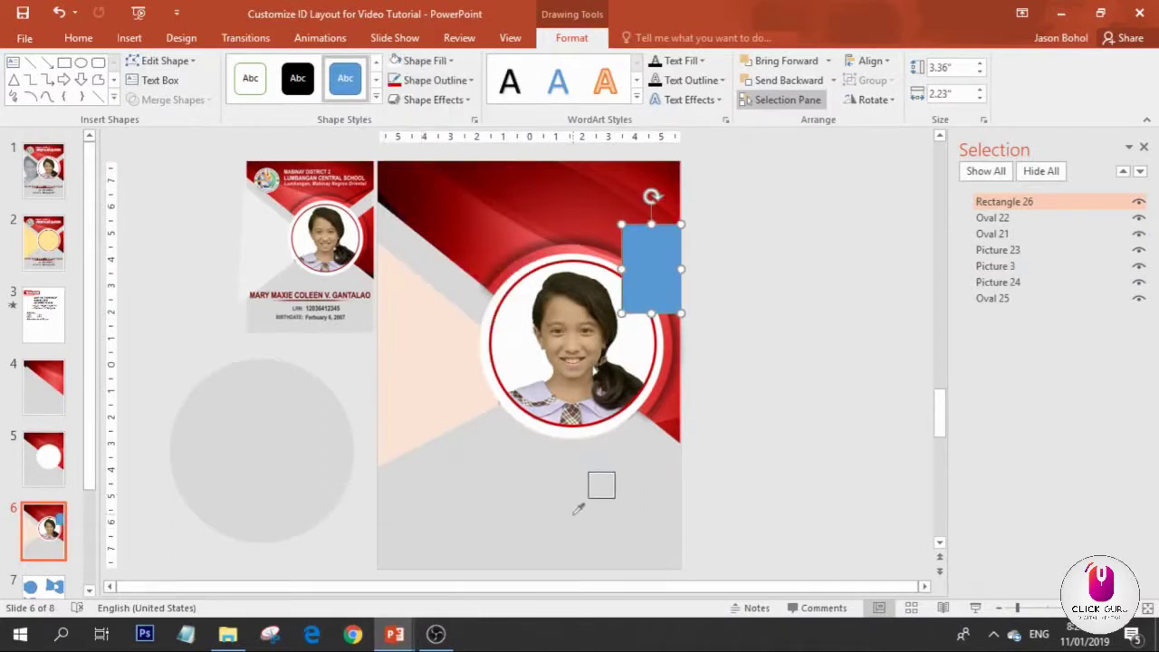
left_click(575, 512)
left_click(433, 84)
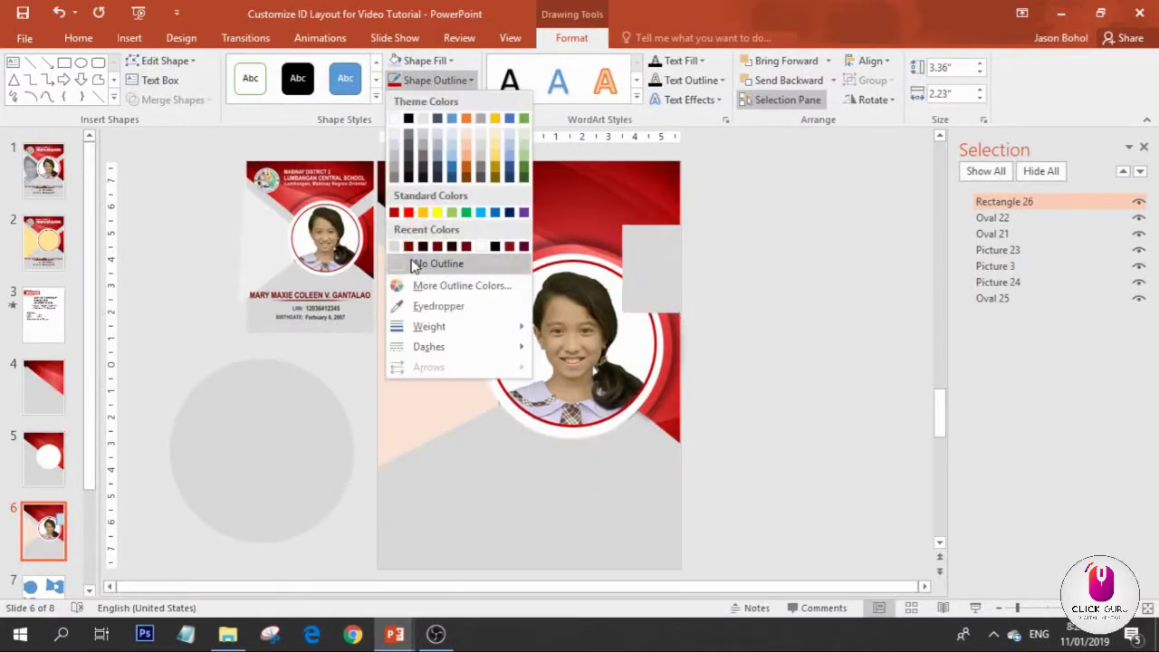
left_click(413, 262)
left_click(776, 80)
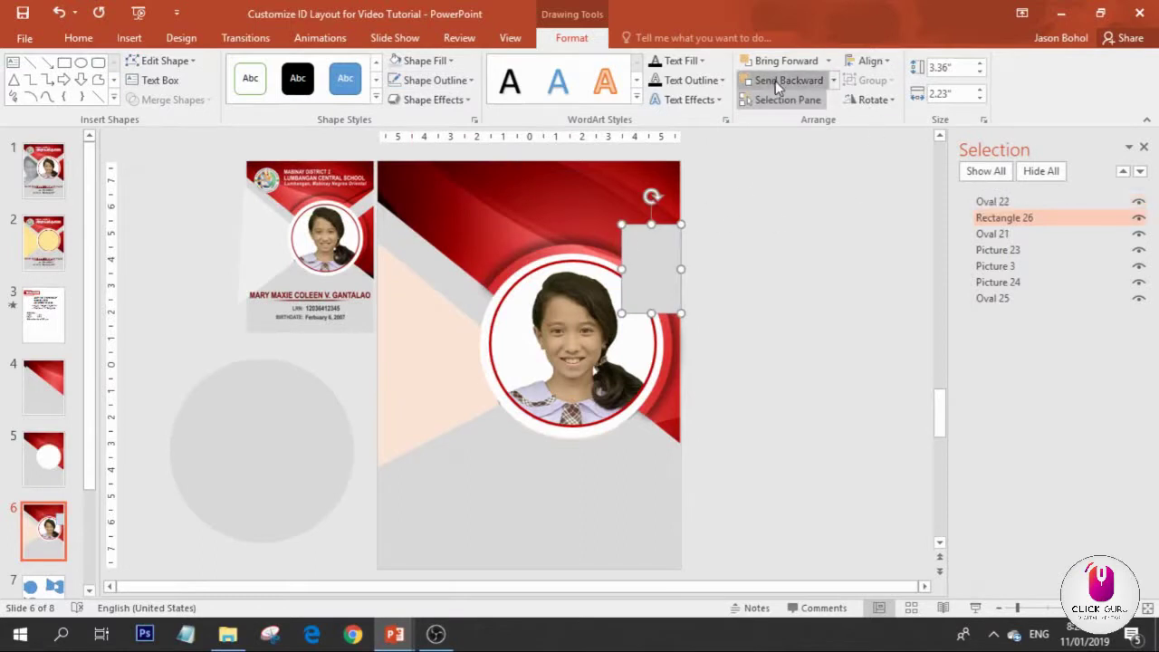
left_click(775, 80)
left_click(775, 80)
left_click(775, 80)
left_click(775, 81)
left_click(775, 81)
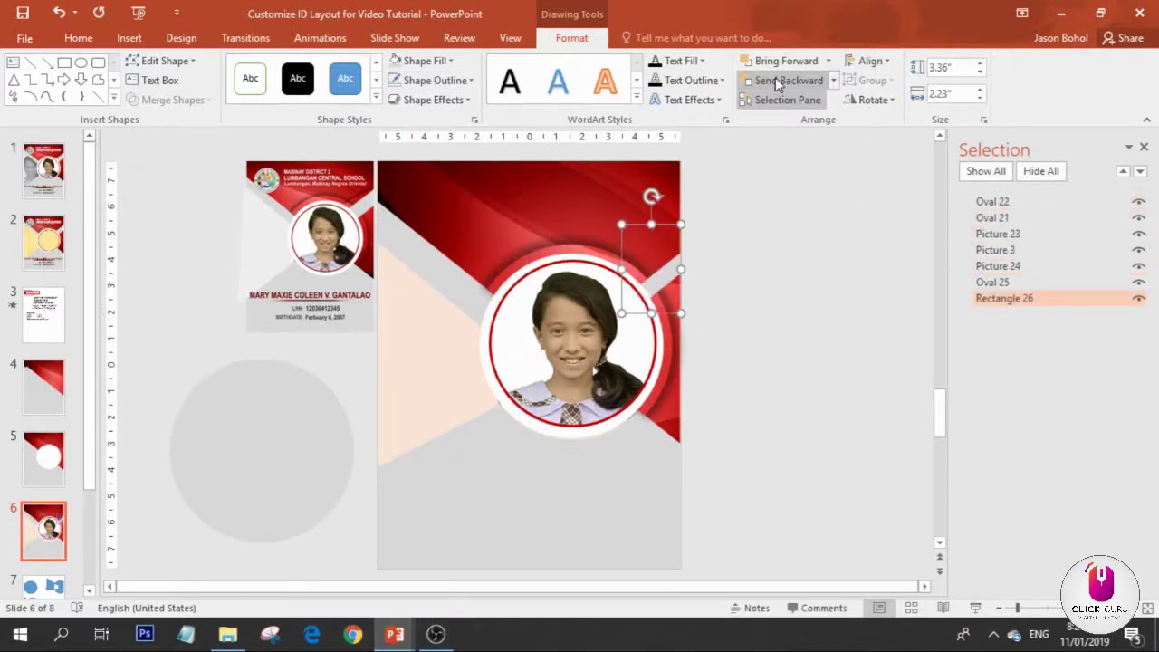
left_click(820, 393)
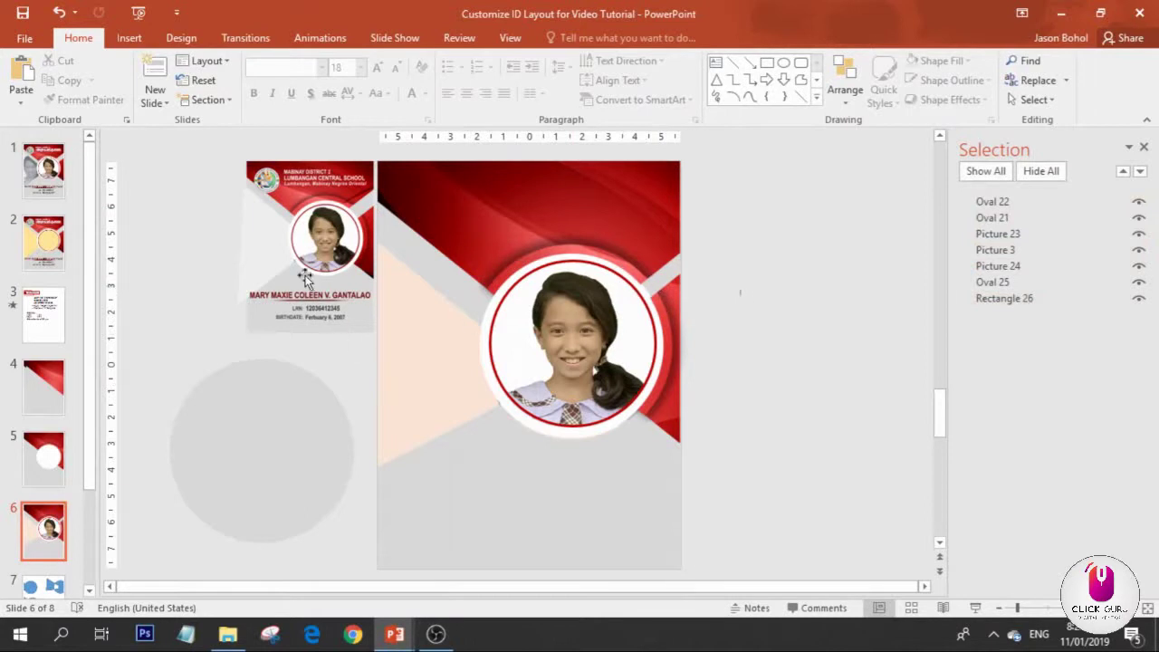
- Check slides 1 and 5 for reference, then return to slide 6
left_click(577, 380)
left_click(299, 243)
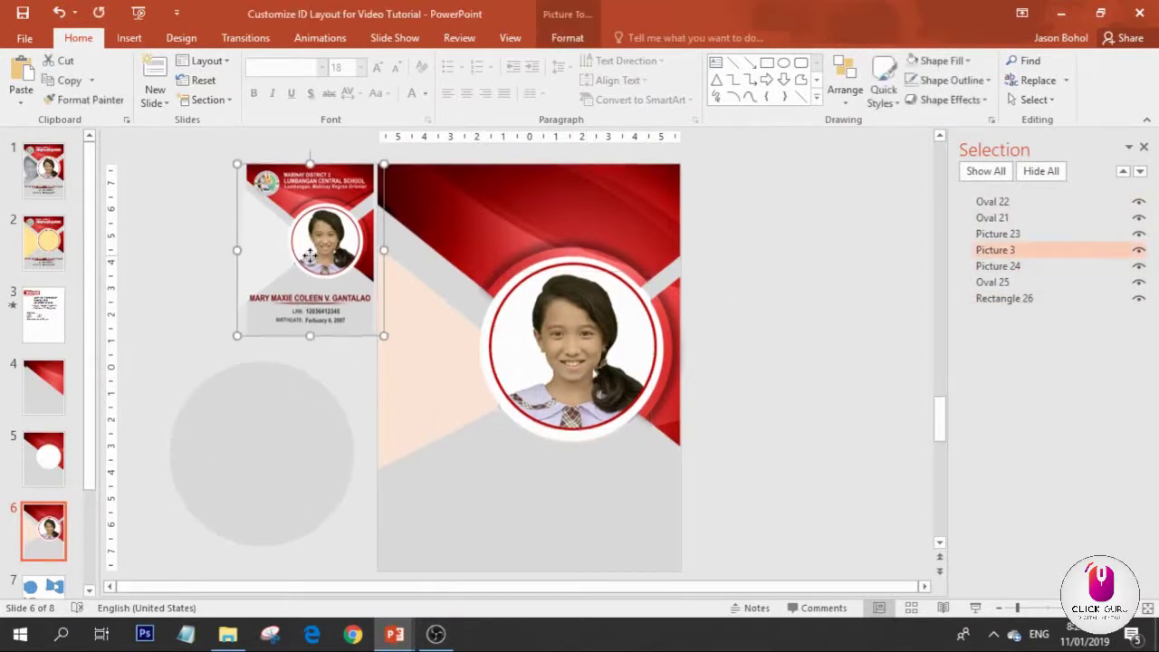
key("ctrl+Home")
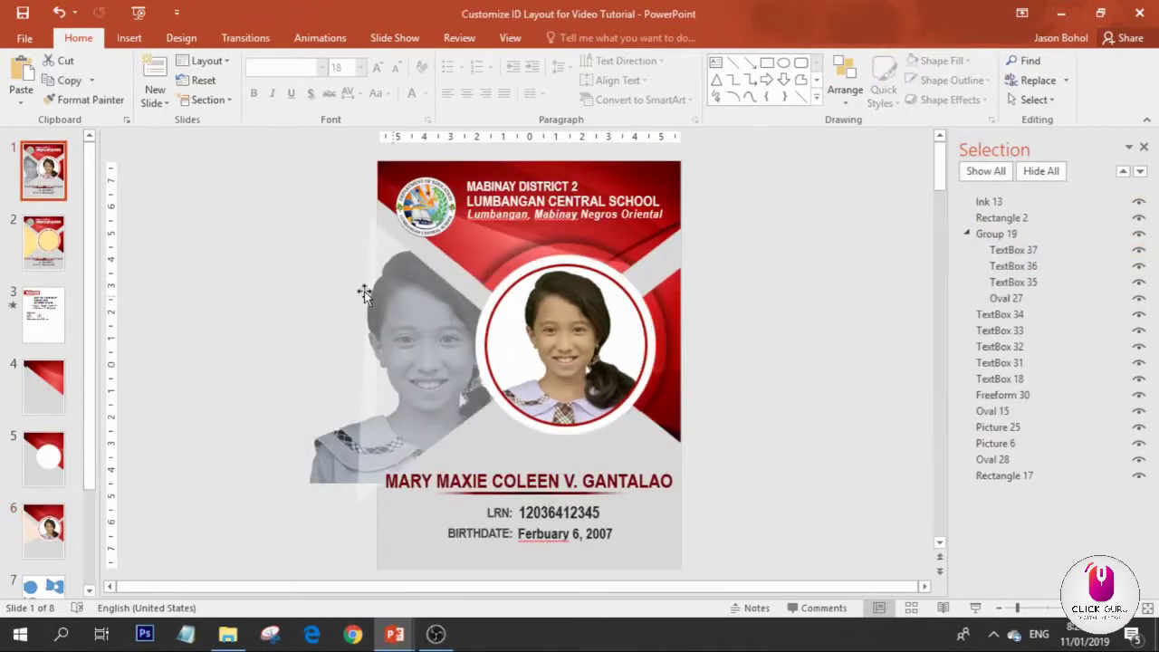
left_click(58, 451)
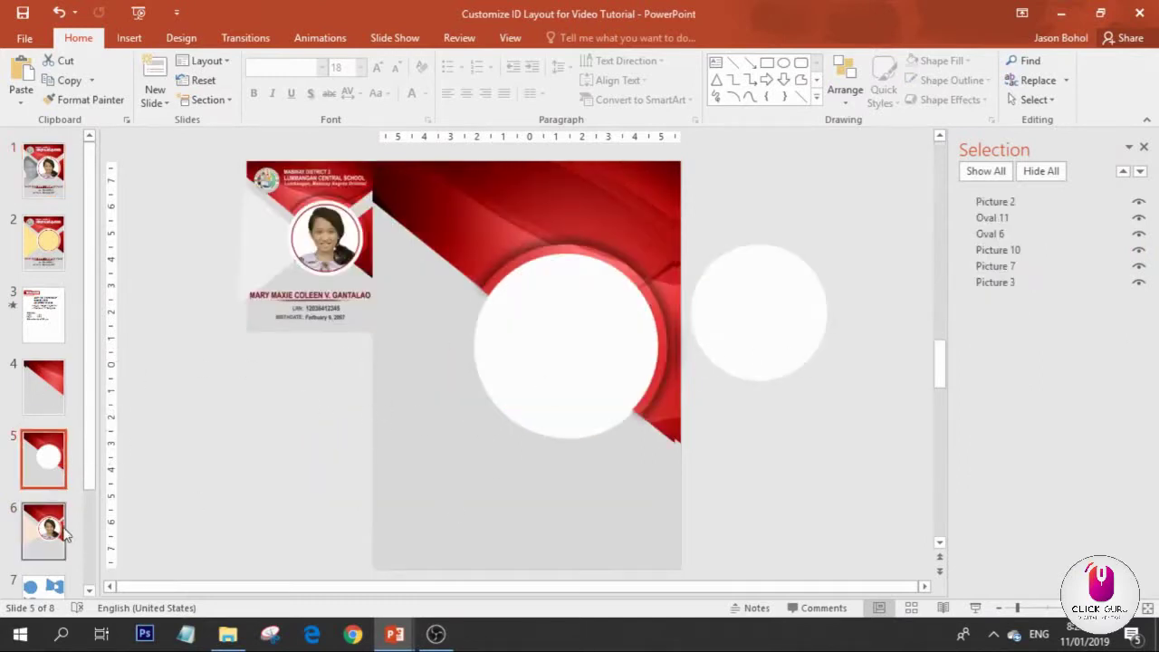
key("Page_Down")
- Try moving and enlarging the student photo on the left, then undo it back into the frame
left_click(567, 361)
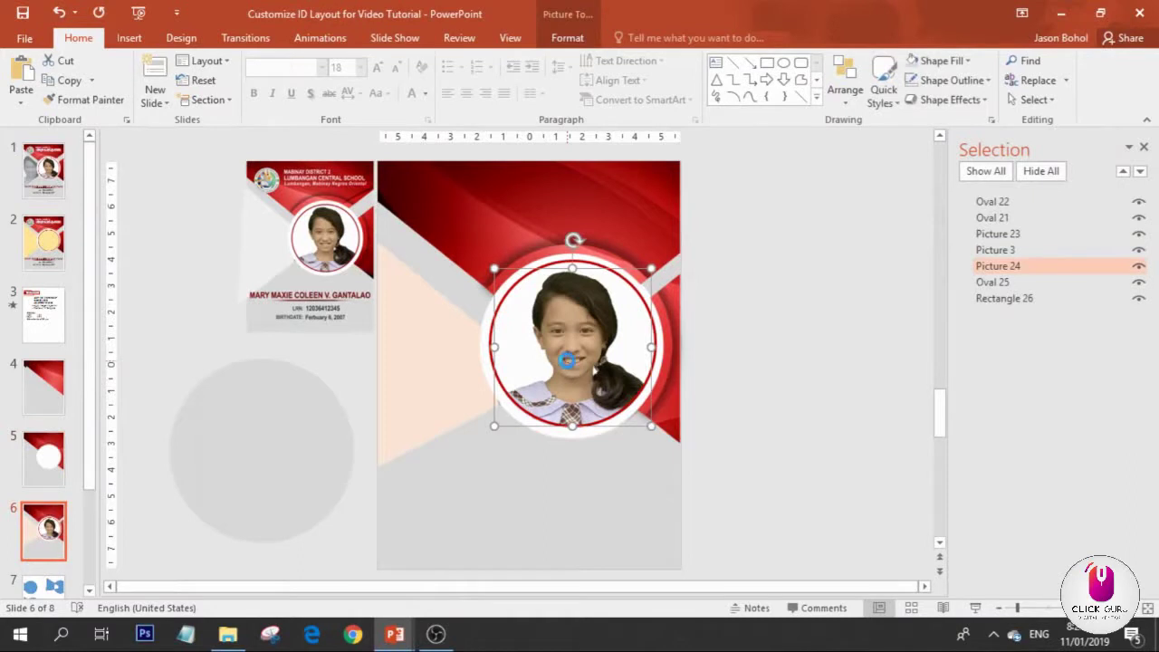
left_click_drag(575, 366, 416, 386)
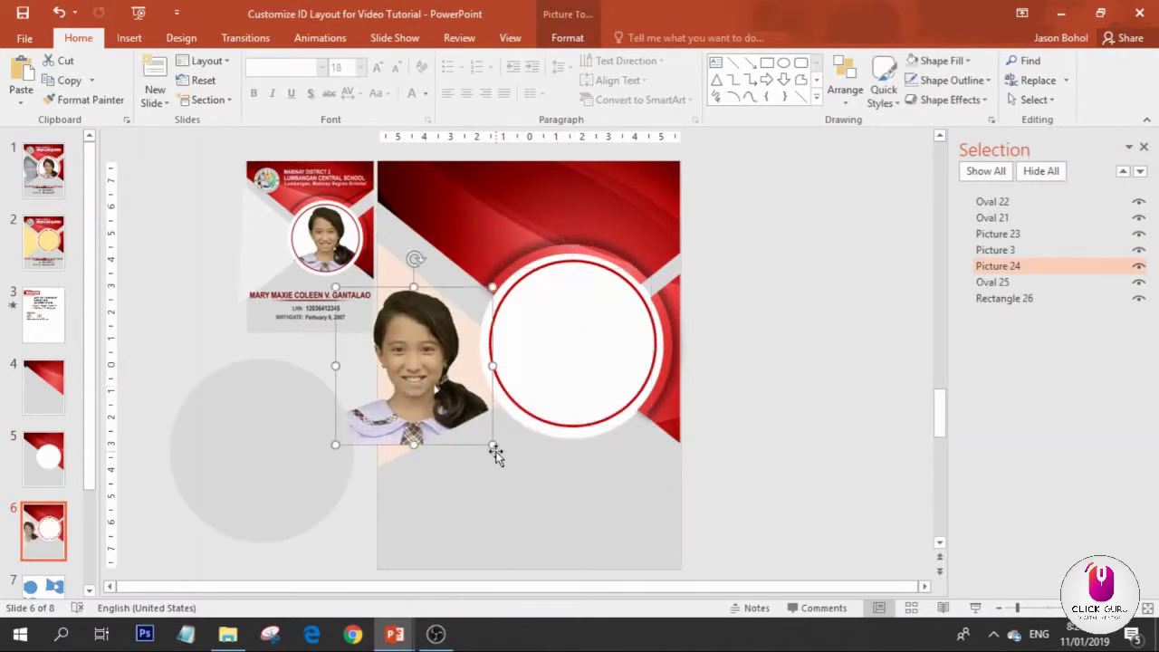
left_click_drag(492, 446, 543, 492)
left_click(423, 388)
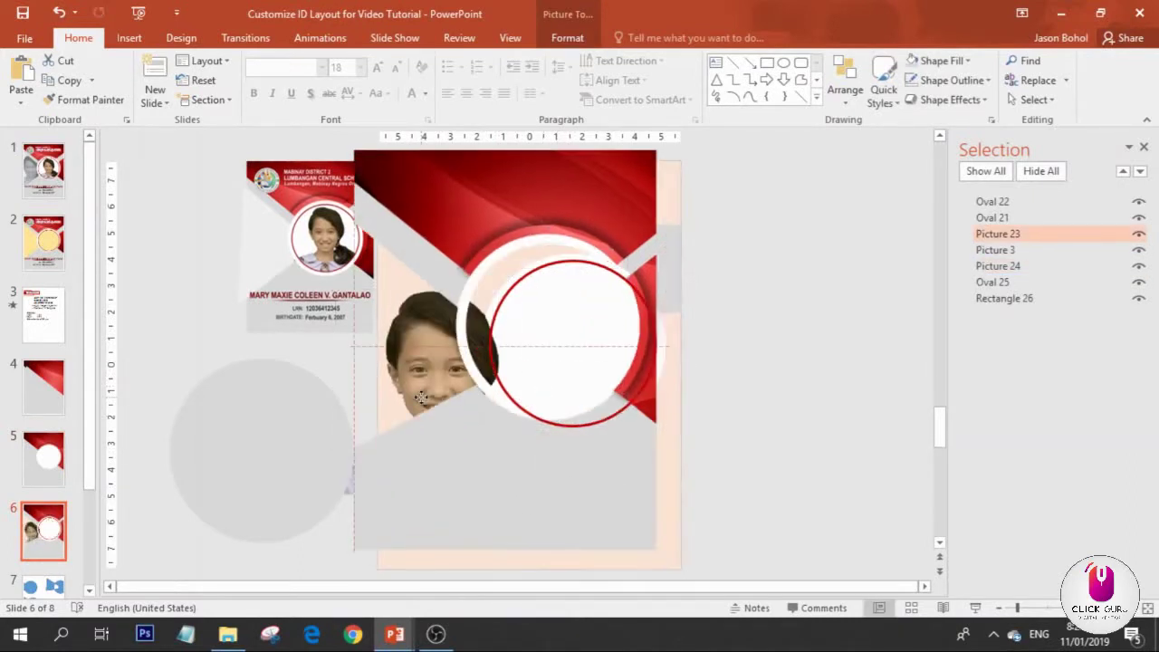
key("ctrl+v")
key("ctrl+z")
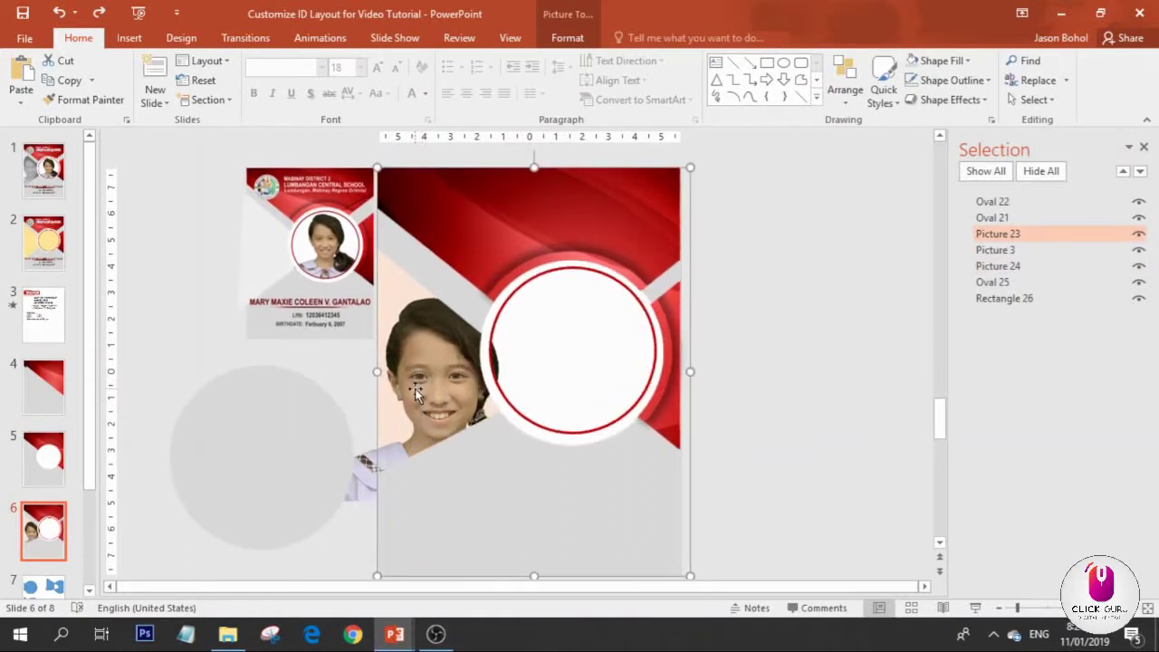
left_click(362, 483)
mouse_move(361, 484)
left_mouse_down()
mouse_move(350, 456)
mouse_move(336, 466)
mouse_move(347, 478)
left_mouse_up()
key("ctrl+z")
key("ctrl+z")
key("ctrl+z")
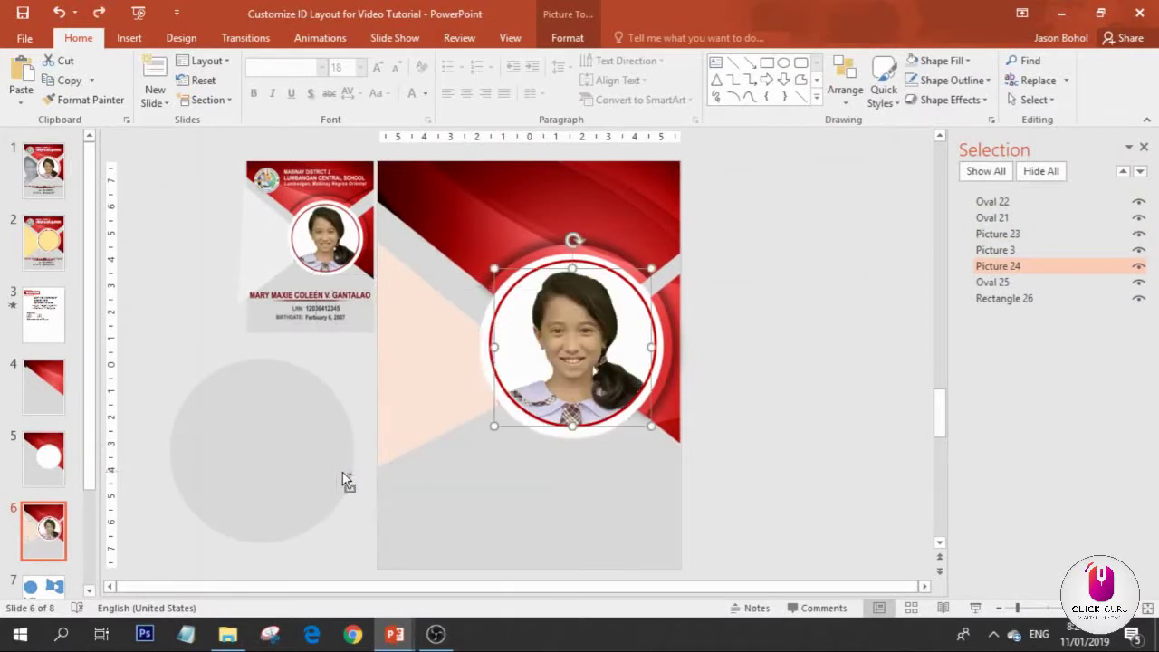
- Paste a copy of the student photo, move it left, lower it in the stack, and enlarge it
key("ctrl+c")
key("ctrl+v")
left_click_drag(579, 372, 408, 412)
left_click_drag(1019, 201, 1022, 319)
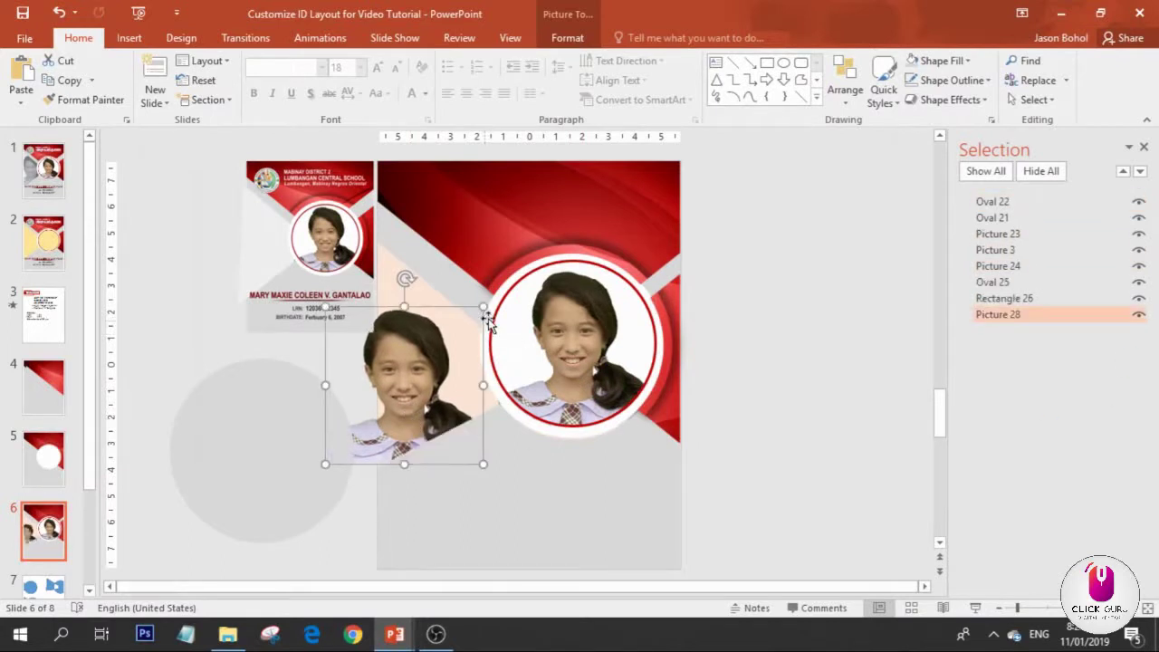
left_click_drag(486, 308, 525, 264)
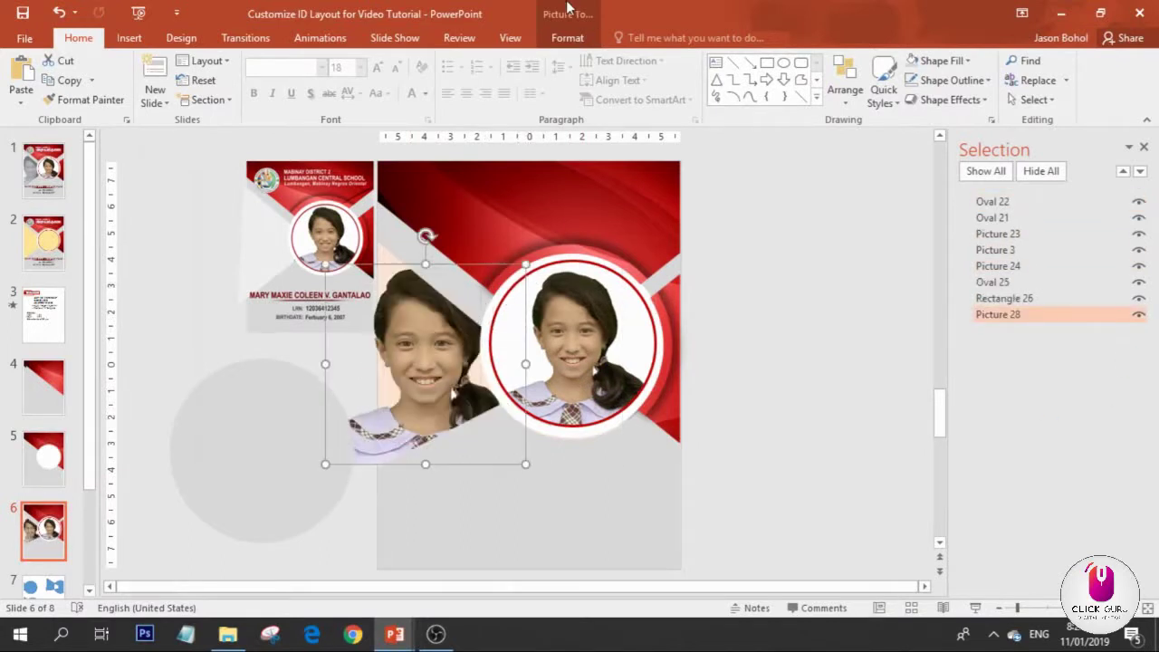
- Recolor the enlarged photo copy to Grayscale
left_click(567, 37)
left_click(143, 82)
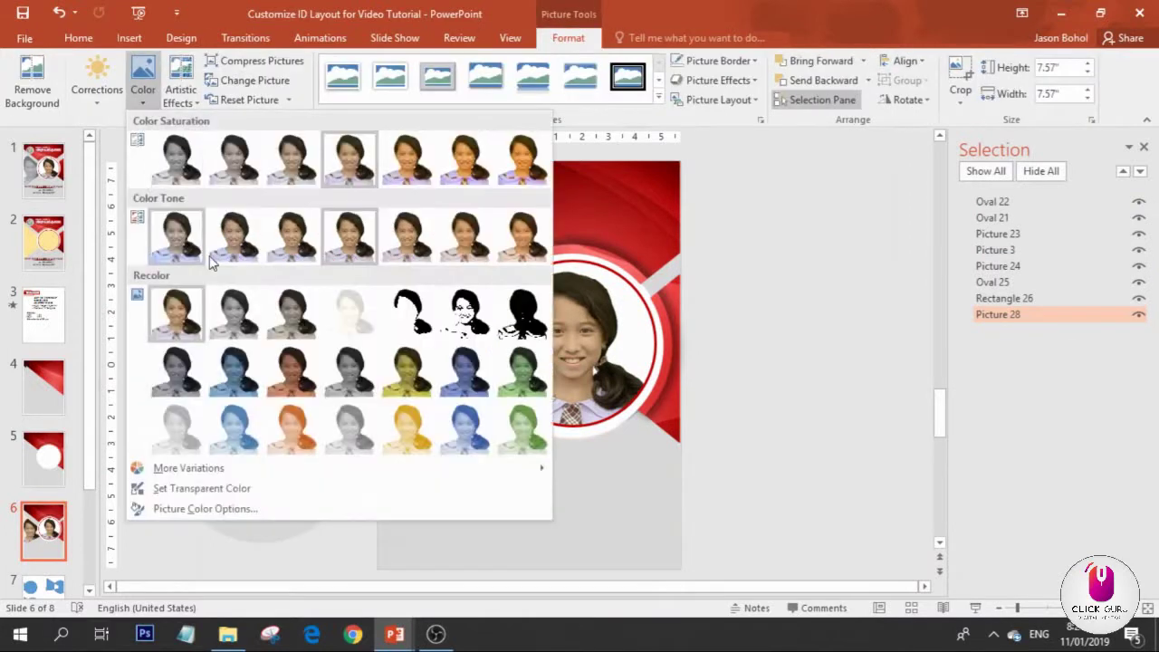
left_click(235, 317)
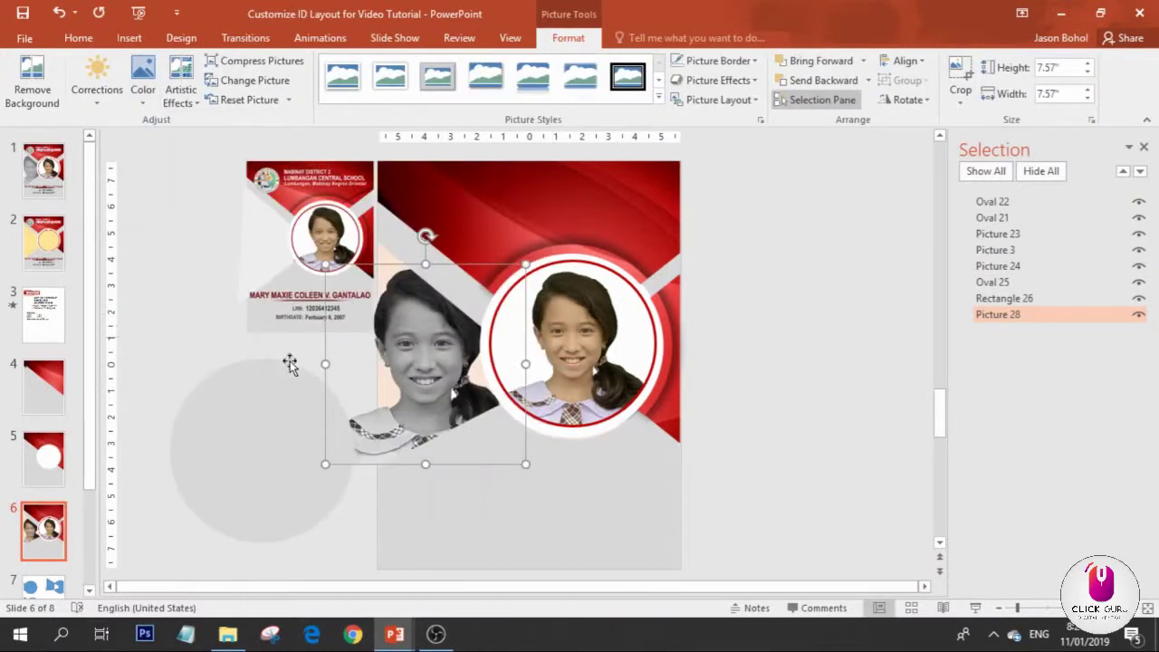
left_click(410, 412)
left_click(797, 377)
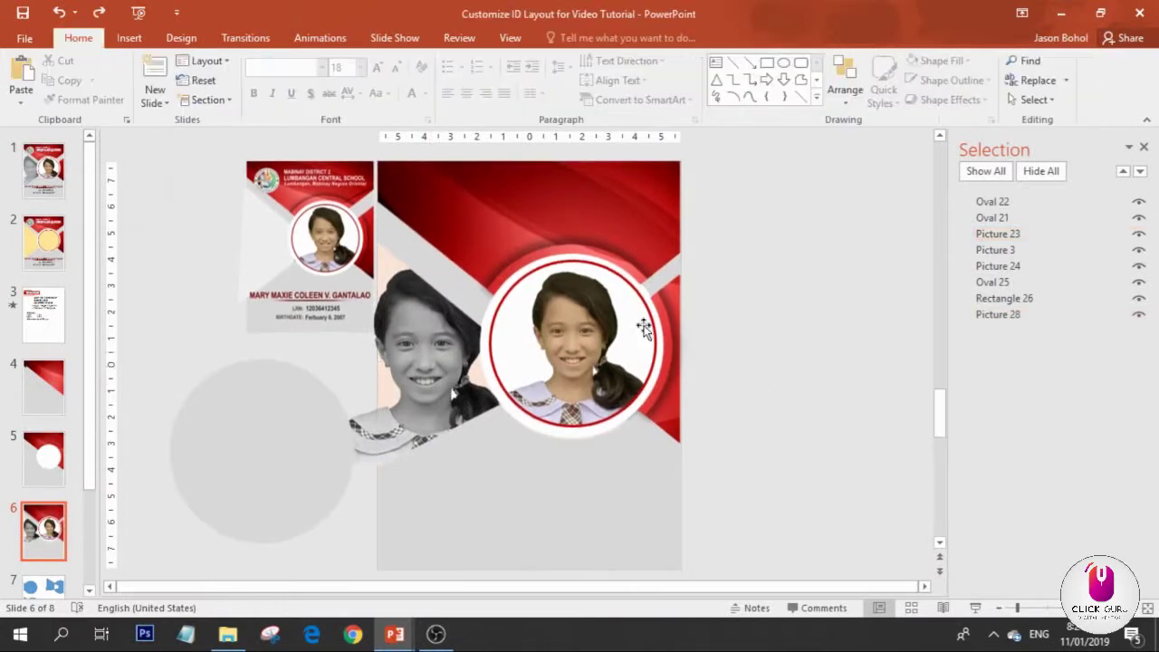
- Draw a rectangle covering the grayscale photo
left_click(129, 38)
left_click(290, 79)
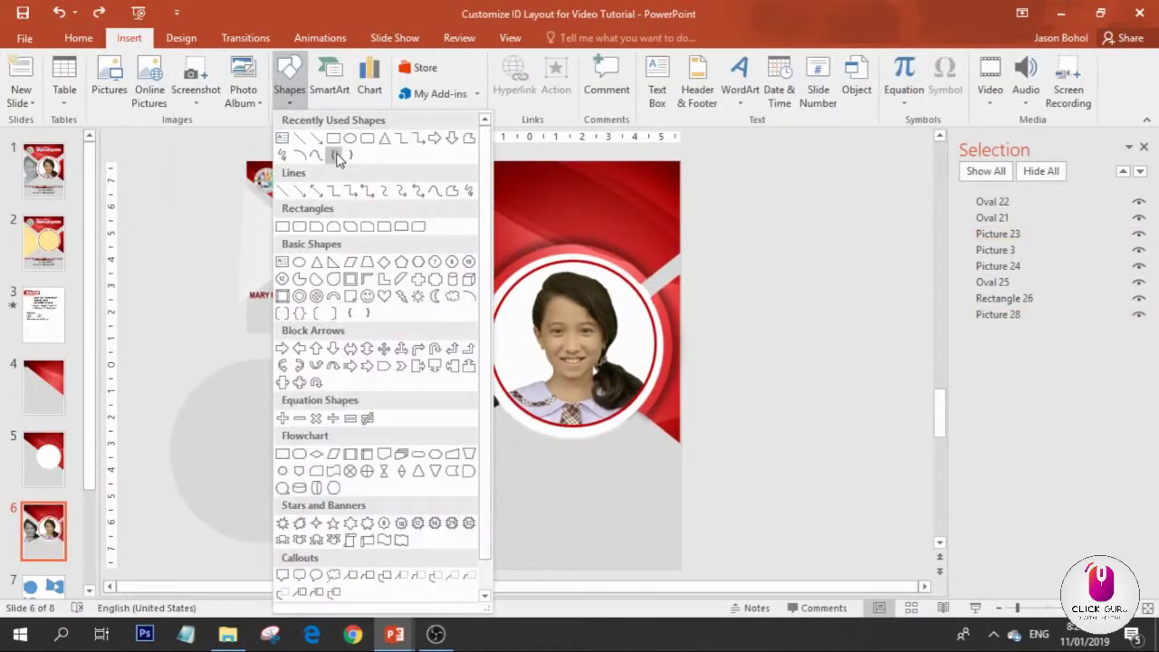
left_click(332, 137)
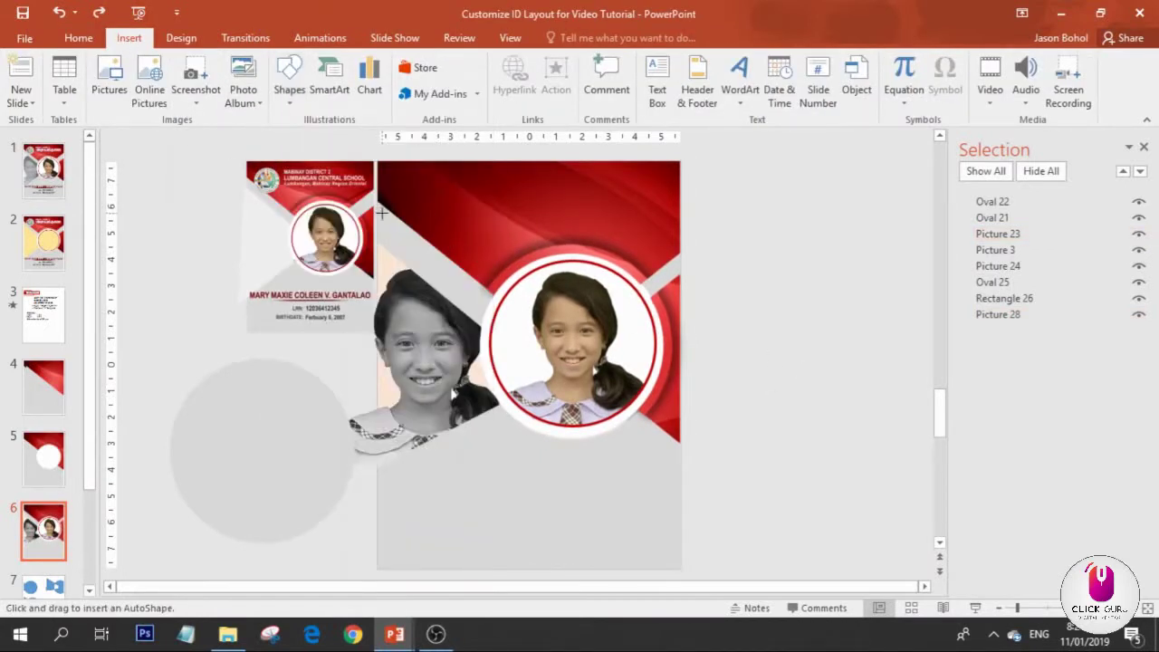
mouse_move(377, 212)
left_mouse_down()
mouse_move(473, 465)
mouse_move(525, 484)
mouse_move(515, 471)
left_mouse_up()
- Give the rectangle a white fill at 30% transparency, no outline, and layer it just above the grayscale photo
left_click(440, 60)
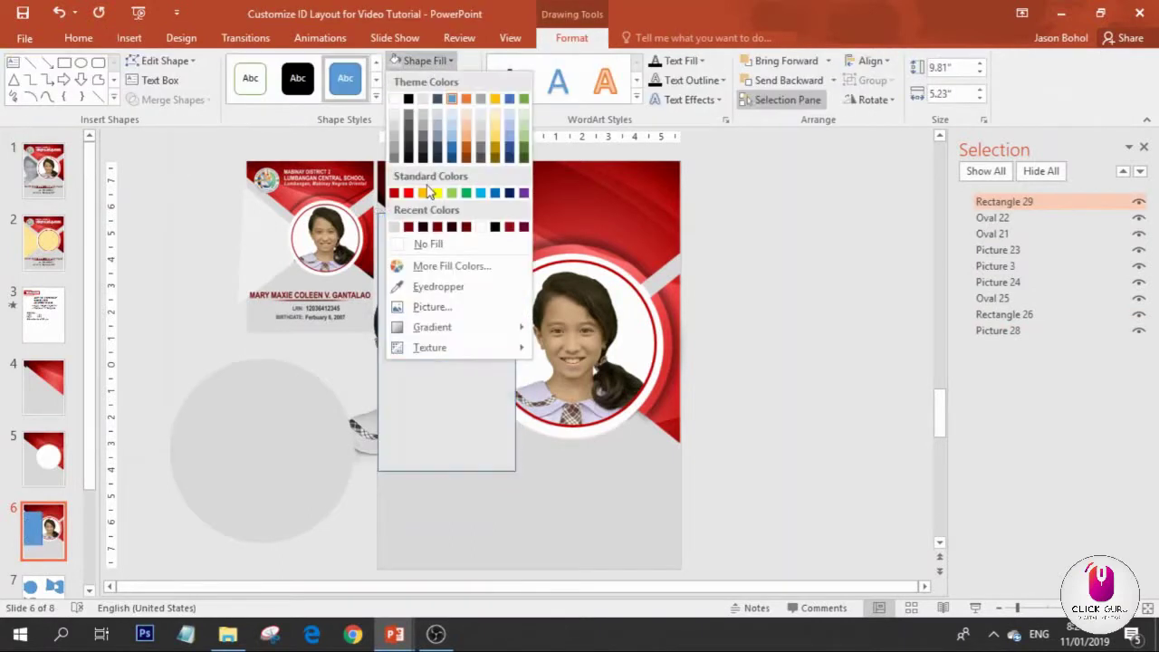
left_click(394, 98)
left_click(440, 60)
left_click(445, 267)
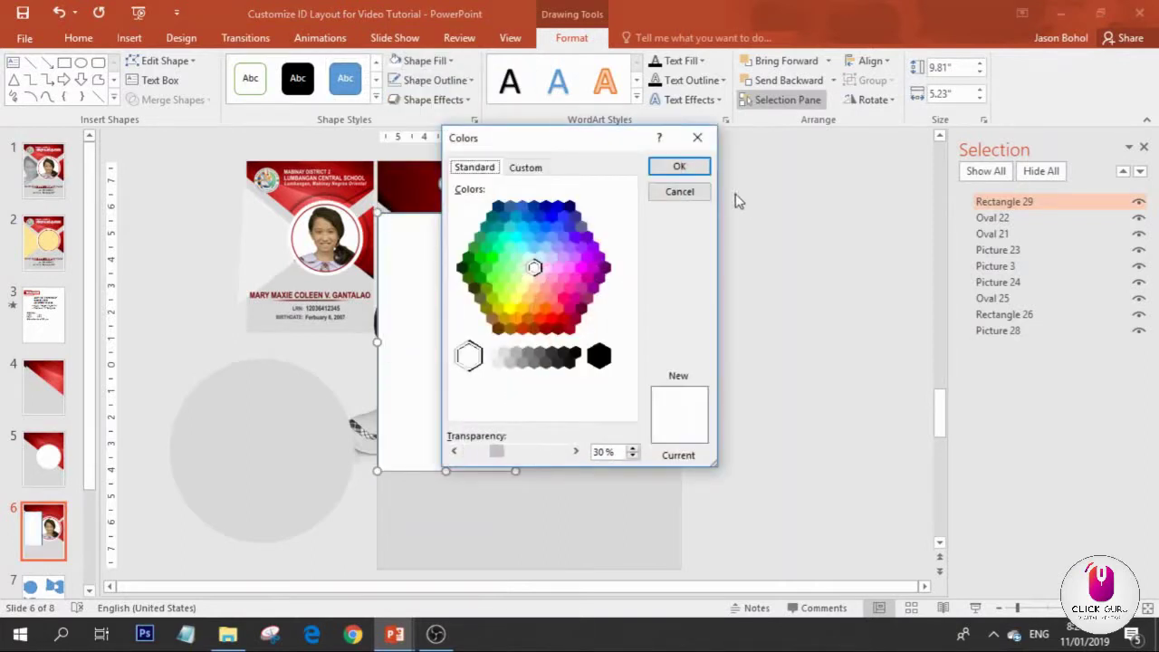
left_click(678, 166)
left_click(456, 81)
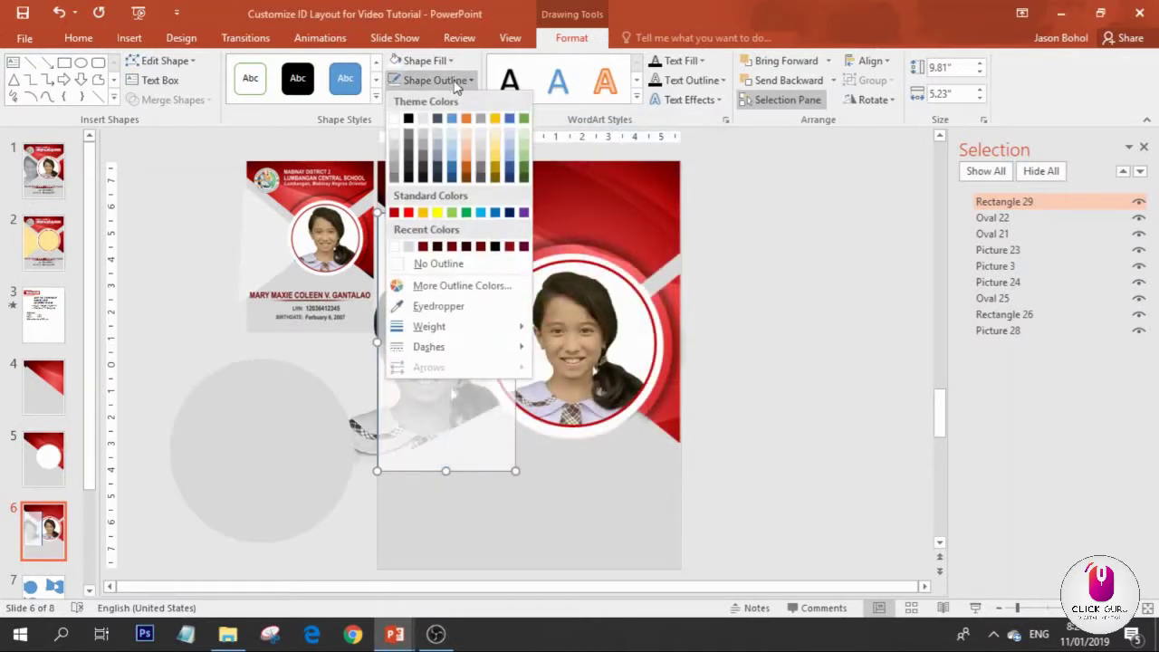
left_click(438, 265)
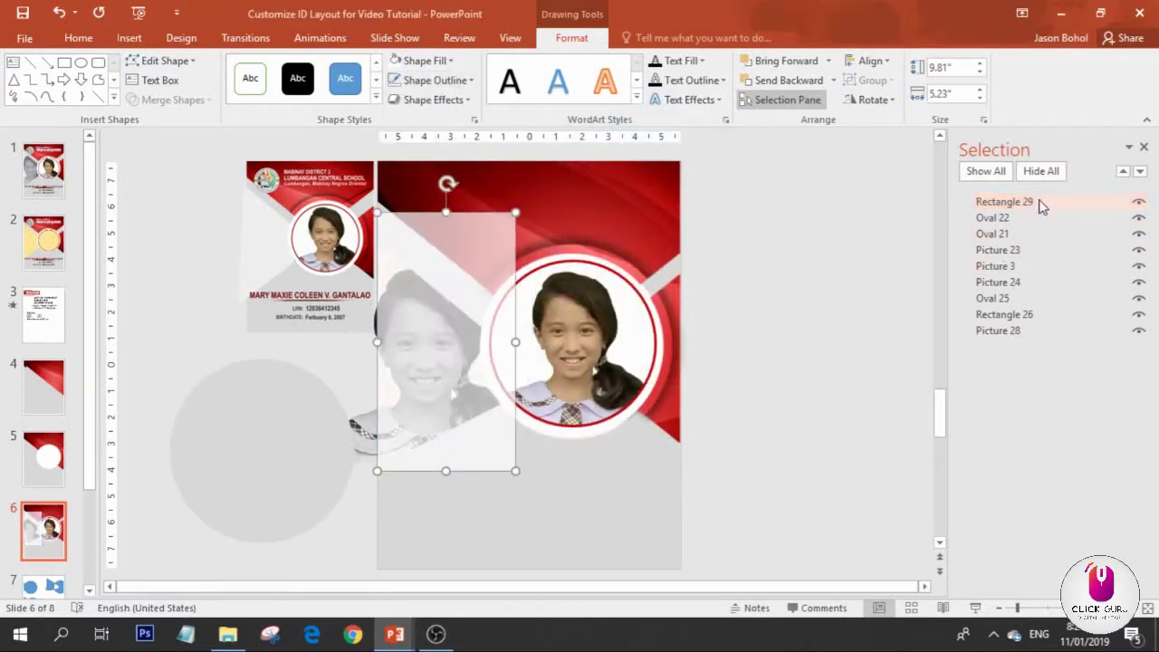
left_click_drag(1031, 318, 1032, 321)
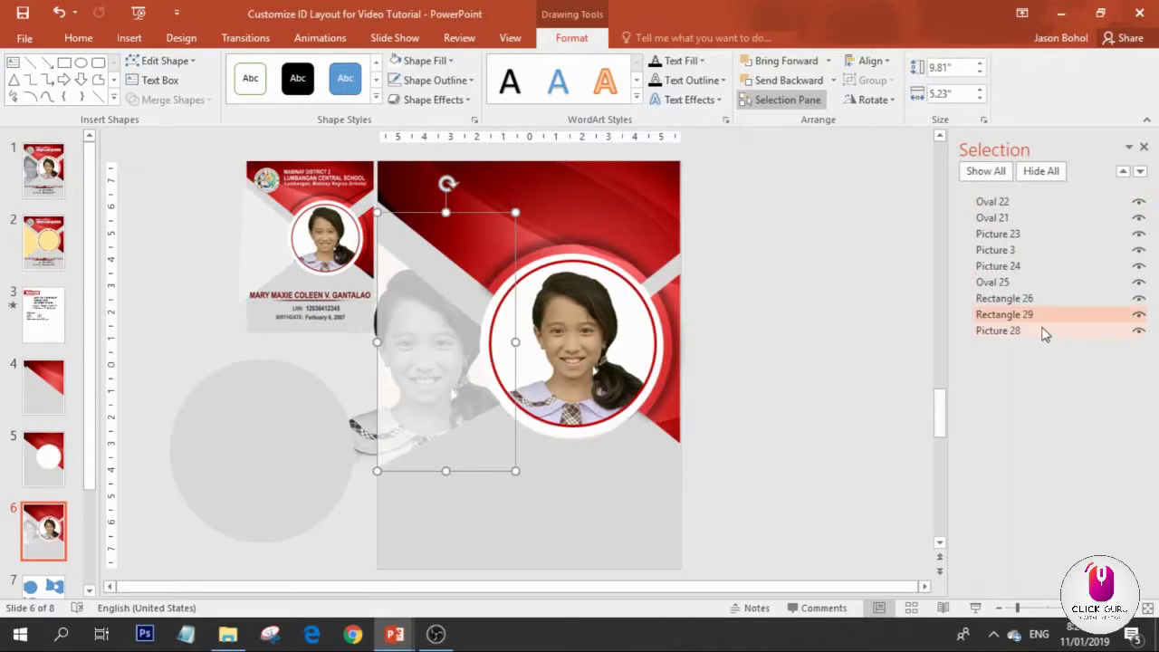
left_click(901, 337)
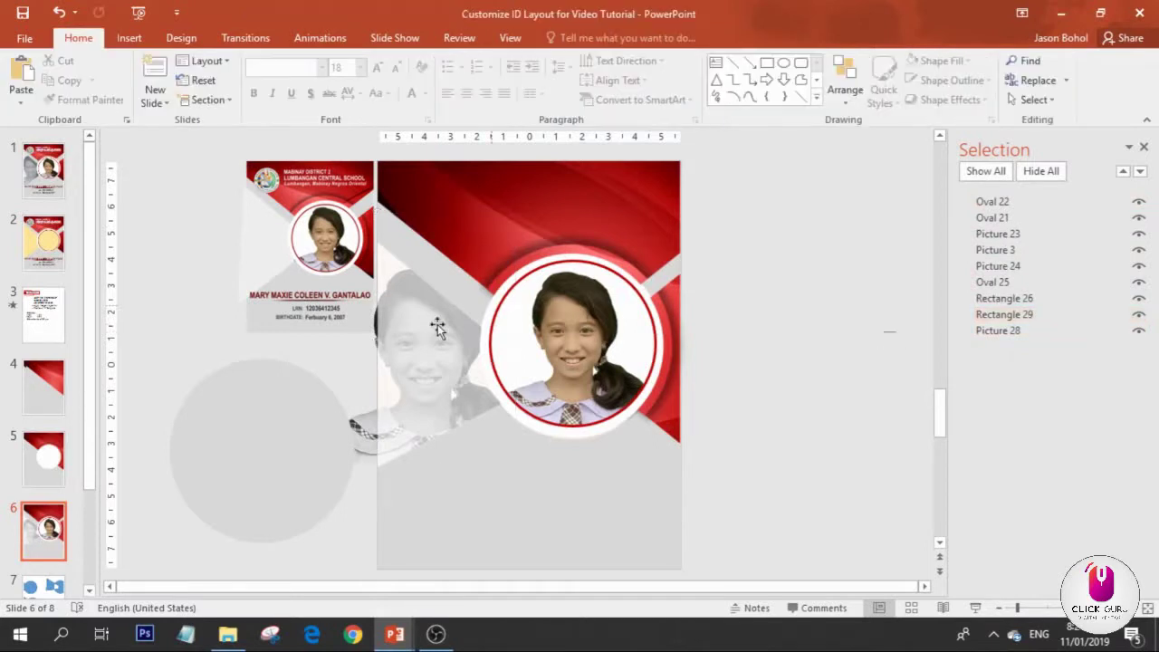
- Reposition the small ID card and preview the slide full screen
left_click(262, 425)
left_click_drag(320, 301, 241, 284)
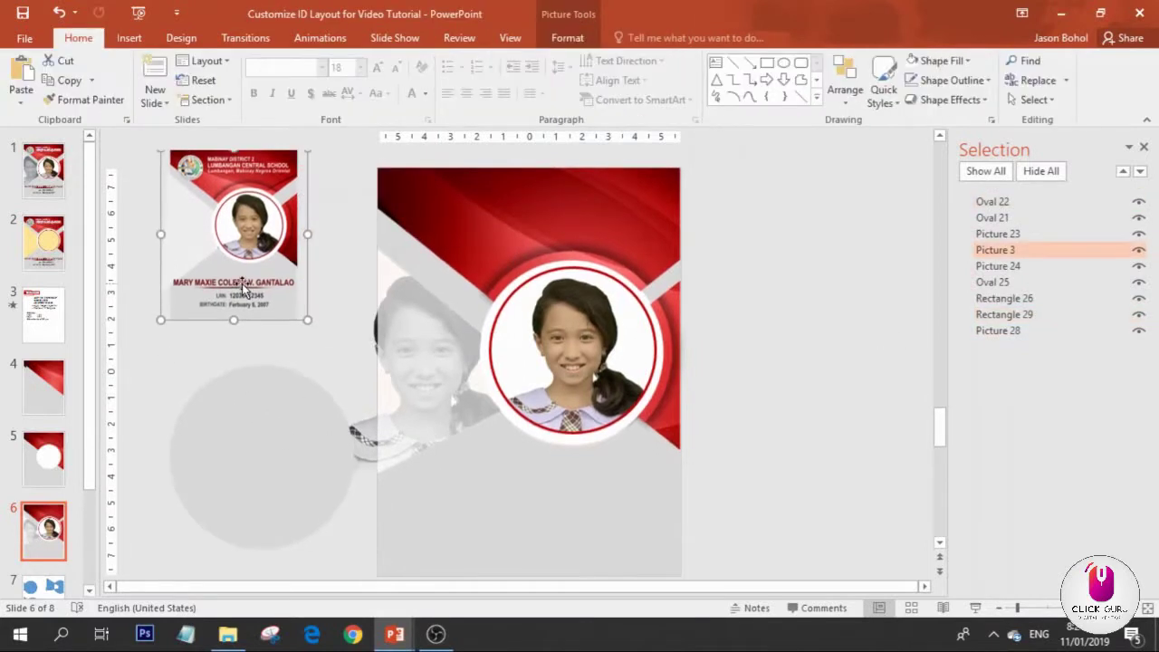
key("shift+F5")
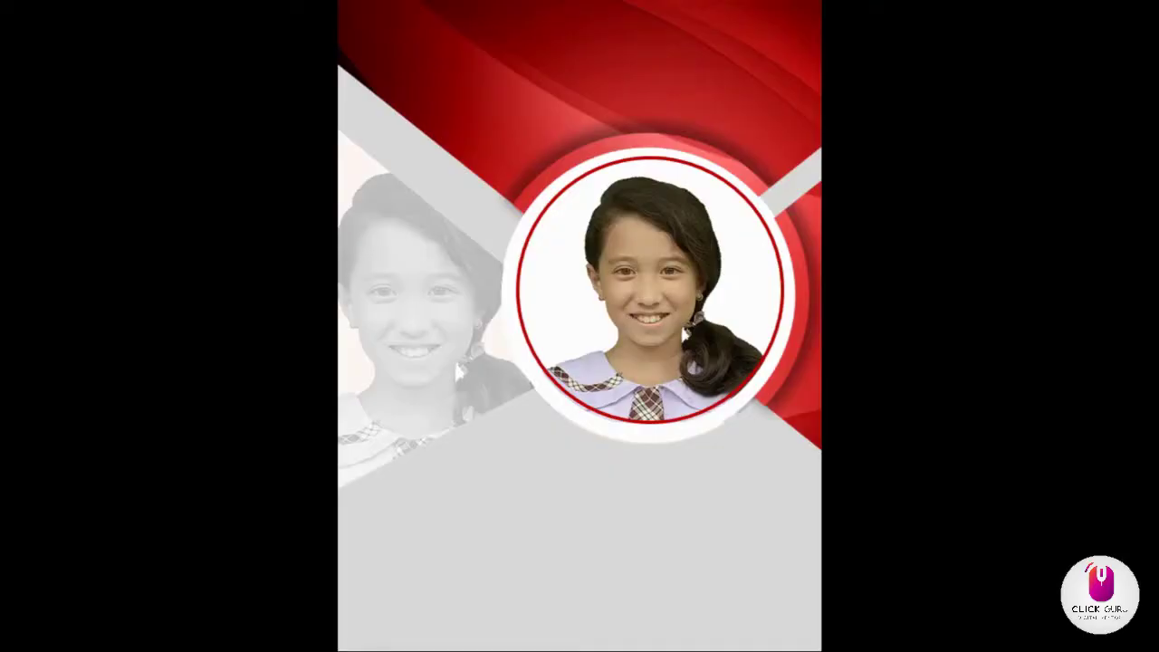
key("Escape")
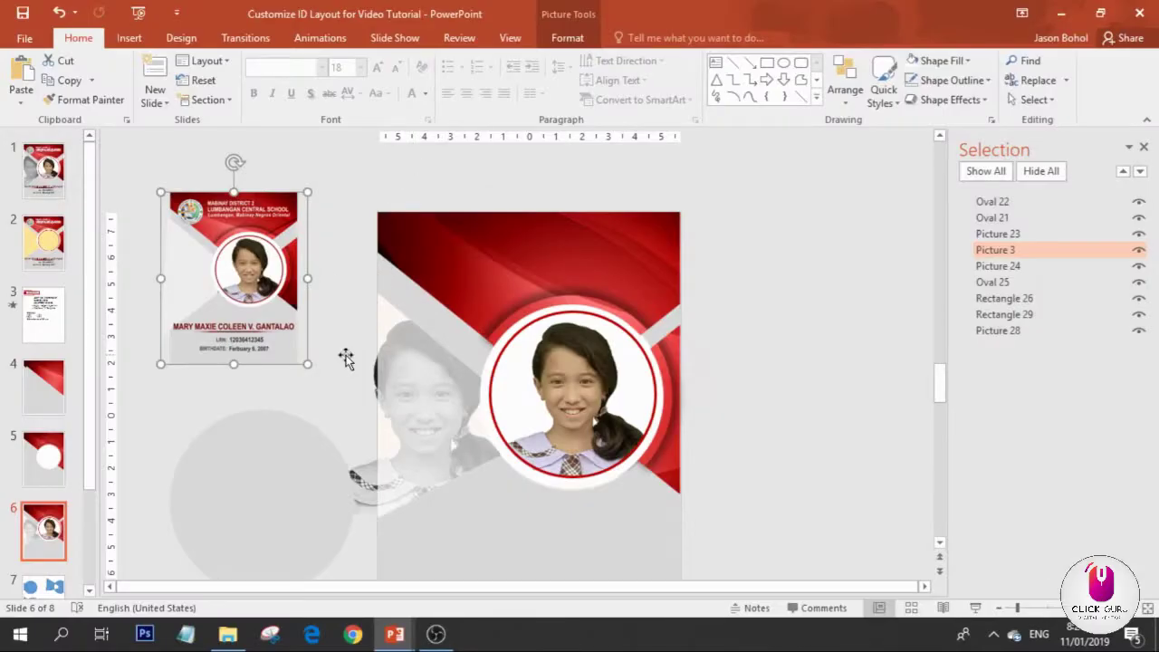
scroll(294, 294, "down", 1)
left_click_drag(294, 295, 343, 255)
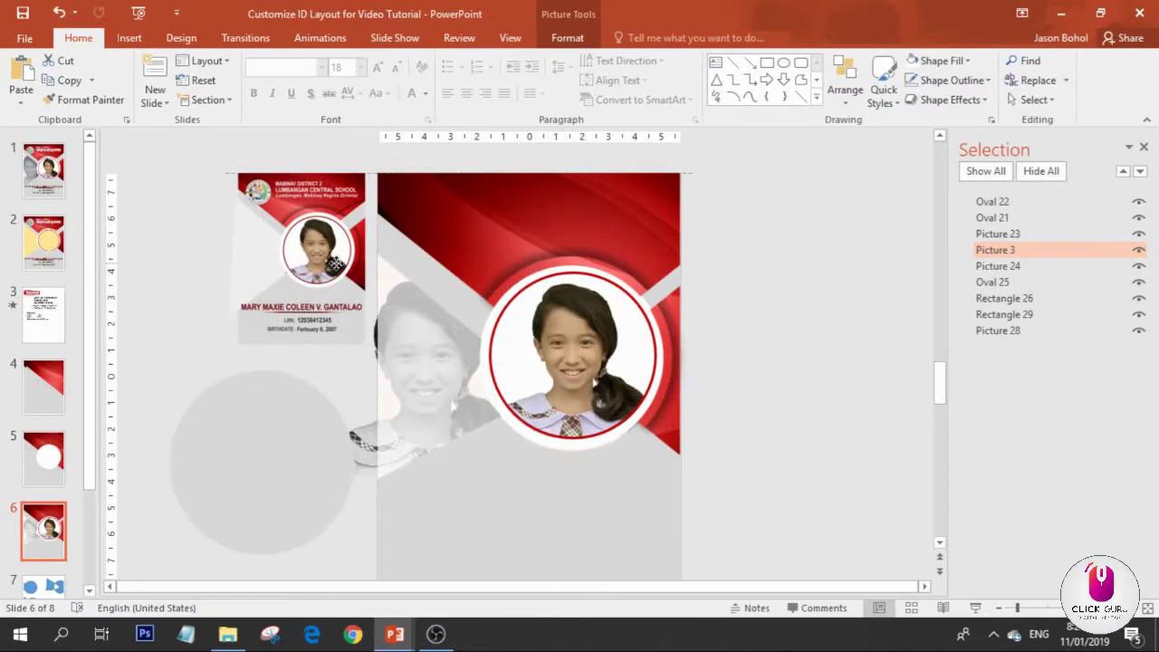
- Copy the school header group from slide 1 onto slide 6
left_click(261, 487)
left_click(263, 487)
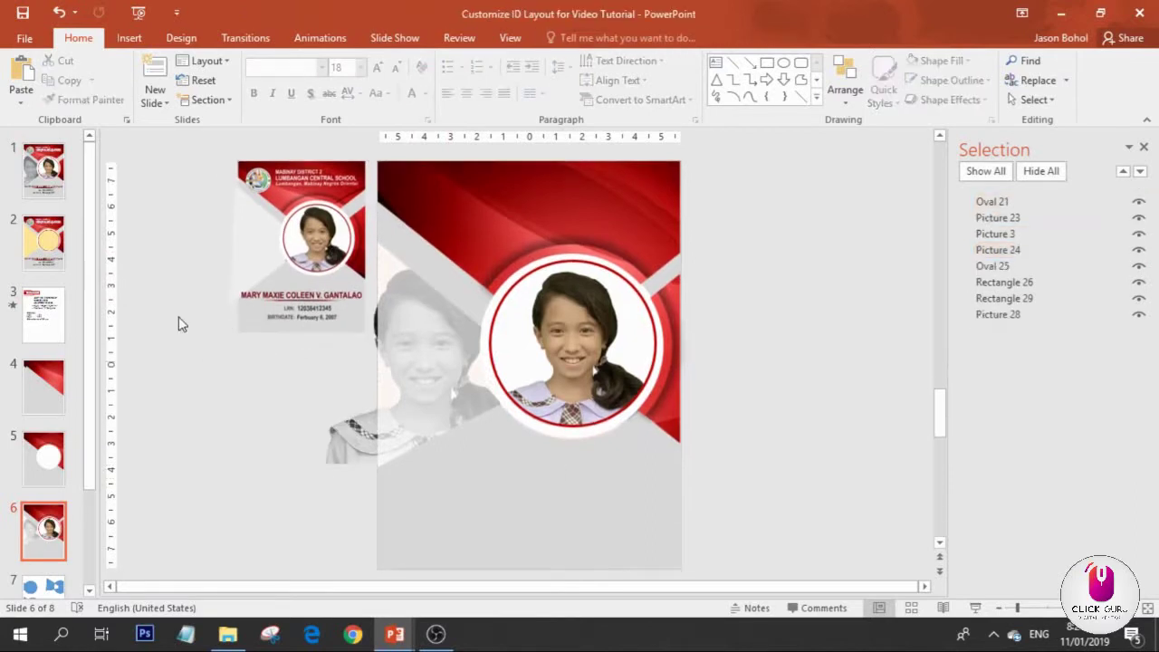
left_click(44, 170)
left_click(416, 207)
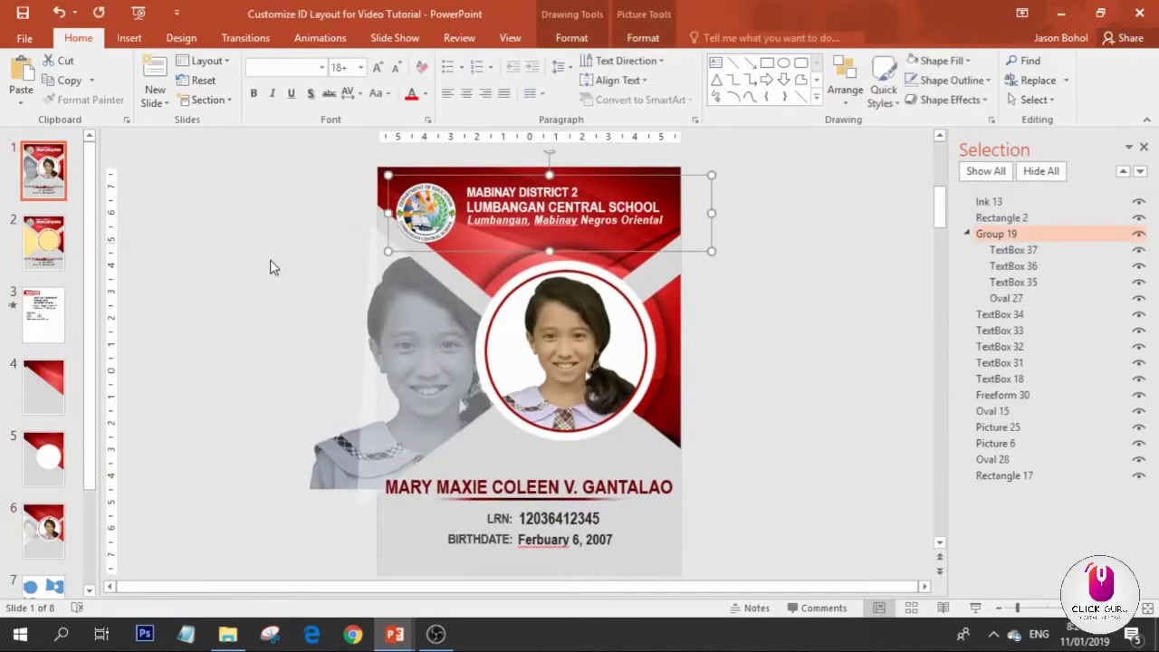
left_click(43, 533)
key("ctrl+v")
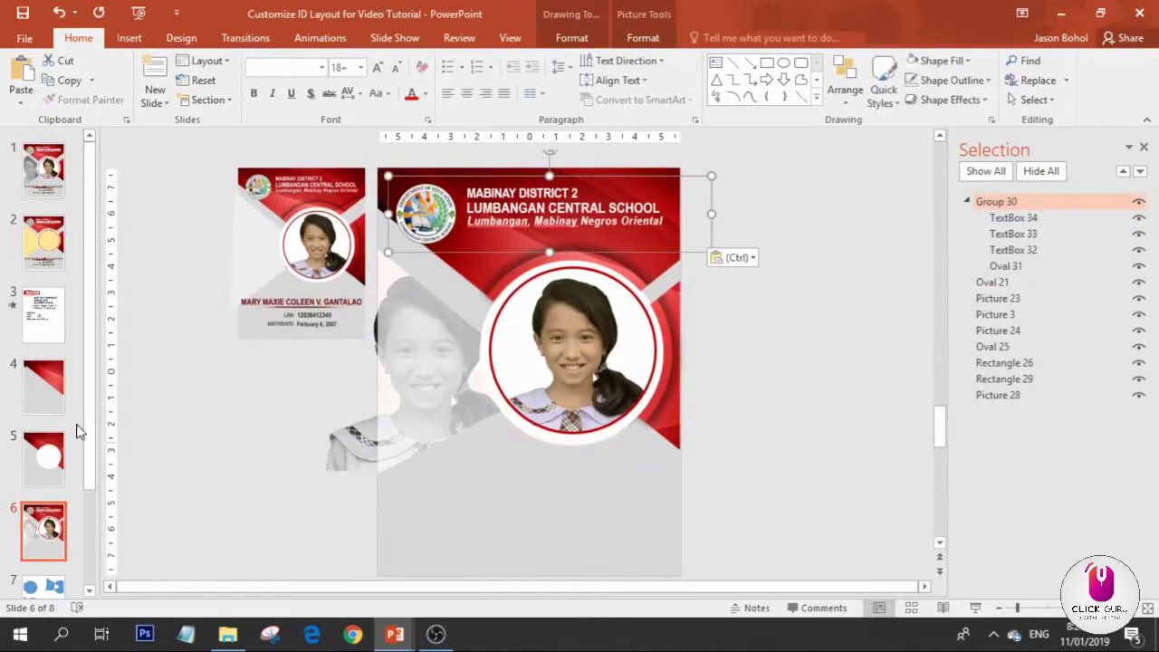
- Copy the name, LRN and birthdate text boxes from slide 1 onto slide 6
left_click(44, 170)
left_click(683, 560)
left_click_drag(744, 435, 307, 579)
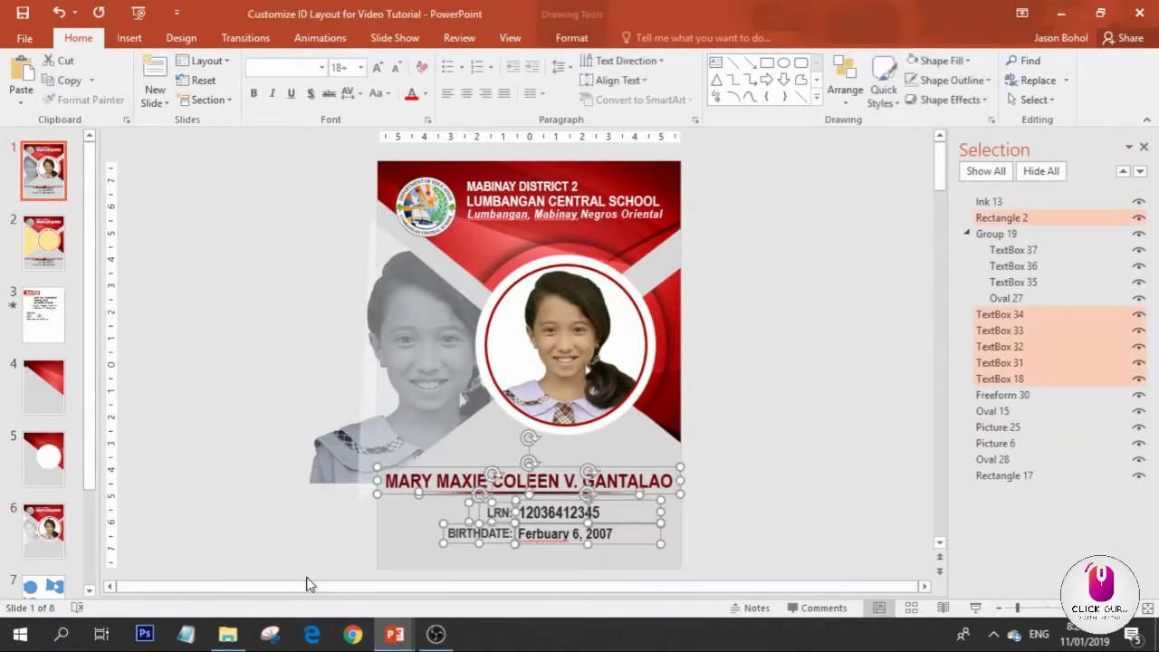
left_click(44, 531)
key("ctrl+v")
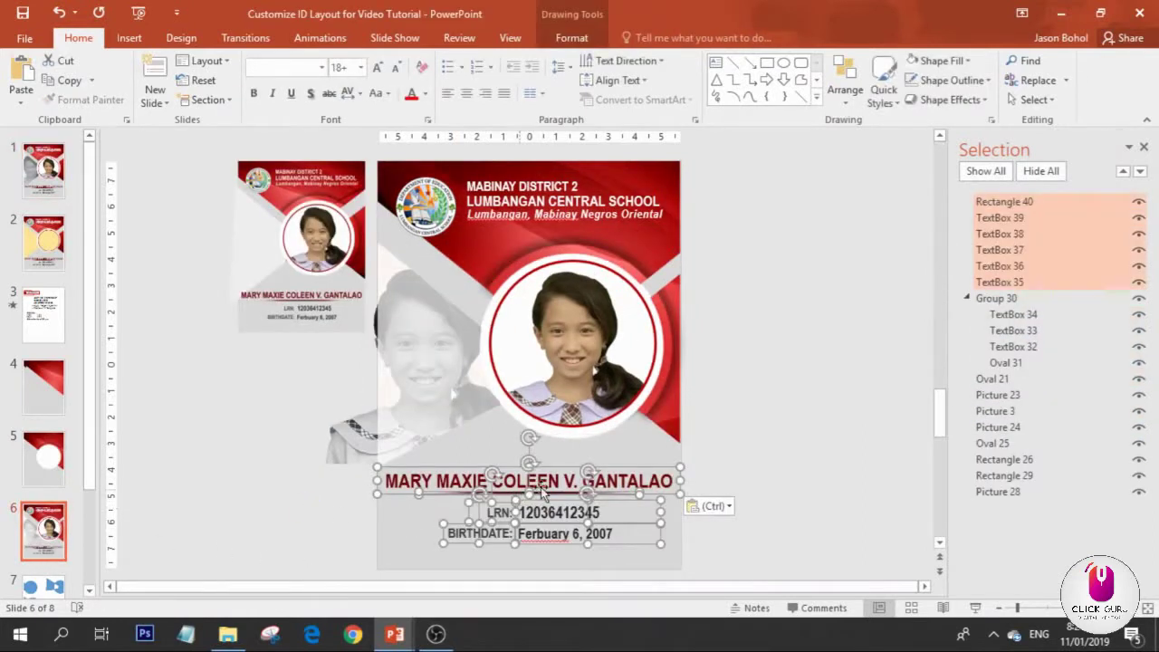
left_click(786, 414)
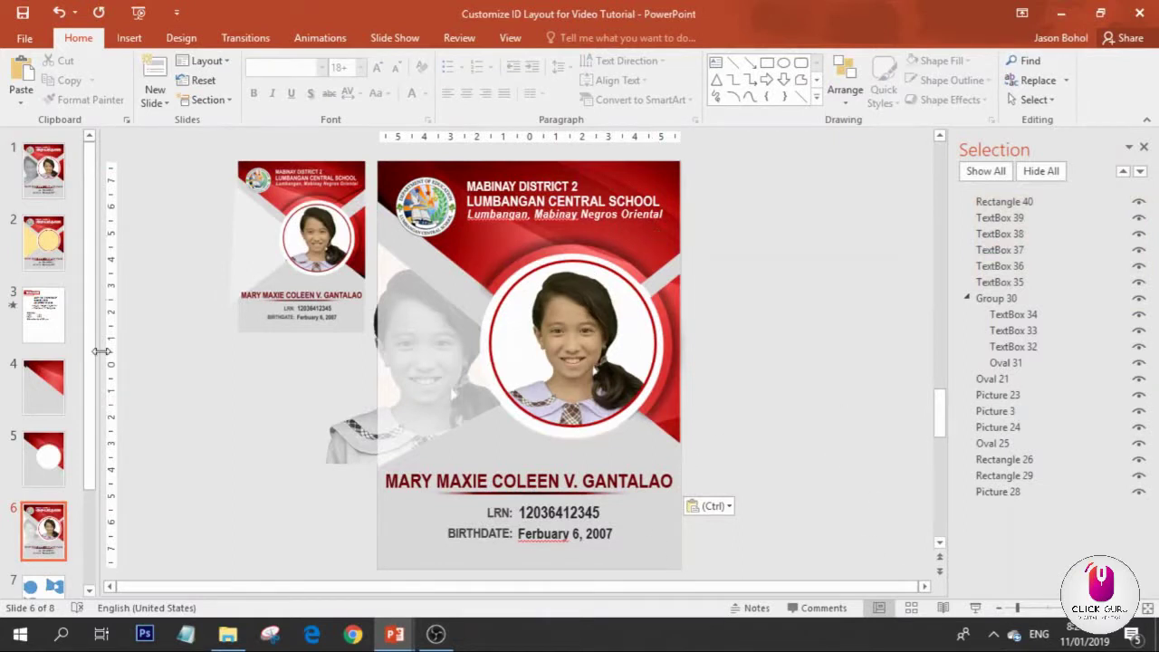
- Duplicate slide 6 as slide 7 and shift the grey box behind the red picture
right_click(30, 531)
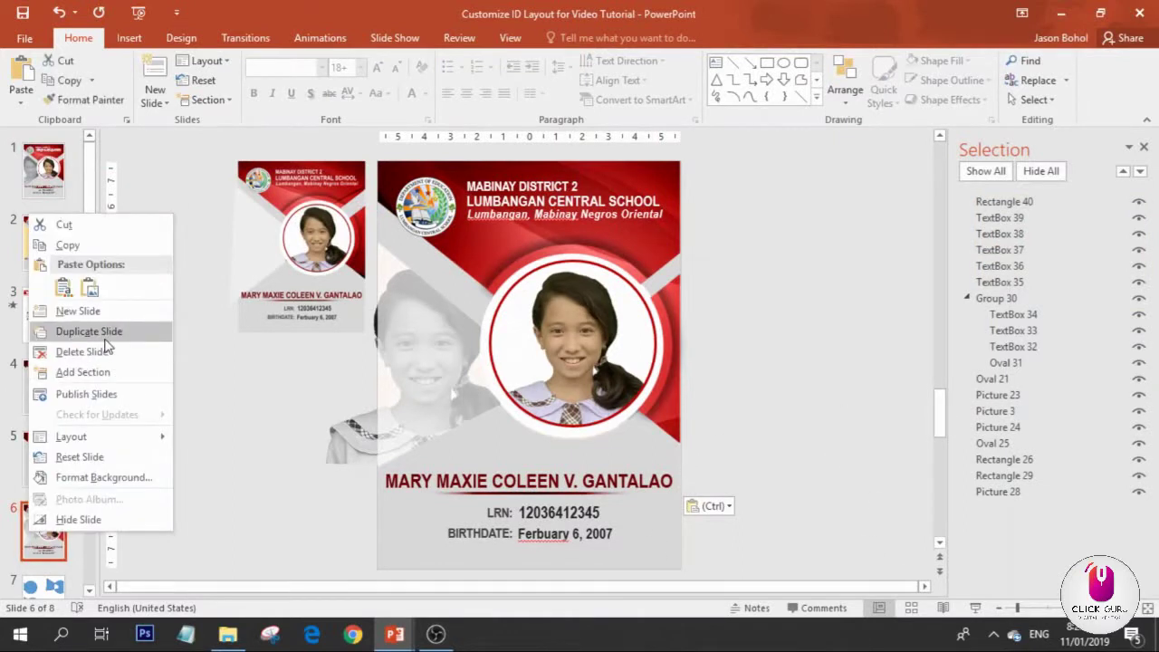
left_click(88, 334)
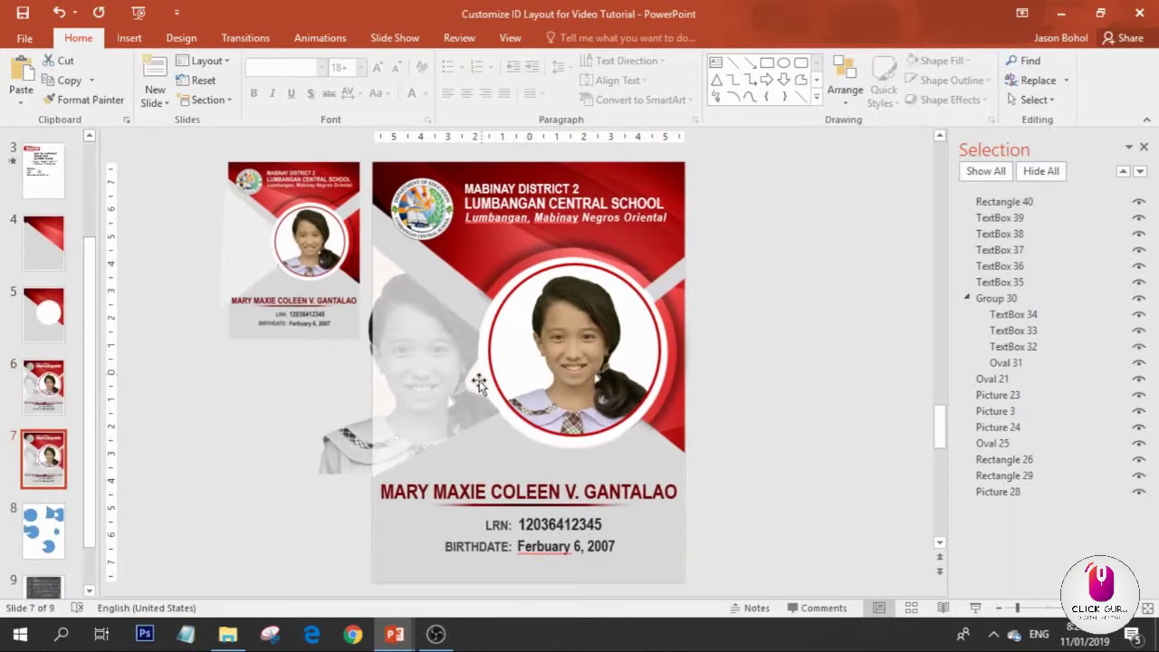
left_click_drag(616, 260, 897, 261)
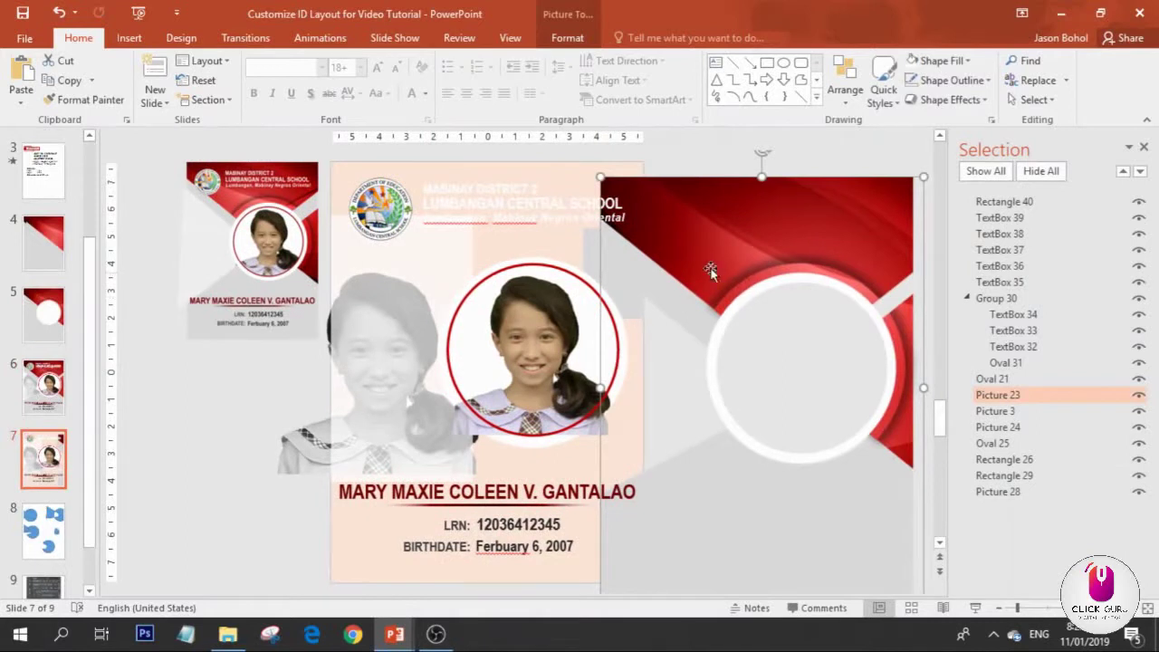
left_click_drag(751, 238, 425, 263)
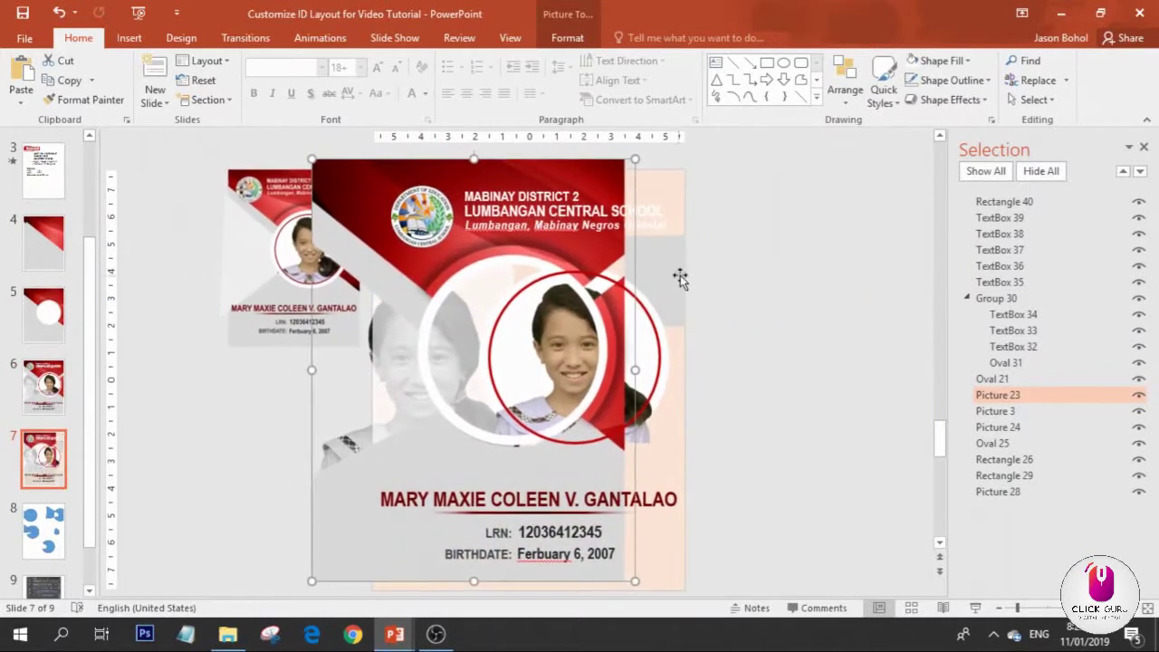
left_click(658, 272)
left_click_drag(649, 273, 594, 269)
- Move the red background picture to the slide's right side and crop its right edge
left_click(311, 150)
left_click_drag(427, 218, 738, 226)
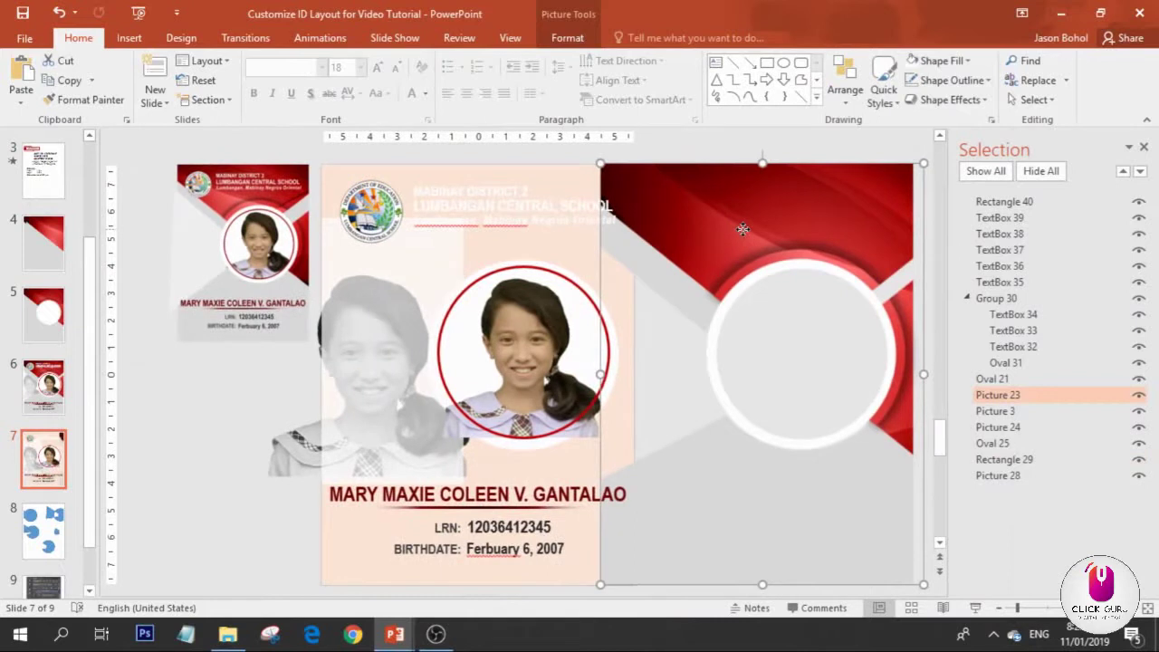
right_click(744, 229)
left_click(673, 182)
left_click(567, 38)
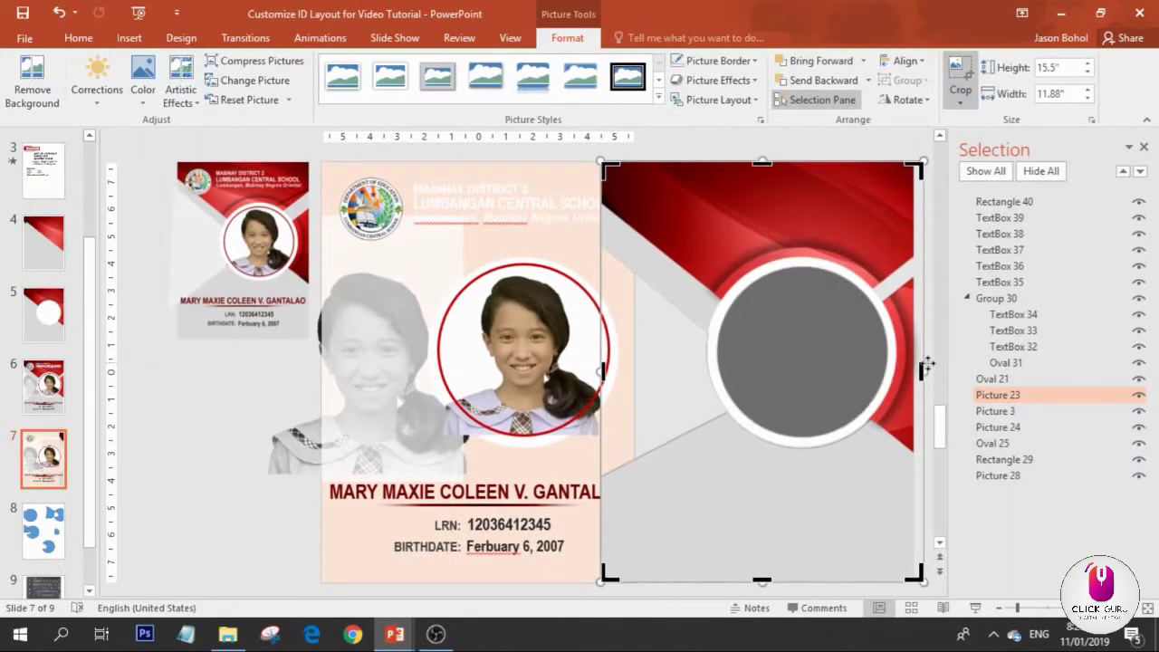
left_click_drag(922, 372, 914, 371)
left_click_drag(832, 353, 838, 355)
left_click(187, 443)
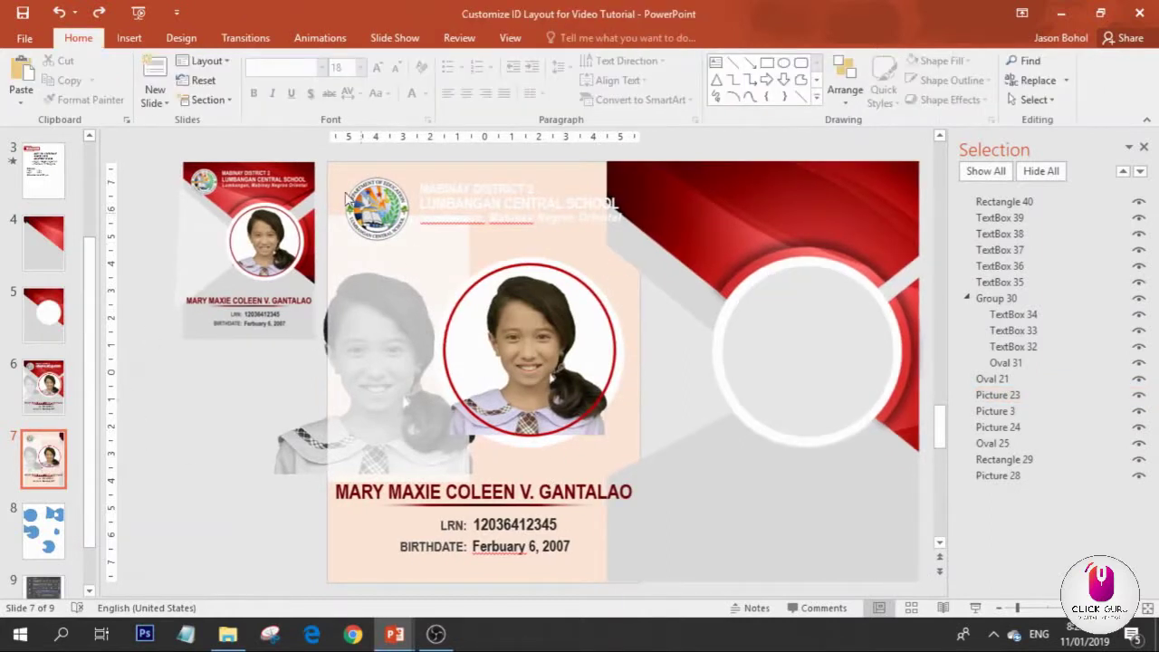
- Draw a tall rectangle along the right edge and intersect it with the red-gray background picture
left_click(125, 38)
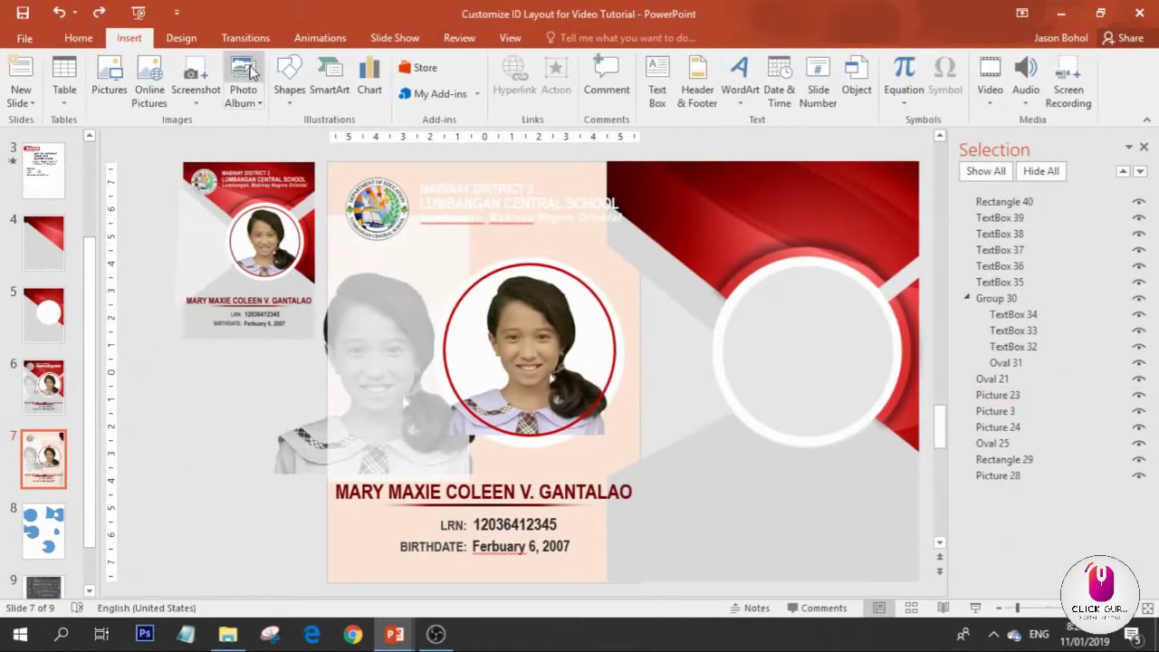
left_click(288, 80)
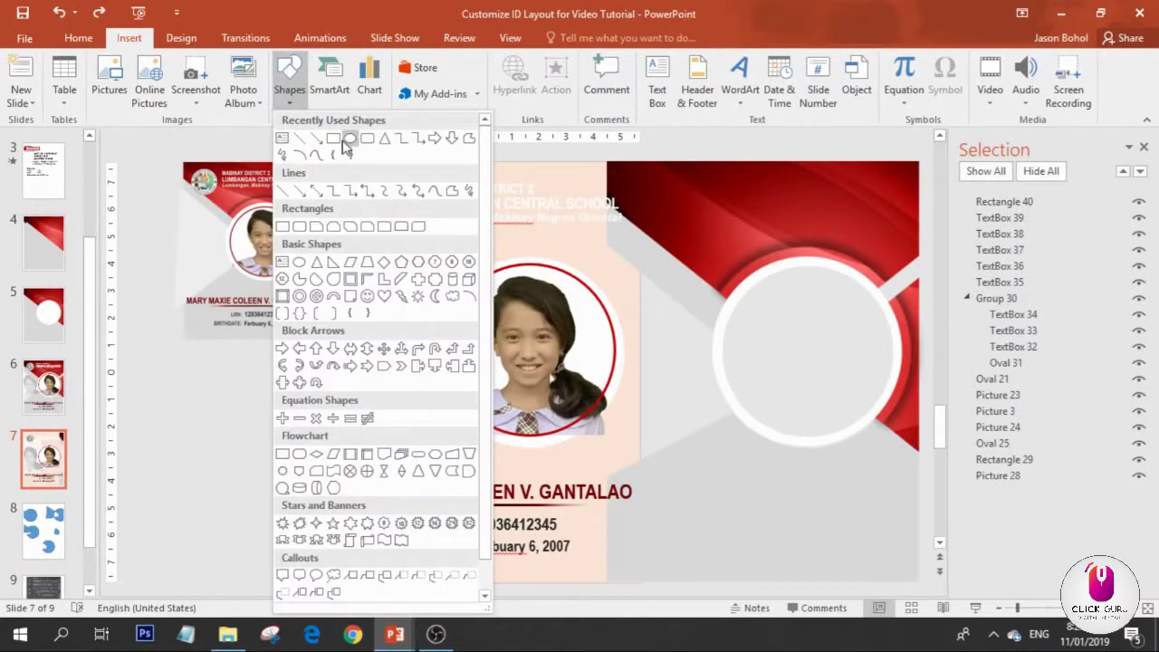
left_click(349, 138)
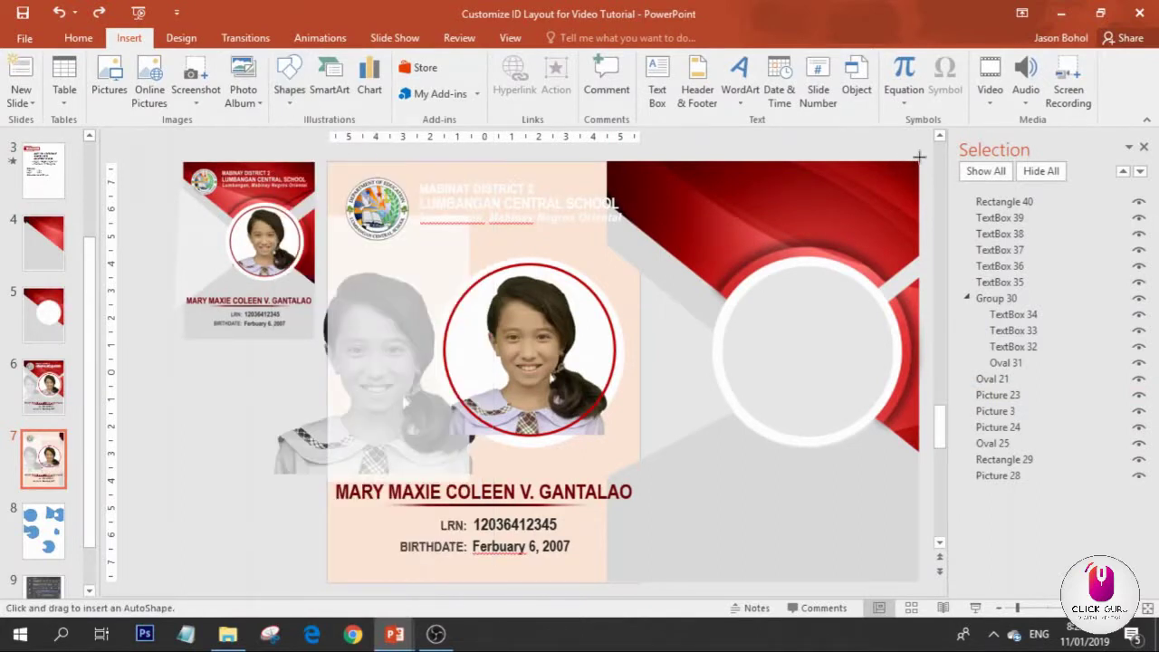
left_click_drag(920, 162, 935, 594)
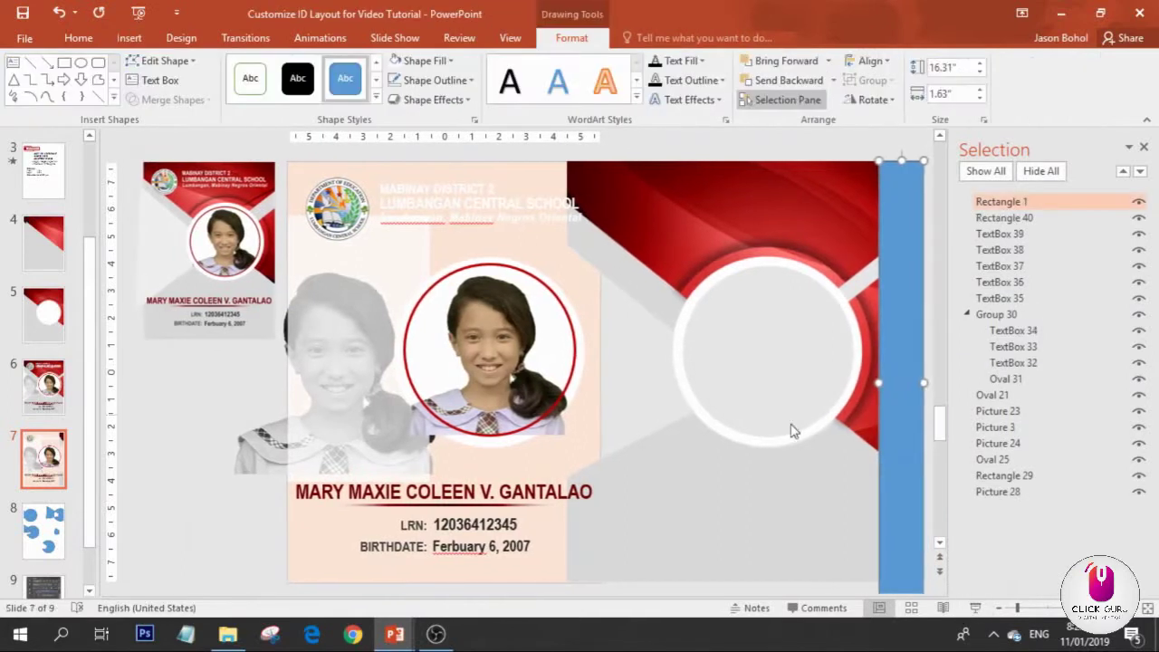
left_click(883, 419)
left_click(899, 401, "shift")
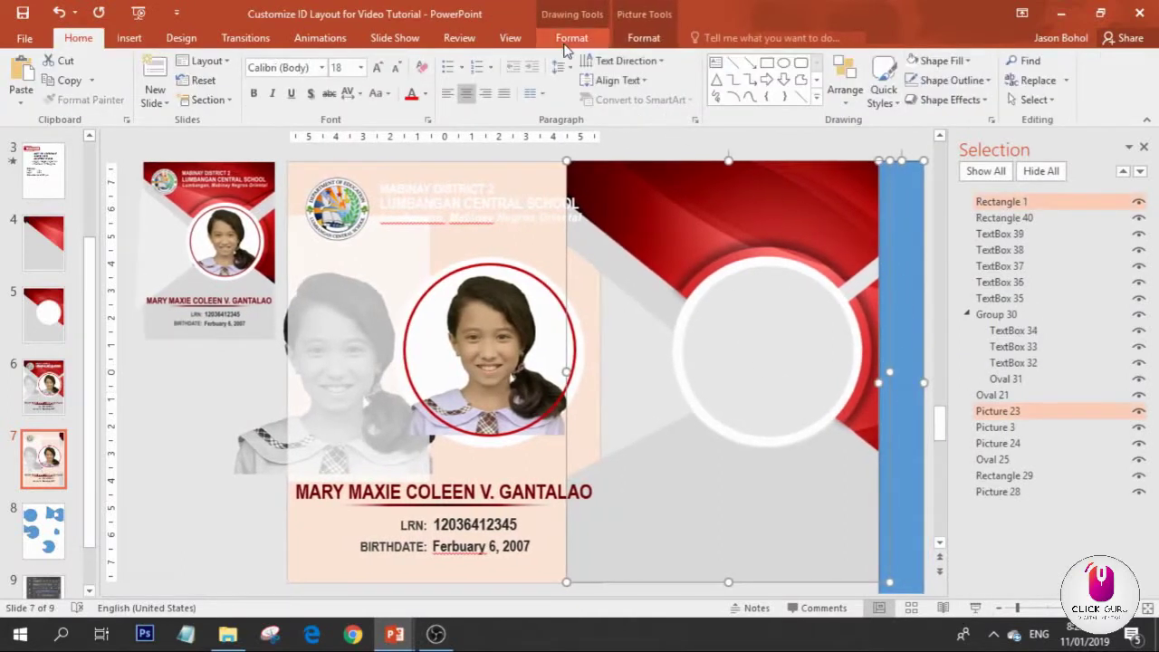
left_click(572, 37)
left_click(195, 100)
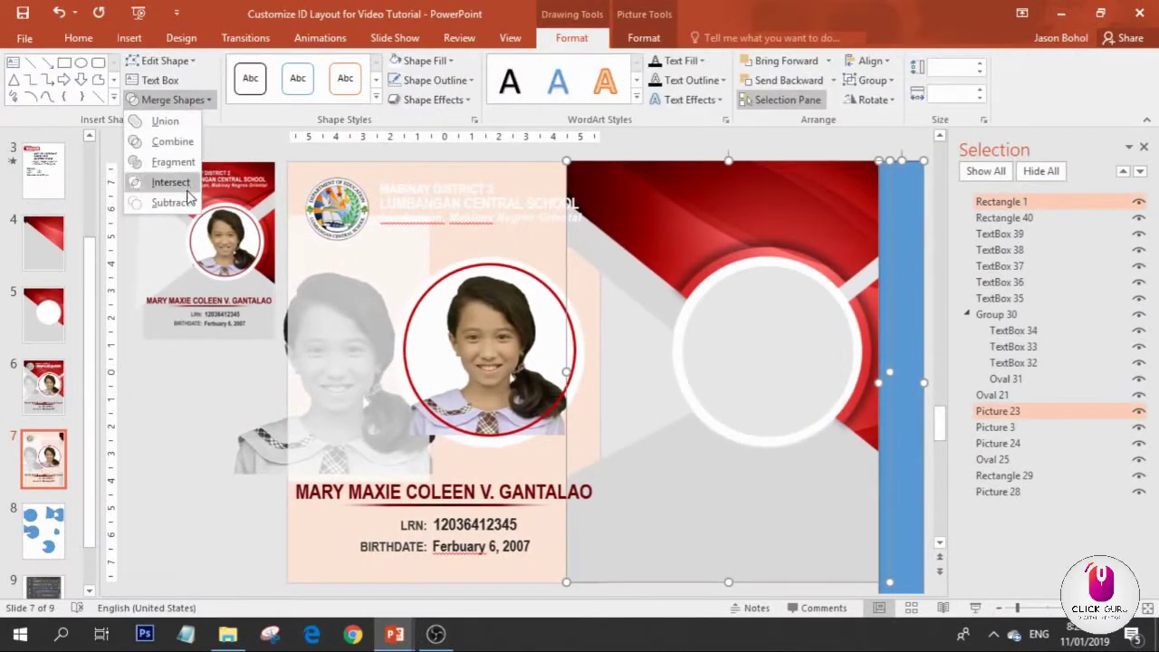
left_click(160, 184)
left_click(786, 232)
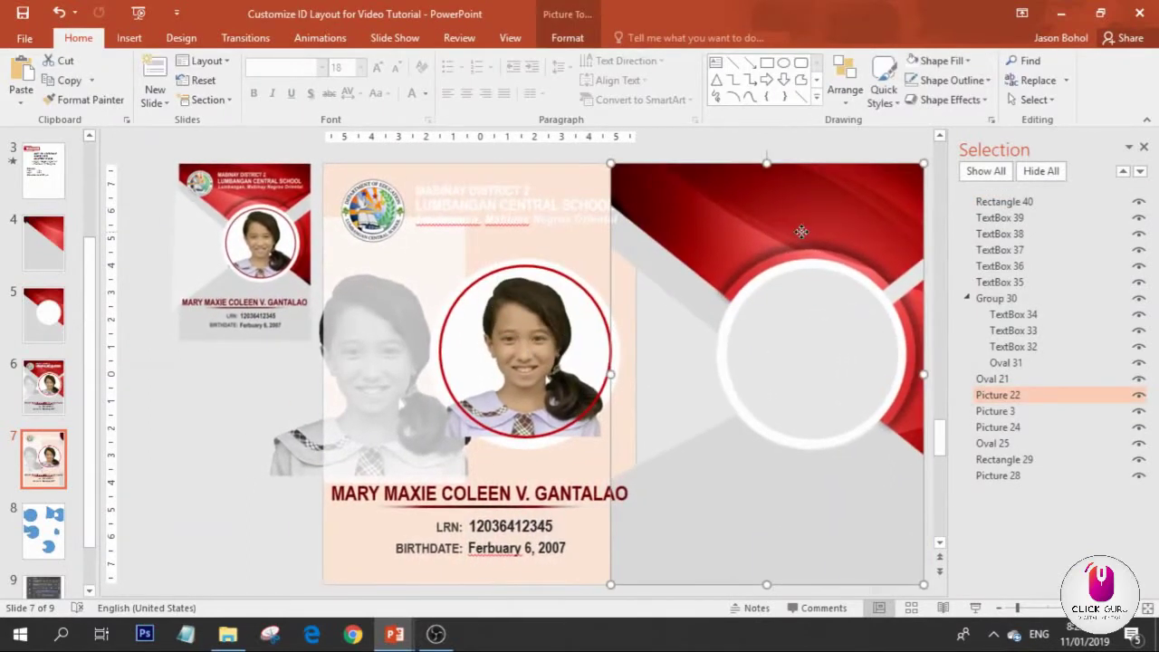
- Save the background picture to the Desktop as PNG named 'ID TEMPLATE'
right_click(802, 233)
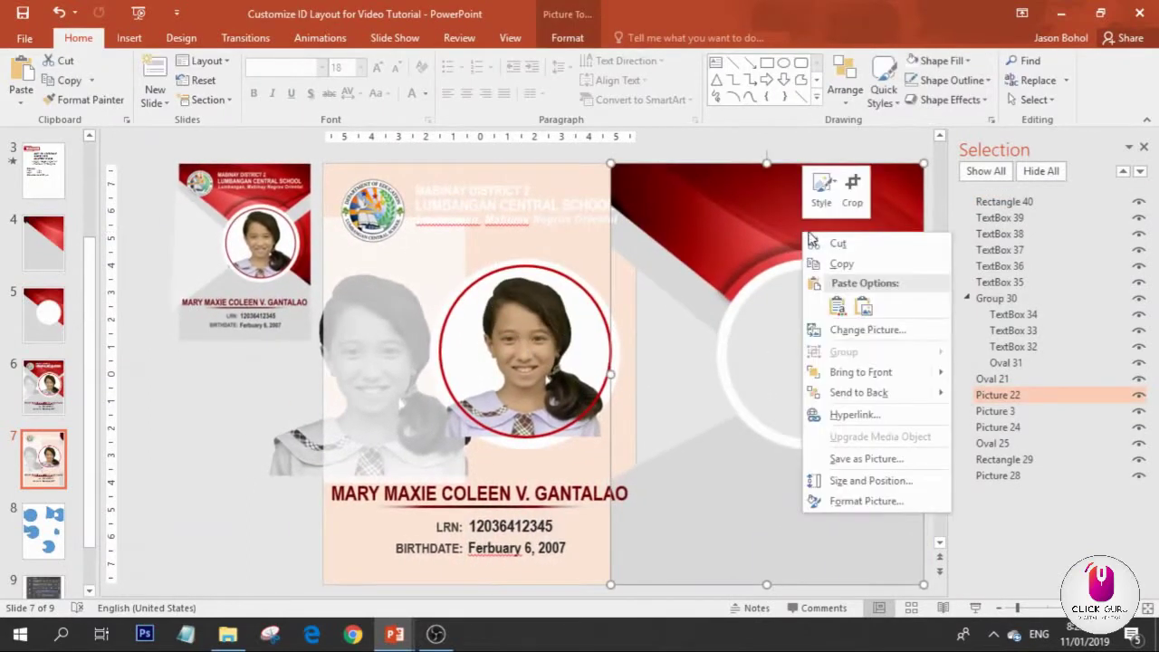
left_click(866, 460)
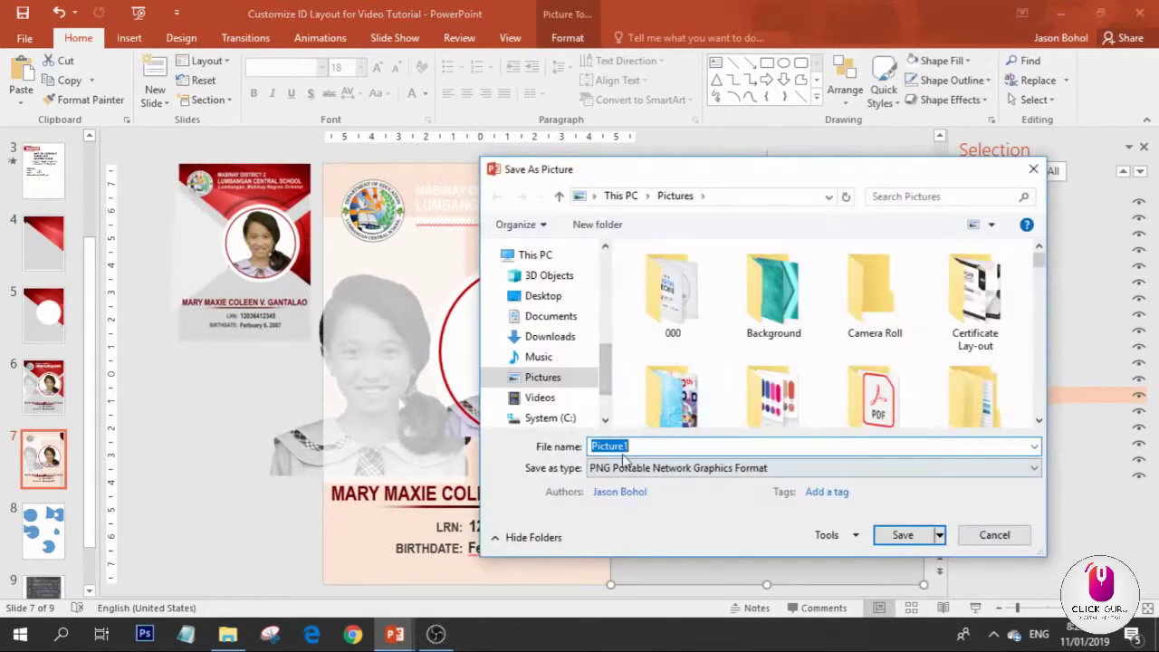
left_click(538, 299)
left_click(686, 445)
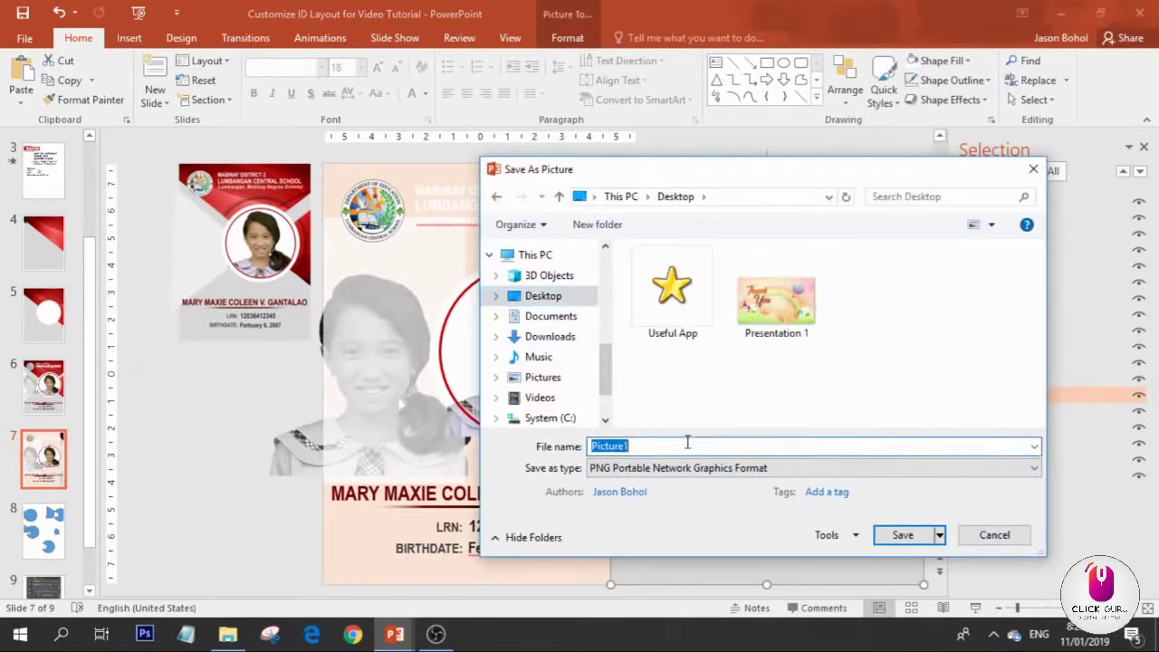
type("ID TEMPLATE")
left_click(909, 536)
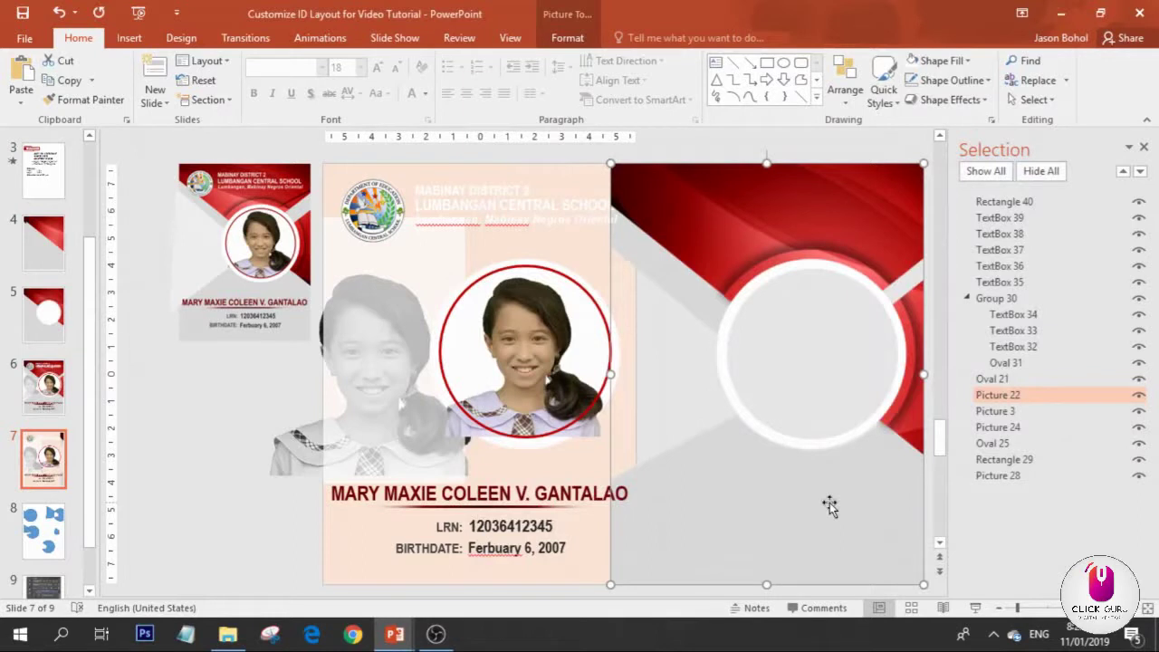
- Open ID TEMPLATE from the Desktop in File Explorer to check it, then close Photos
left_click(227, 634)
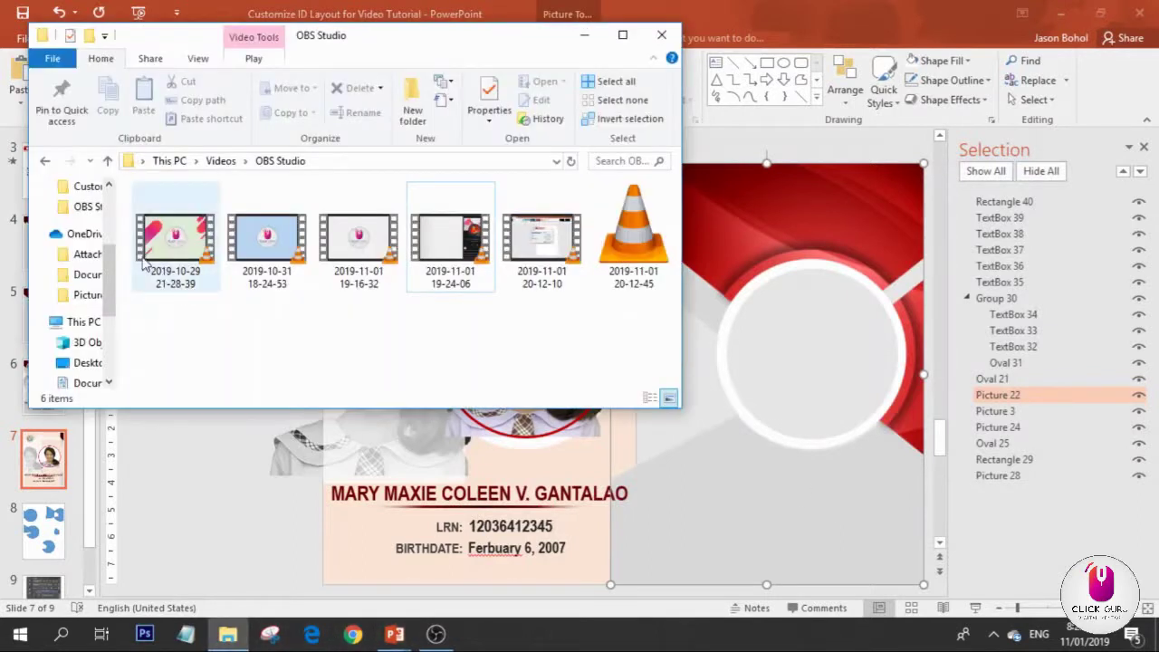
left_click(87, 363)
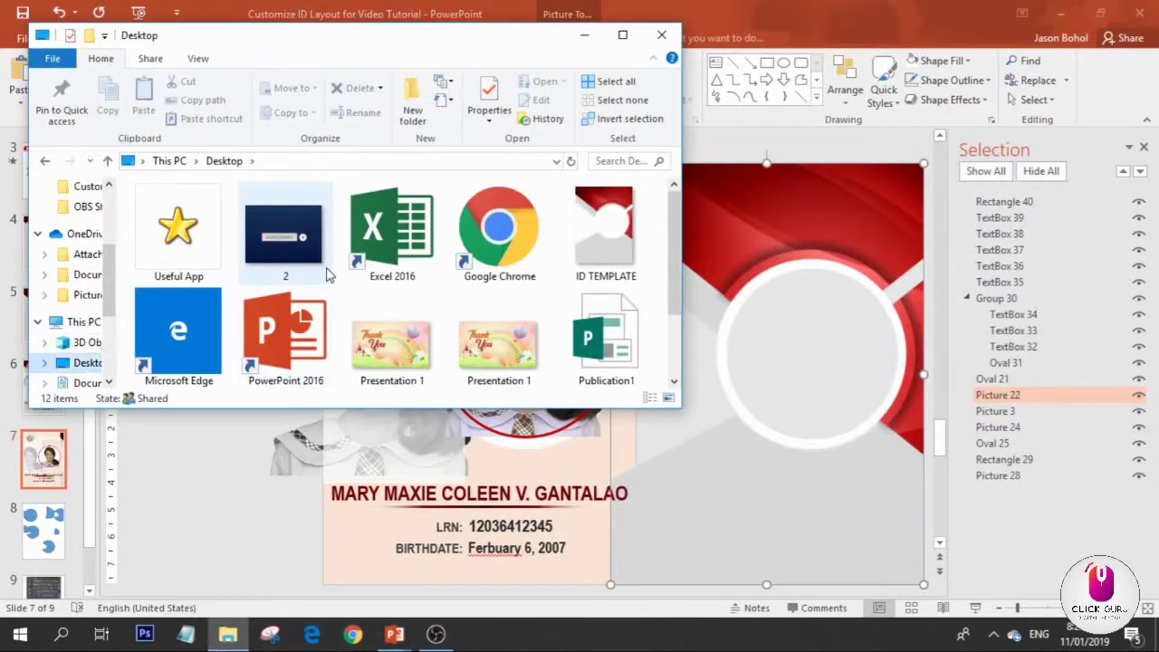
double_click(636, 239)
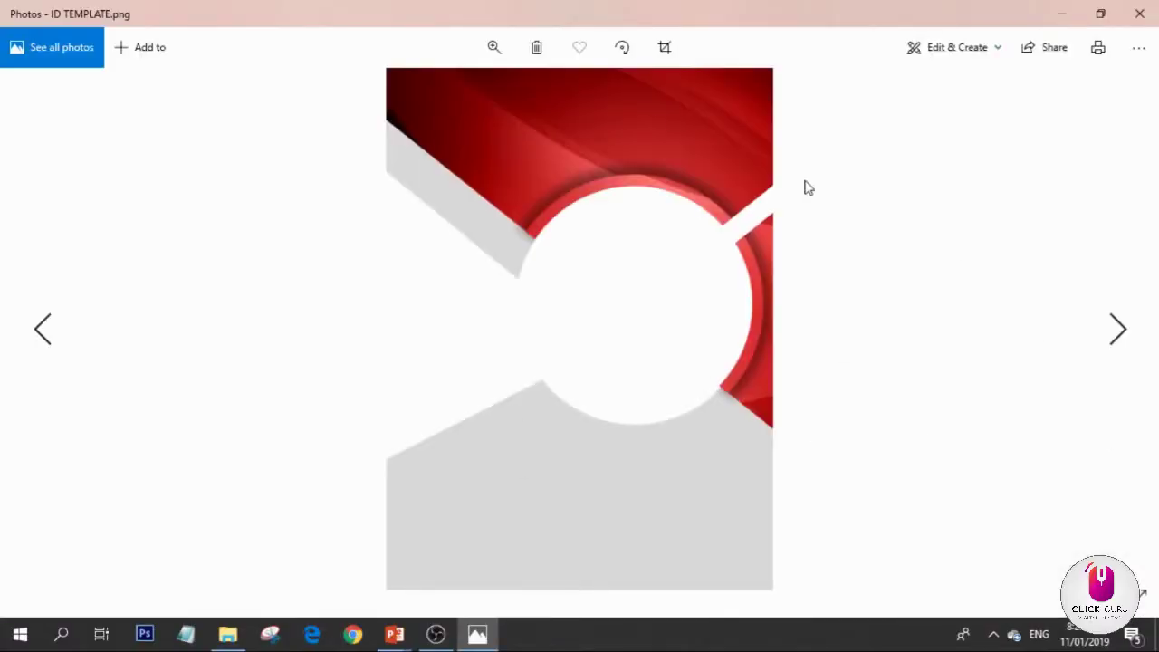
left_click(1139, 14)
- Move the red ring Oval 21 onto the background's white circle
left_click(585, 36)
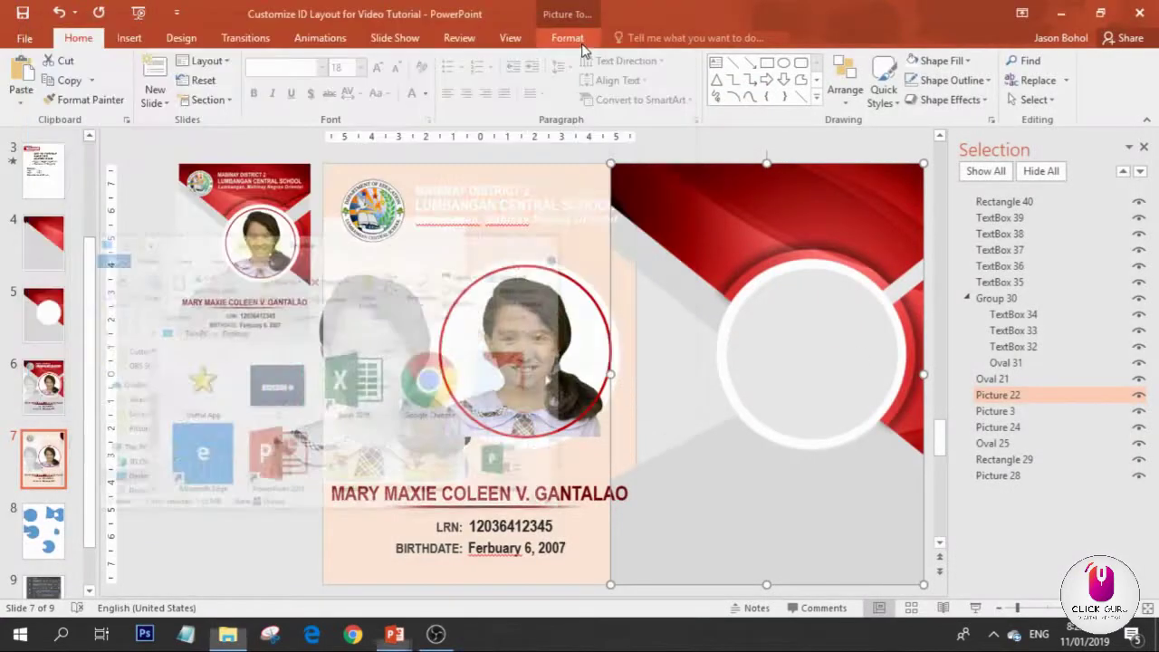
left_click(518, 270)
left_click(518, 270)
left_click_drag(518, 270, 799, 272)
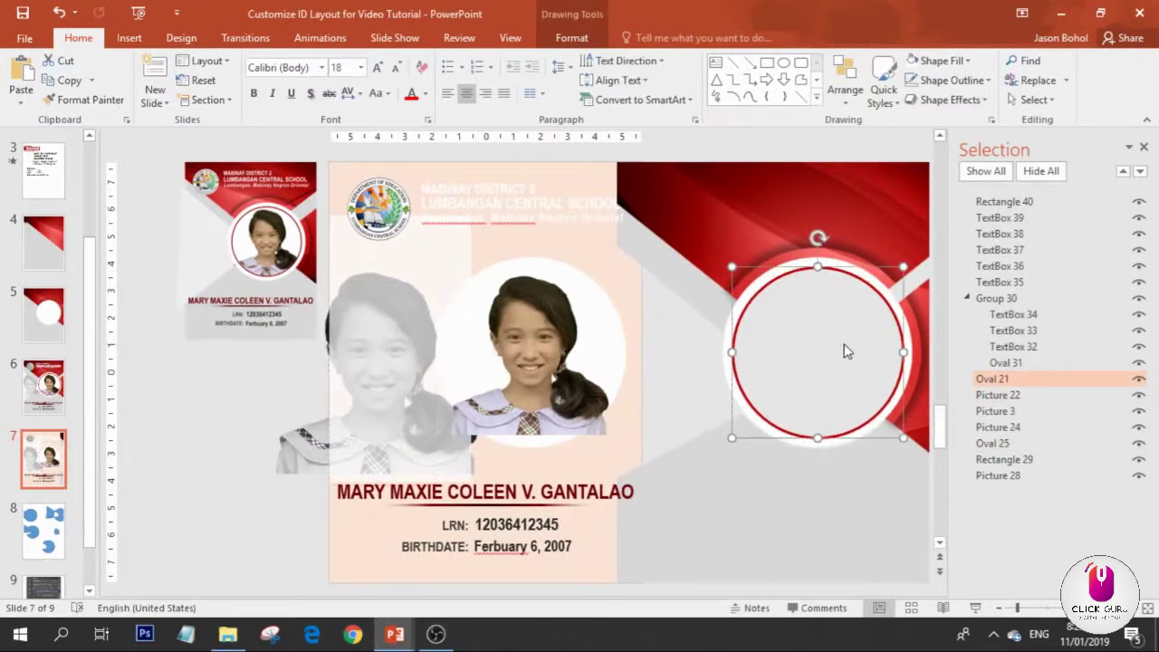
- Save the ring and background picture together as an image, replacing ID TEMPLATE.png
left_click(758, 229, "shift")
right_click(759, 232)
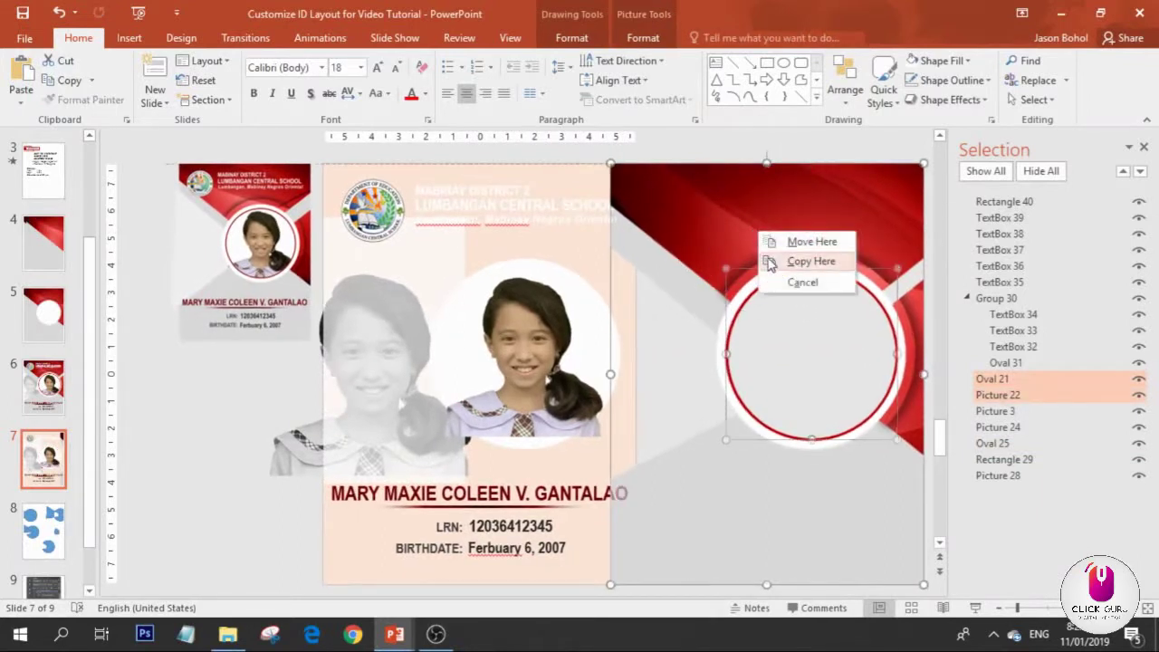
right_click(700, 222)
left_click(766, 406)
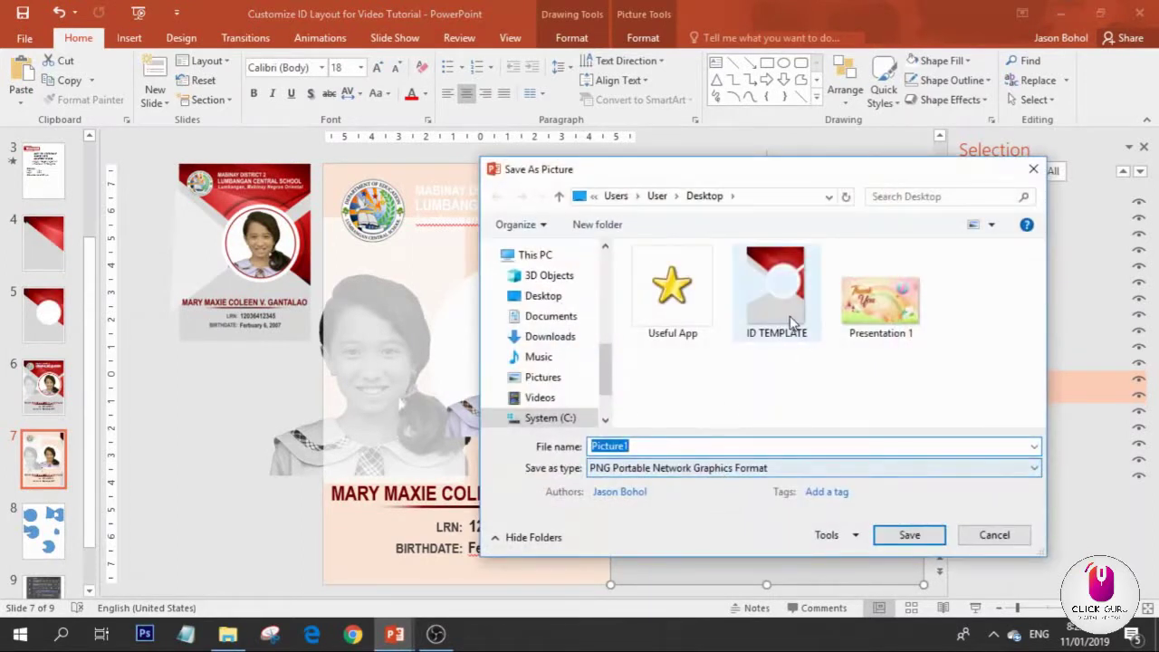
left_click(776, 292)
left_click(913, 539)
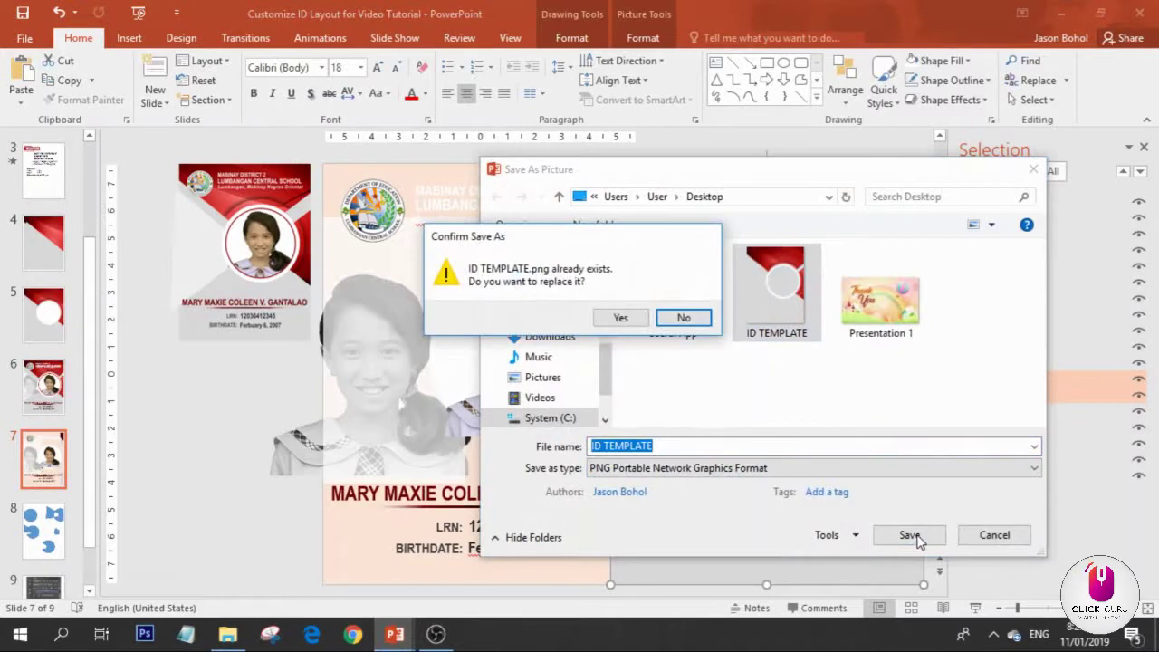
left_click(620, 319)
- Open the updated ID TEMPLATE image from the file browser to check the export
left_click(228, 634)
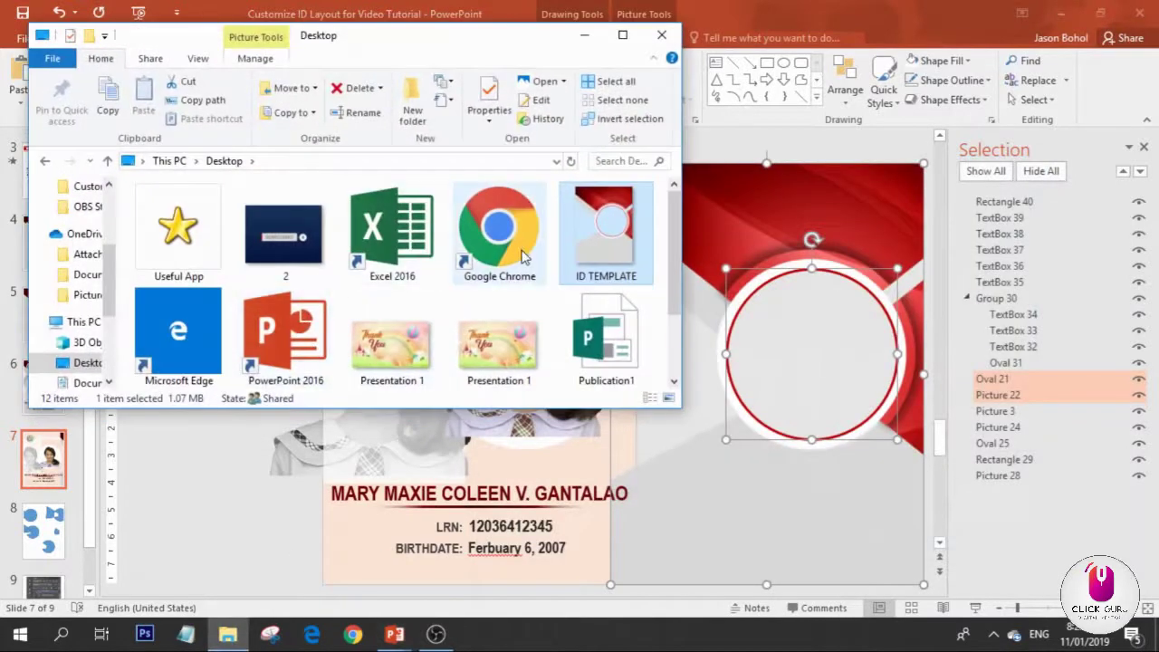
double_click(598, 239)
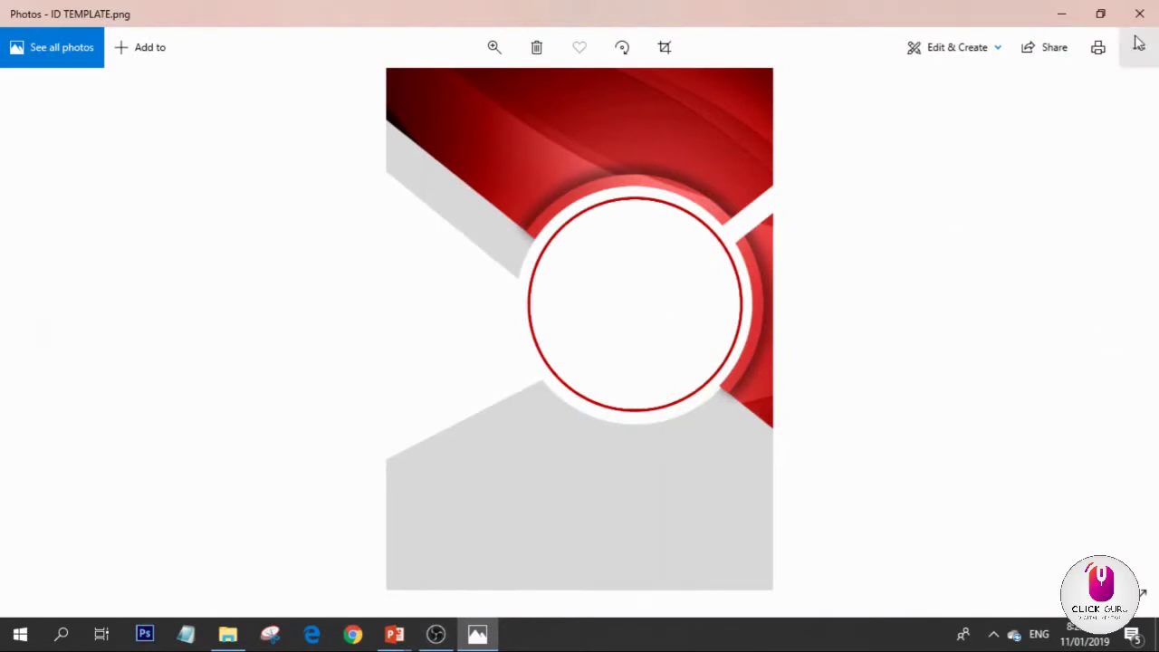
left_click(1148, 11)
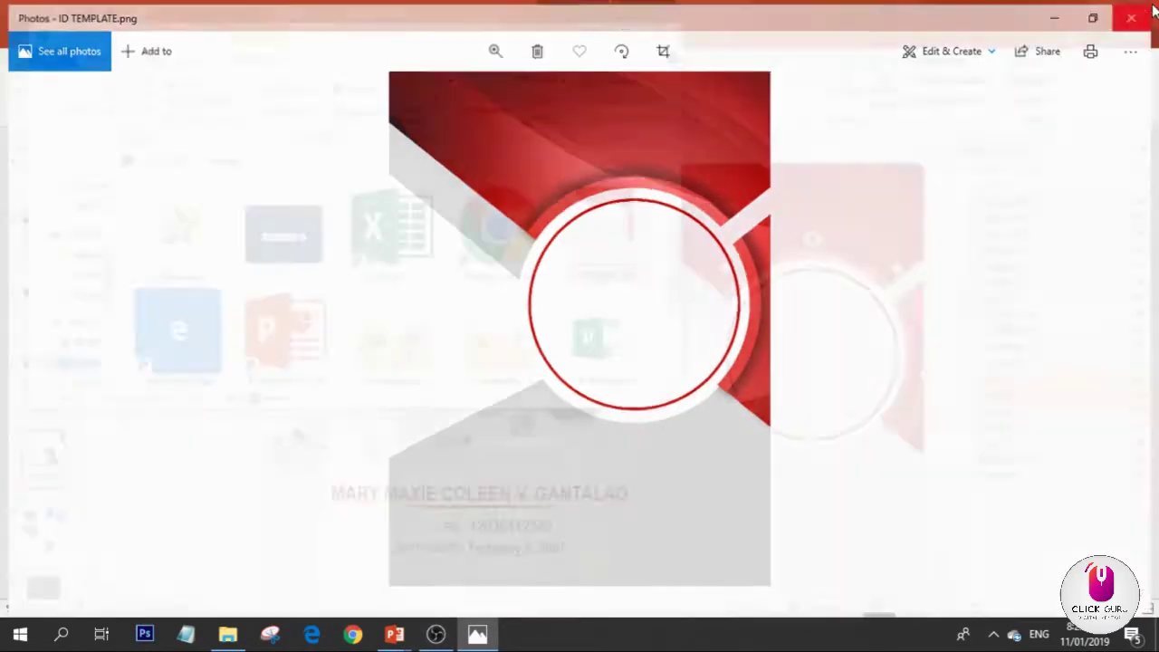
left_click(581, 19)
- Start the tutorial presentation's slide show from the current slide
mouse_move(394, 634)
left_click(323, 562)
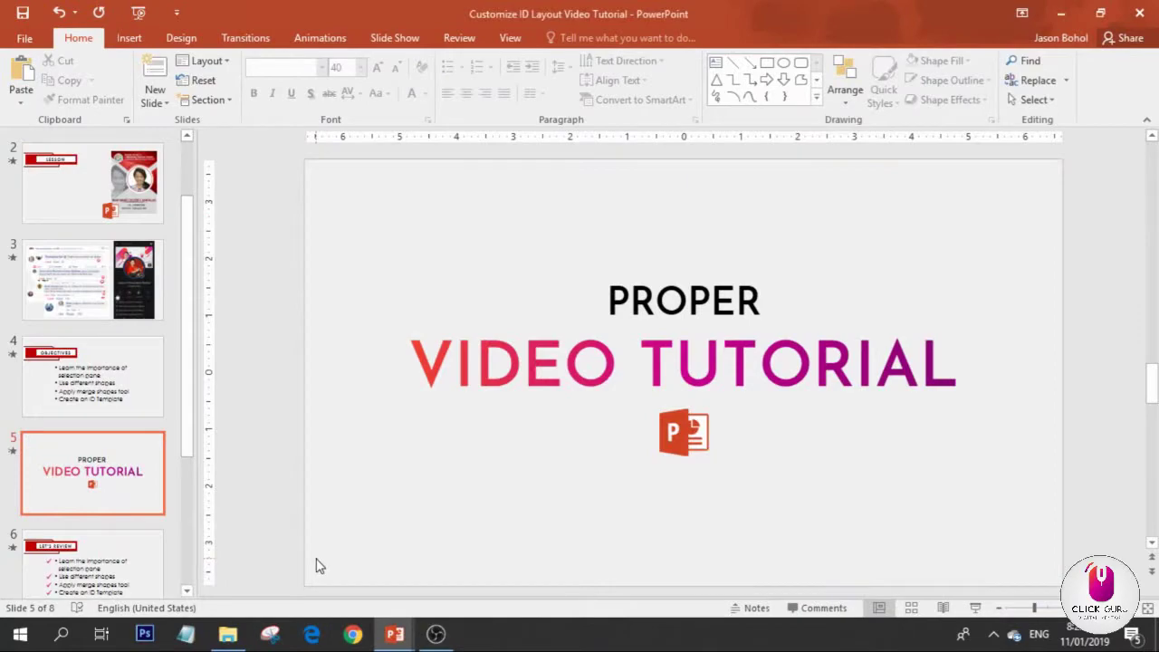
key("shift+F5")
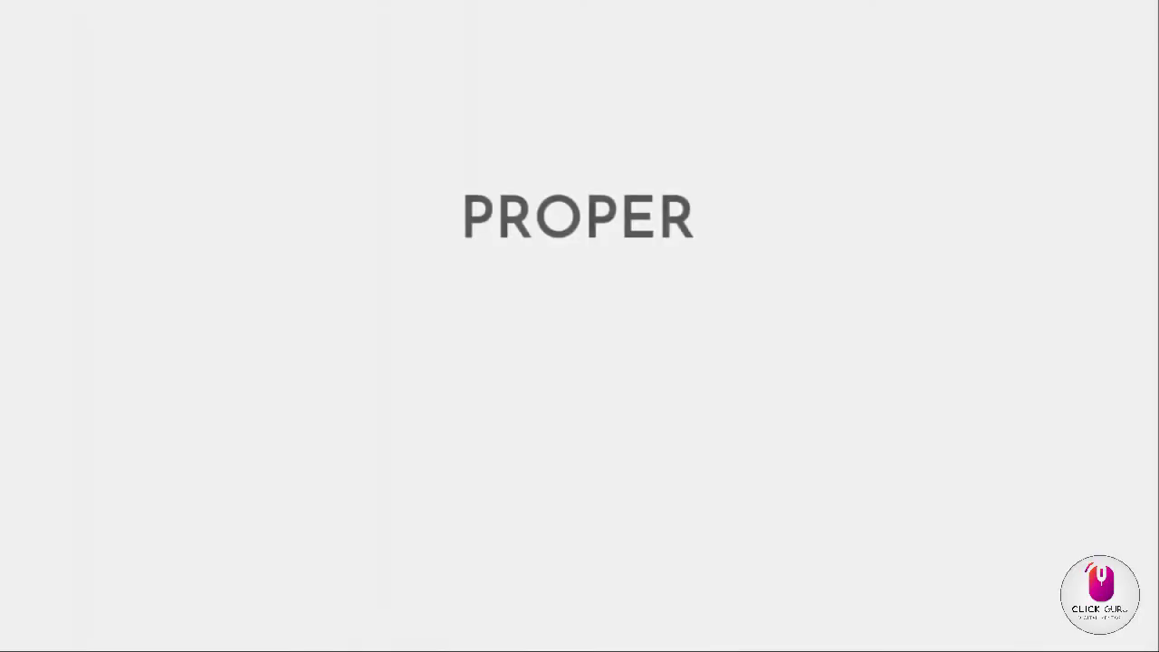